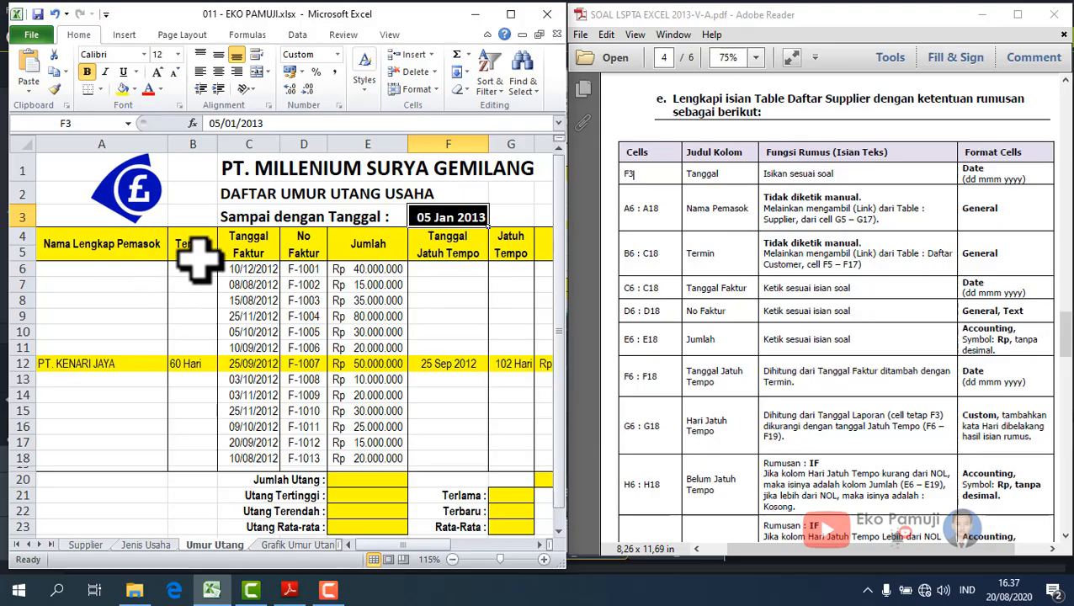
{"action": "left_click", "coordinate": [101, 269]}
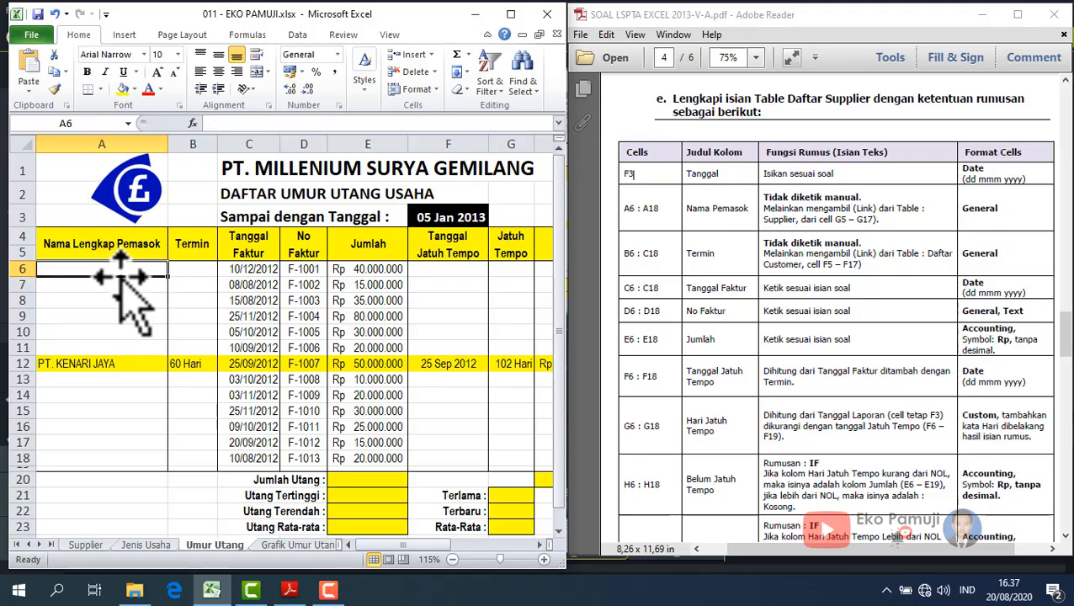
{"action": "left_click", "coordinate": [80, 244]}
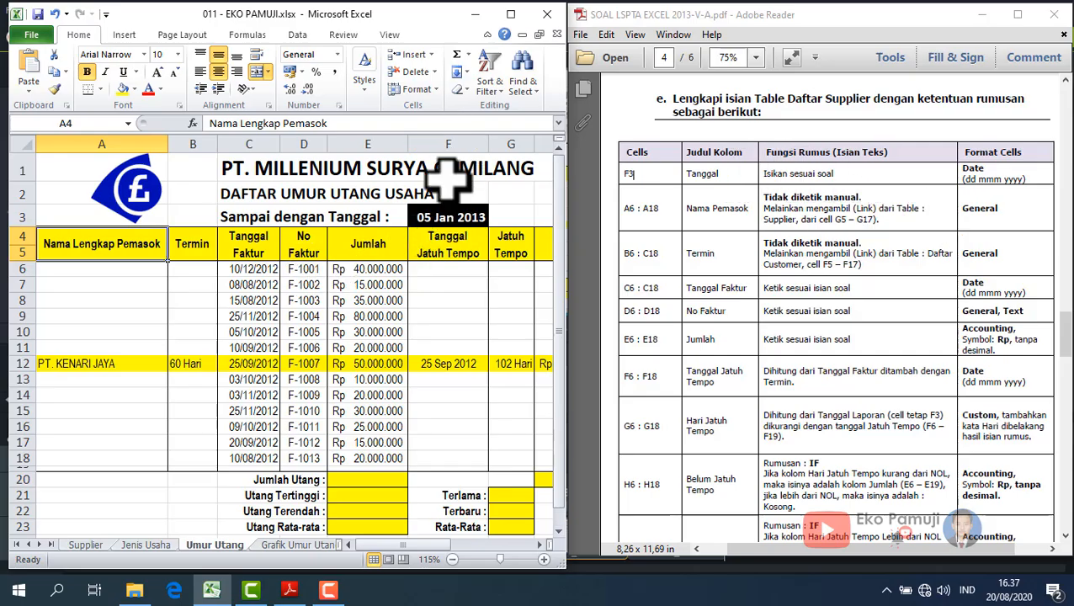
{"action": "left_click", "coordinate": [446, 211]}
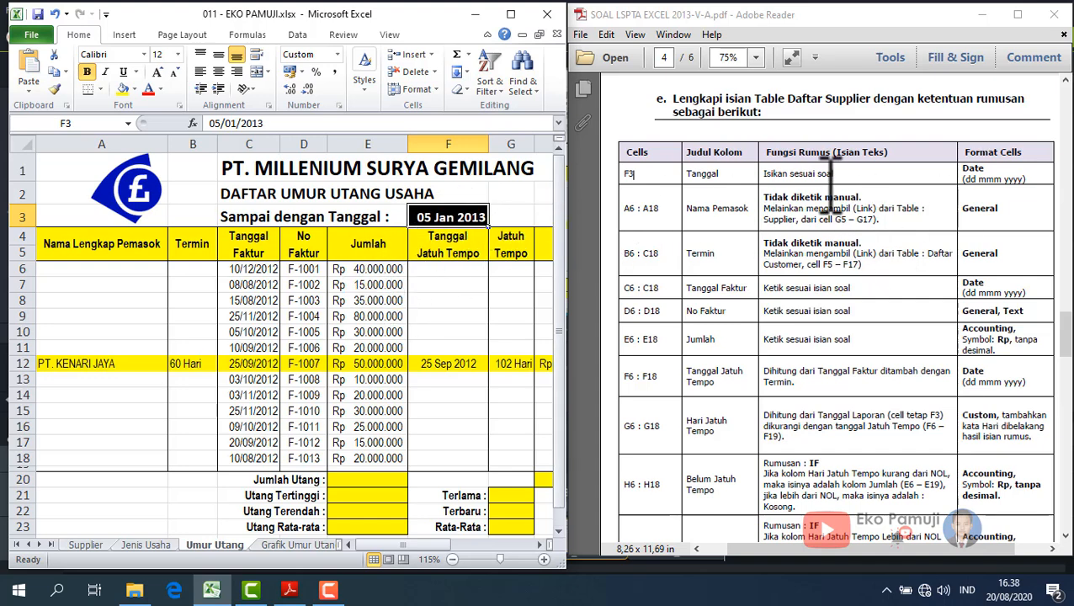
{"action": "left_click", "coordinate": [450, 301]}
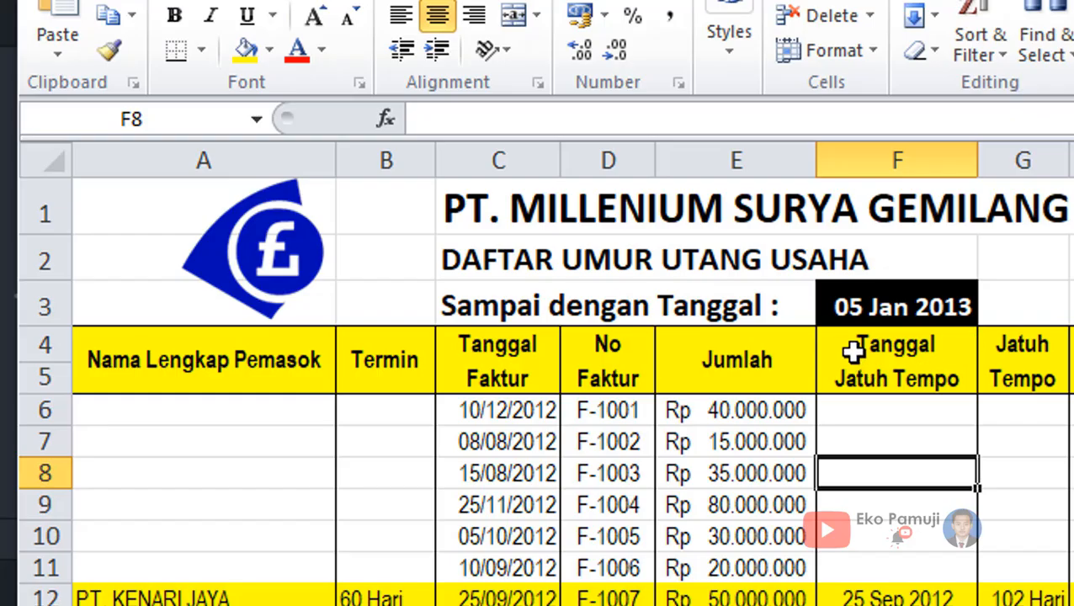
{"action": "left_click", "coordinate": [936, 304]}
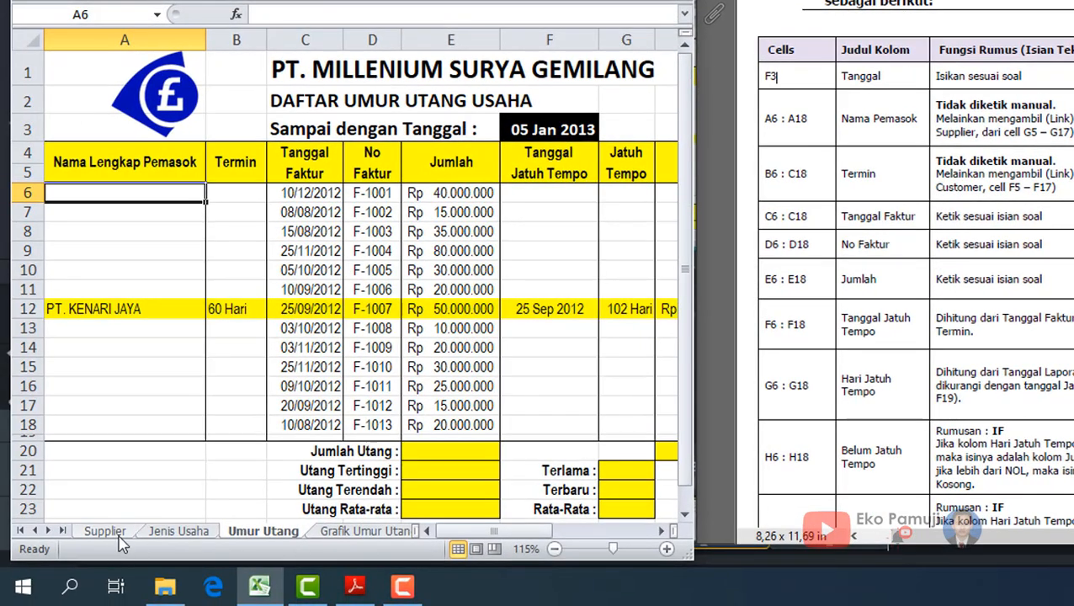
Link cell A6 of the Umur Utang sheet to the first full supplier name, using =Supplier!G5.
{"action": "left_click", "coordinate": [104, 531]}
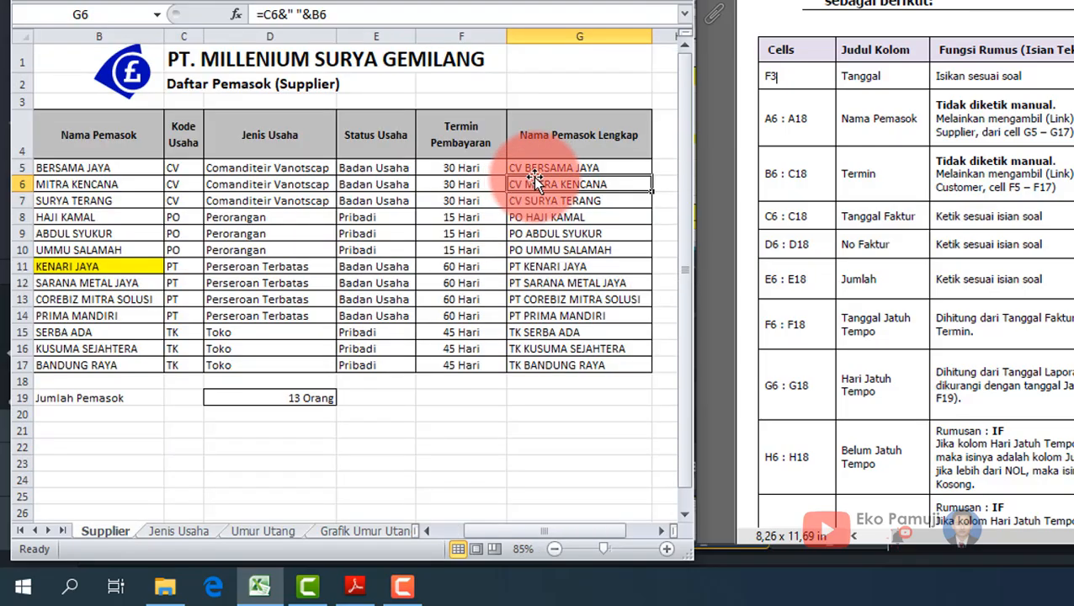
{"action": "left_click", "coordinate": [584, 167]}
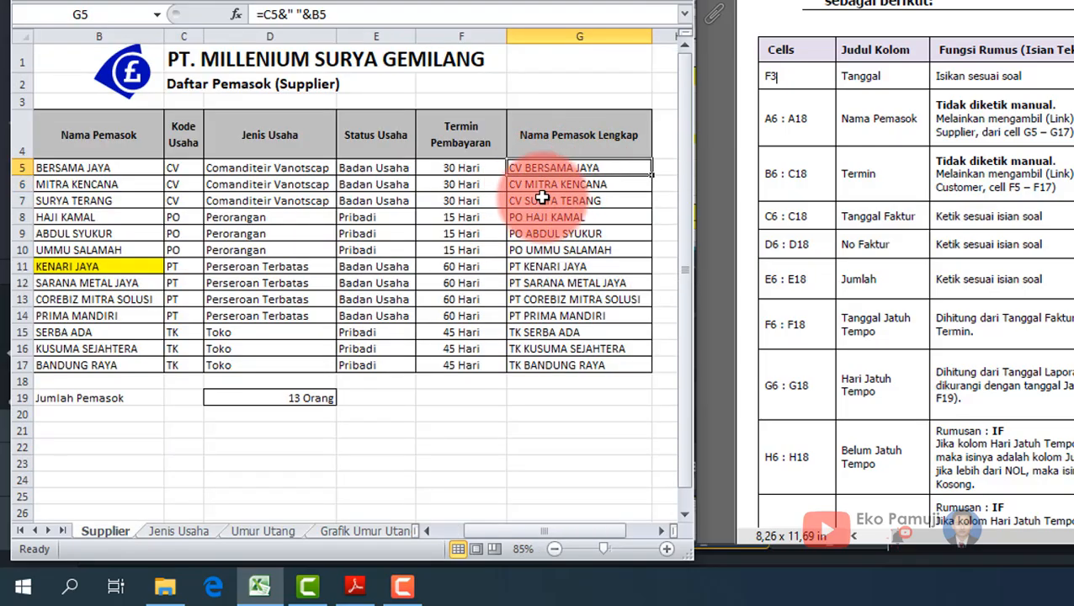
{"action": "left_click", "coordinate": [592, 362]}
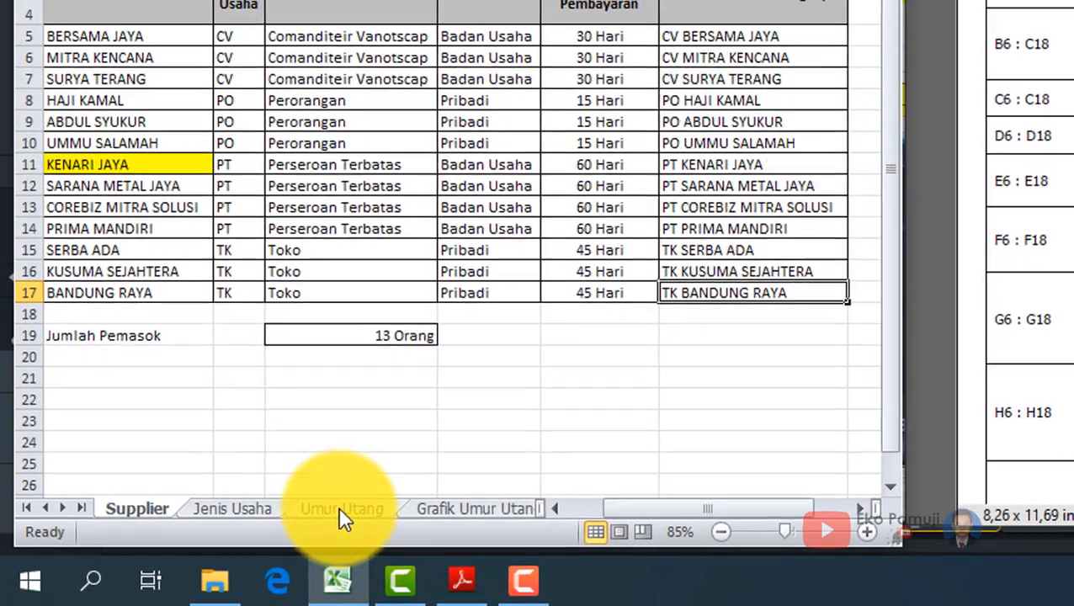
{"action": "left_click", "coordinate": [286, 523]}
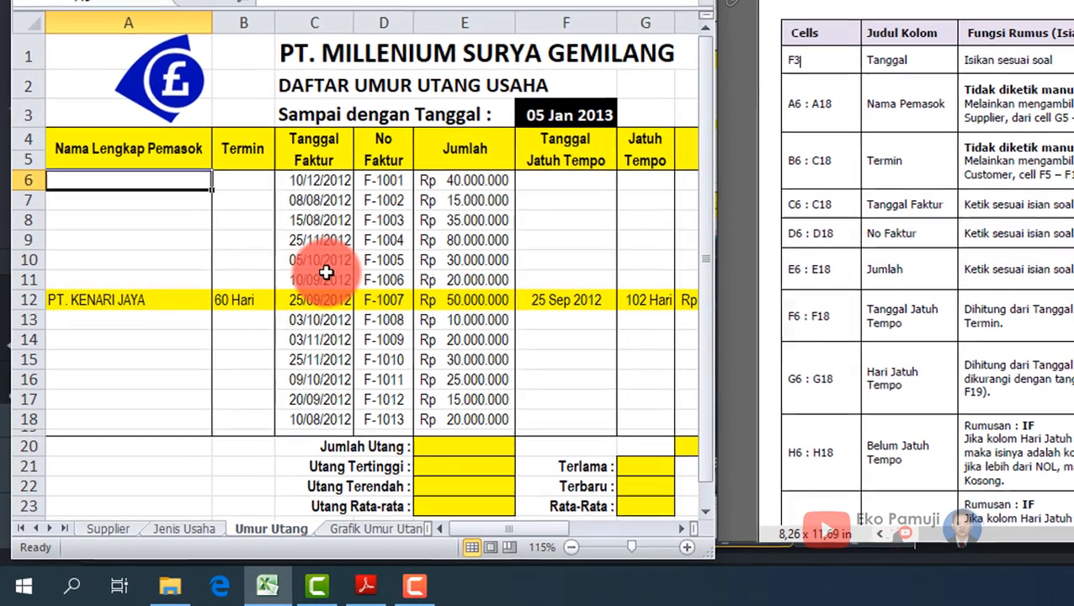
{"action": "type", "text": "="}
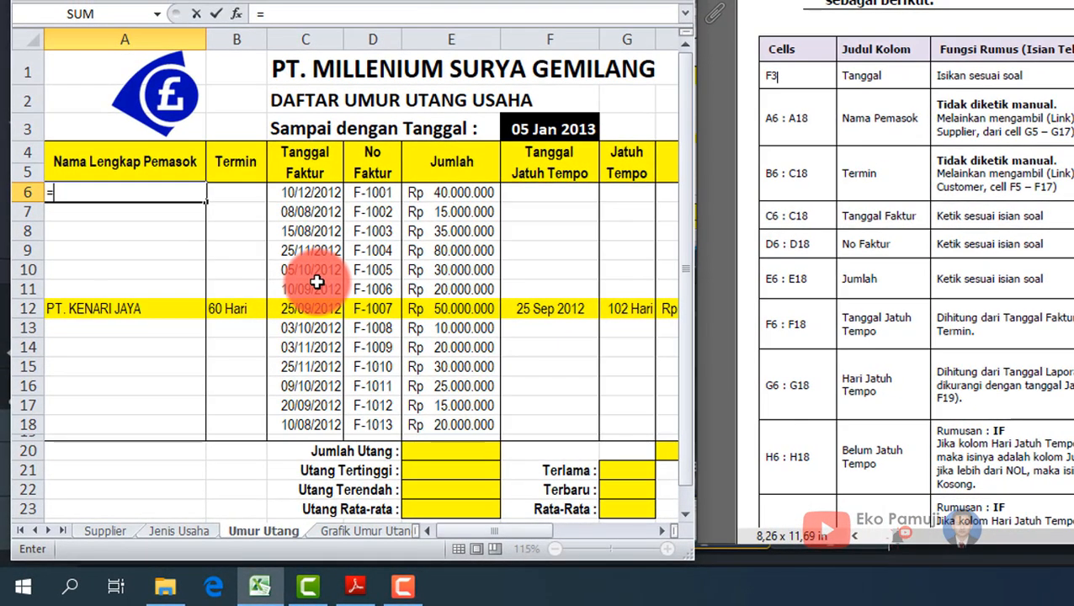
{"action": "left_click", "coordinate": [108, 531]}
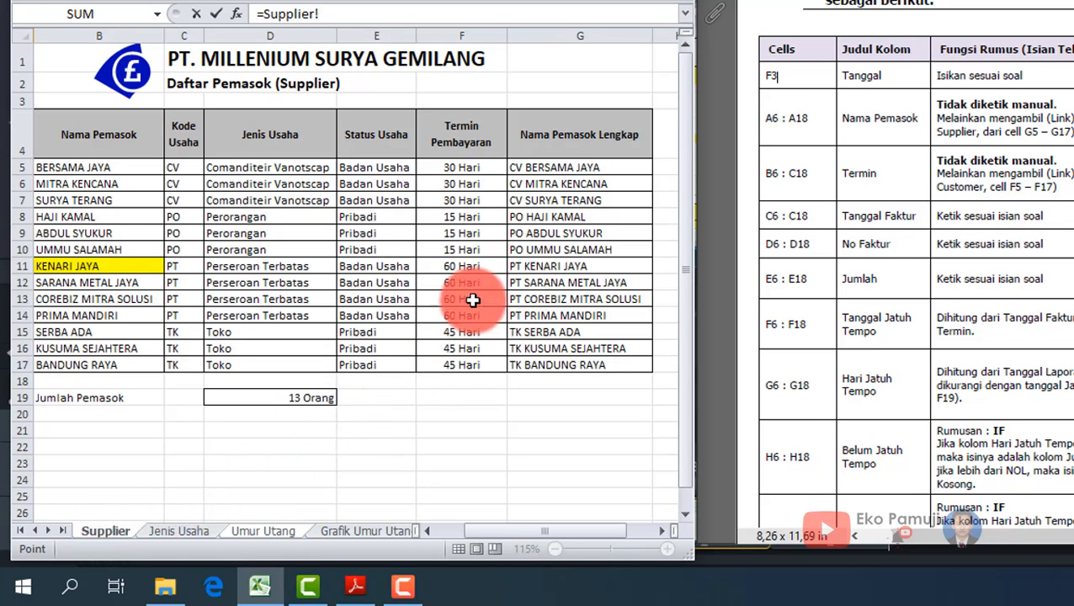
{"action": "left_click", "coordinate": [558, 169]}
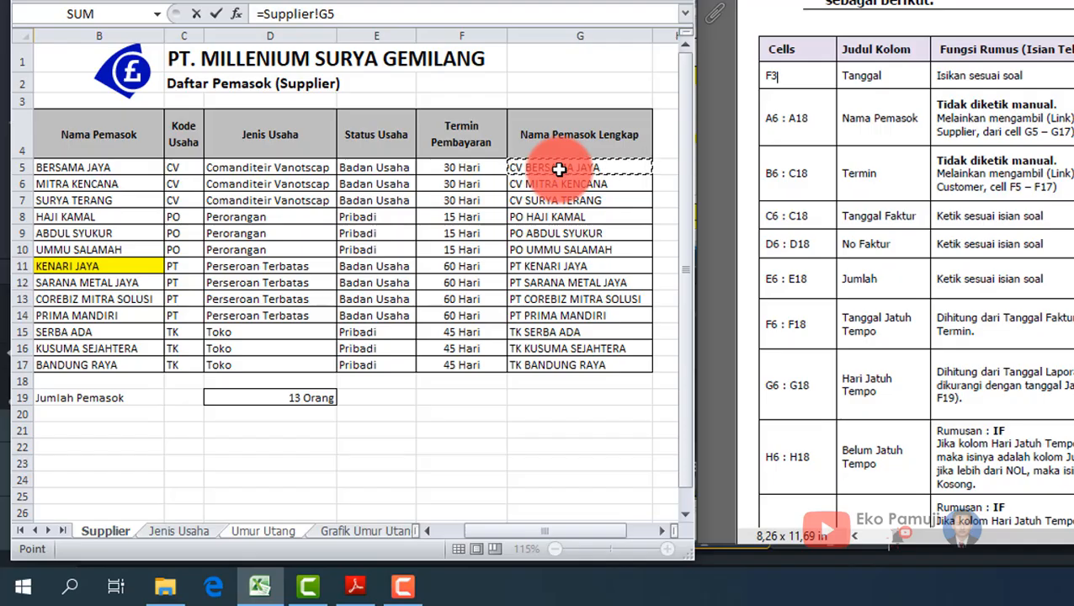
{"action": "key", "text": "Return"}
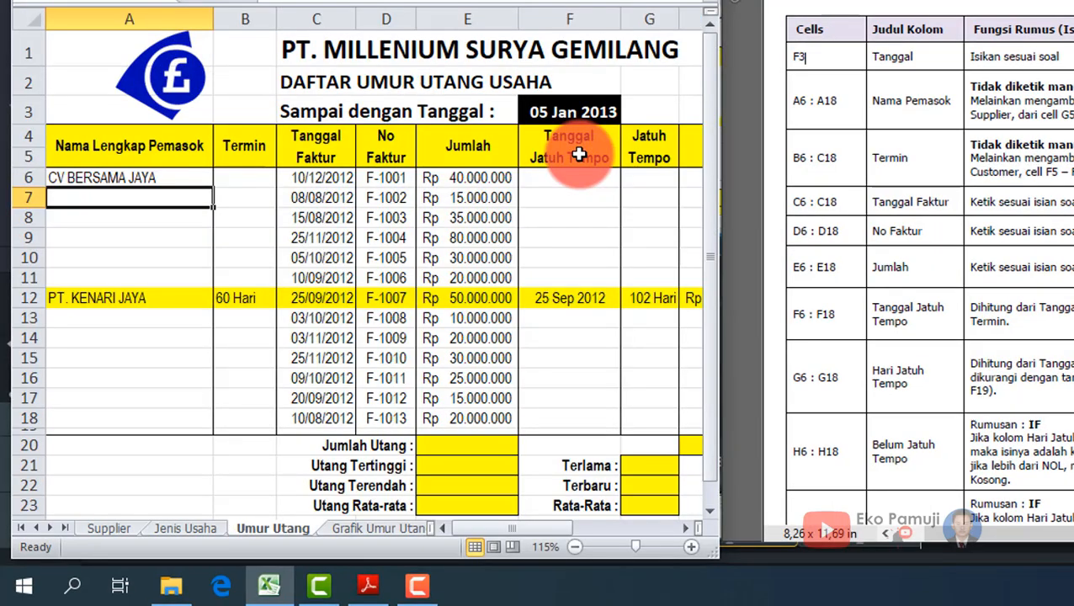
Fill the supplier name link from A6 down through A18.
{"action": "left_click", "coordinate": [202, 177]}
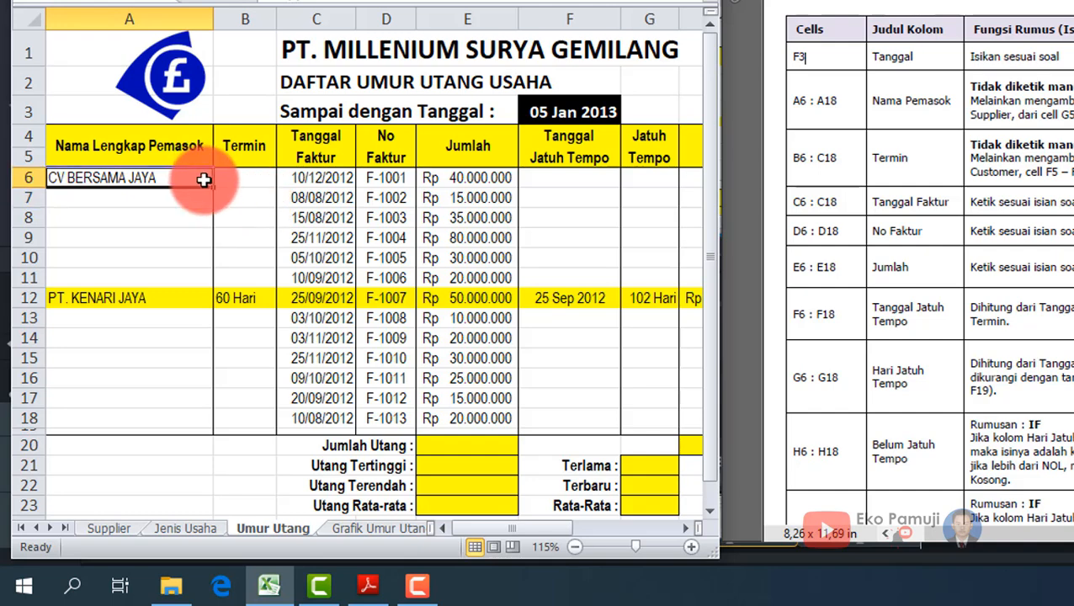
{"action": "left_click_drag", "start_coordinate": [217, 187], "coordinate": [215, 425]}
{"action": "left_click", "coordinate": [249, 376]}
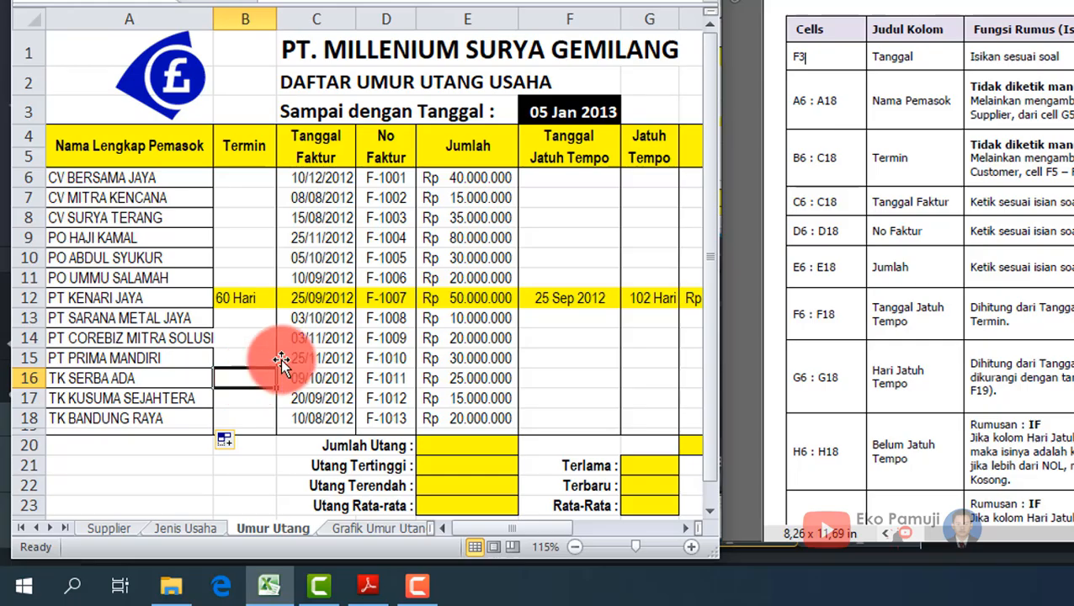
On the Supplier sheet, add a period after the business code in G5 so the formula is =C5&". "&B5.
{"action": "left_click", "coordinate": [817, 185]}
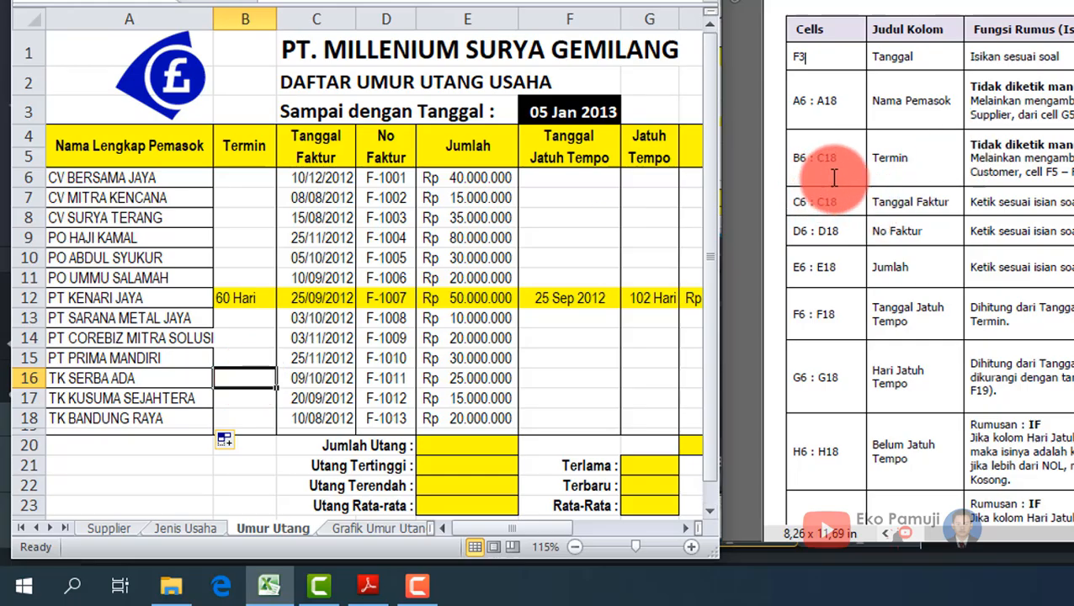
{"action": "left_click", "coordinate": [118, 526]}
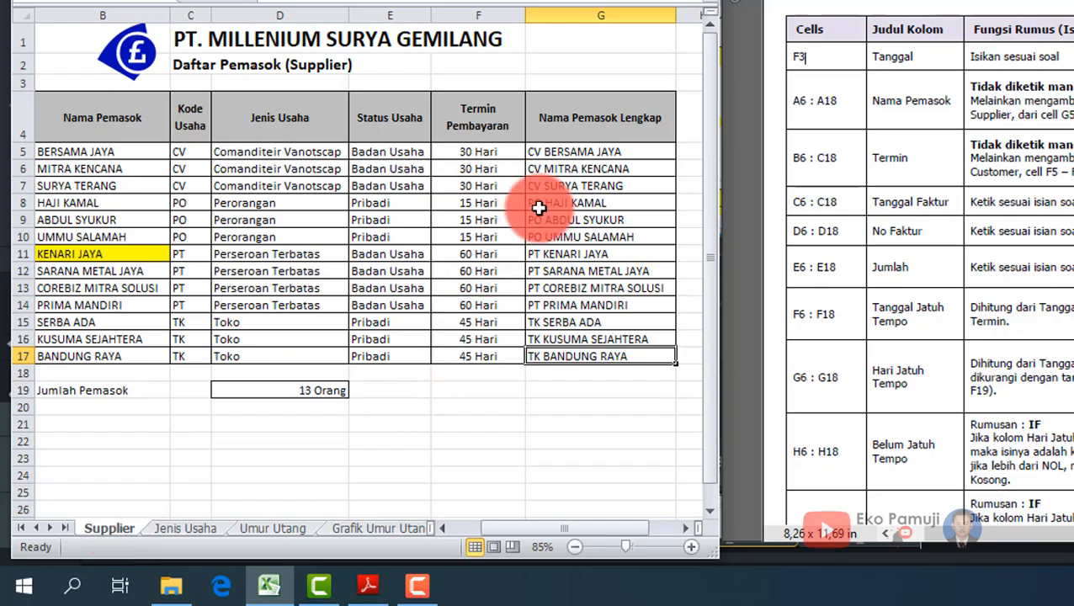
{"action": "left_click", "coordinate": [263, 526]}
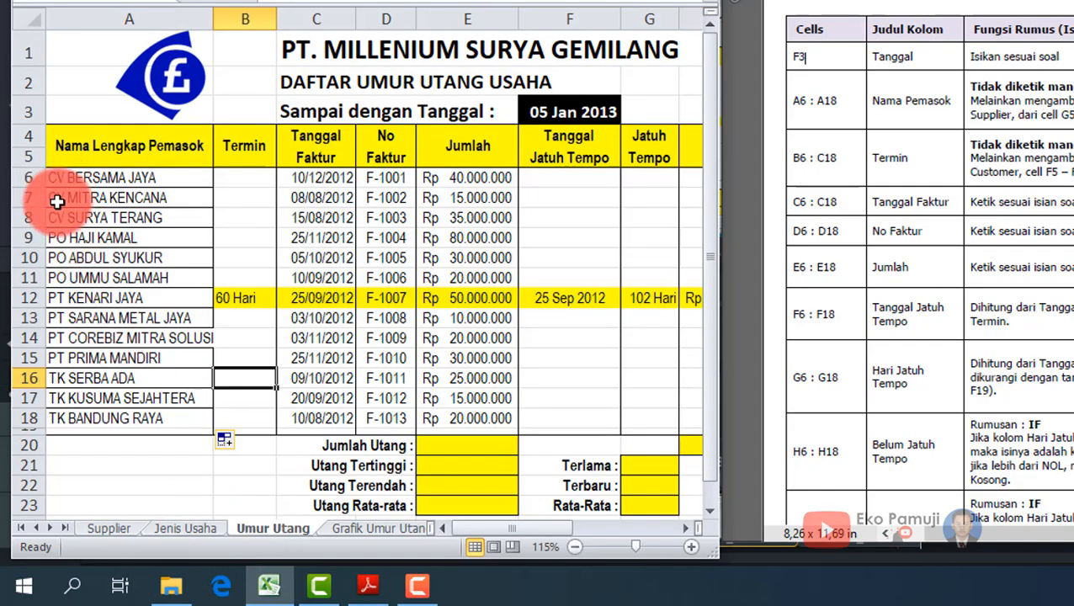
{"action": "left_click", "coordinate": [128, 526]}
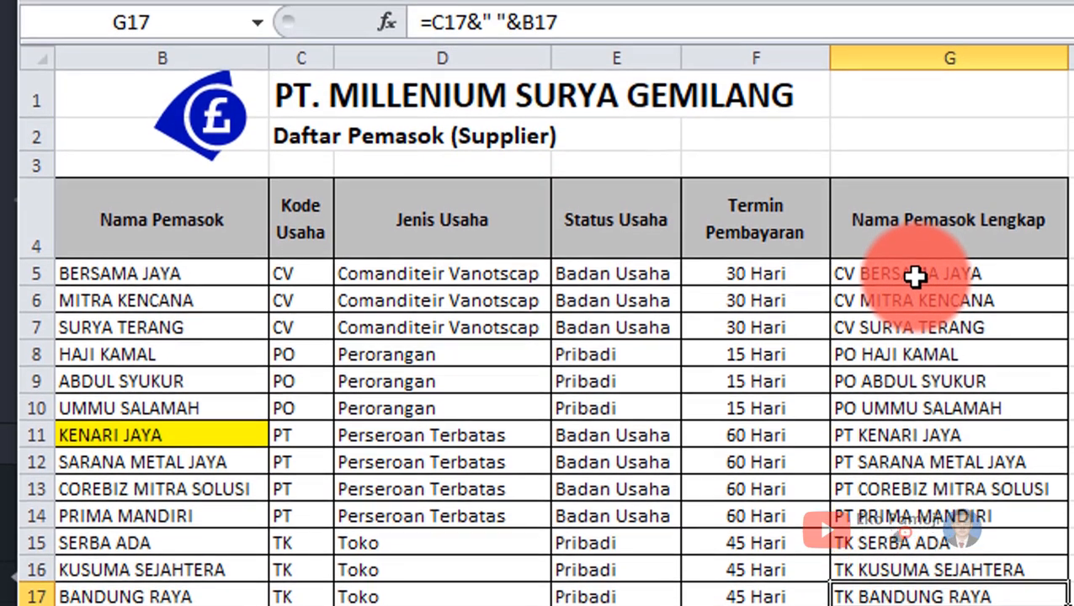
{"action": "left_click", "coordinate": [916, 242]}
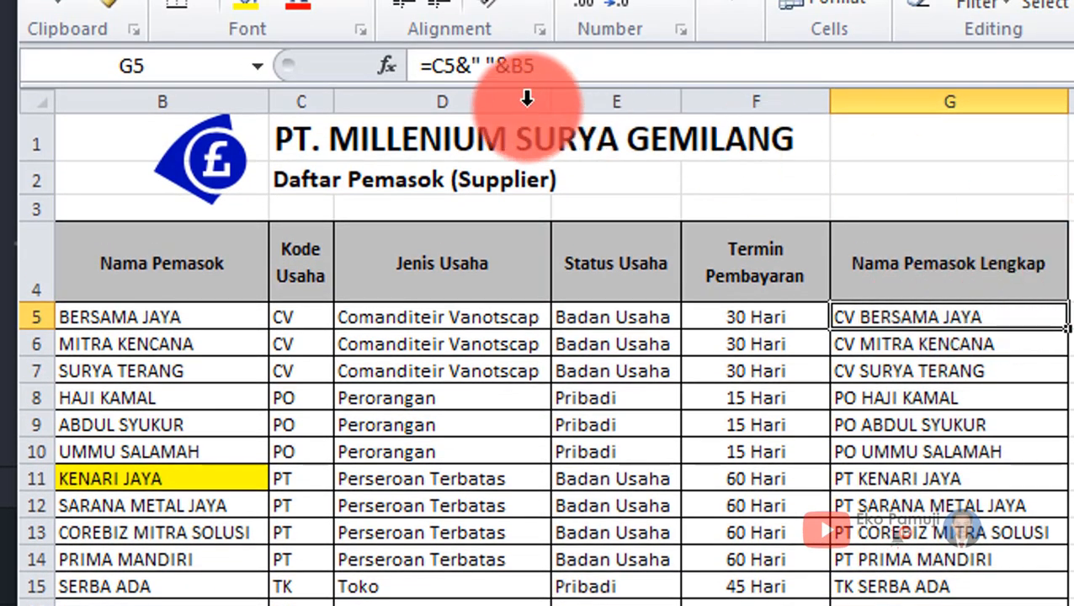
{"action": "left_click", "coordinate": [484, 66]}
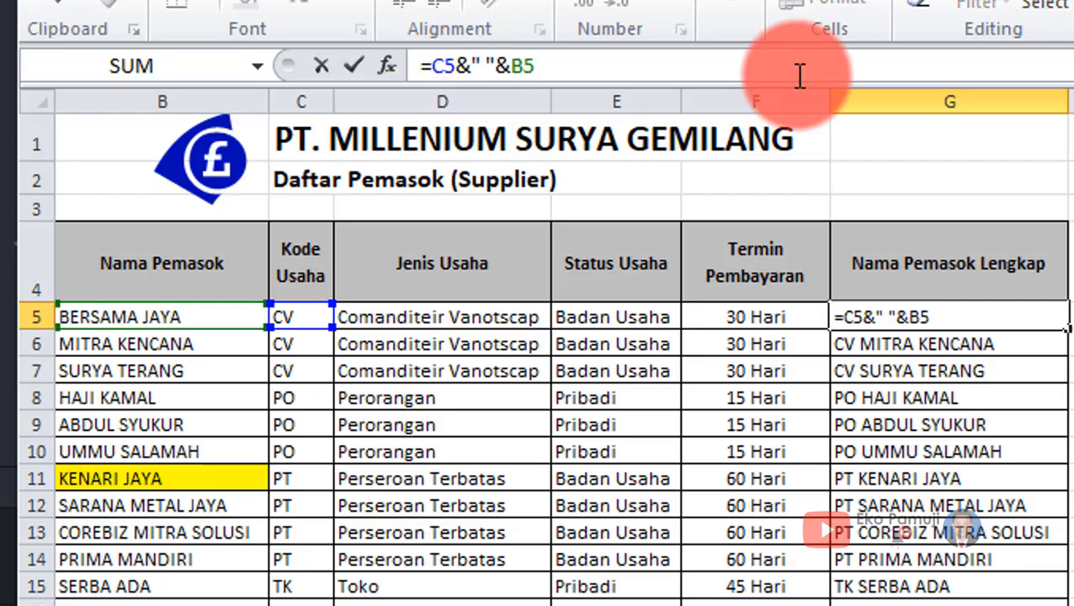
{"action": "type", "text": "."}
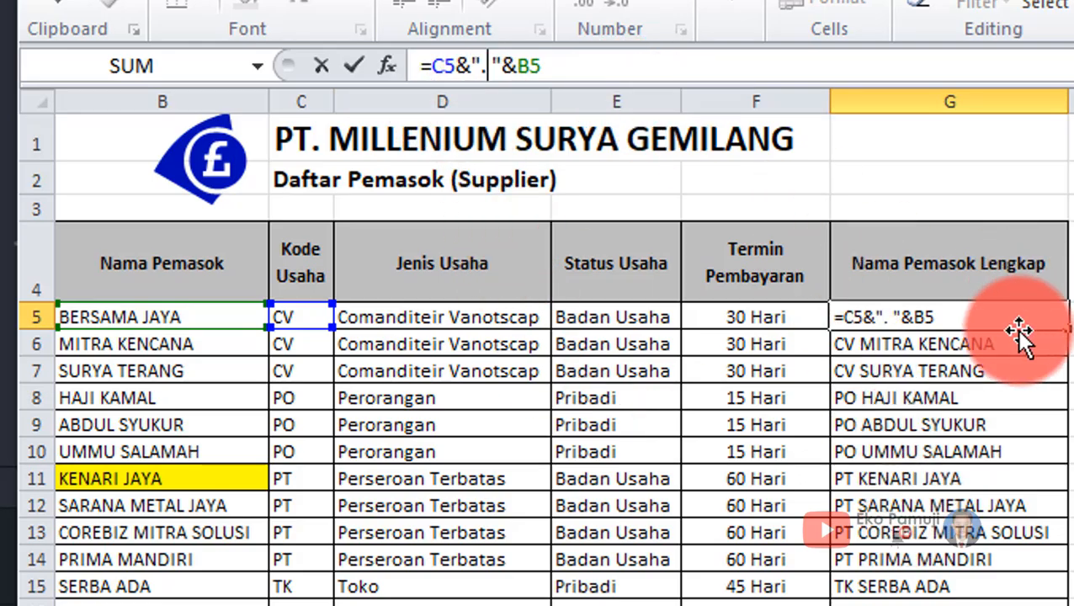
{"action": "key", "text": "Return"}
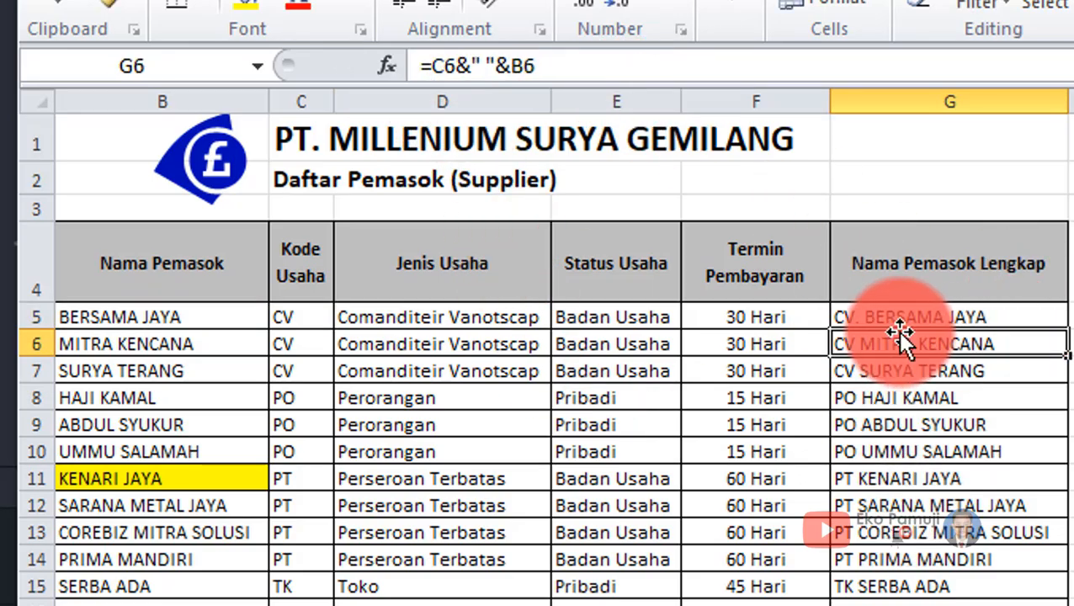
Fill the revised full-name formula from G5 down through G17.
{"action": "left_click", "coordinate": [953, 308]}
{"action": "left_click_drag", "start_coordinate": [1067, 330], "coordinate": [931, 564]}
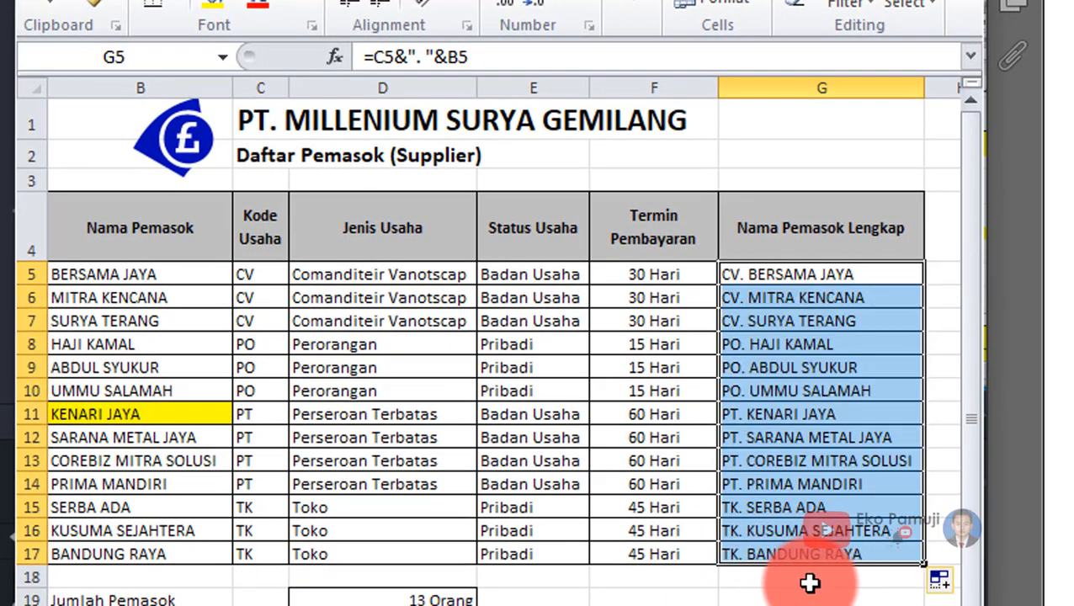
{"action": "left_click", "coordinate": [768, 296]}
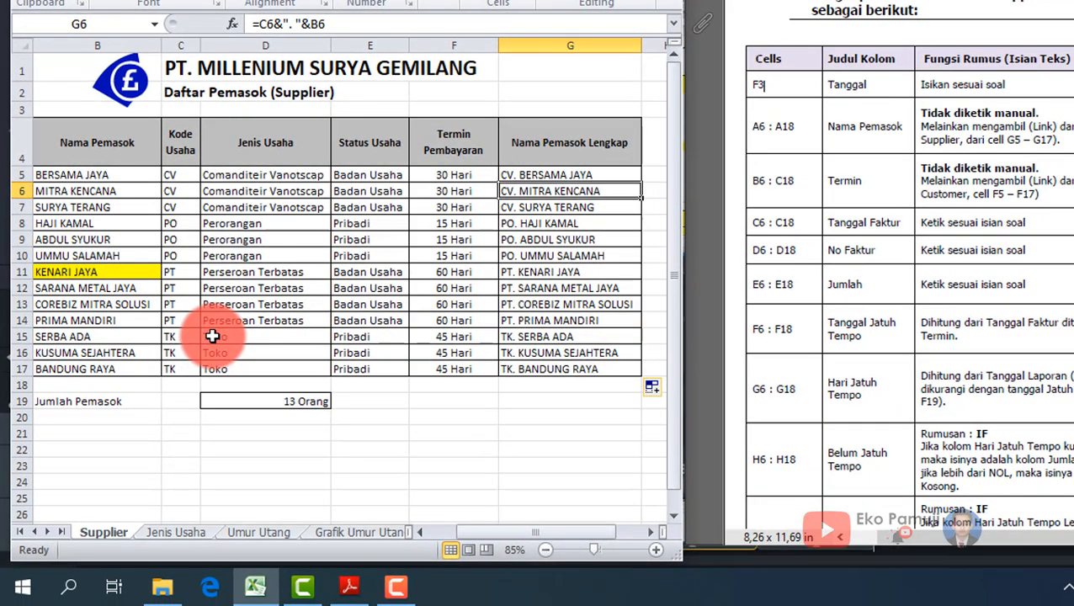
On the Umur Utang sheet, link Termin cell B6 to the payment term with =Supplier!F5 and fill it down through B18.
{"action": "left_click", "coordinate": [255, 532]}
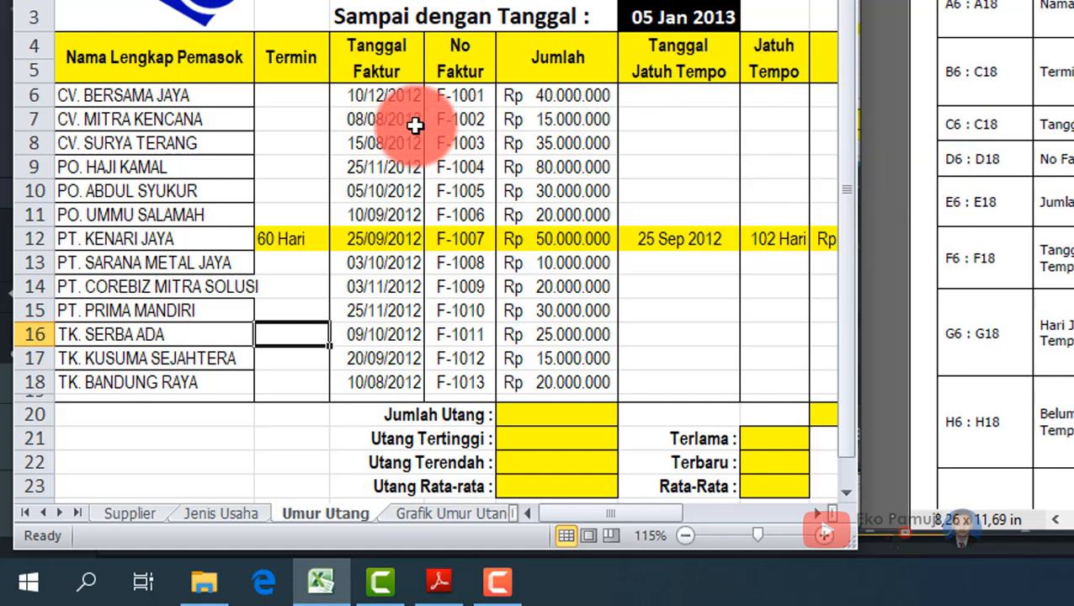
{"action": "left_click", "coordinate": [276, 96]}
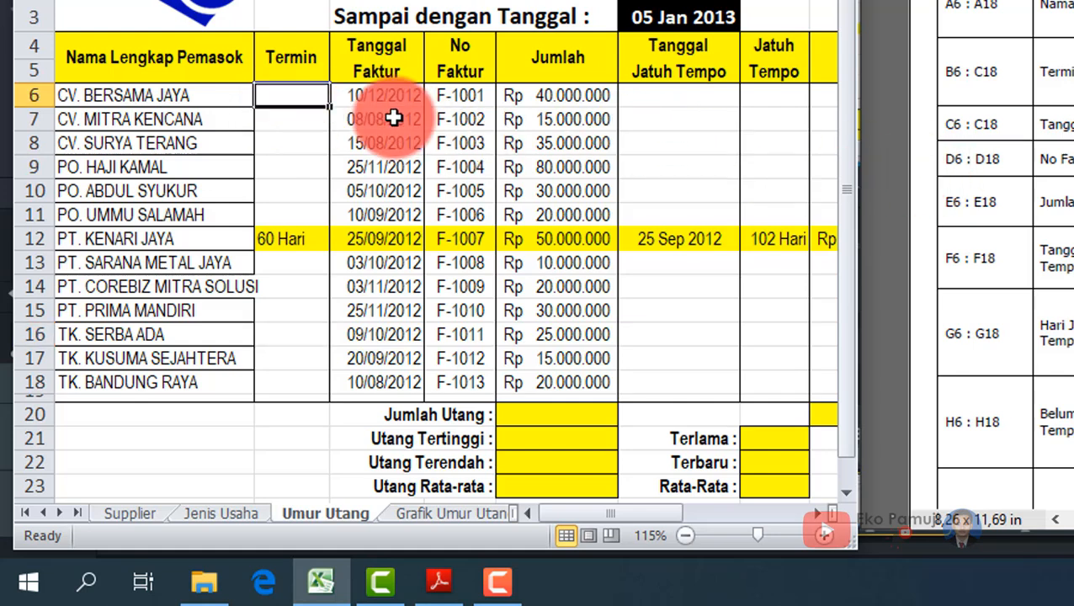
{"action": "type", "text": "="}
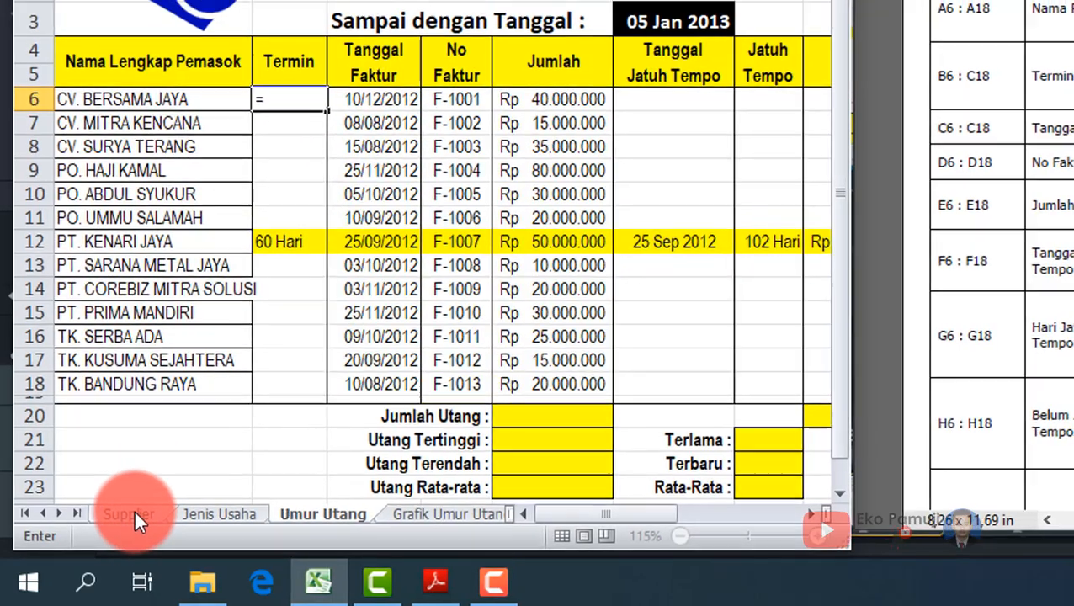
{"action": "left_click", "coordinate": [134, 508]}
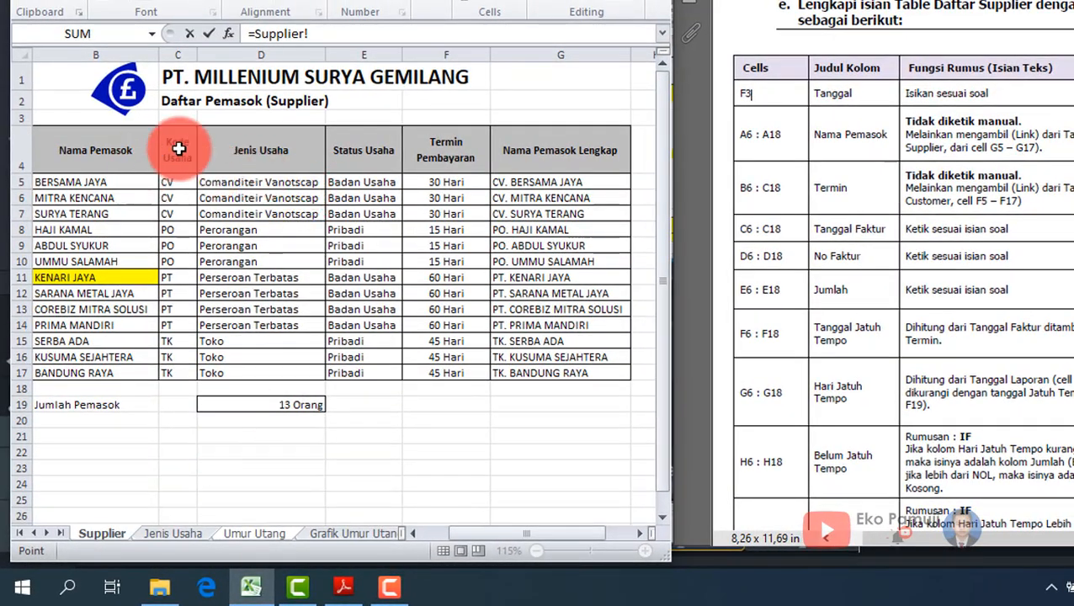
{"action": "left_click", "coordinate": [437, 184]}
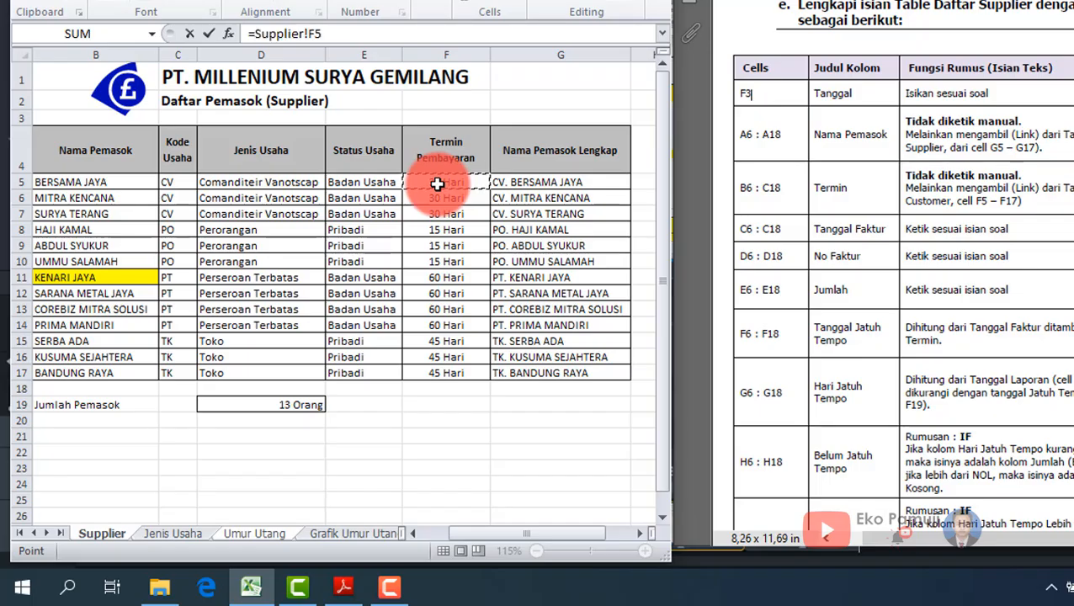
{"action": "key", "text": "Return"}
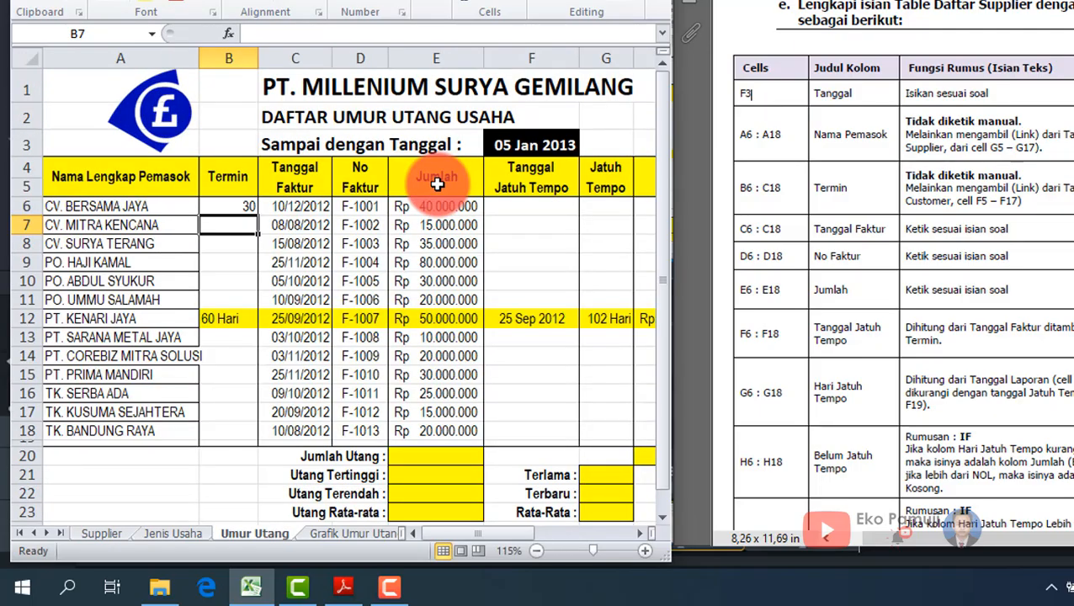
{"action": "left_click", "coordinate": [229, 205]}
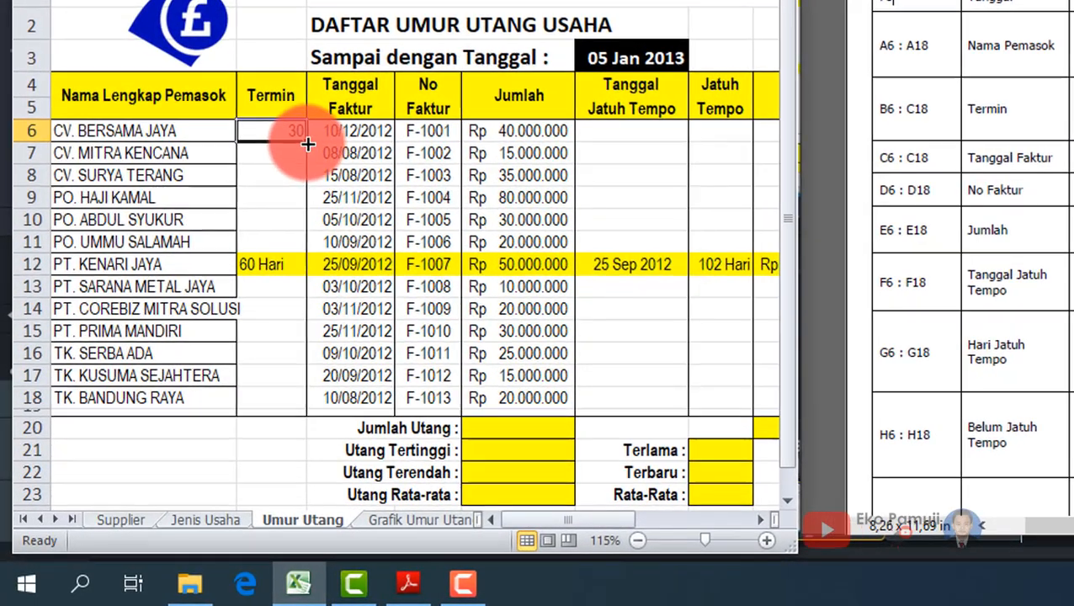
{"action": "left_click_drag", "start_coordinate": [308, 145], "coordinate": [294, 400]}
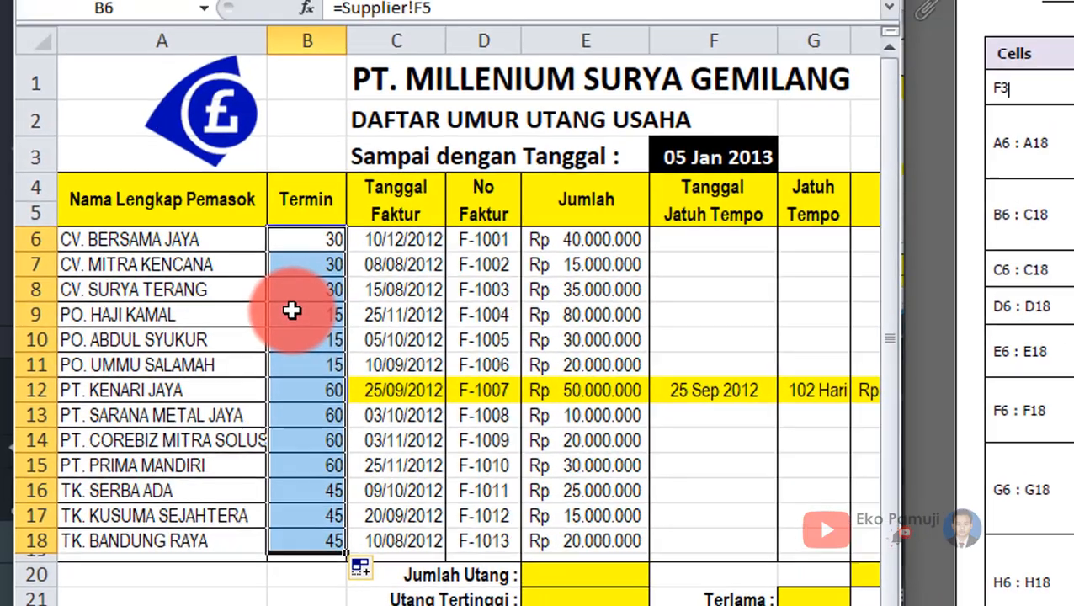
Apply the custom number format General" Hari" to the Termin cells B6 through B18.
{"action": "right_click", "coordinate": [343, 317]}
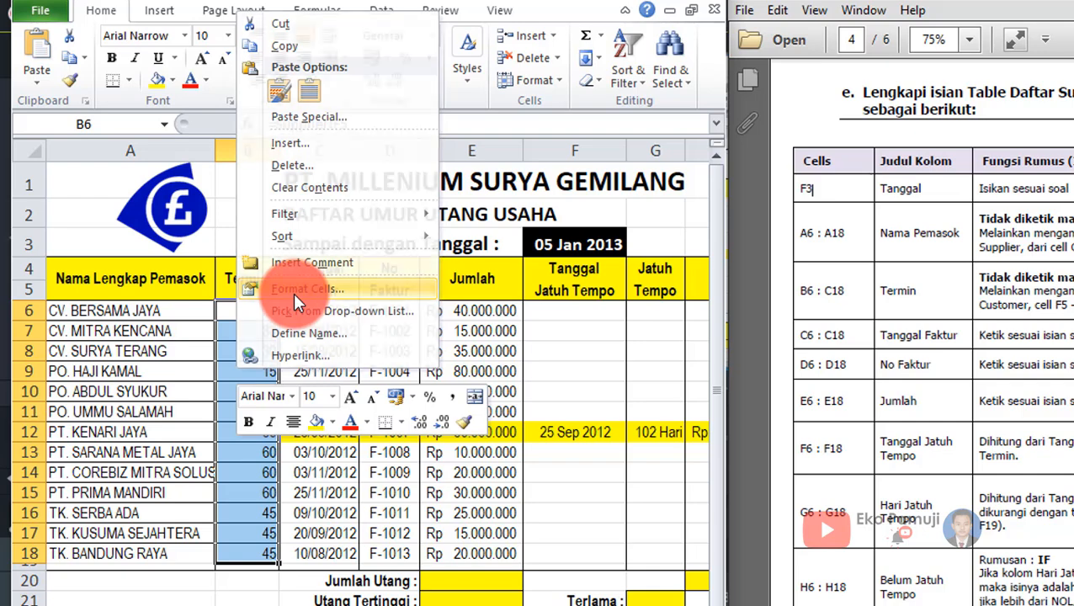
{"action": "left_click", "coordinate": [292, 290]}
{"action": "left_click_drag", "start_coordinate": [204, 69], "coordinate": [475, 91]}
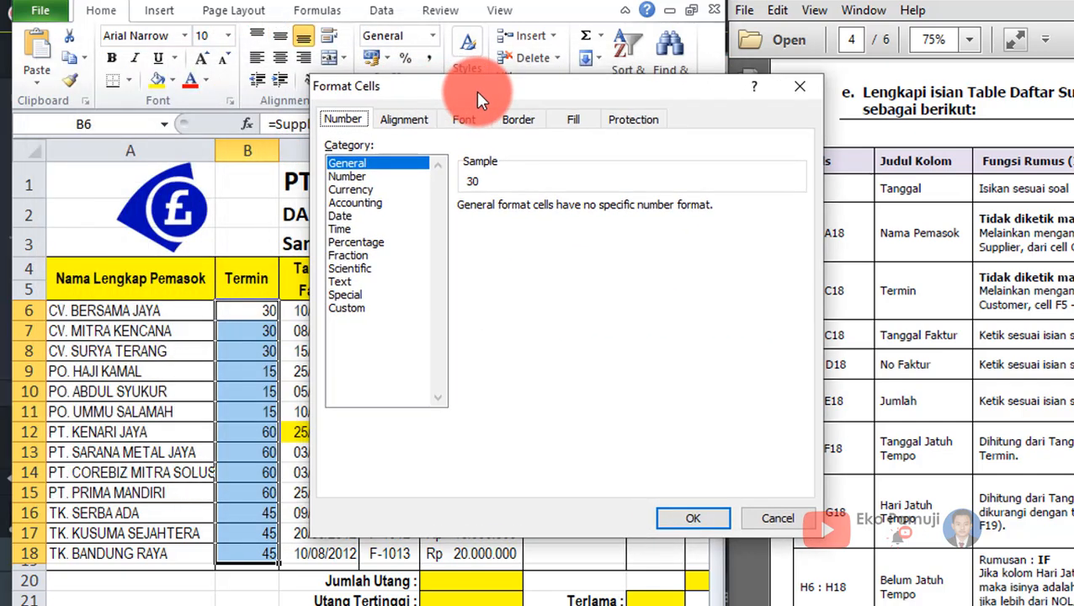
{"action": "left_click", "coordinate": [359, 308]}
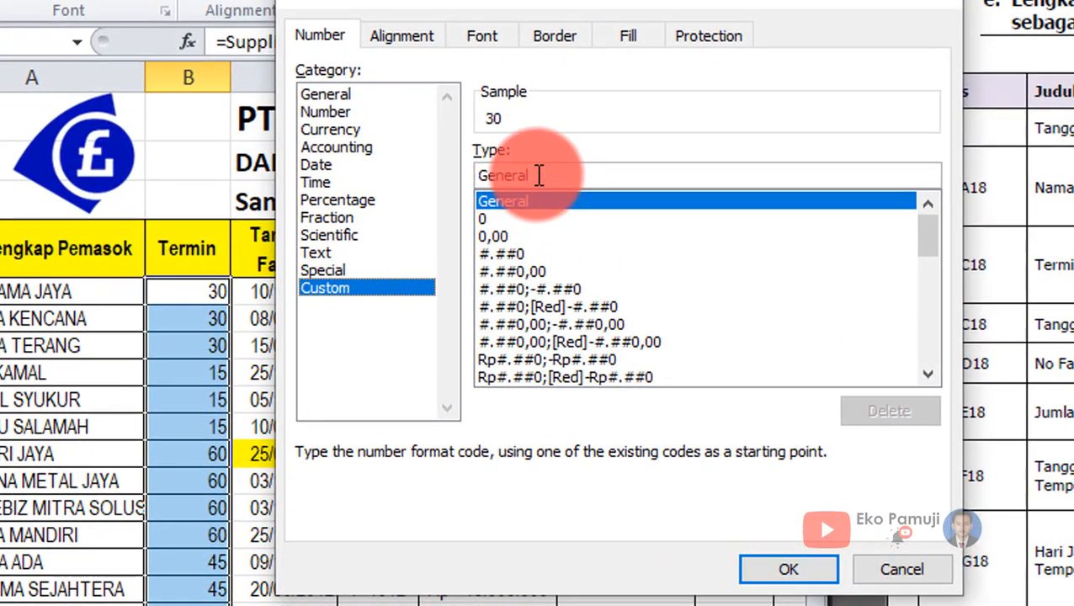
{"action": "left_click", "coordinate": [539, 176]}
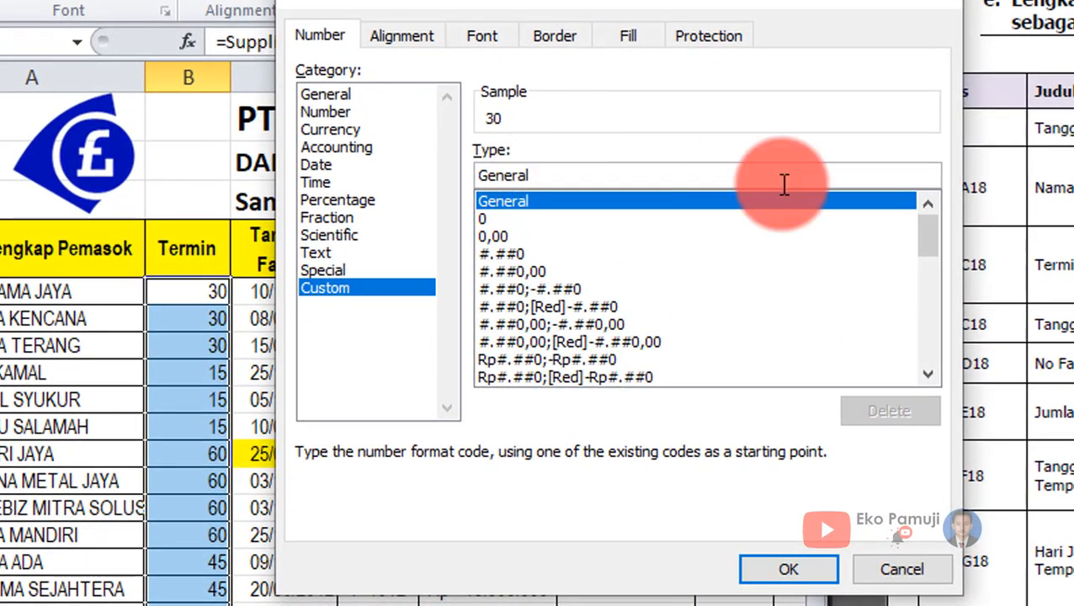
{"action": "type", "text": "\""}
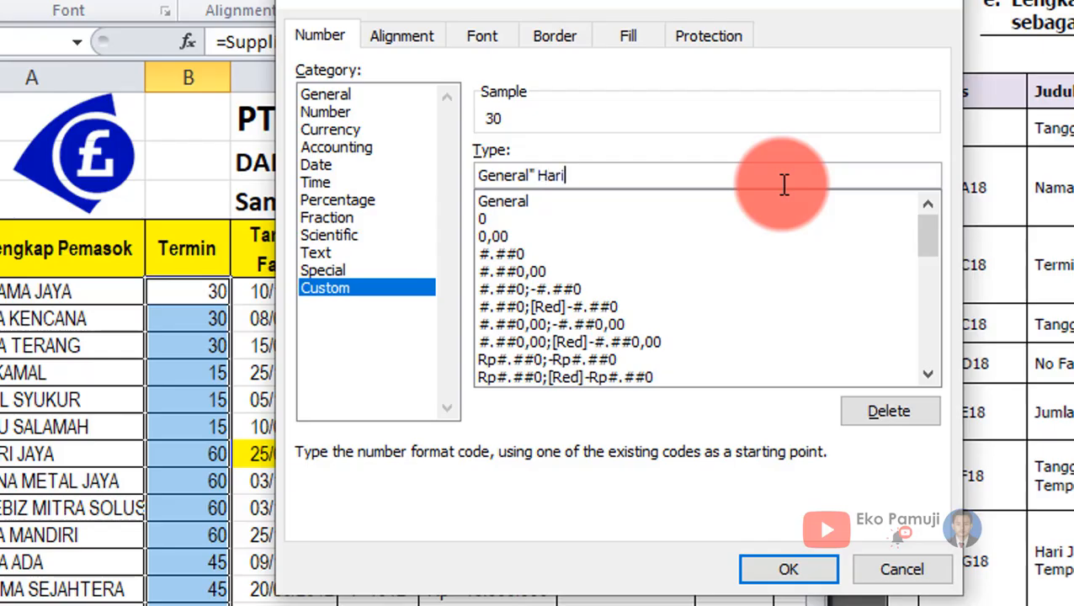
{"action": "type", "text": "Hari\""}
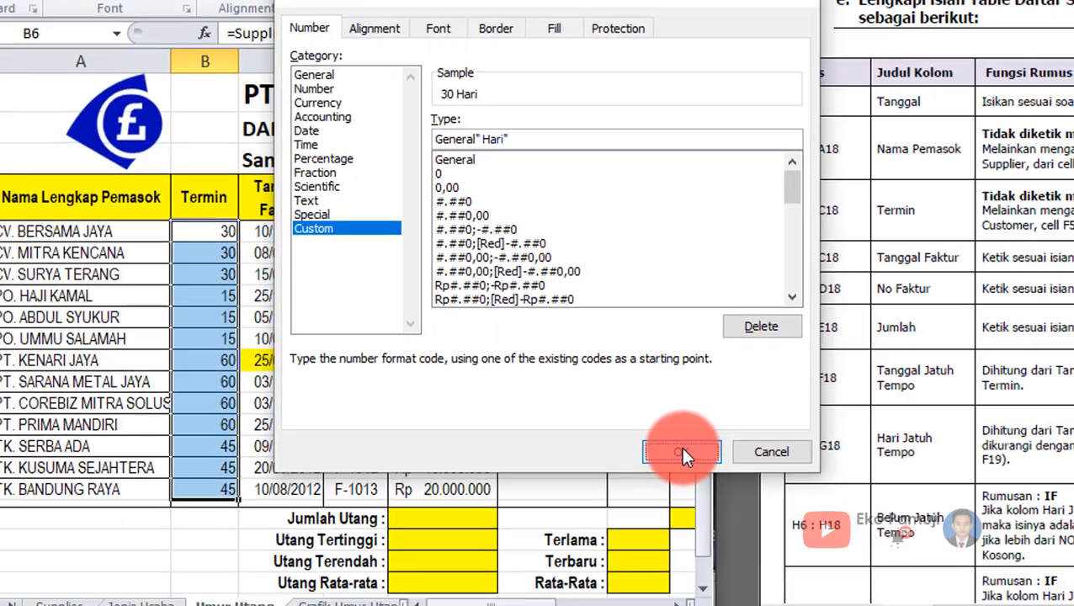
{"action": "left_click", "coordinate": [787, 564]}
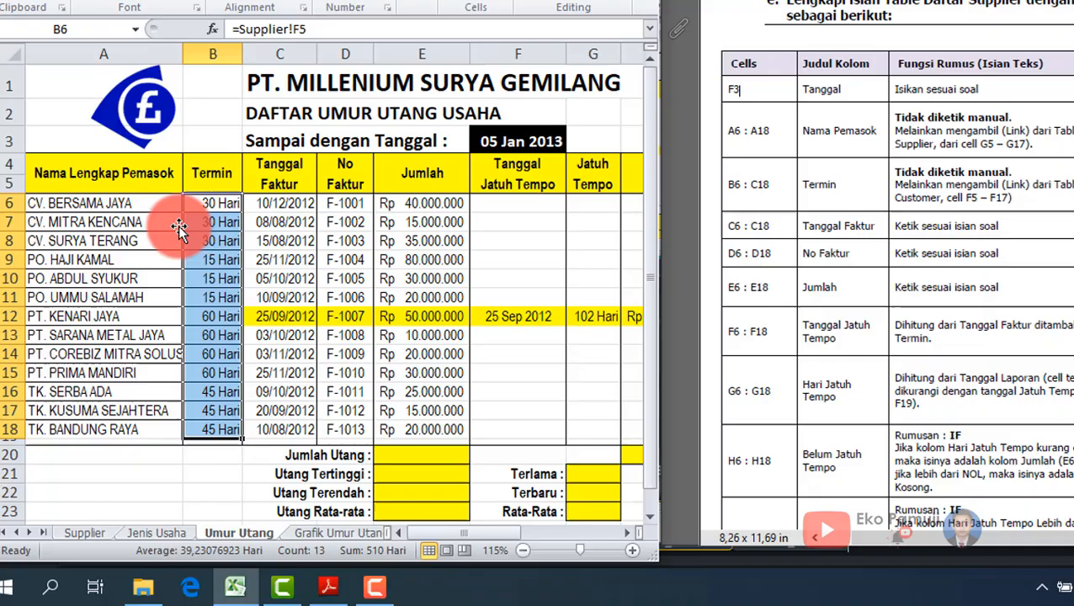
{"action": "left_click", "coordinate": [236, 338]}
Check the PDF's Tanggal Faktur requirement and apply the custom date format dd mmm yyyy to C6 through C18.
{"action": "left_click", "coordinate": [282, 377]}
{"action": "left_click", "coordinate": [290, 261]}
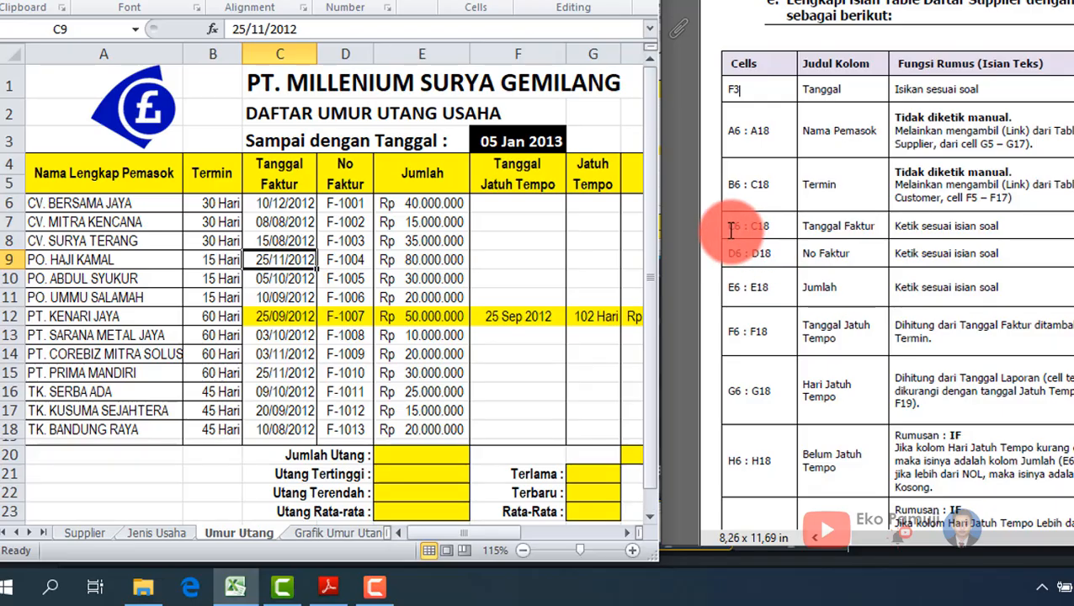
{"action": "left_click_drag", "start_coordinate": [728, 225], "coordinate": [874, 226]}
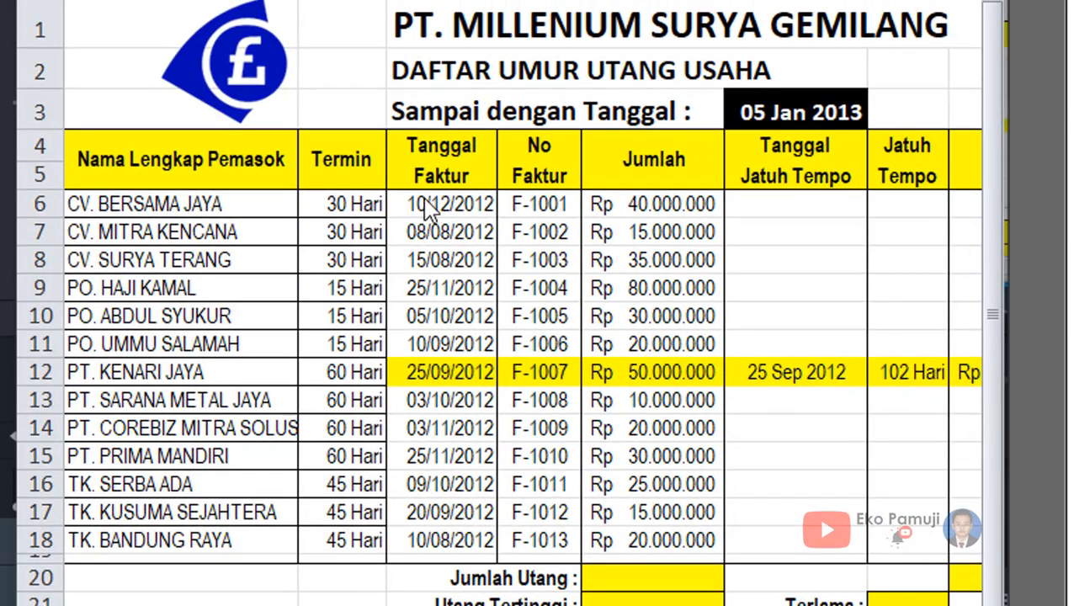
{"action": "left_click", "coordinate": [431, 209]}
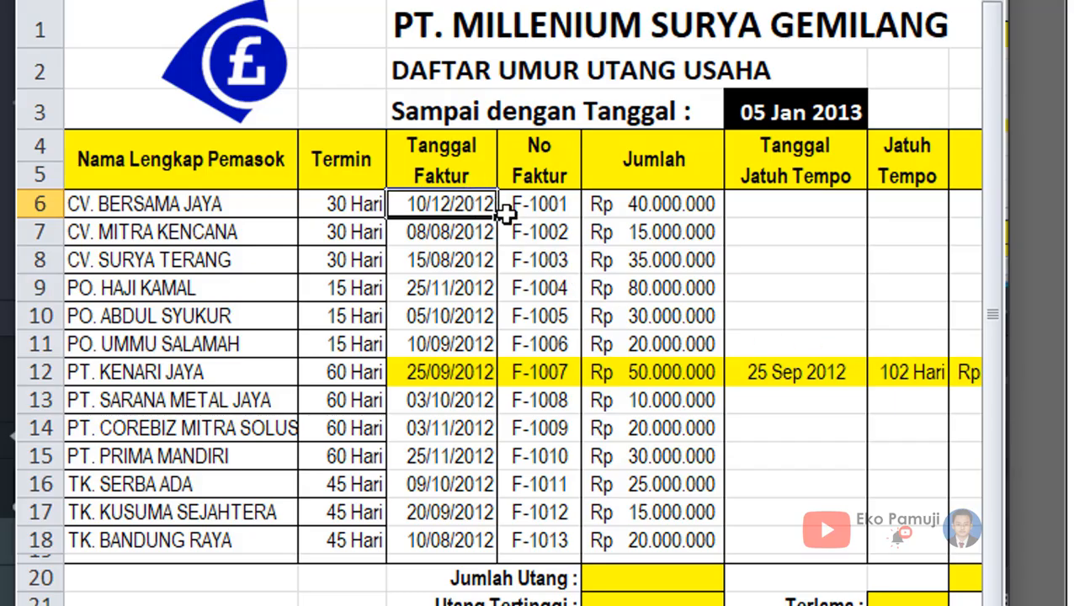
{"action": "left_click_drag", "start_coordinate": [484, 202], "coordinate": [459, 532]}
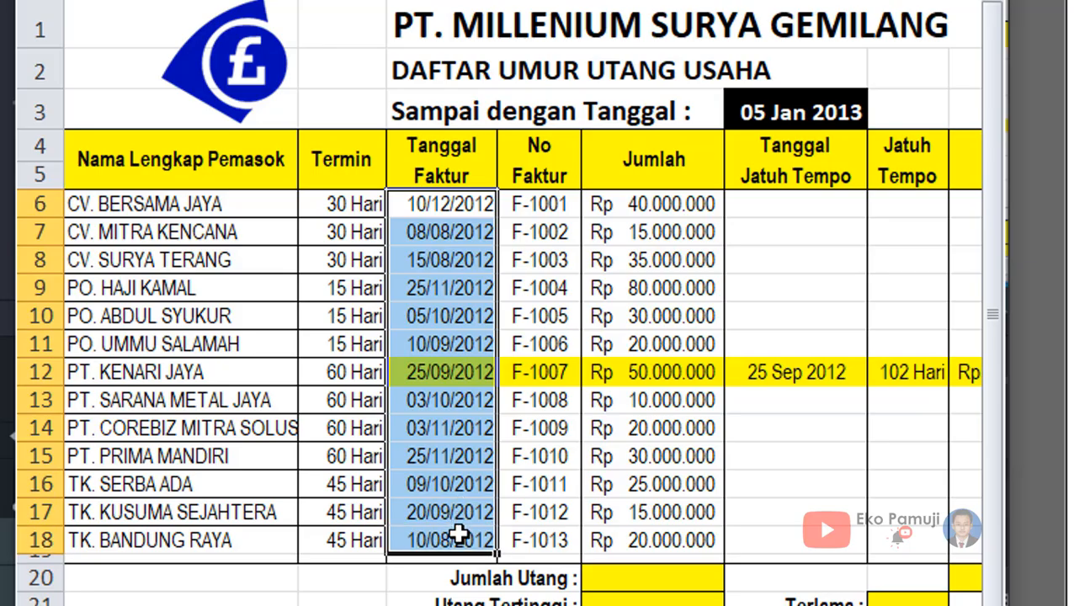
{"action": "right_click", "coordinate": [459, 532]}
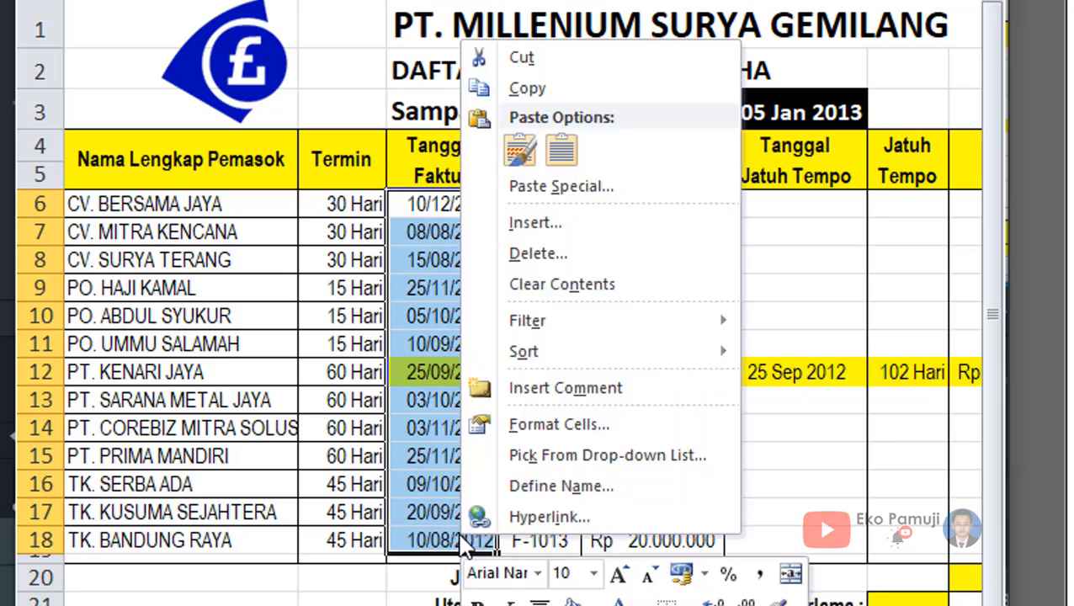
{"action": "left_click", "coordinate": [545, 428]}
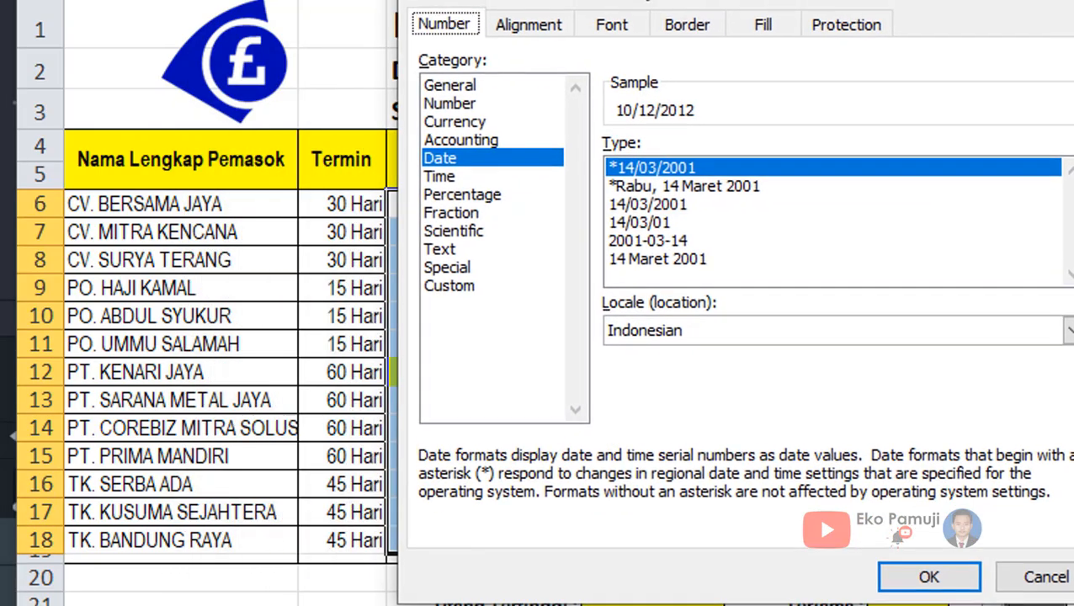
{"action": "left_click", "coordinate": [455, 271]}
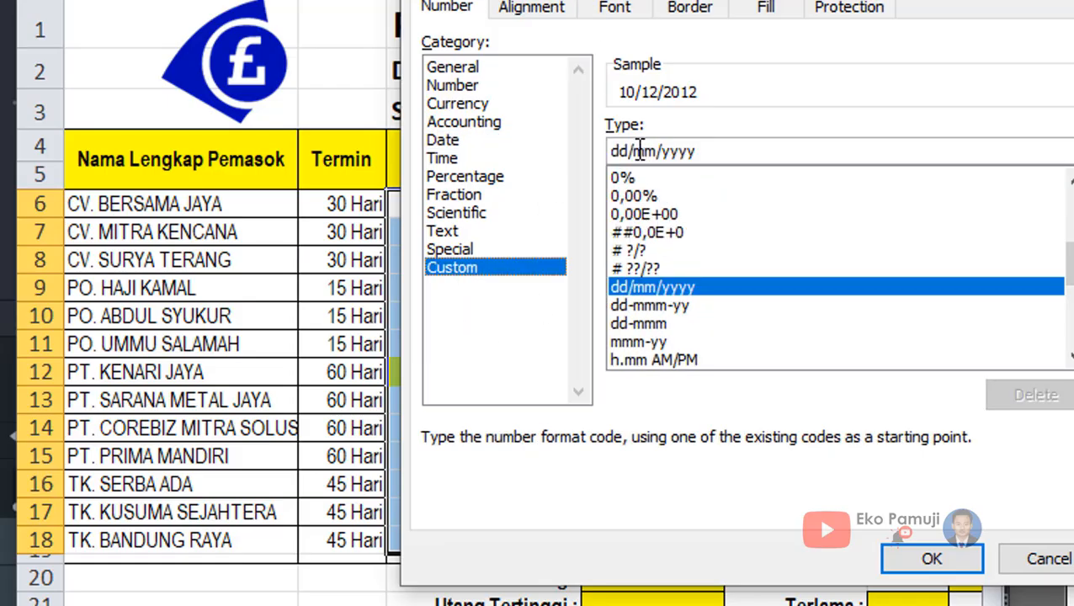
{"action": "key", "text": "BackSpace"}
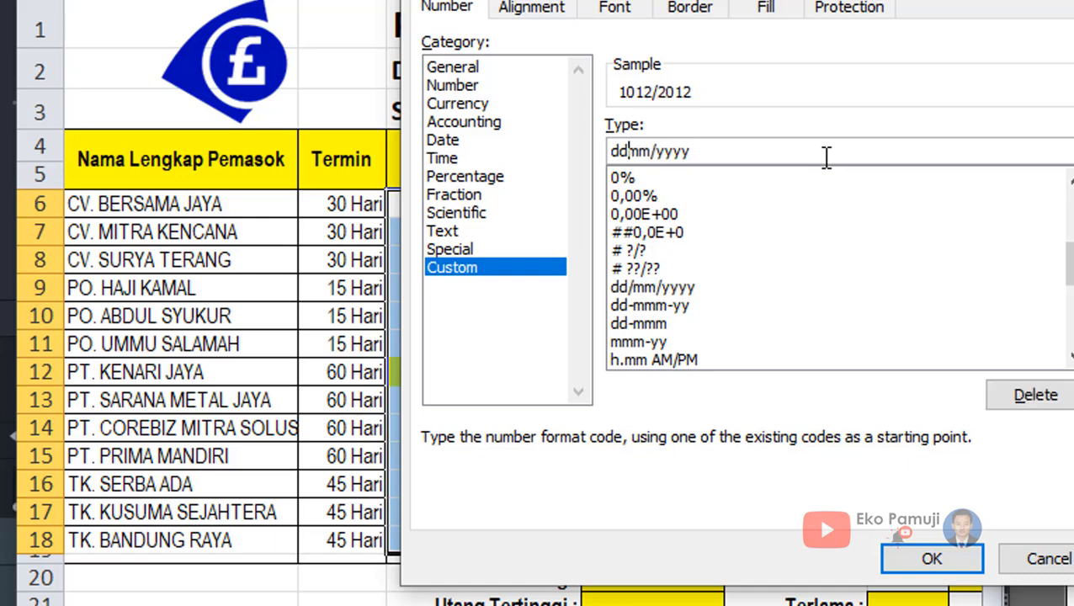
{"action": "type", "text": "m"}
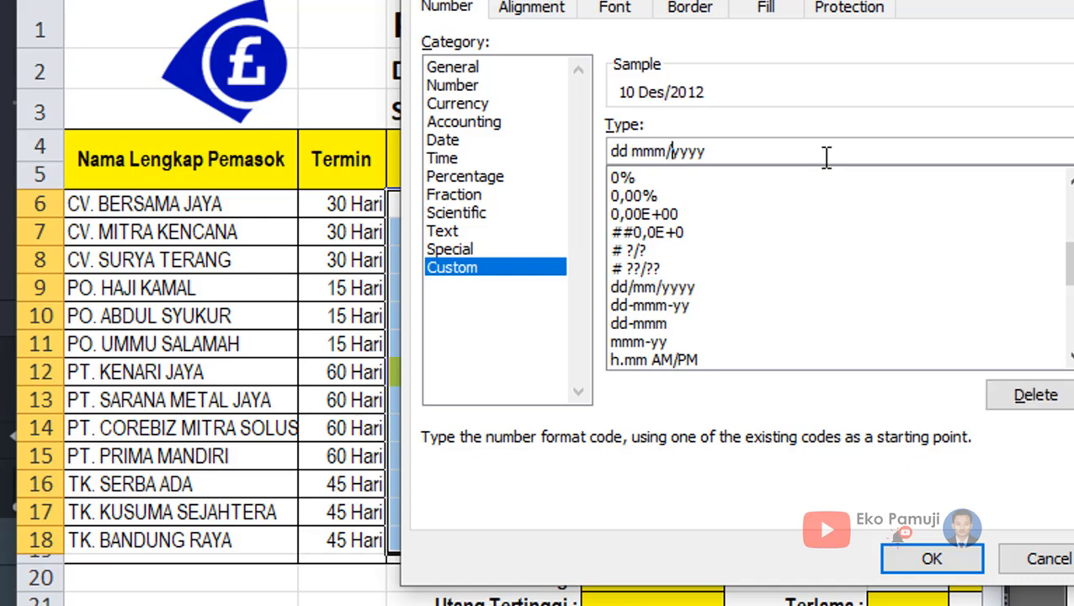
{"action": "key", "text": "BackSpace"}
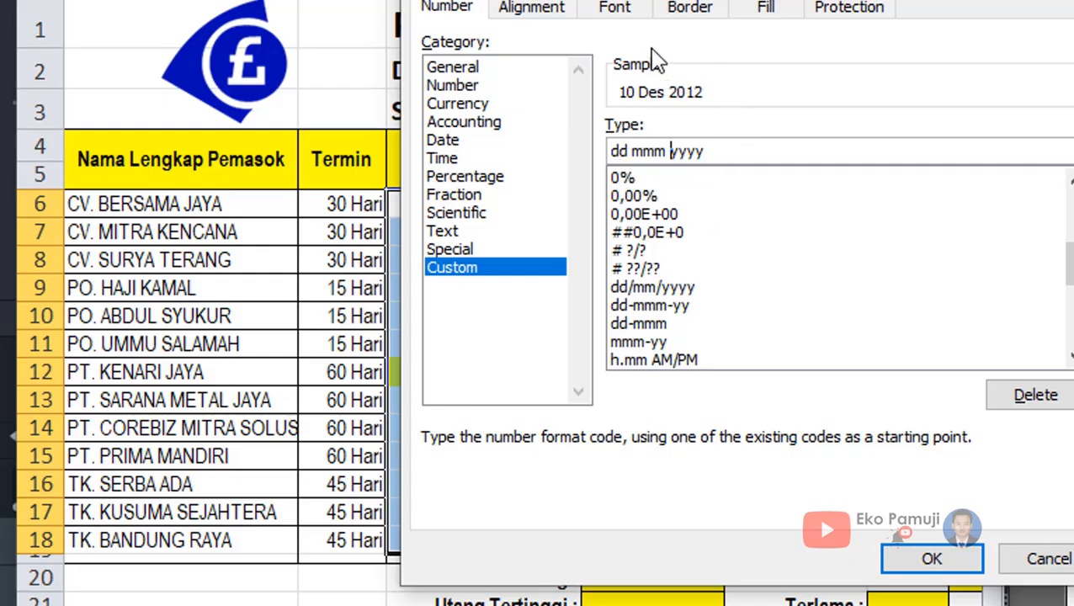
{"action": "left_click", "coordinate": [930, 559]}
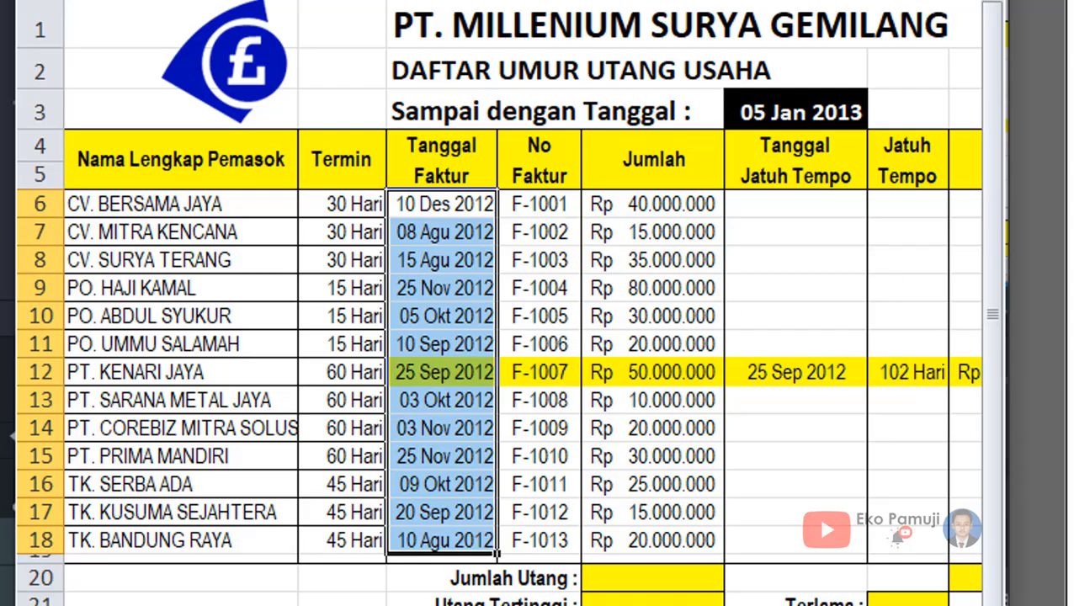
{"action": "left_click", "coordinate": [652, 602]}
Apply the Text number format to the No Faktur cells D6 through D18.
{"action": "left_click_drag", "start_coordinate": [543, 204], "coordinate": [511, 545]}
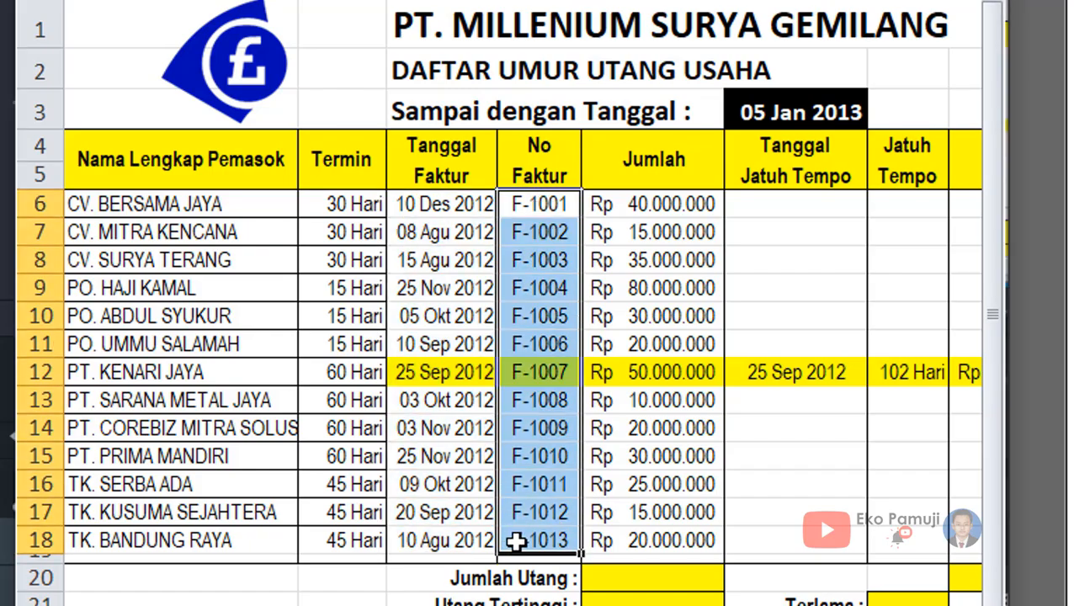
{"action": "right_click", "coordinate": [516, 541]}
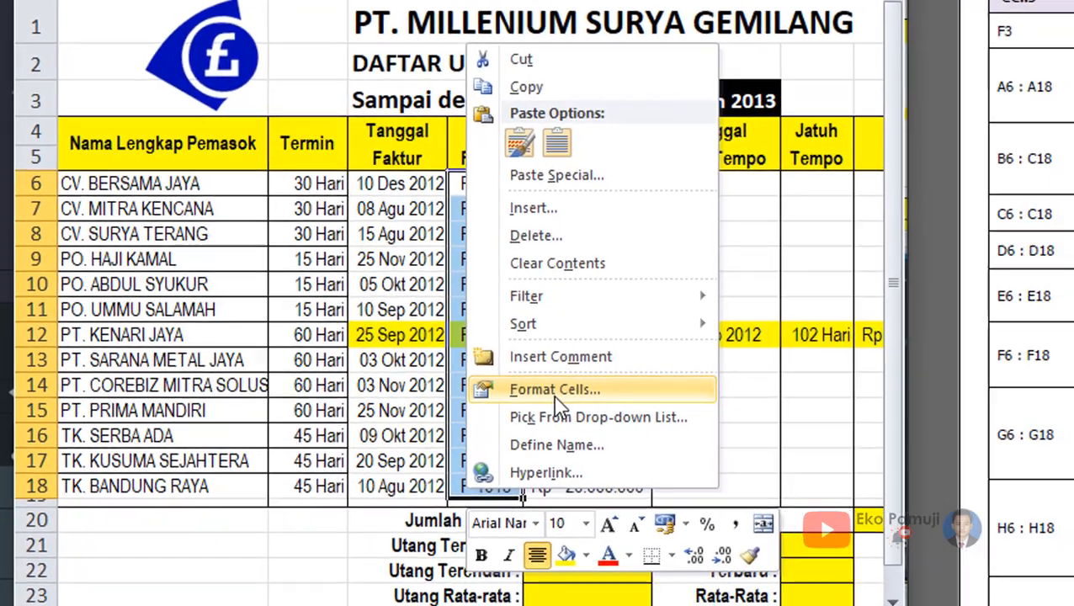
{"action": "left_click", "coordinate": [619, 436]}
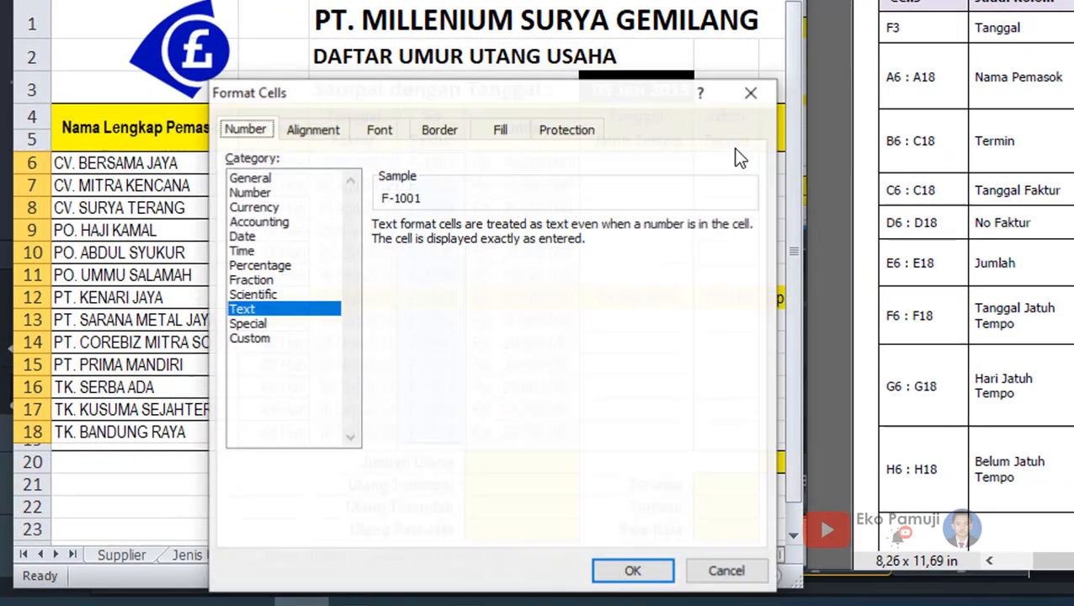
{"action": "left_click_drag", "start_coordinate": [529, 99], "coordinate": [798, 4]}
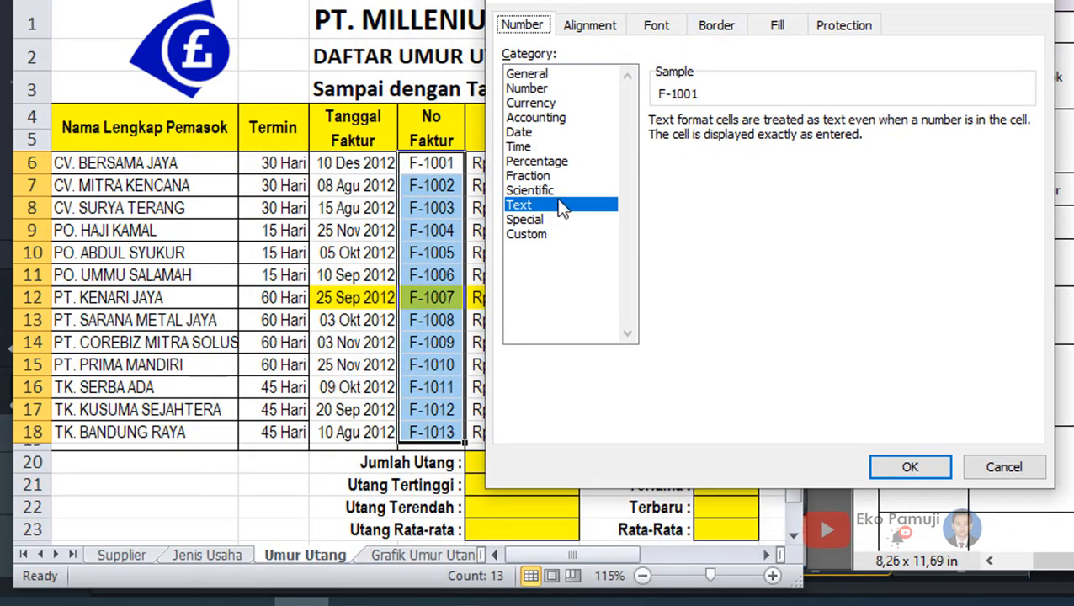
{"action": "left_click", "coordinate": [910, 467]}
{"action": "left_click", "coordinate": [503, 338]}
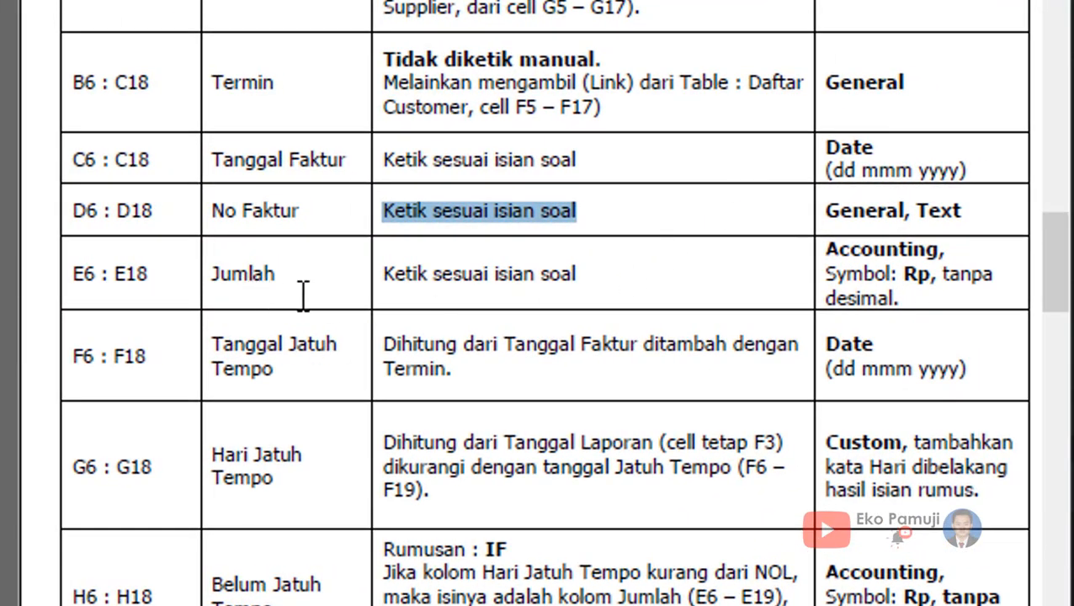
Check the PDF's Jumlah requirement and format E6 through E18 as Accounting with the Rp symbol and 0 decimal places.
{"action": "left_click_drag", "start_coordinate": [452, 276], "coordinate": [535, 276]}
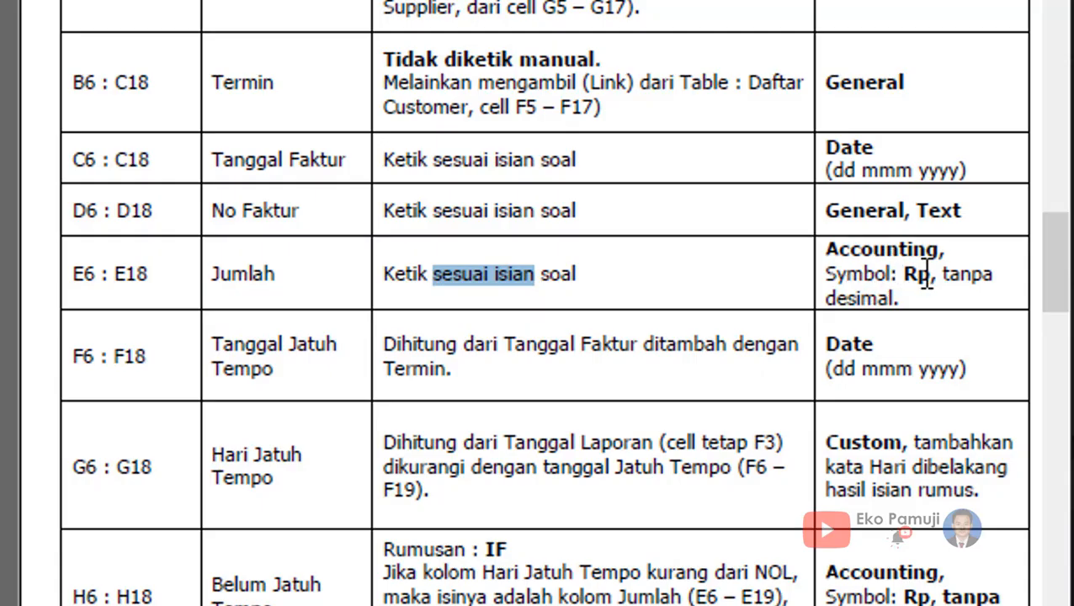
{"action": "left_click_drag", "start_coordinate": [872, 297], "coordinate": [905, 274]}
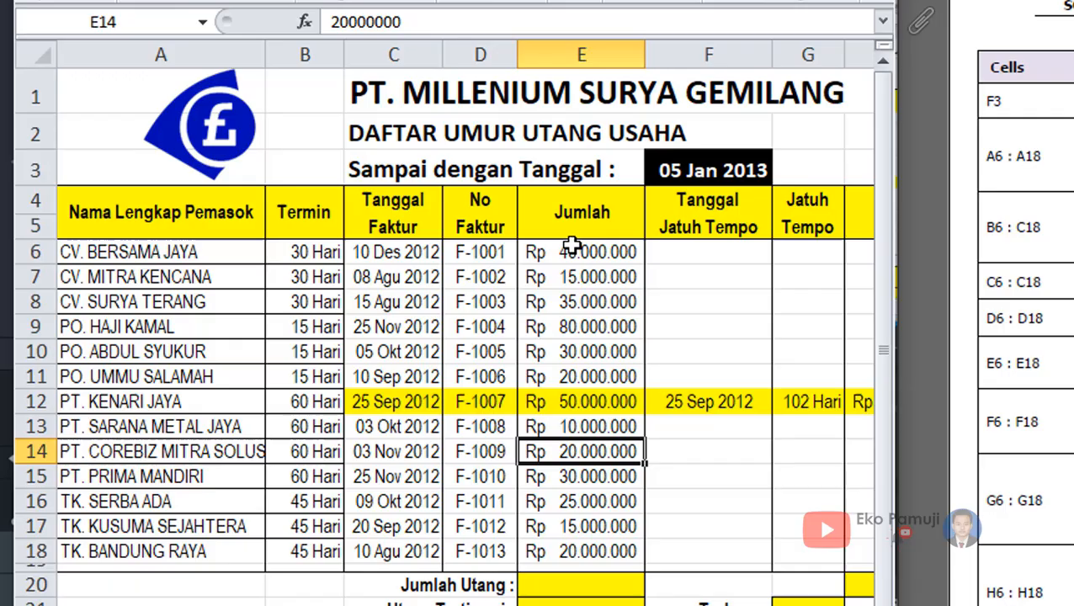
{"action": "left_click_drag", "start_coordinate": [572, 244], "coordinate": [569, 547]}
{"action": "right_click", "coordinate": [569, 547]}
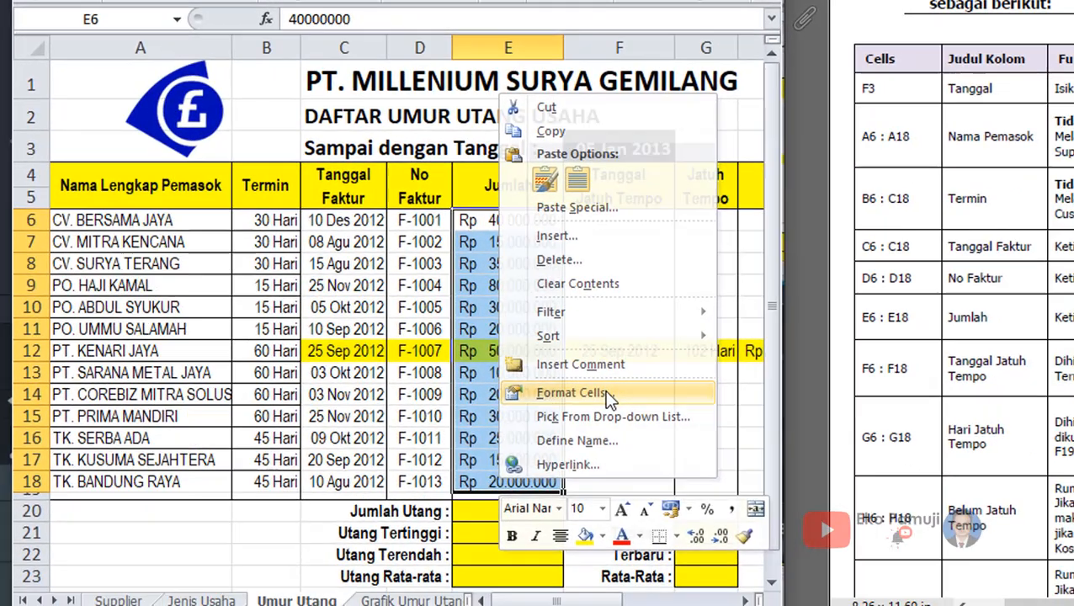
{"action": "left_click", "coordinate": [658, 448]}
{"action": "left_click_drag", "start_coordinate": [540, 142], "coordinate": [783, 53]}
{"action": "left_click", "coordinate": [779, 192]}
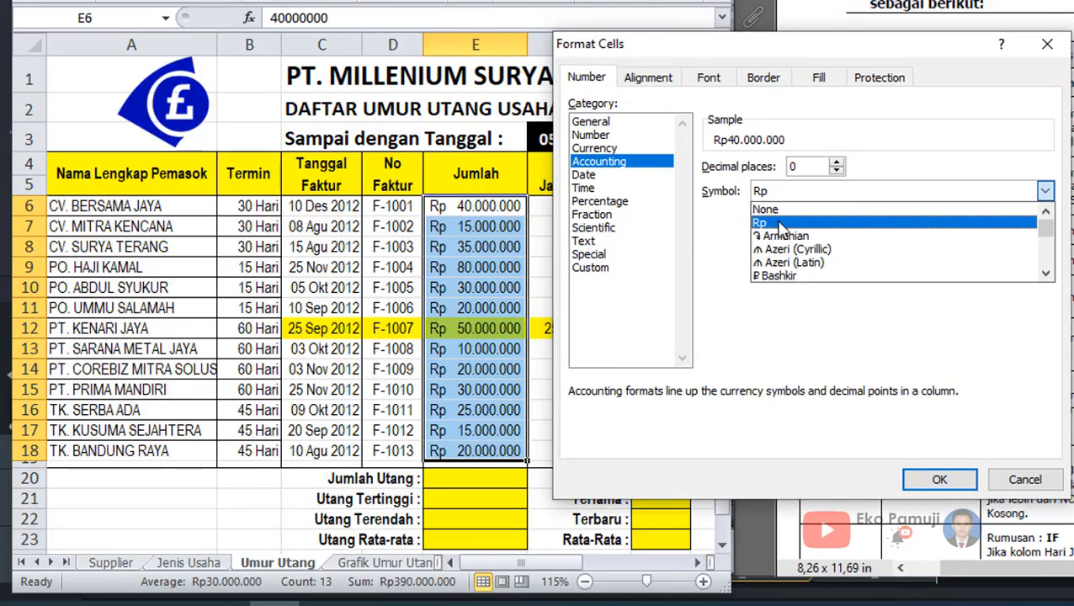
{"action": "left_click", "coordinate": [773, 223]}
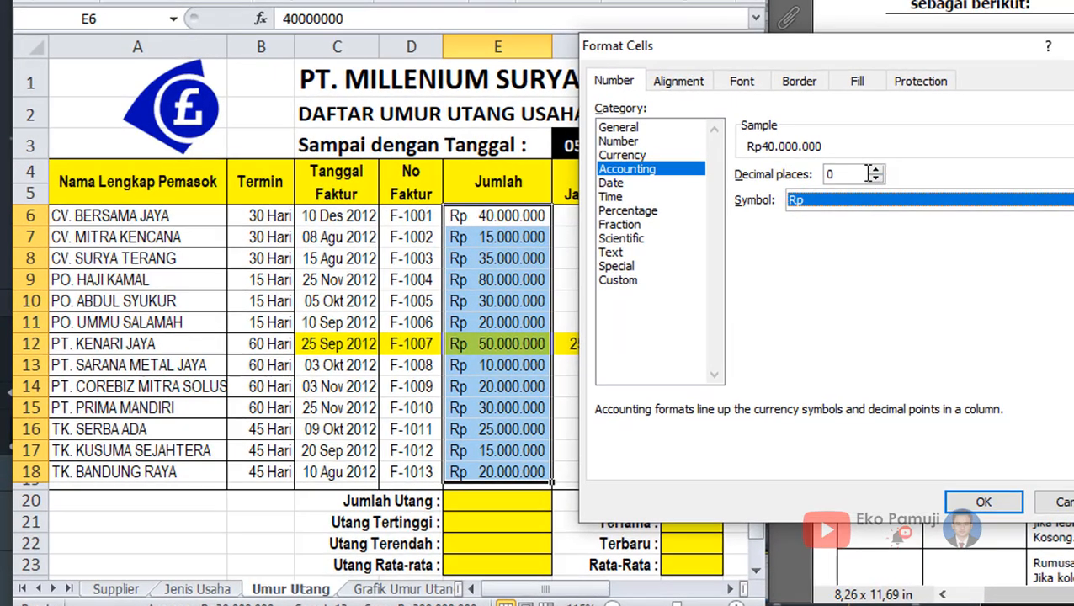
{"action": "left_click", "coordinate": [836, 163]}
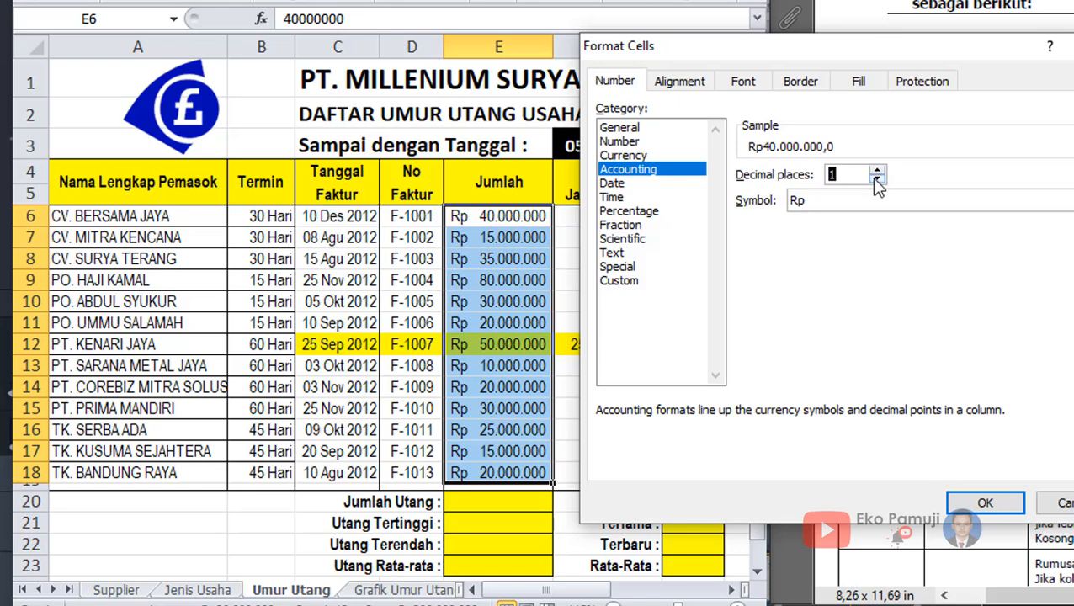
{"action": "left_click", "coordinate": [878, 180]}
{"action": "left_click", "coordinate": [876, 170]}
{"action": "left_click", "coordinate": [986, 504]}
{"action": "left_click", "coordinate": [640, 425]}
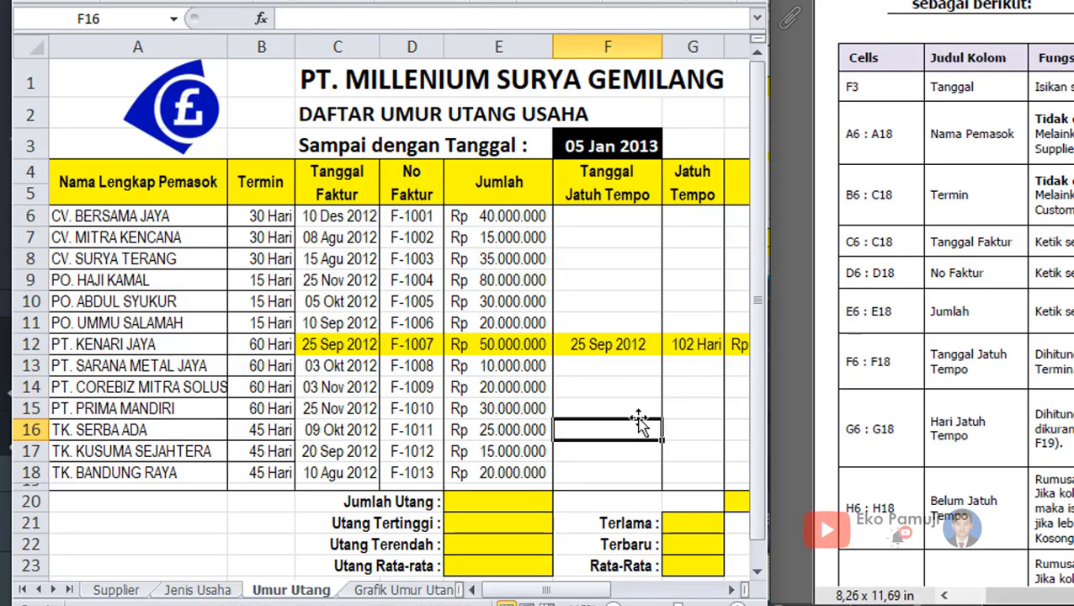
Format the whole Jumlah column E as Accounting with the Rp symbol and 0 decimal places.
{"action": "scroll", "coordinate": [647, 417], "scroll_direction": "down", "scroll_amount": 1}
{"action": "scroll", "coordinate": [647, 414], "scroll_direction": "up", "scroll_amount": 1}
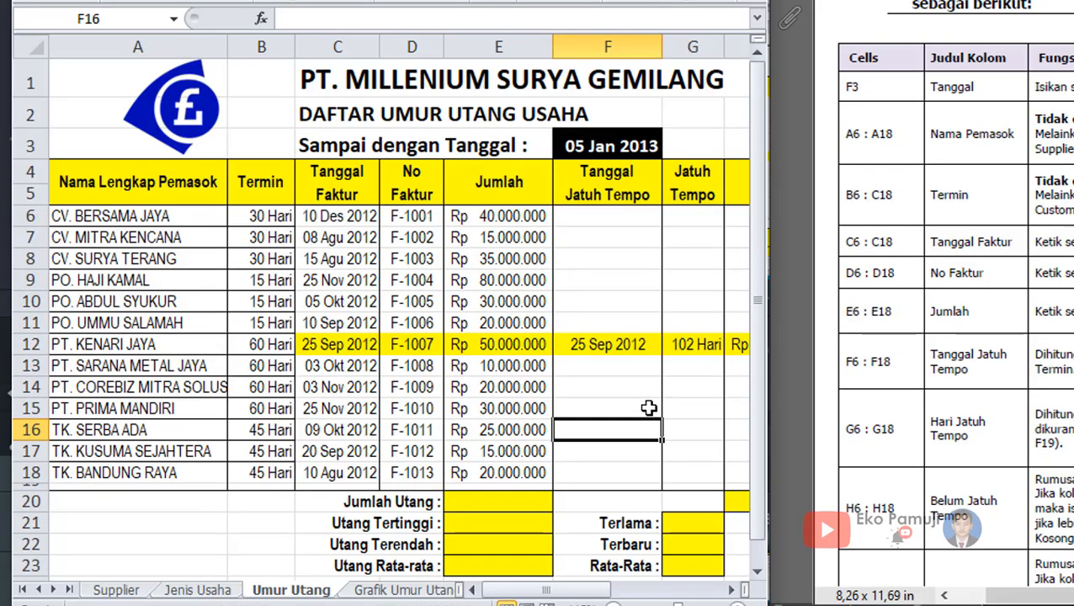
{"action": "left_click", "coordinate": [482, 507]}
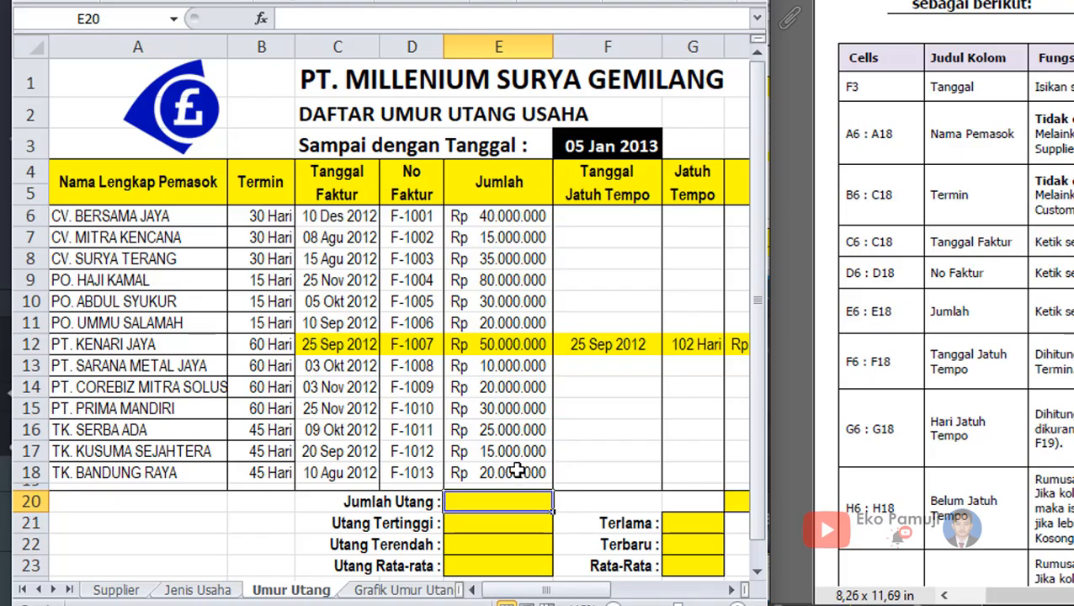
{"action": "left_click_drag", "start_coordinate": [465, 219], "coordinate": [461, 473]}
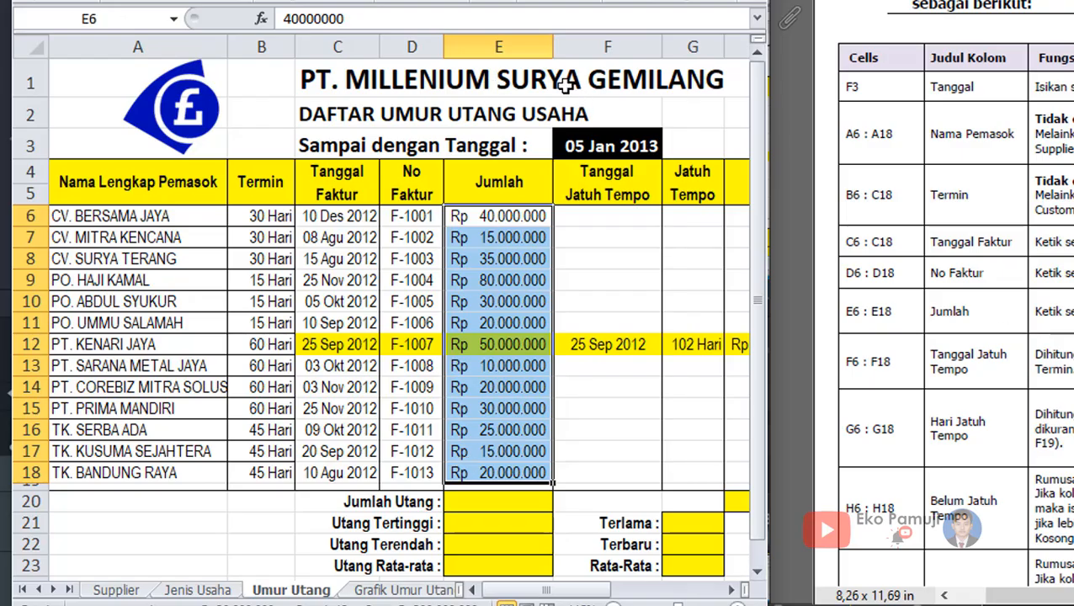
{"action": "left_click", "coordinate": [503, 47]}
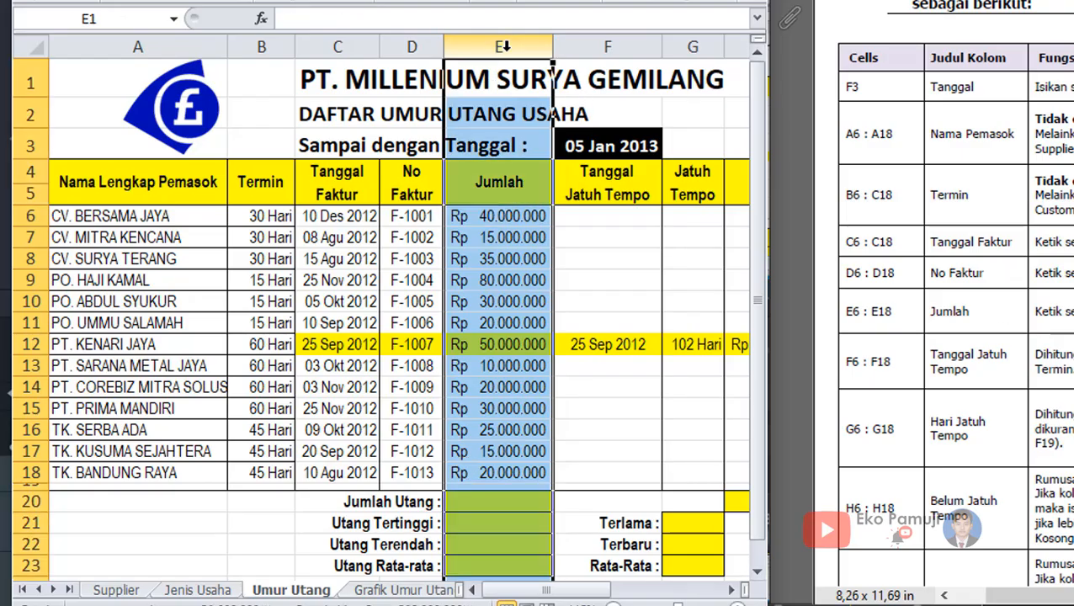
{"action": "right_click", "coordinate": [503, 47]}
{"action": "left_click", "coordinate": [581, 267]}
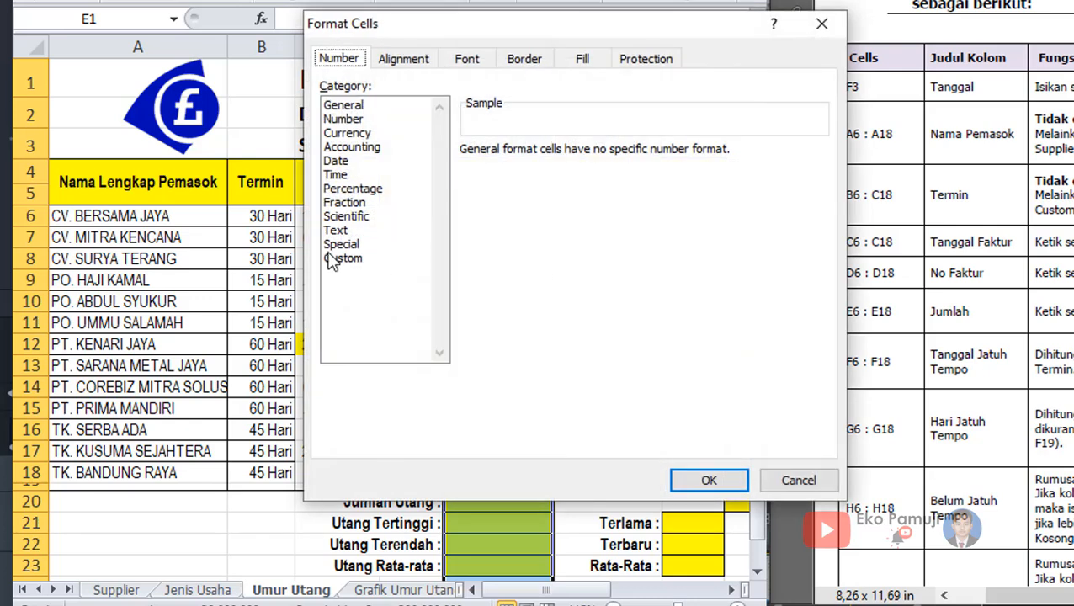
{"action": "left_click", "coordinate": [347, 147]}
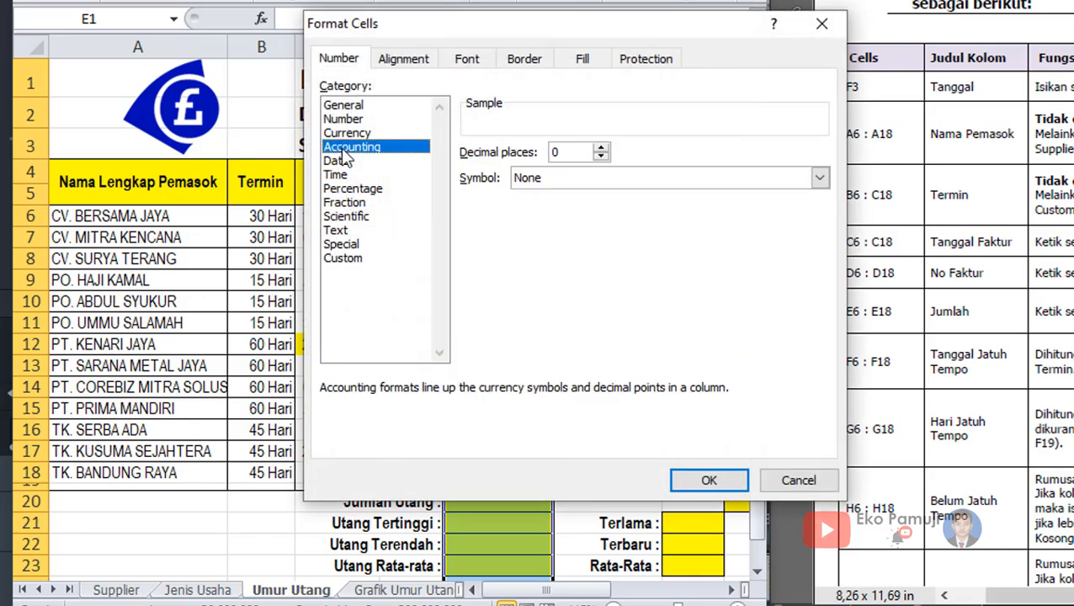
{"action": "left_click", "coordinate": [573, 178]}
{"action": "left_click", "coordinate": [545, 211]}
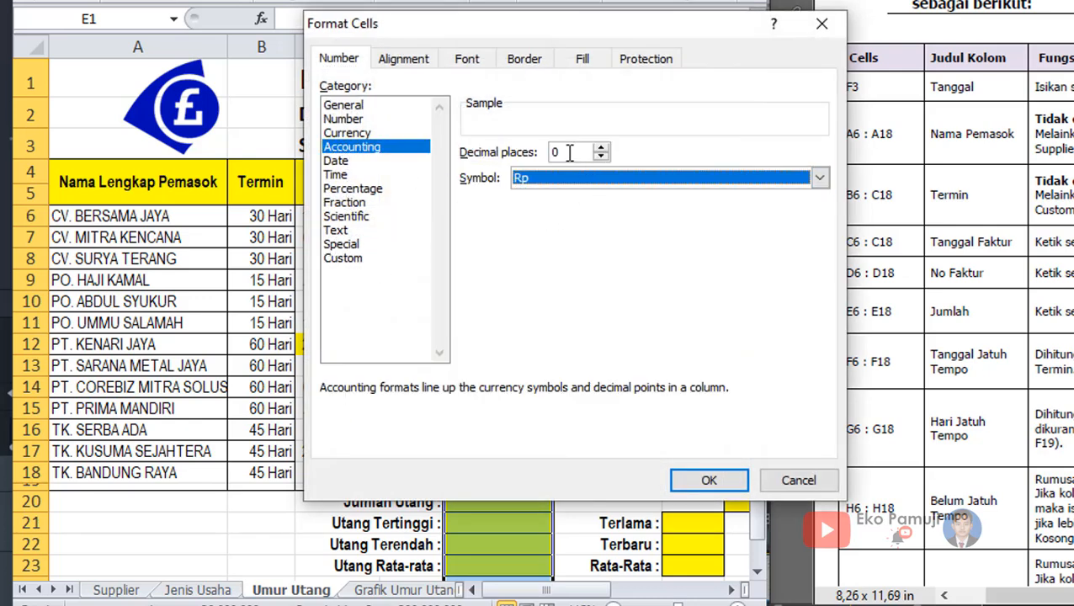
{"action": "left_click", "coordinate": [709, 480]}
{"action": "left_click", "coordinate": [621, 392]}
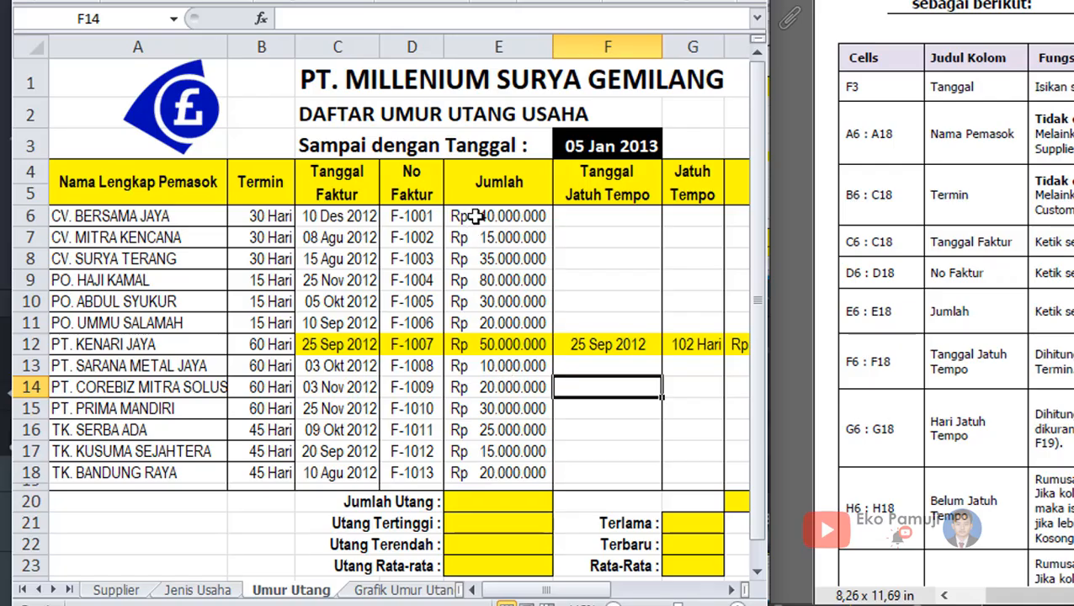
{"action": "left_click_drag", "start_coordinate": [477, 216], "coordinate": [536, 466]}
{"action": "left_click", "coordinate": [612, 432]}
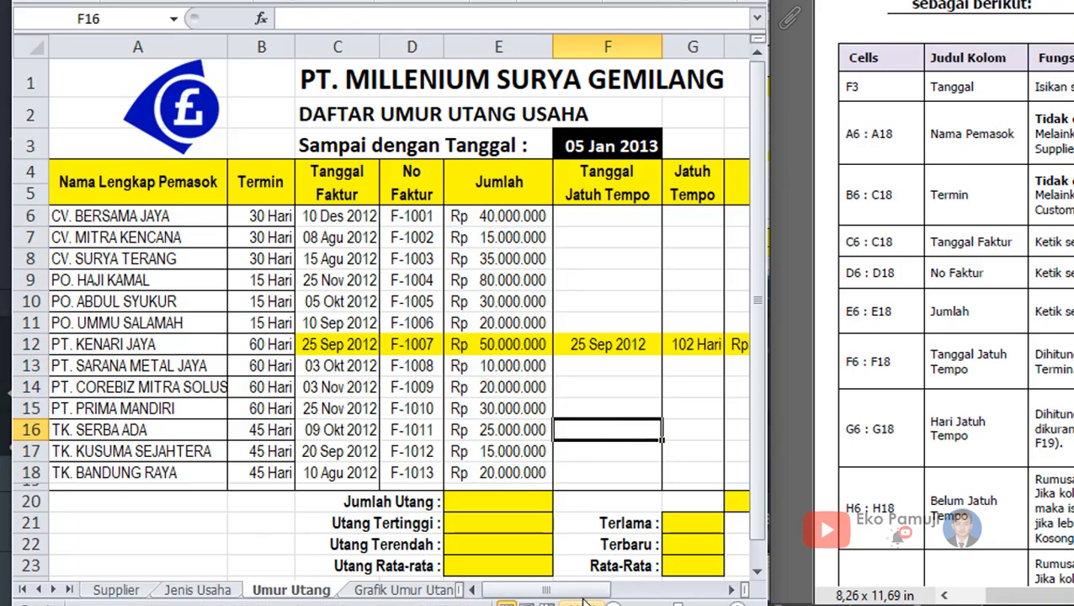
Check the PDF's Tanggal Jatuh Tempo rule and enter the formula =C6+B6 in cell F6.
{"action": "left_click_drag", "start_coordinate": [585, 596], "coordinate": [591, 596]}
{"action": "left_click_drag", "start_coordinate": [818, 281], "coordinate": [815, 297]}
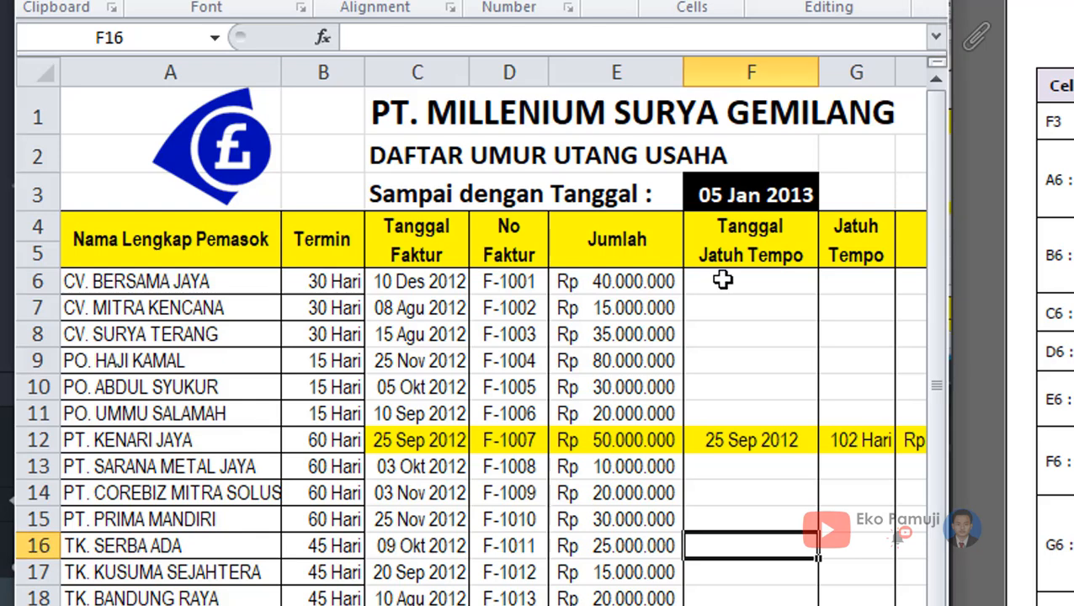
{"action": "left_click", "coordinate": [722, 282]}
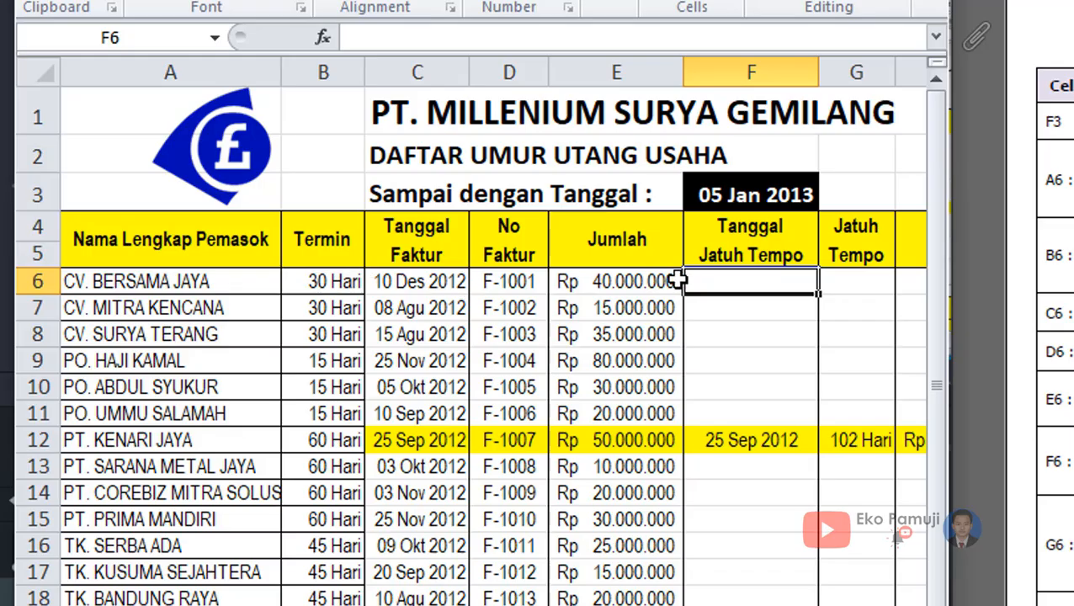
{"action": "type", "text": "="}
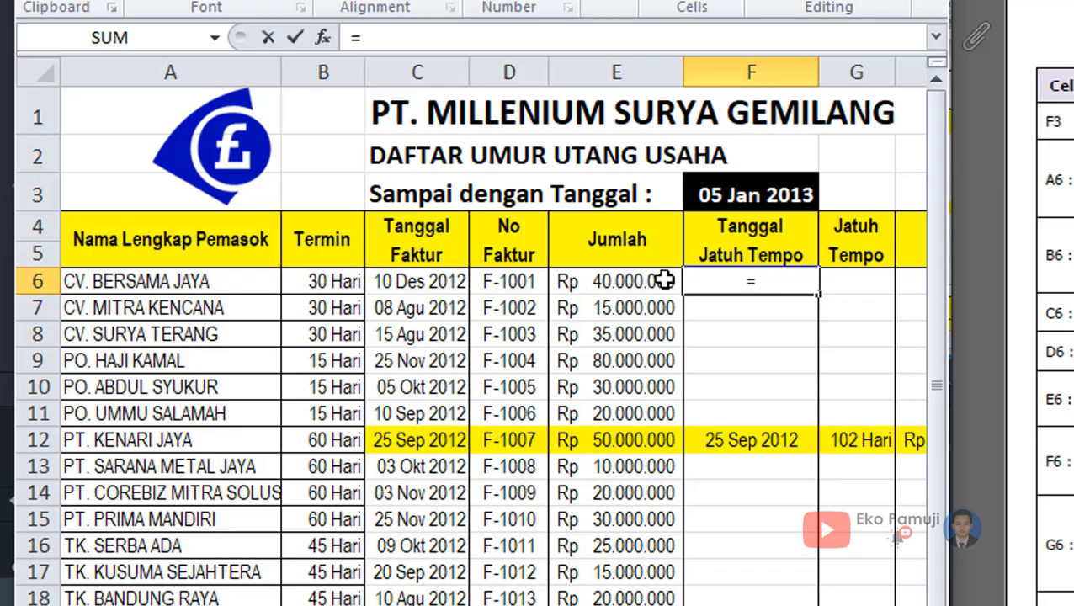
{"action": "left_click", "coordinate": [436, 287]}
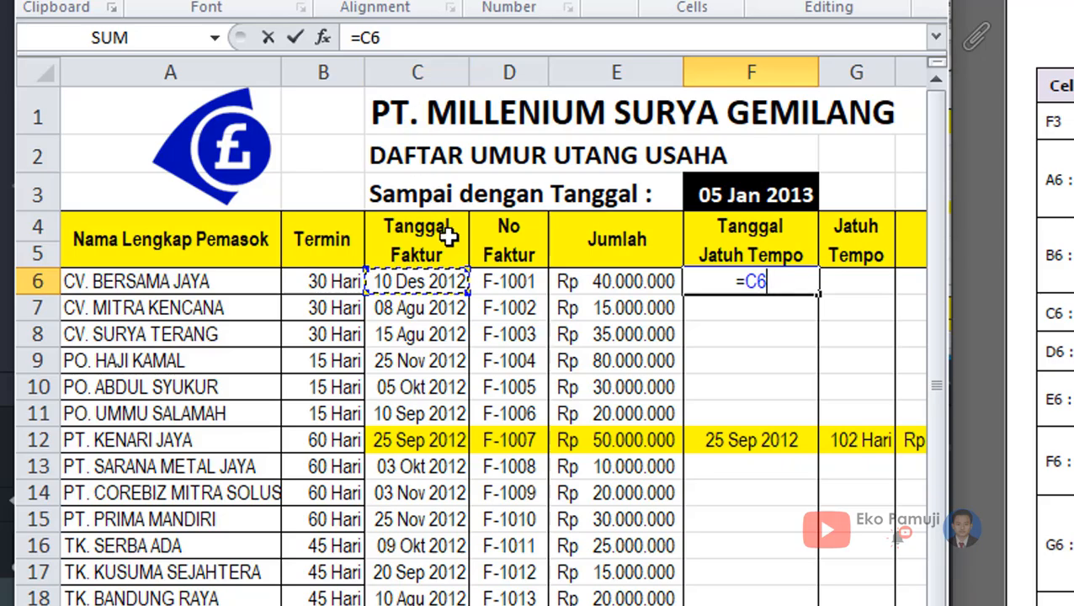
{"action": "type", "text": "+"}
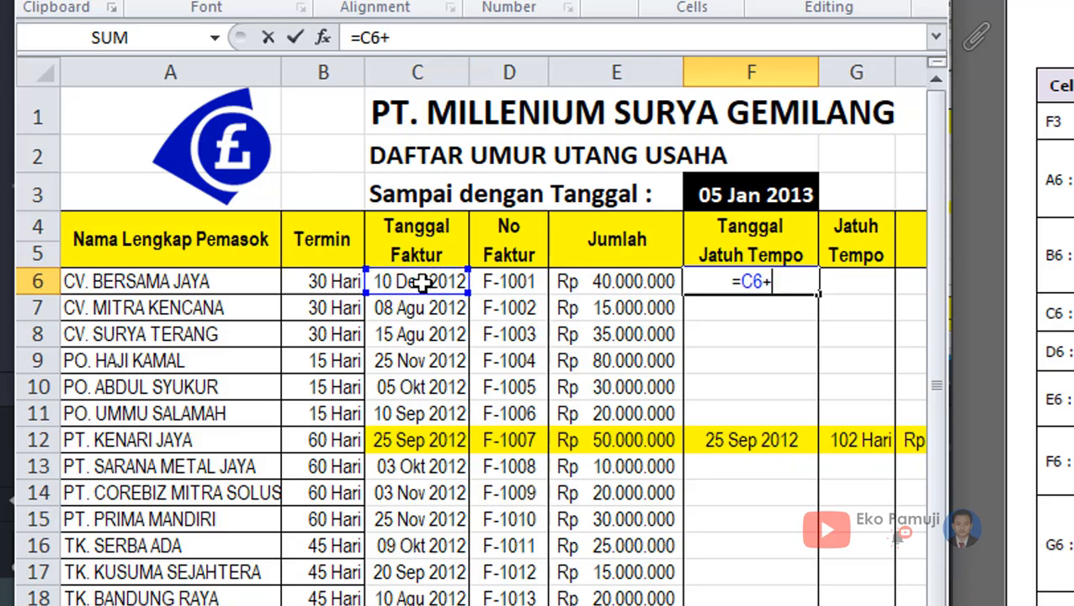
{"action": "left_click", "coordinate": [334, 285]}
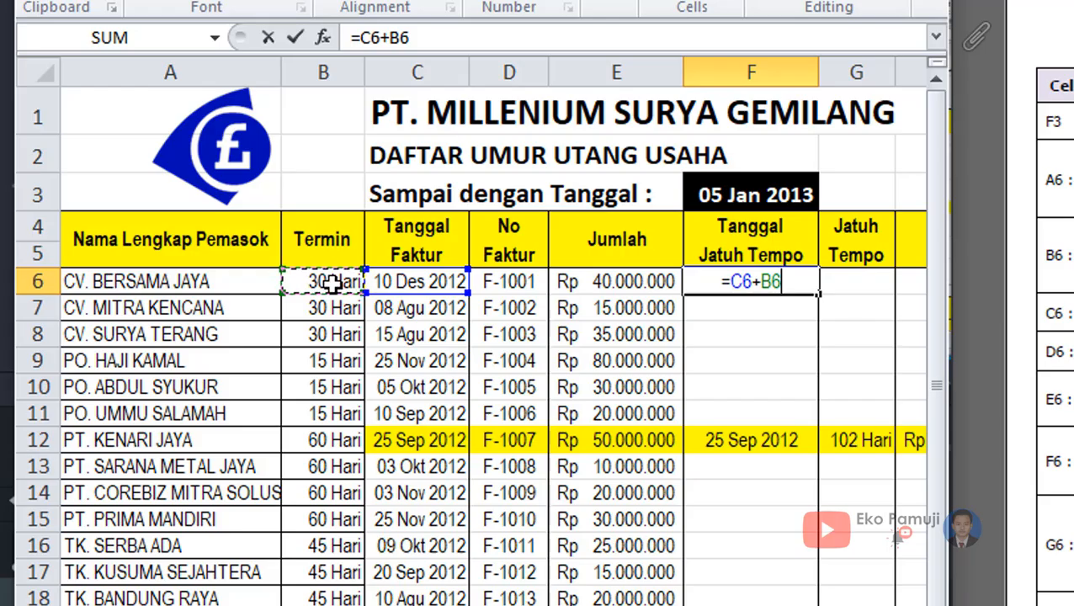
{"action": "key", "text": "Return"}
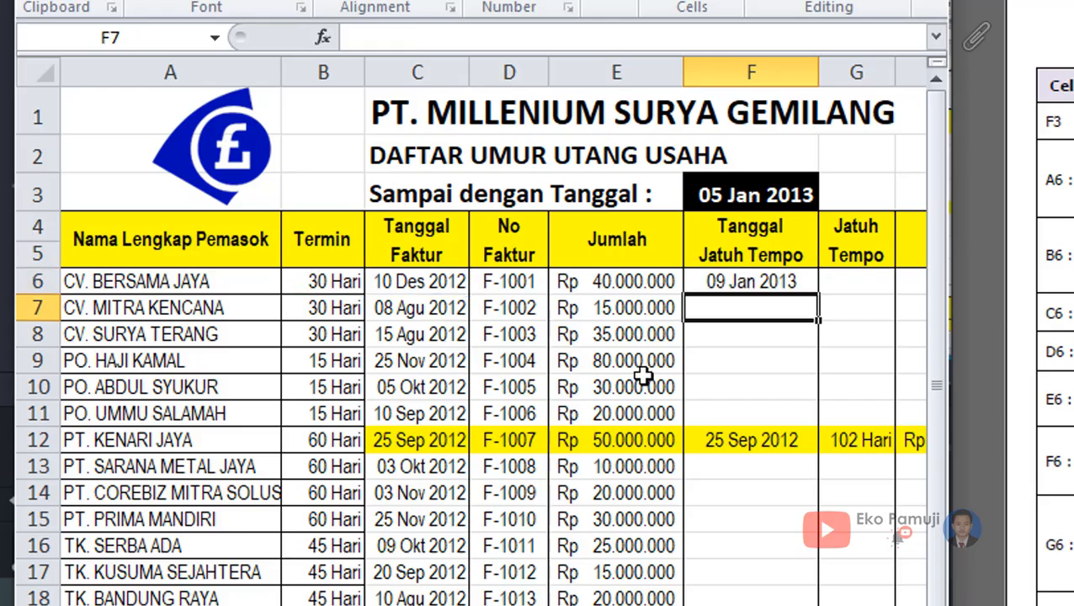
Set the number format of the due date in F6 to General.
{"action": "left_click", "coordinate": [764, 280]}
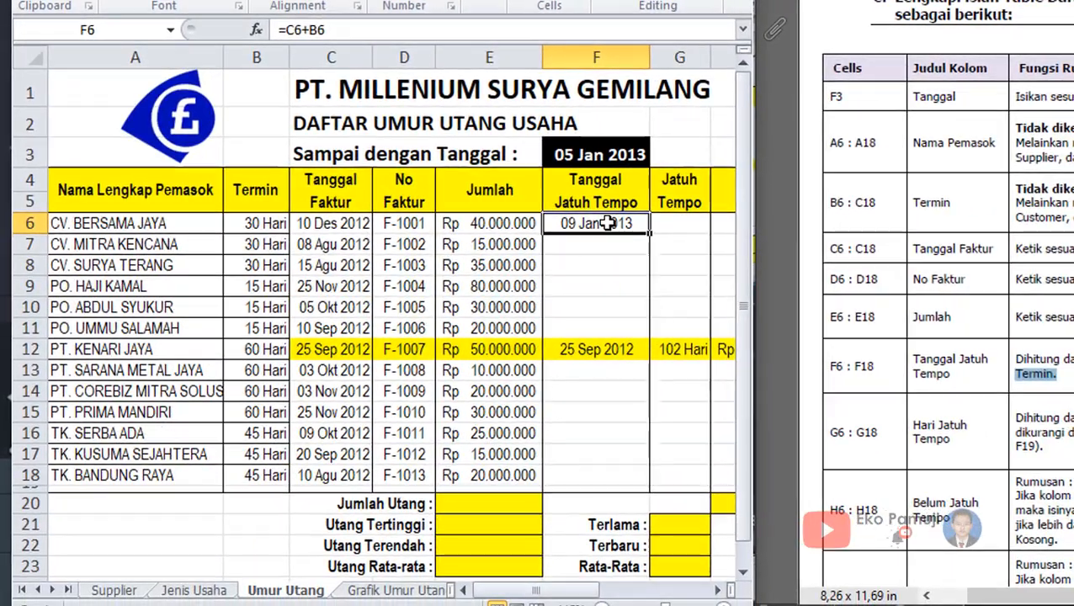
{"action": "right_click", "coordinate": [766, 283]}
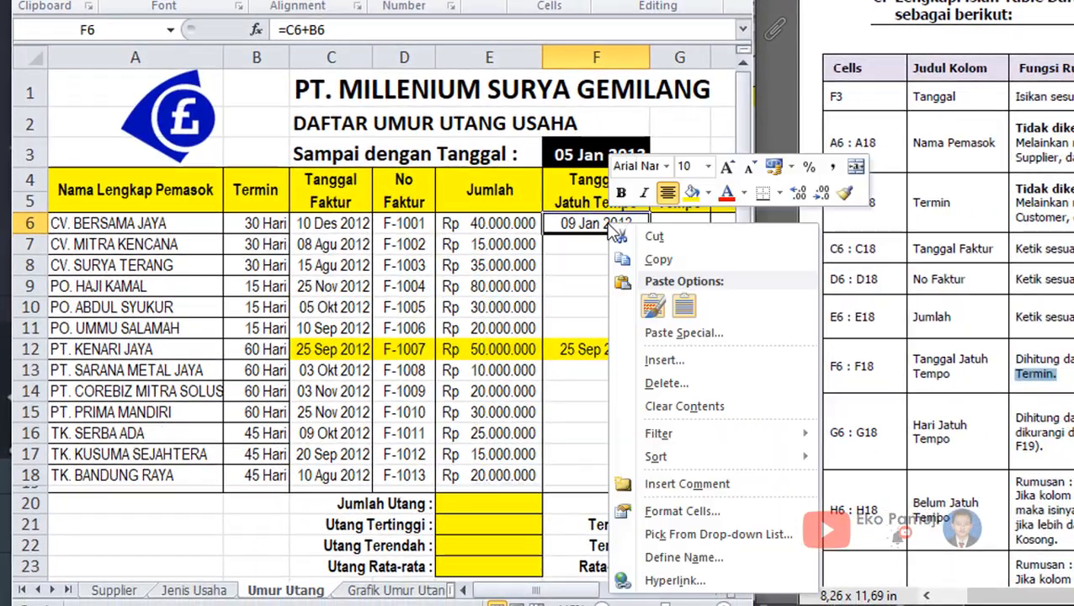
{"action": "left_click", "coordinate": [700, 513]}
{"action": "left_click", "coordinate": [473, 238]}
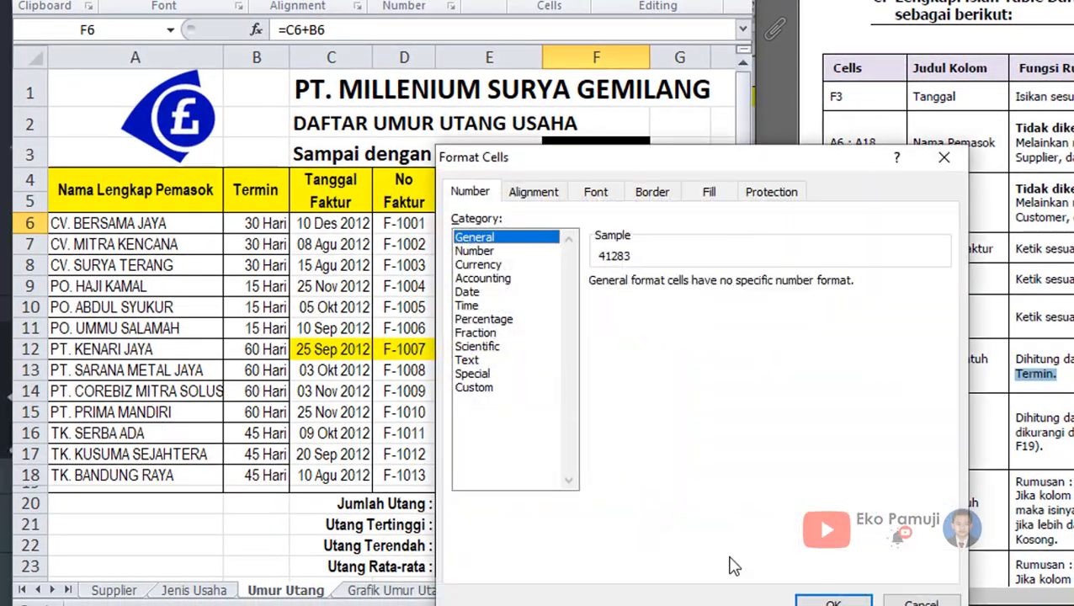
{"action": "left_click", "coordinate": [833, 601]}
{"action": "left_click", "coordinate": [603, 303]}
{"action": "left_click", "coordinate": [606, 229]}
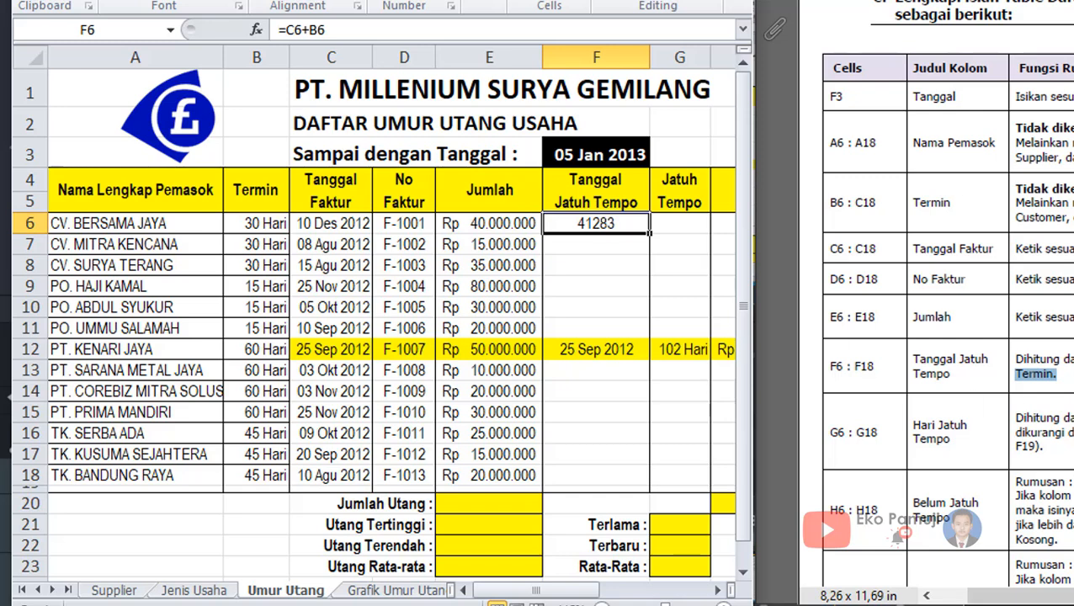
Apply the custom date format dd mmm yyyy to F6 and fill its formula down through F18.
{"action": "right_click", "coordinate": [628, 232]}
{"action": "left_click", "coordinate": [741, 516]}
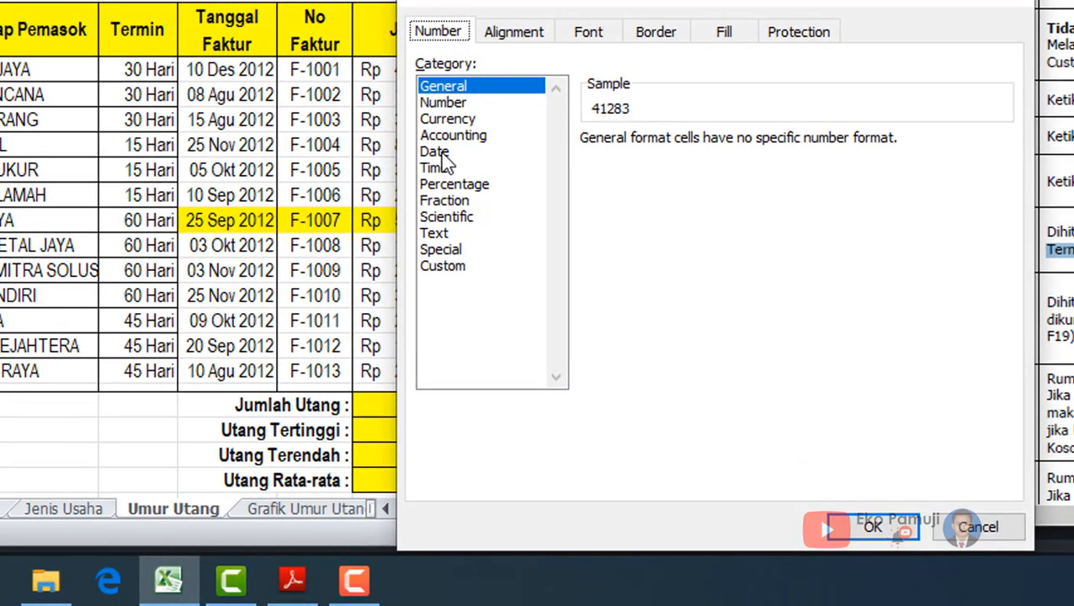
{"action": "left_click", "coordinate": [528, 215]}
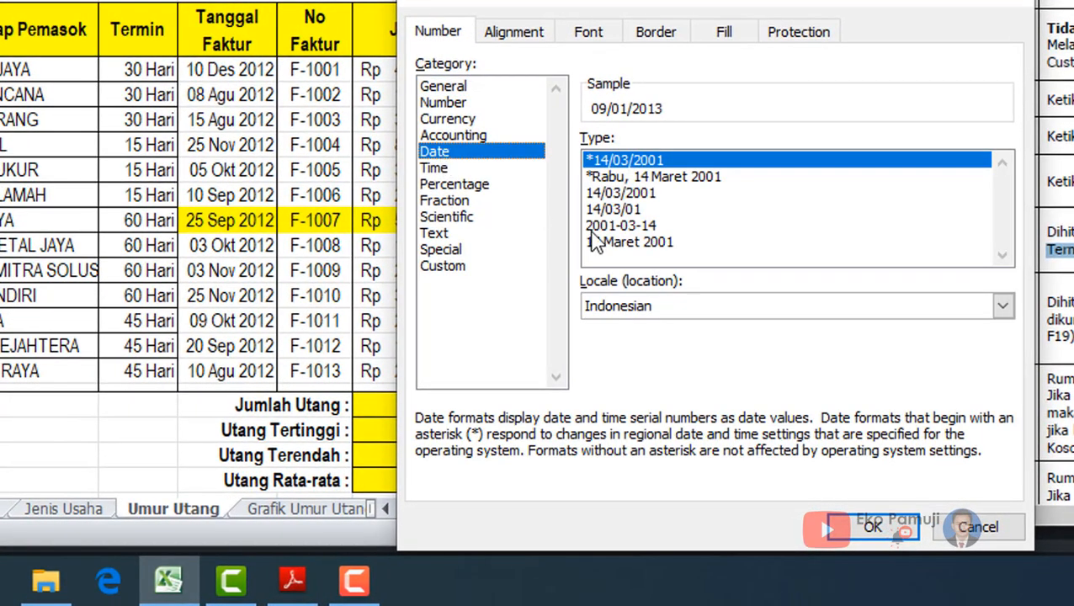
{"action": "left_click", "coordinate": [451, 269]}
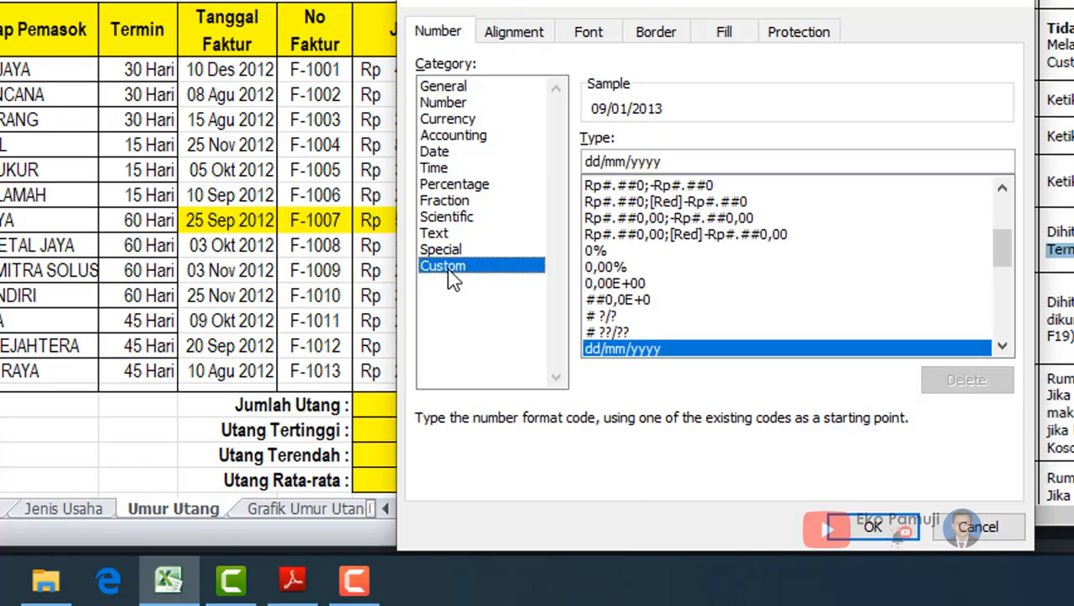
{"action": "left_click", "coordinate": [604, 164]}
{"action": "key", "text": "BackSpace"}
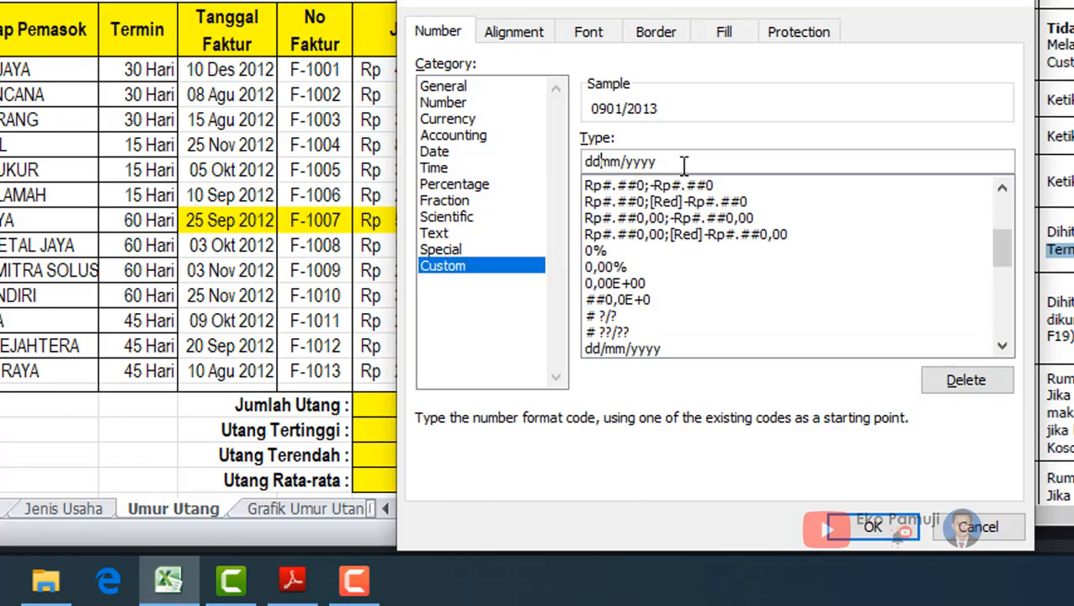
{"action": "type", "text": "m"}
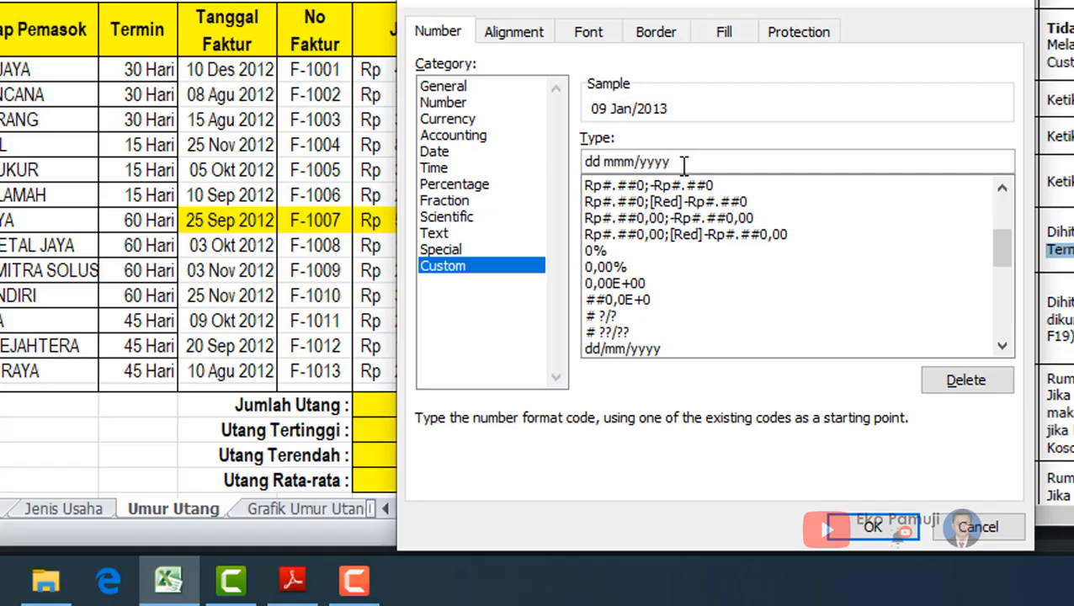
{"action": "key", "text": "BackSpace"}
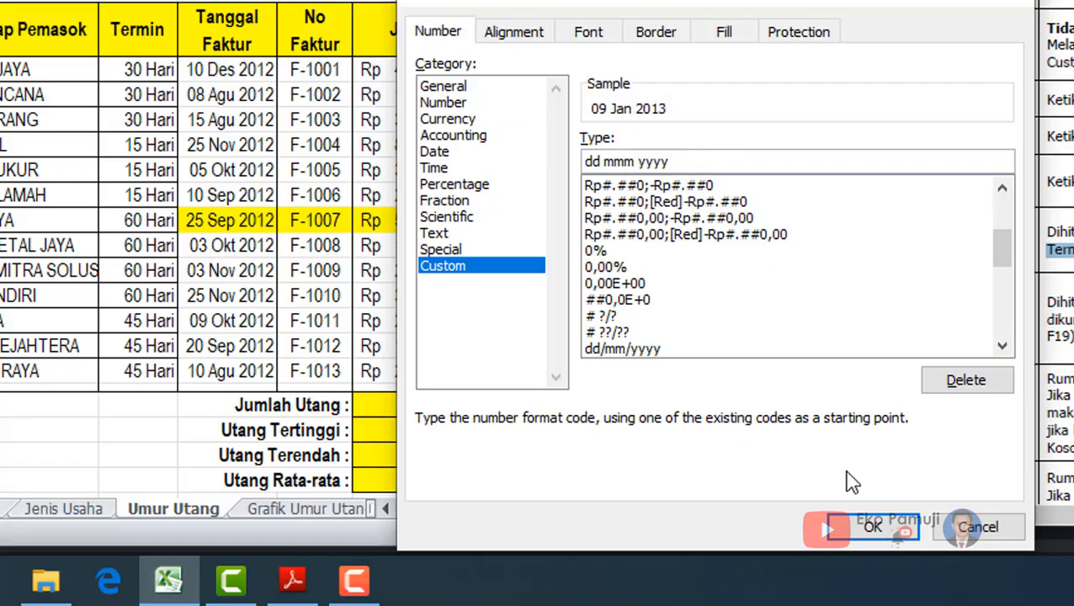
{"action": "left_click", "coordinate": [873, 527]}
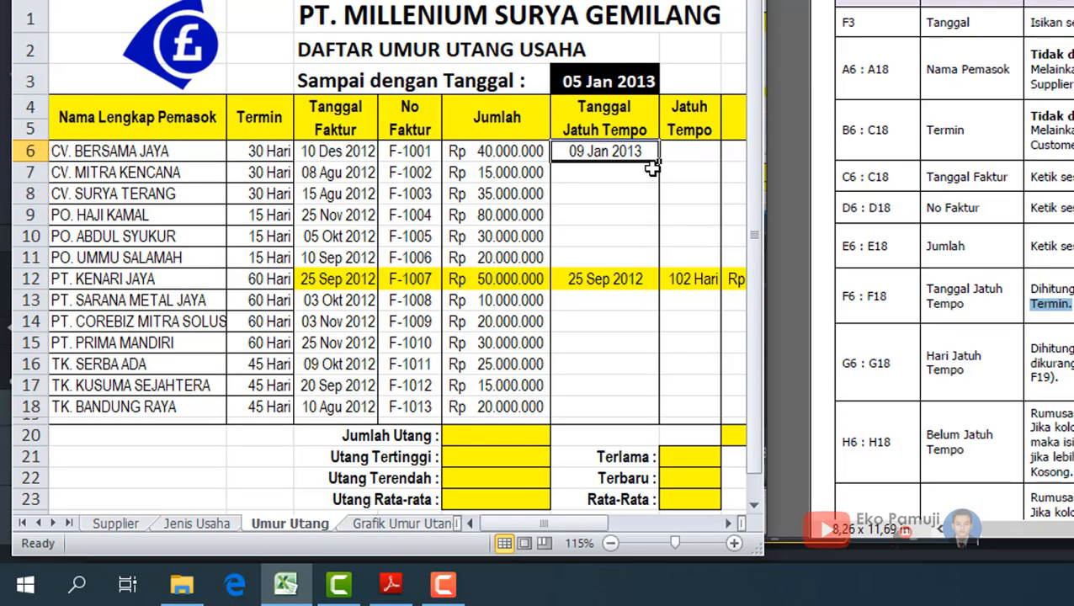
{"action": "left_click_drag", "start_coordinate": [657, 164], "coordinate": [661, 412]}
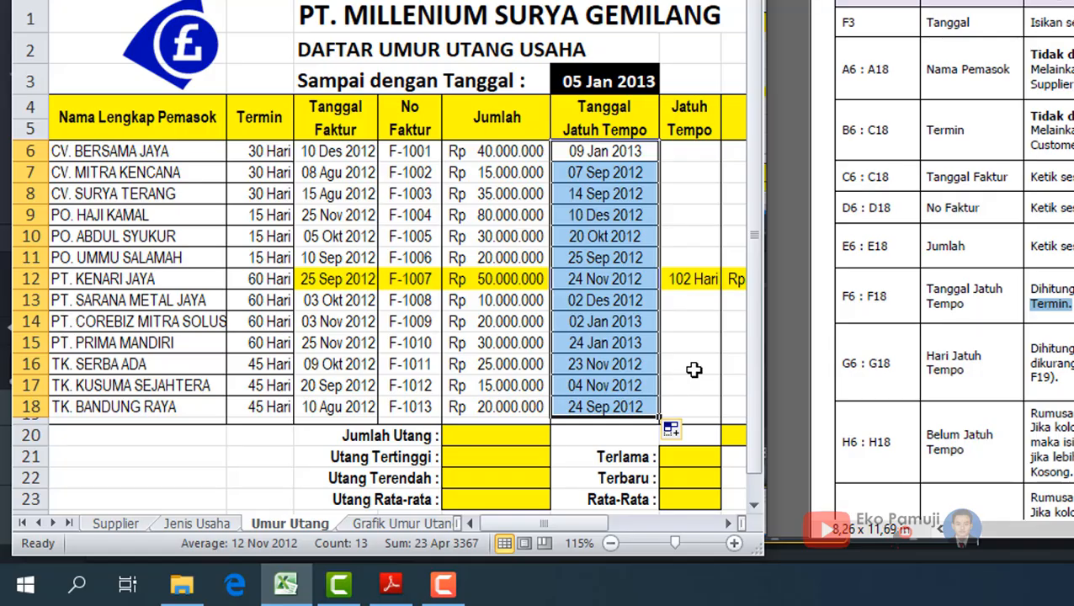
{"action": "left_click", "coordinate": [693, 370]}
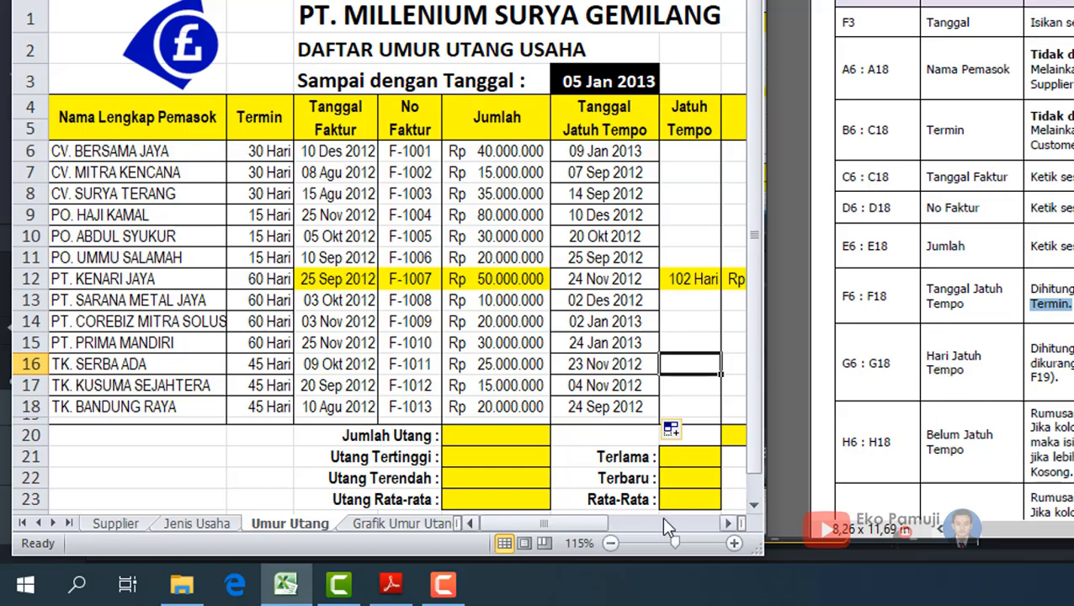
Check the PDF's Hari Jatuh Tempo rule and enter the formula =F3-F6 in cell G6.
{"action": "left_click_drag", "start_coordinate": [566, 527], "coordinate": [593, 523]}
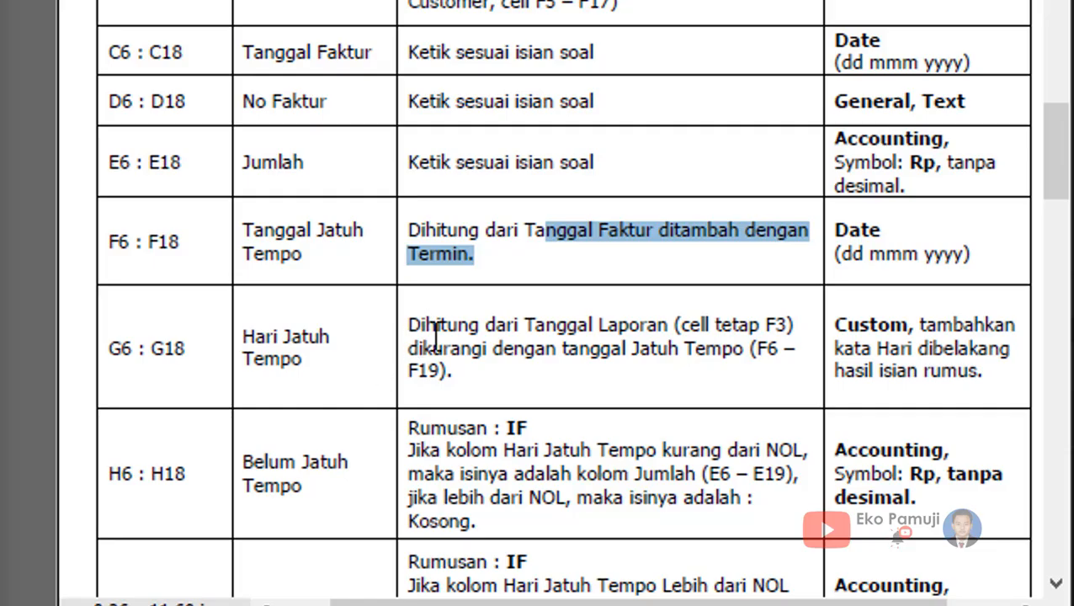
{"action": "left_click_drag", "start_coordinate": [436, 328], "coordinate": [480, 354]}
{"action": "scroll", "coordinate": [588, 366], "scroll_direction": "down", "scroll_amount": 5}
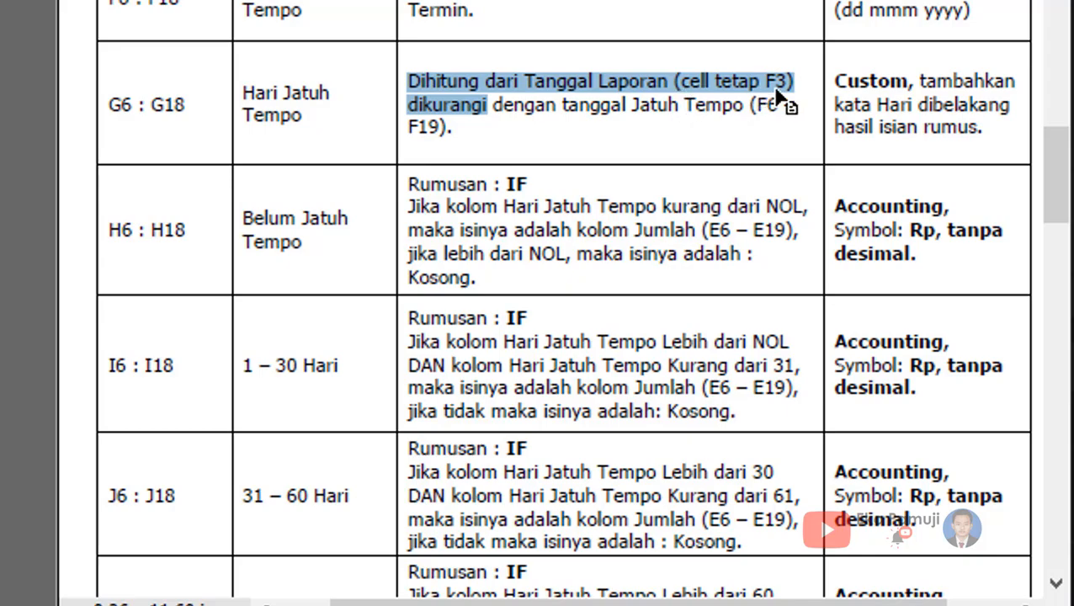
{"action": "left_click_drag", "start_coordinate": [793, 83], "coordinate": [764, 81]}
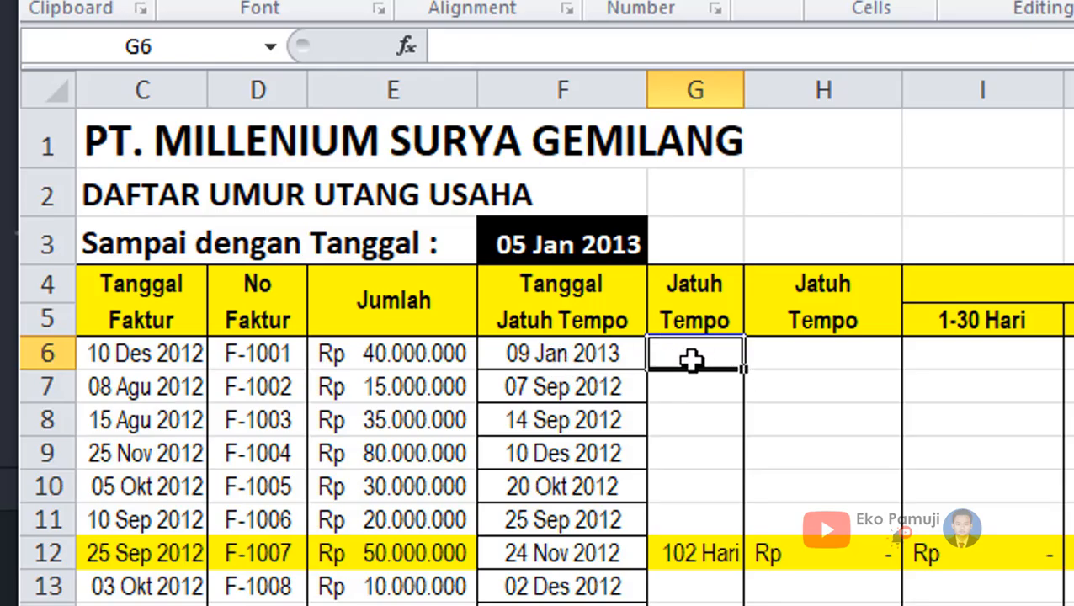
{"action": "type", "text": "="}
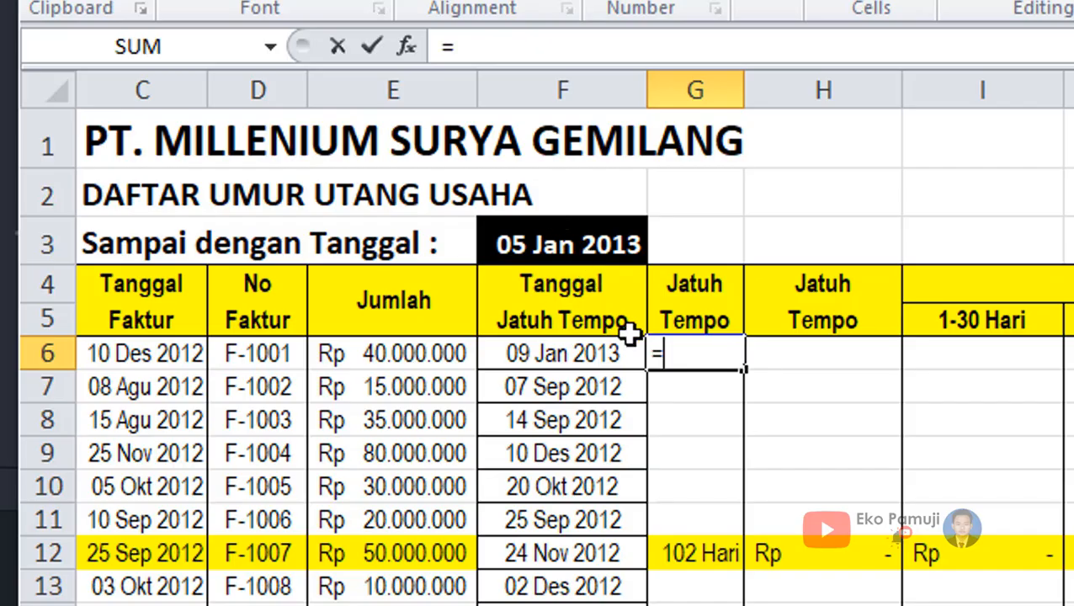
{"action": "left_click", "coordinate": [518, 245]}
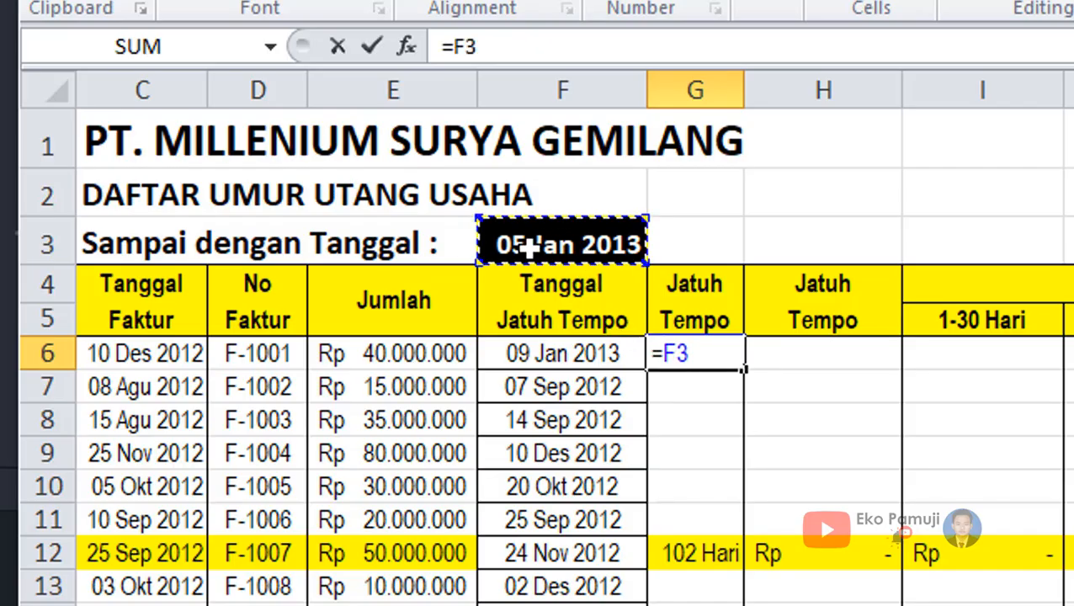
{"action": "type", "text": "-"}
{"action": "left_click", "coordinate": [533, 354]}
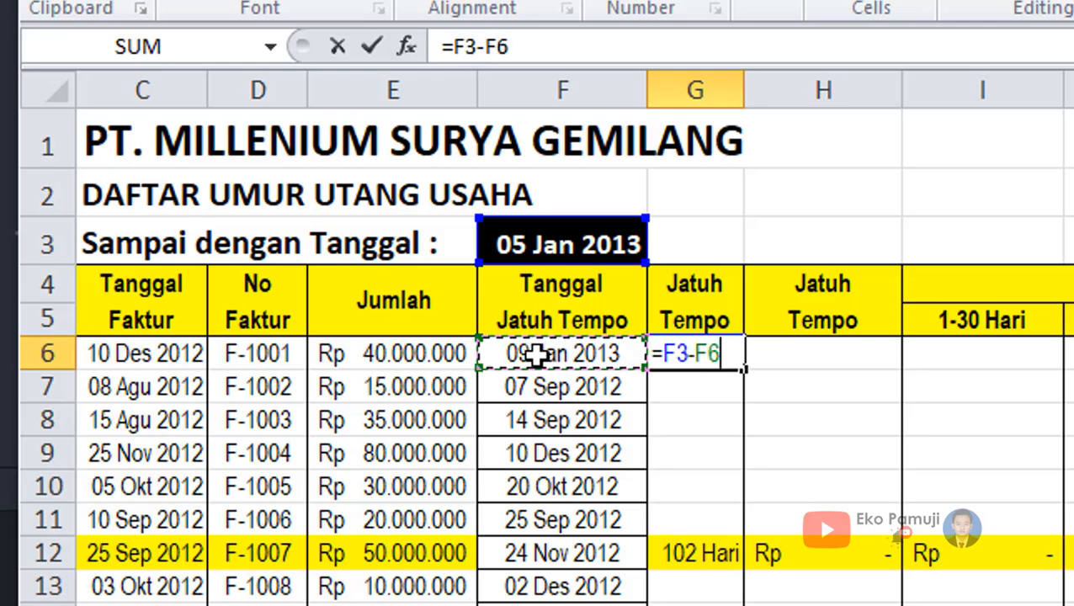
{"action": "key", "text": "Return"}
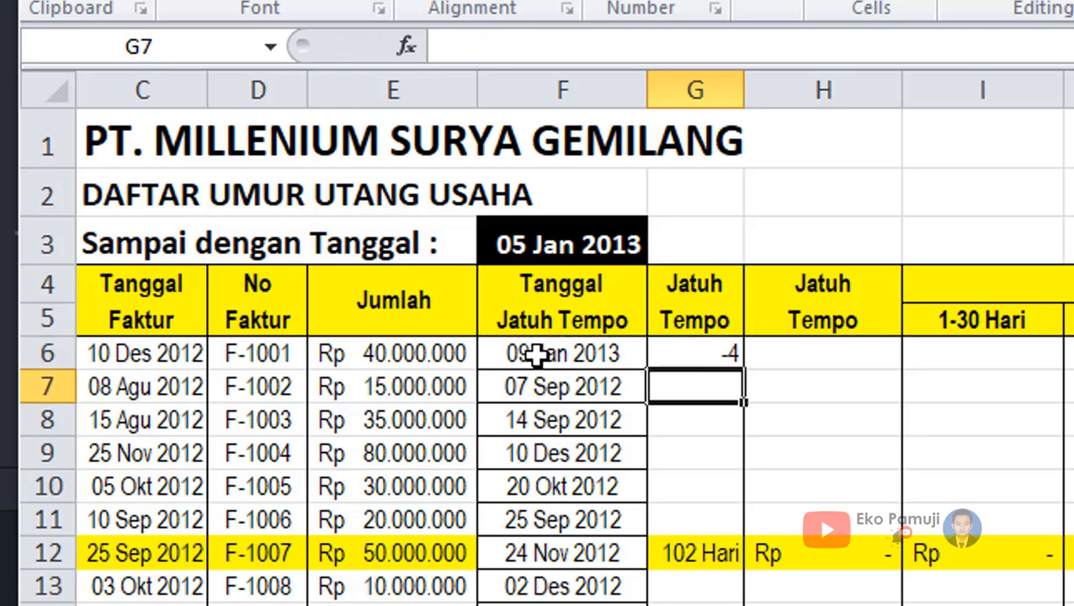
Make the F3 reference absolute in G6 so the formula reads =$F$3-F6, and fill it down through G18.
{"action": "left_click", "coordinate": [697, 353]}
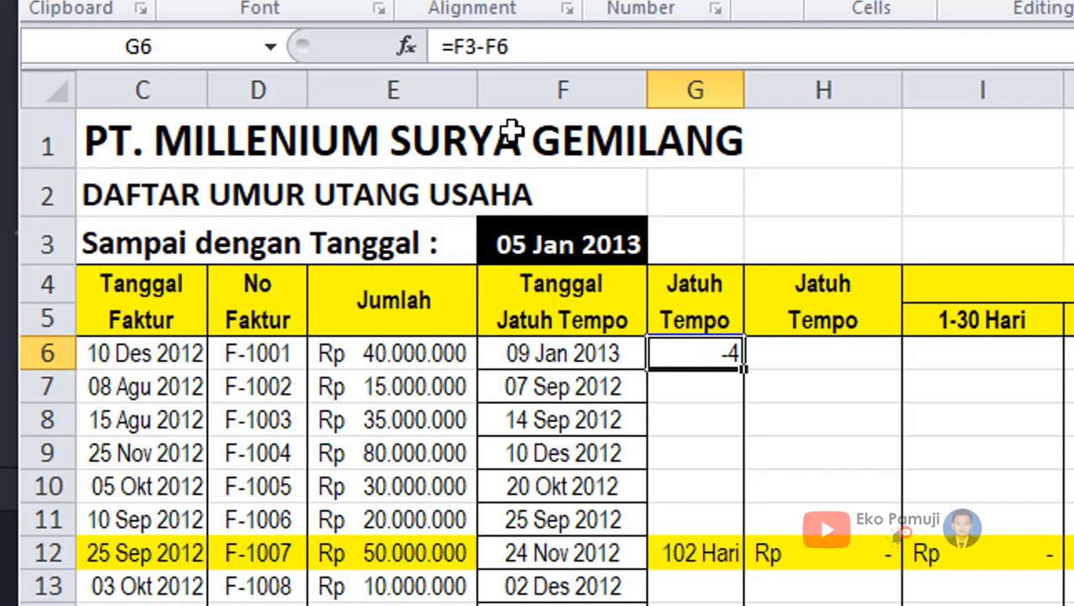
{"action": "left_click", "coordinate": [772, 441]}
{"action": "left_click", "coordinate": [691, 356]}
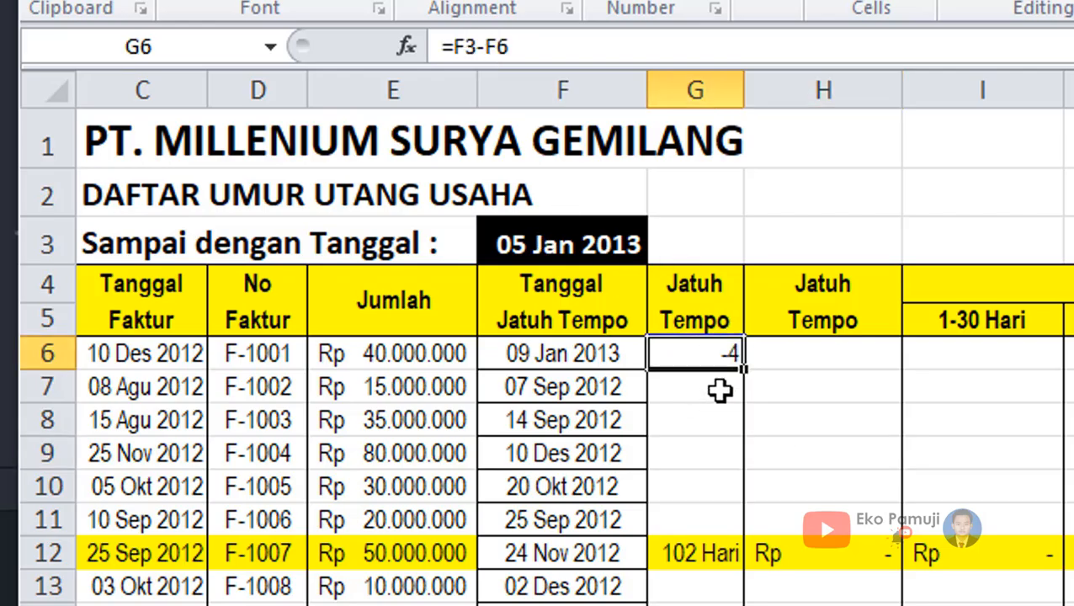
{"action": "left_click", "coordinate": [454, 48]}
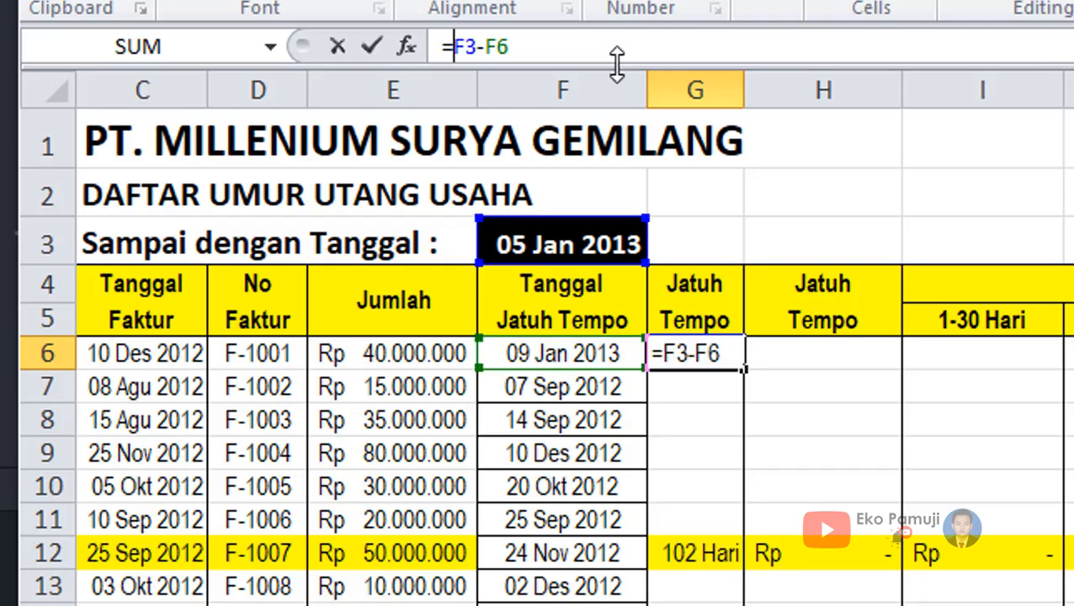
{"action": "type", "text": "$"}
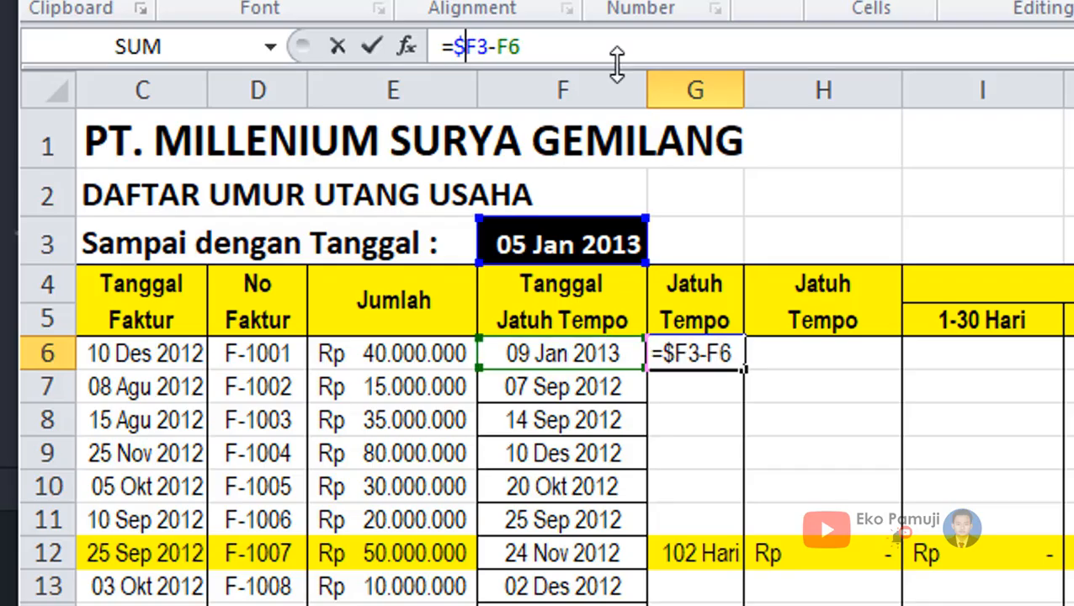
{"action": "key", "text": "Right"}
{"action": "type", "text": "$"}
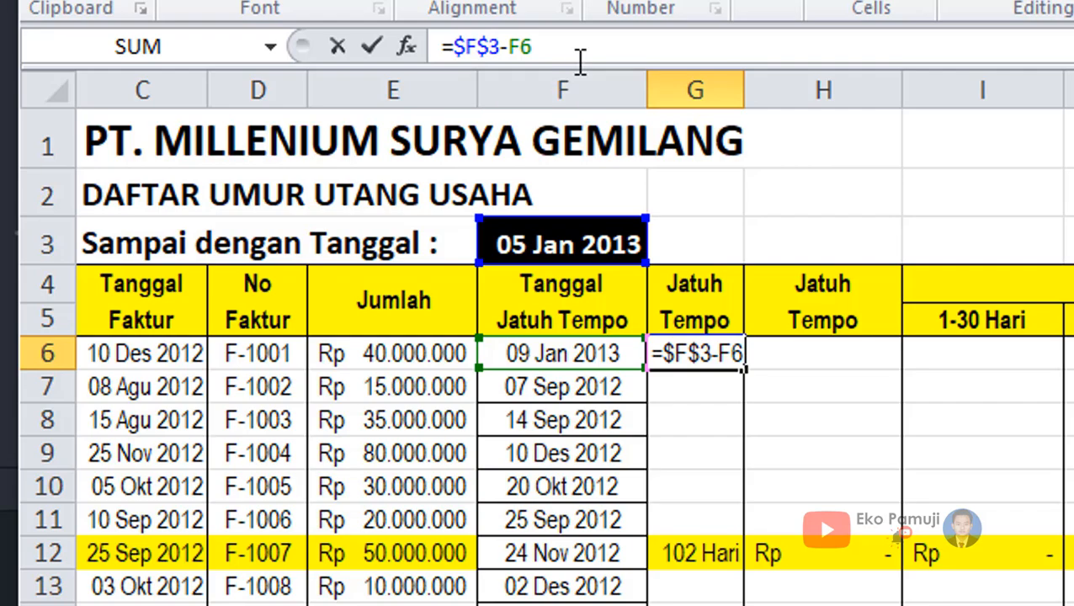
{"action": "key", "text": "Return"}
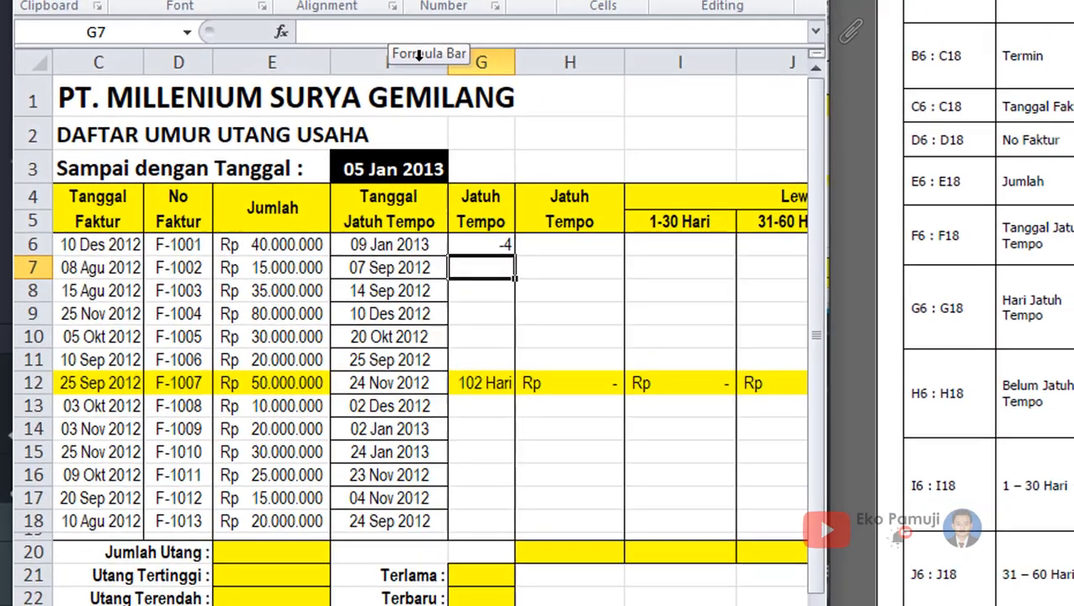
{"action": "left_click", "coordinate": [699, 353]}
{"action": "left_click_drag", "start_coordinate": [513, 255], "coordinate": [521, 531]}
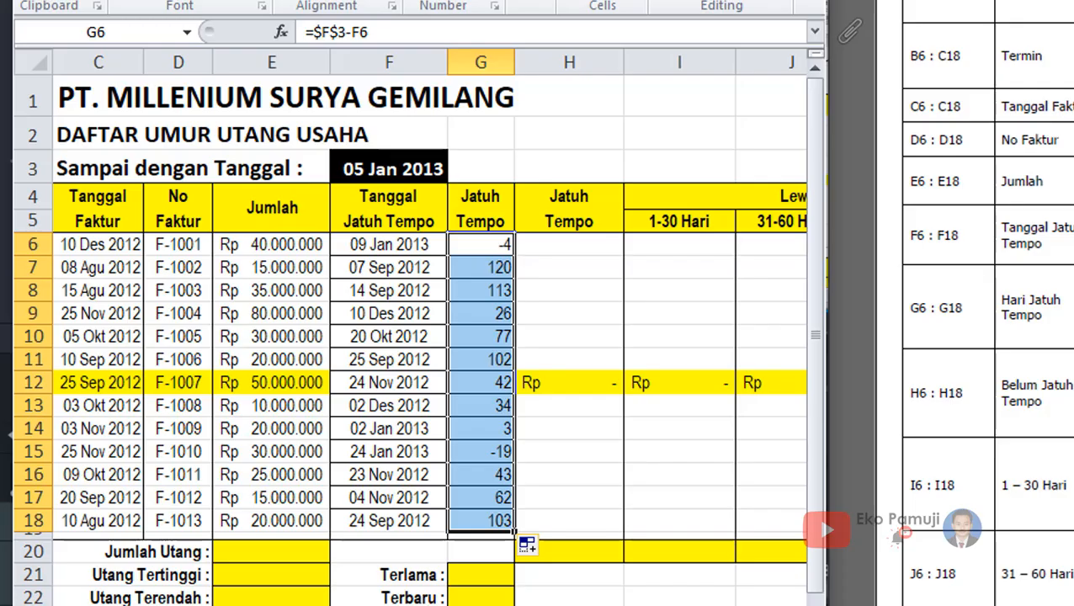
Apply the custom number format General" Hari" to the overdue days in G6:G18.
{"action": "right_click", "coordinate": [490, 286]}
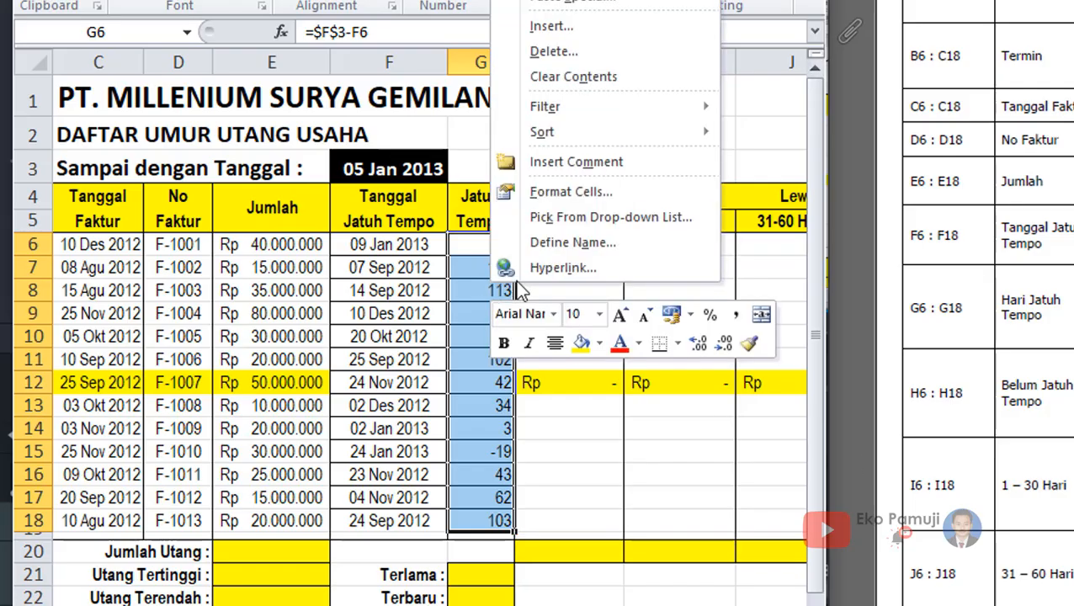
{"action": "left_click", "coordinate": [574, 196]}
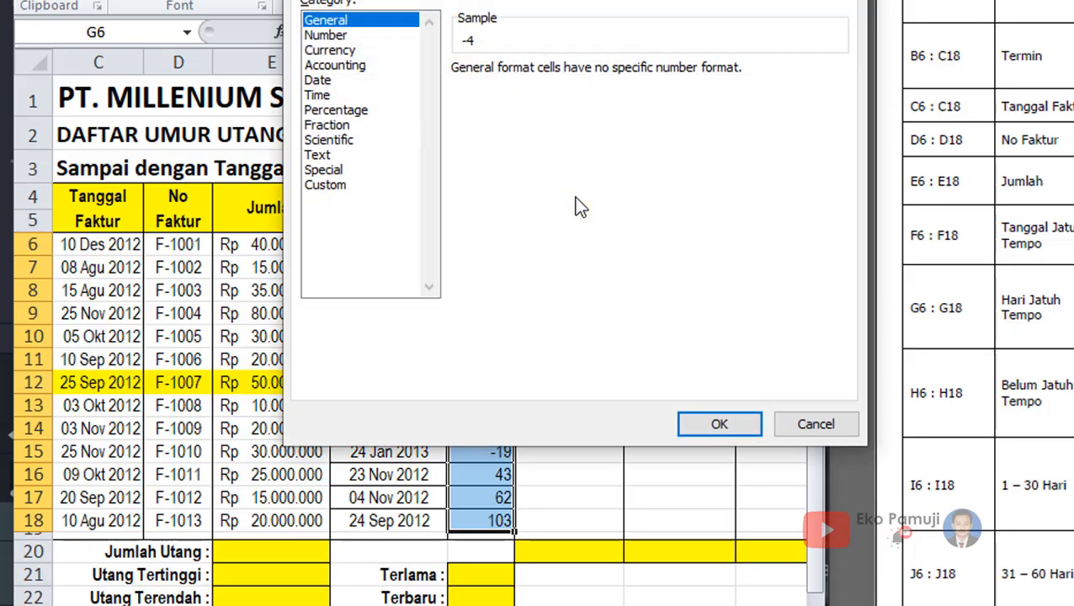
{"action": "left_click_drag", "start_coordinate": [439, 0], "coordinate": [722, 25]}
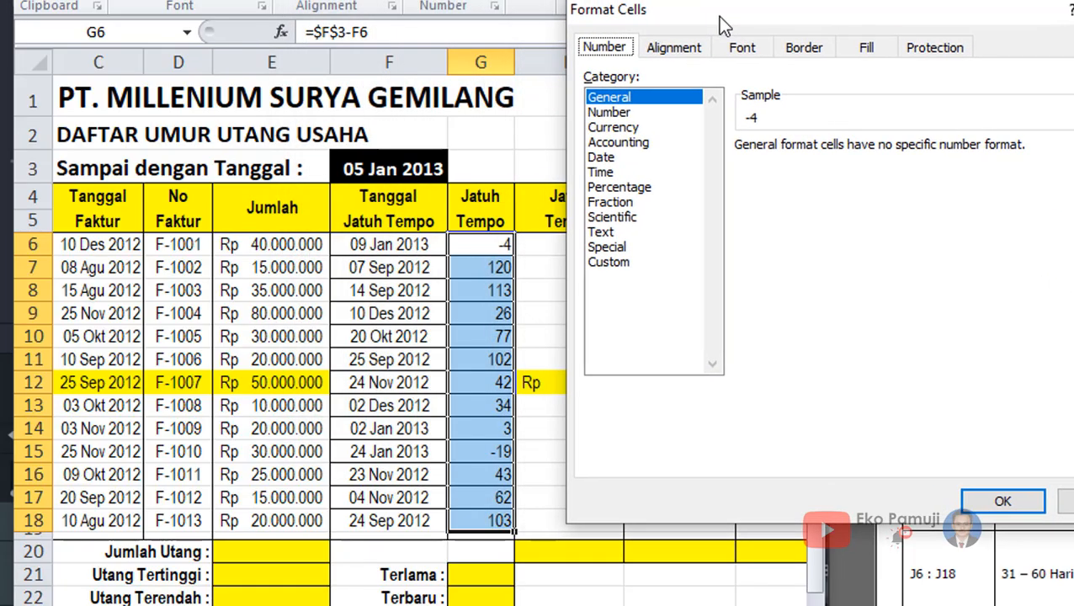
{"action": "left_click", "coordinate": [614, 262]}
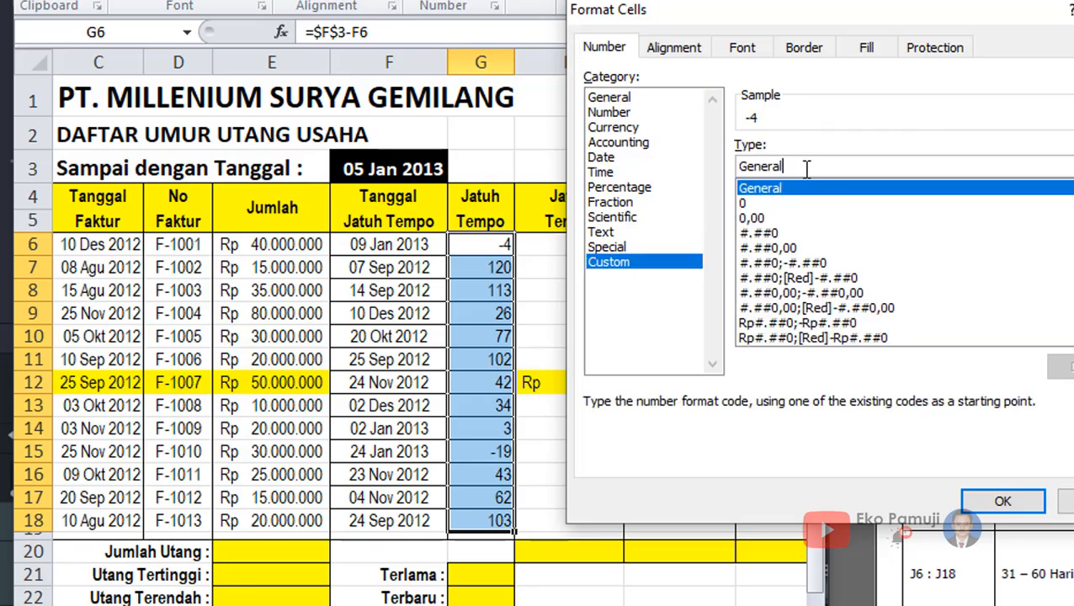
{"action": "type", "text": "\" "}
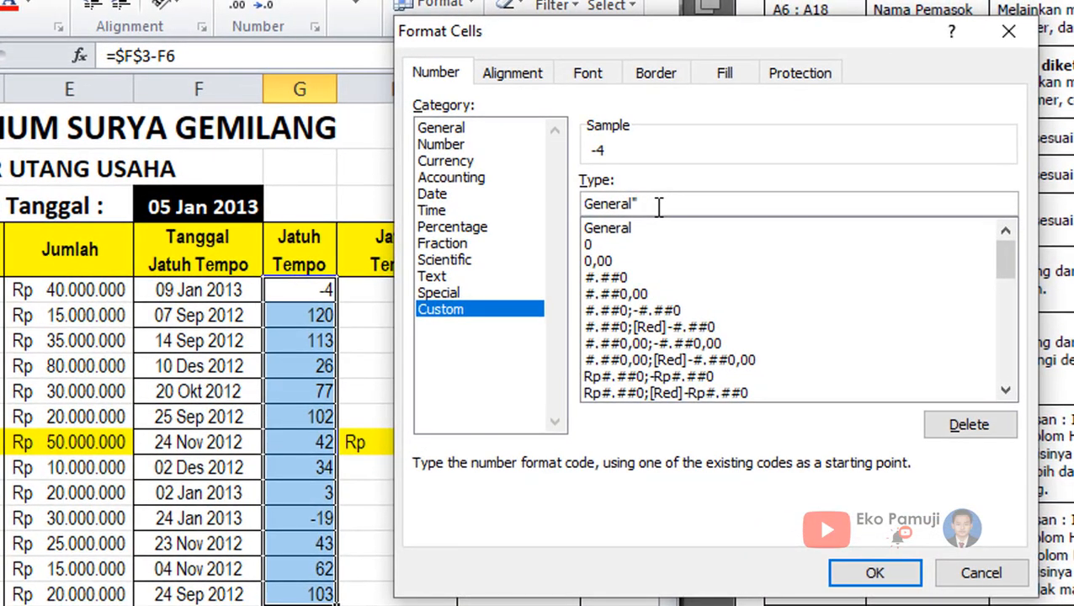
{"action": "type", "text": "Hari\""}
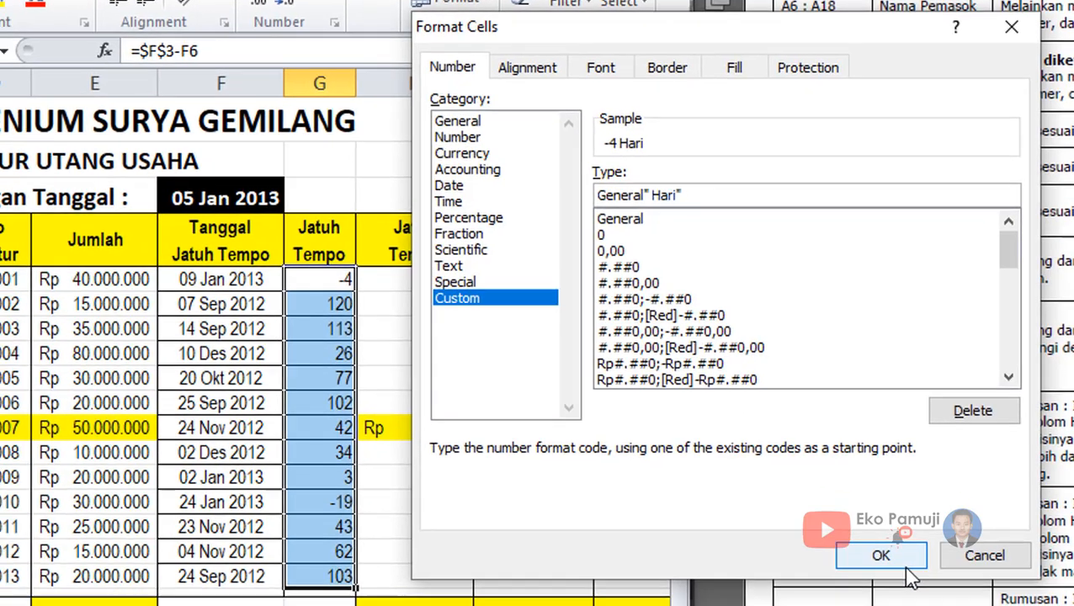
{"action": "left_click", "coordinate": [876, 572]}
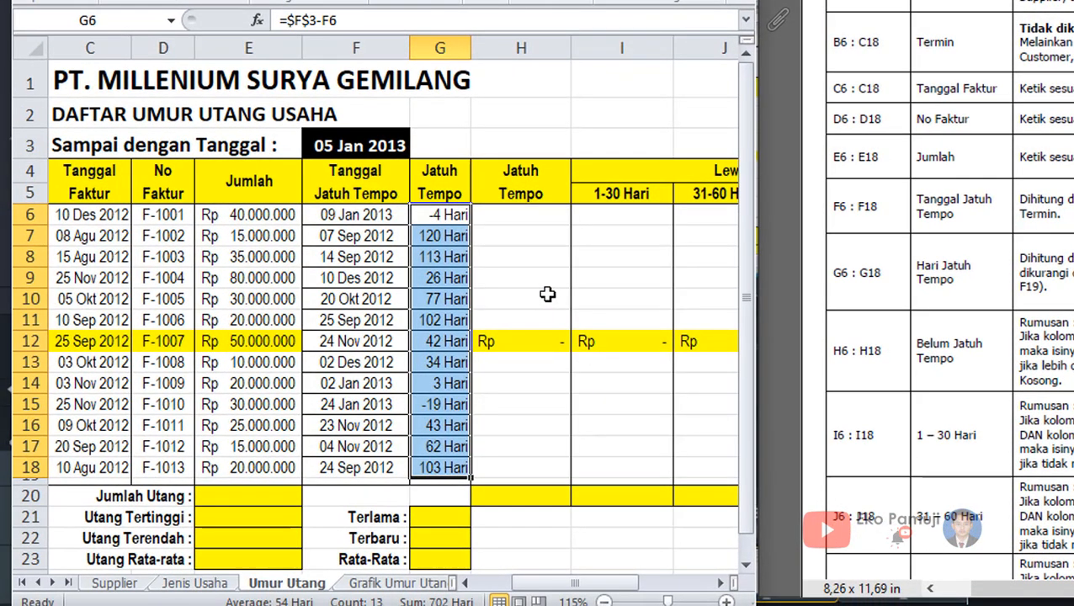
{"action": "left_click", "coordinate": [548, 292]}
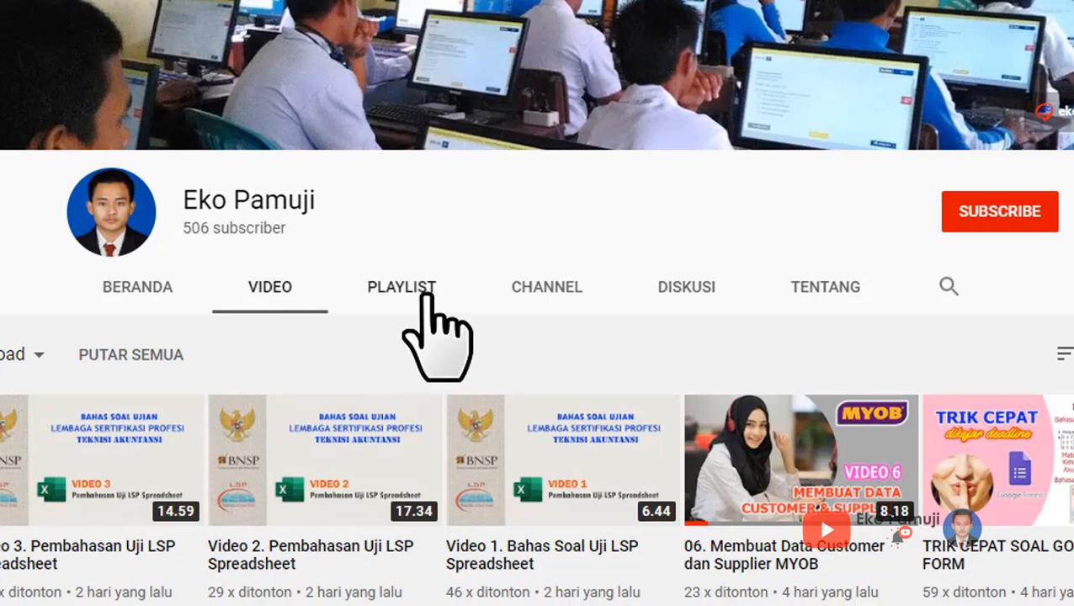
Switch to the YouTube channel page and look through its created playlists.
{"action": "left_click", "coordinate": [426, 297]}
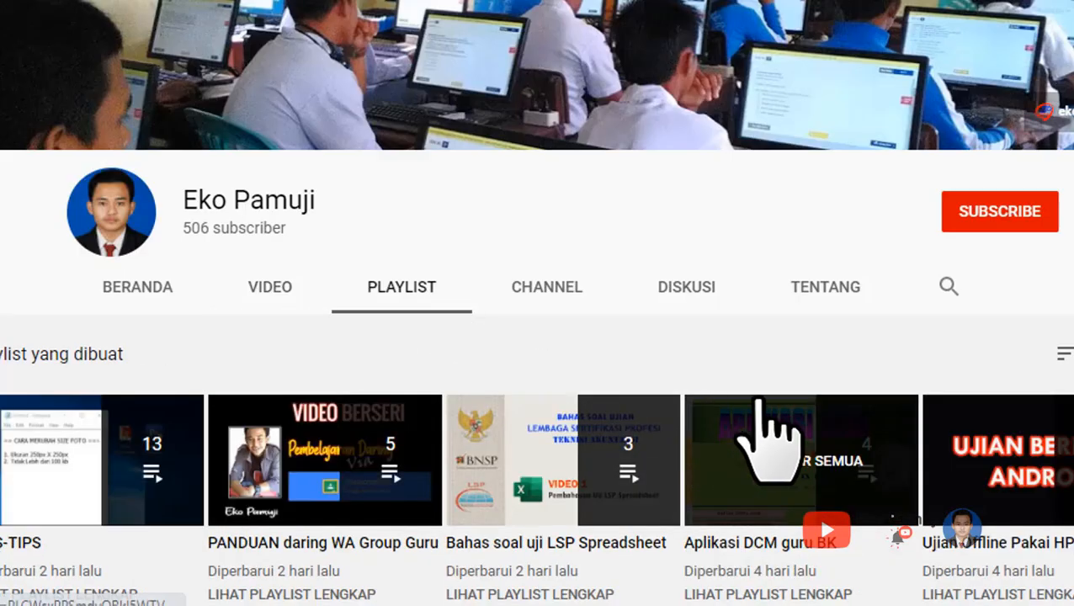
{"action": "scroll", "coordinate": [1042, 396], "scroll_direction": "down", "scroll_amount": 1}
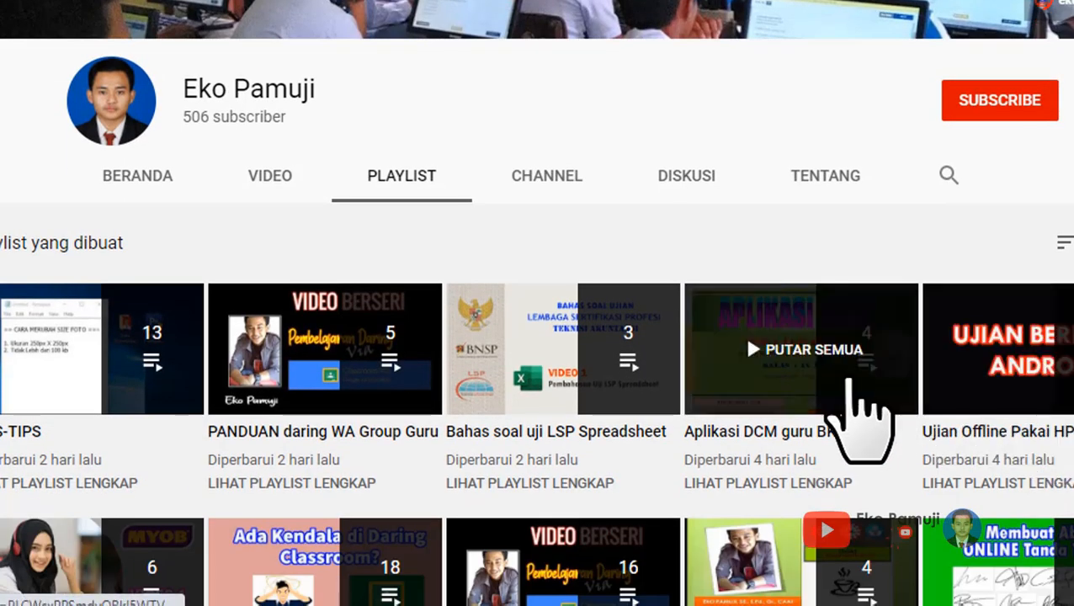
{"action": "scroll", "coordinate": [850, 377], "scroll_direction": "up", "scroll_amount": 1}
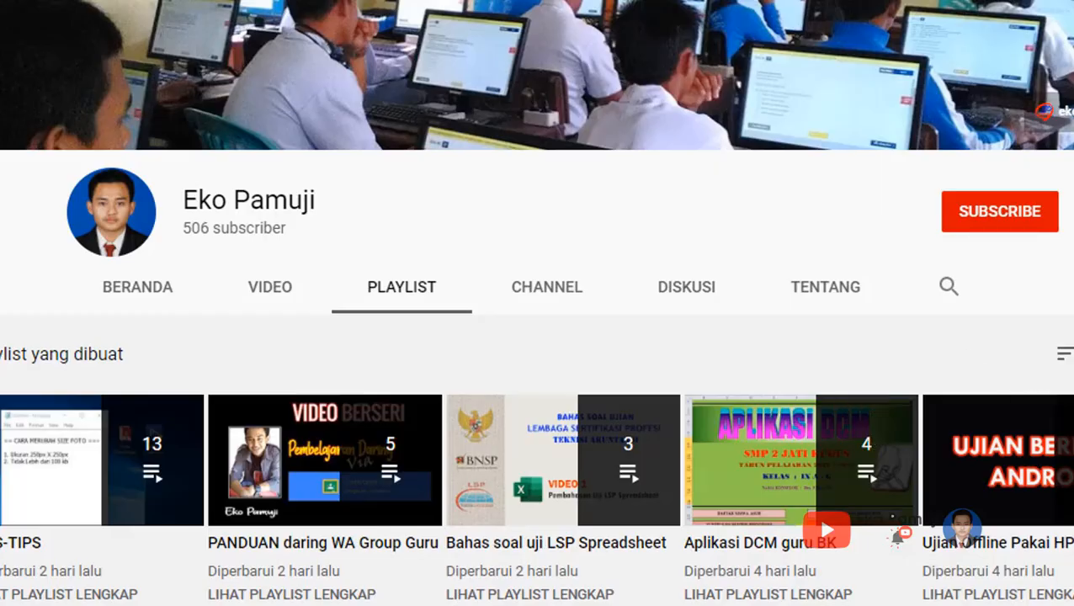
Subscribe to the channel and set its notifications to Semua.
{"action": "left_click", "coordinate": [995, 214]}
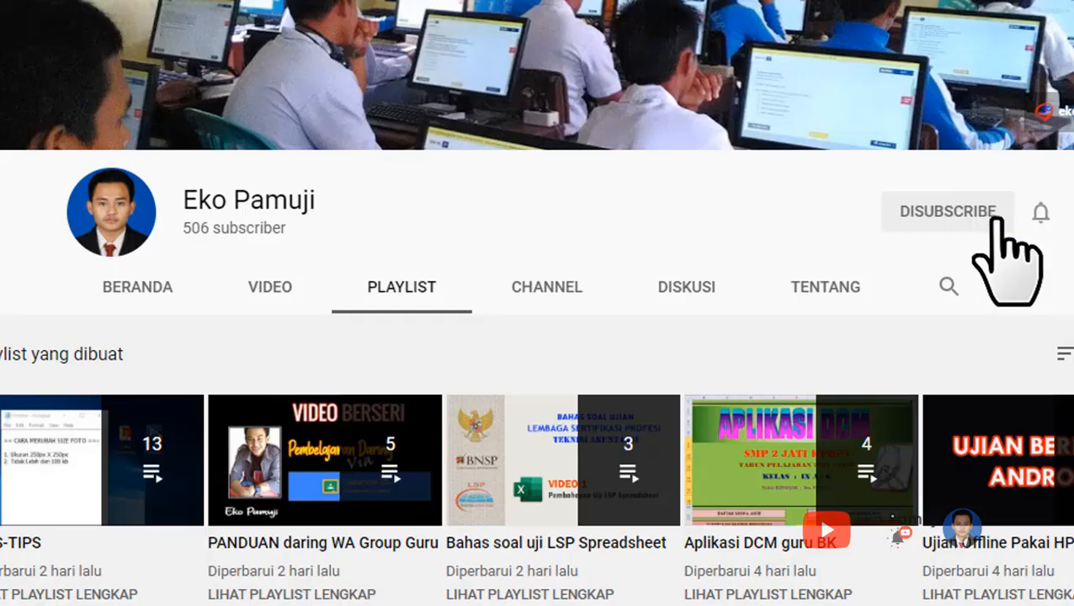
{"action": "left_click", "coordinate": [1041, 214]}
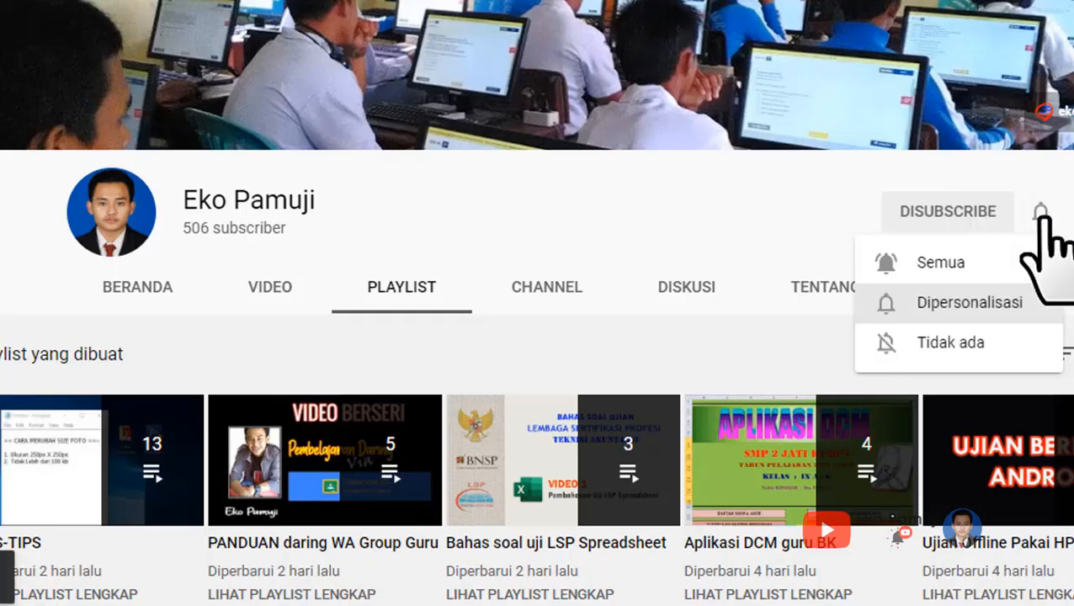
{"action": "left_click", "coordinate": [988, 258]}
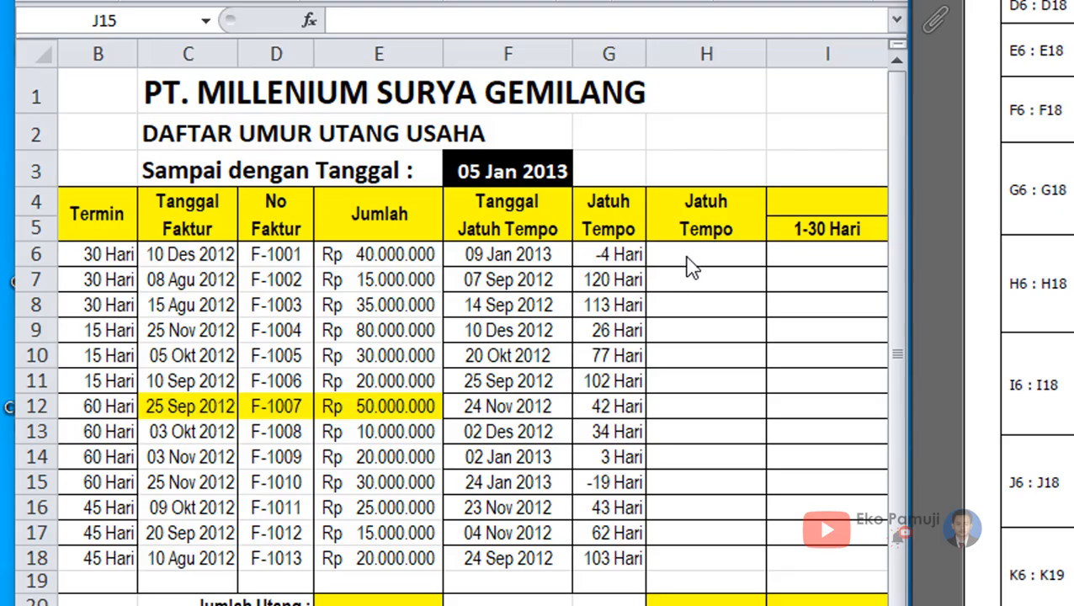
Begin an IF formula in H6 that tests whether the overdue days in G6 are below zero (G6<0).
{"action": "left_click", "coordinate": [723, 259]}
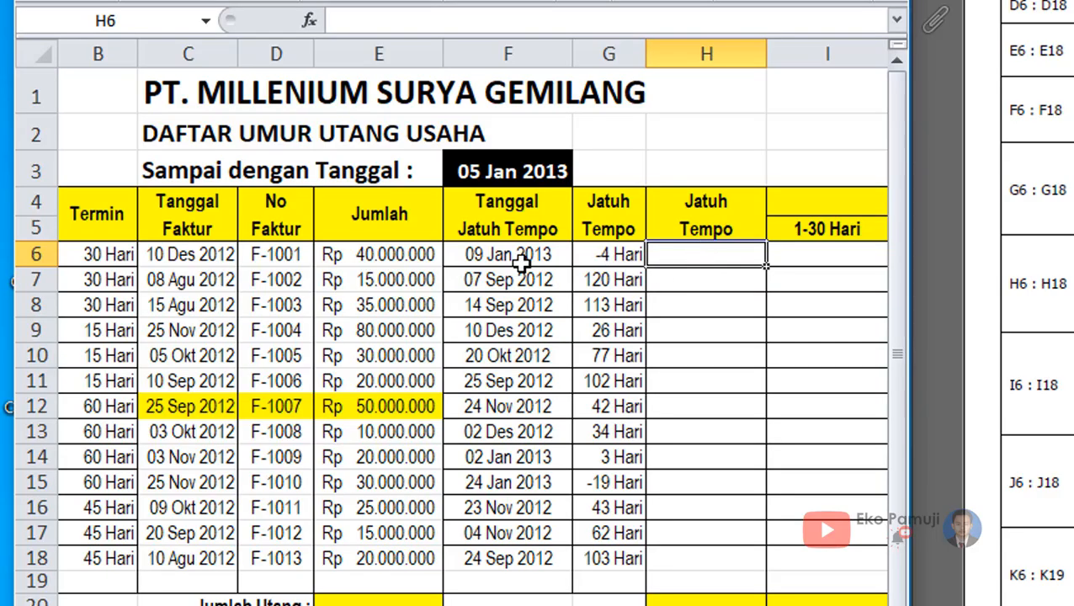
{"action": "left_click", "coordinate": [402, 254]}
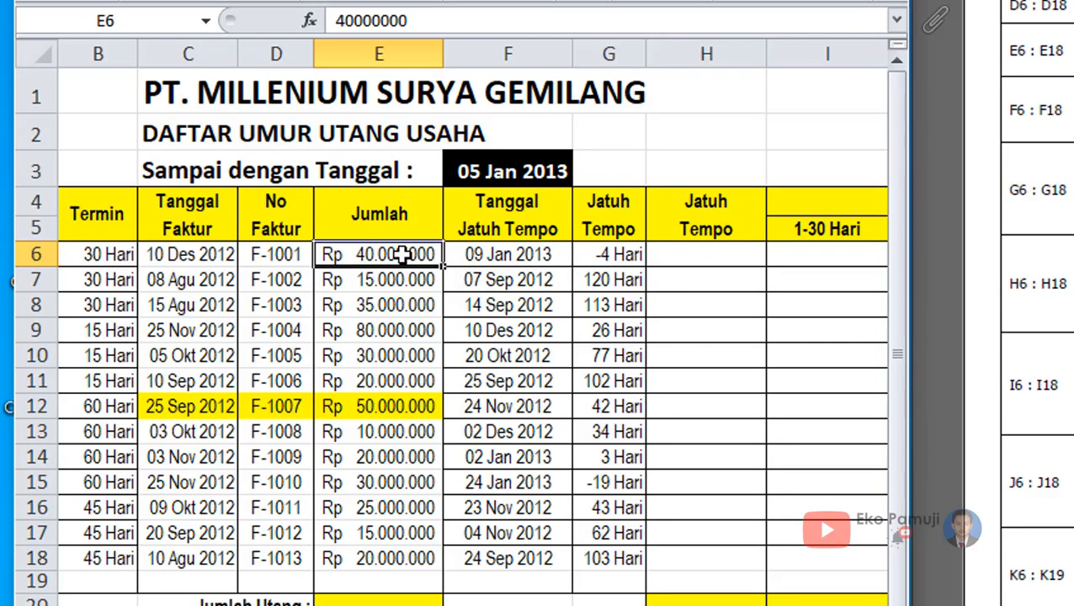
{"action": "left_click", "coordinate": [385, 580]}
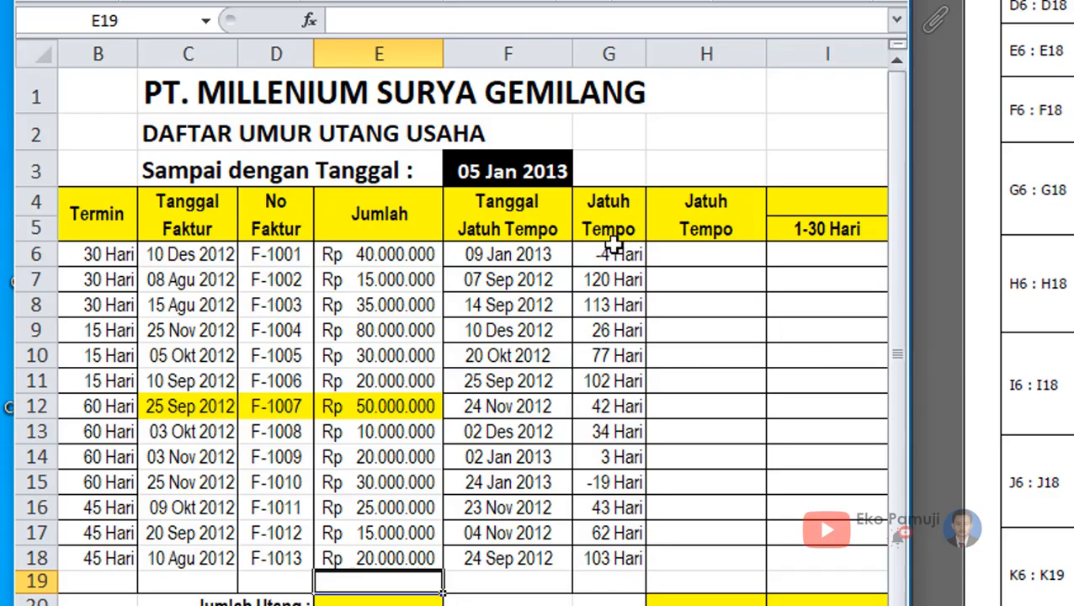
{"action": "left_click", "coordinate": [692, 259]}
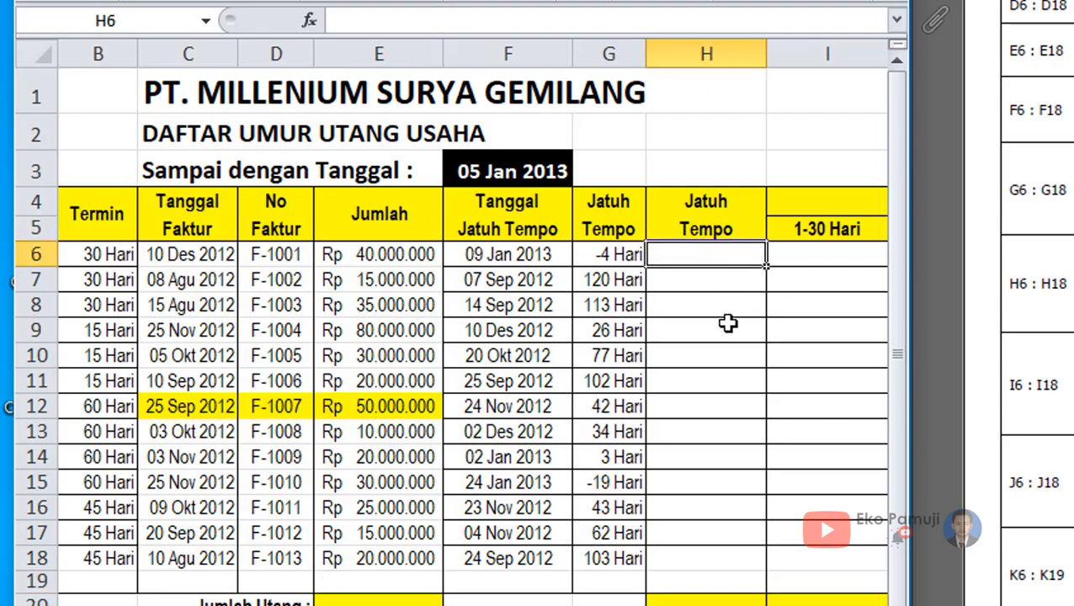
{"action": "type", "text": "=IF"}
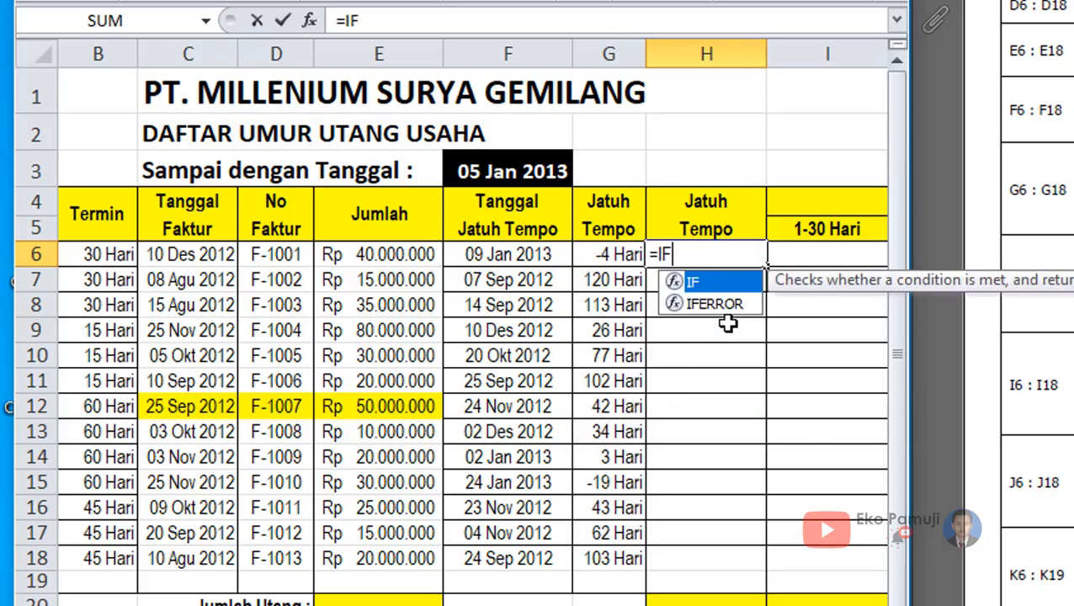
{"action": "type", "text": "("}
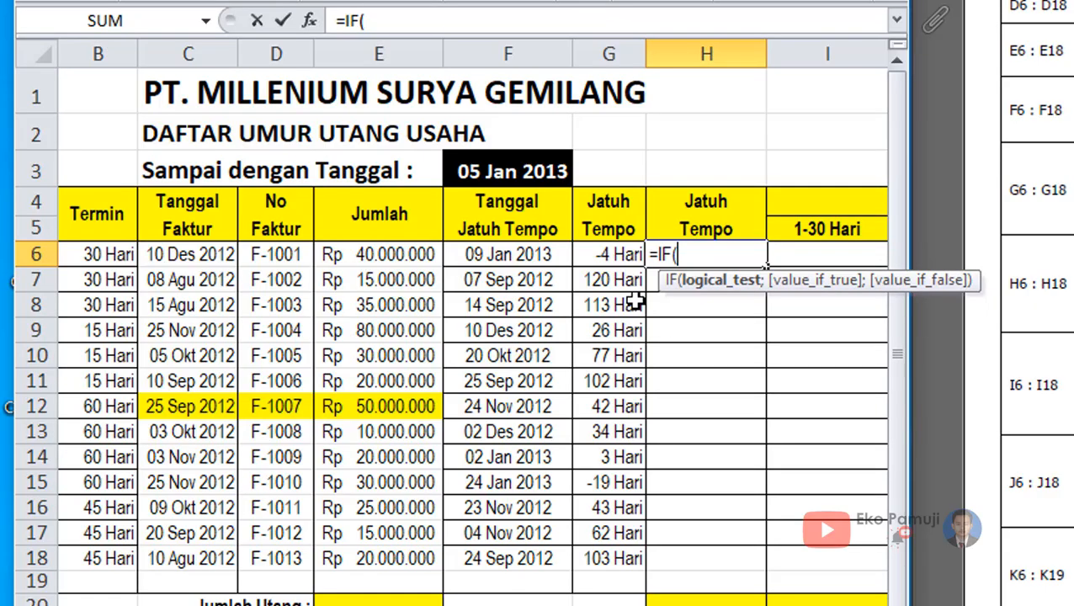
{"action": "left_click", "coordinate": [599, 253]}
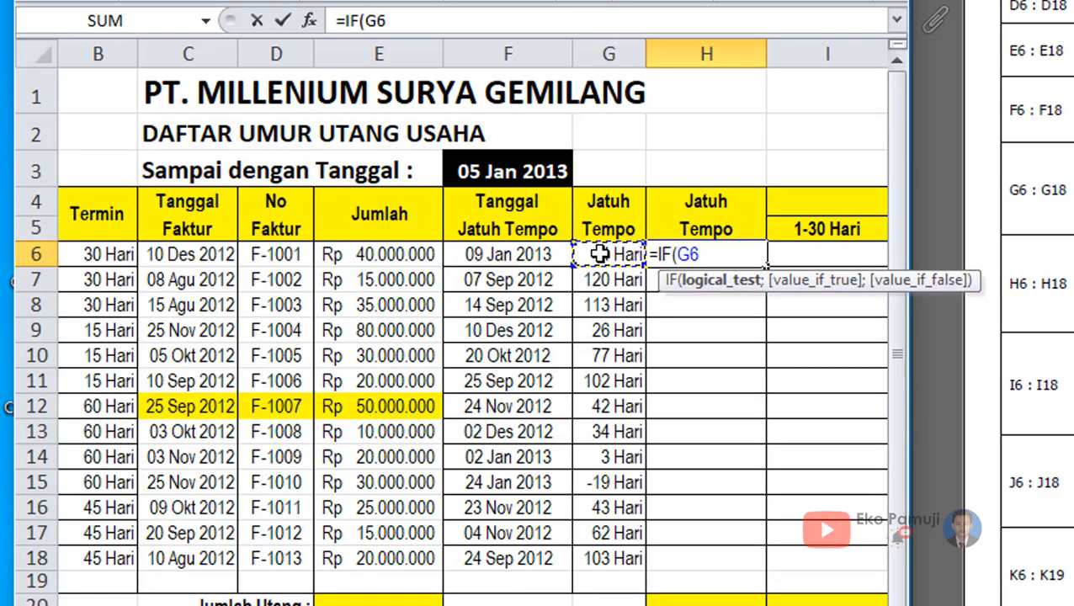
{"action": "type", "text": "<0"}
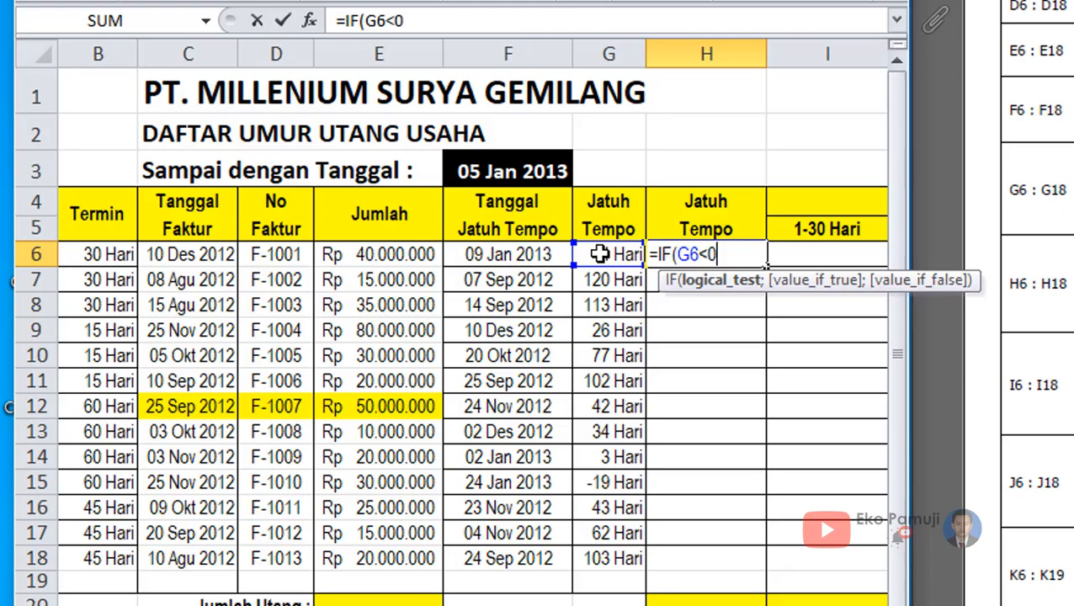
{"action": "type", "text": ";"}
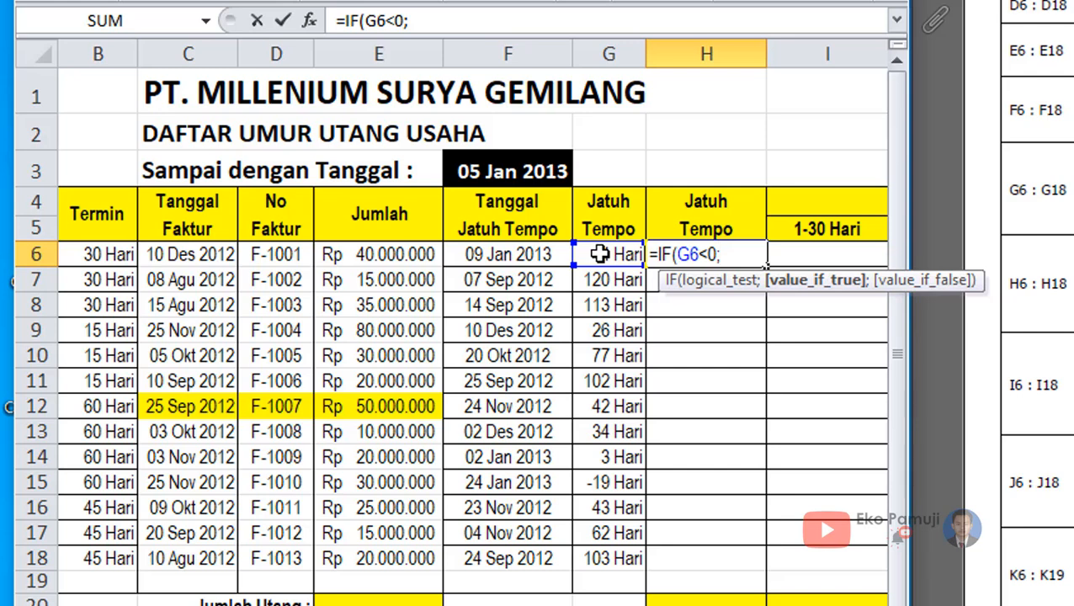
Complete the H6 formula with E6-E19 as the true value and an empty string "" as the false value.
{"action": "left_click", "coordinate": [396, 253]}
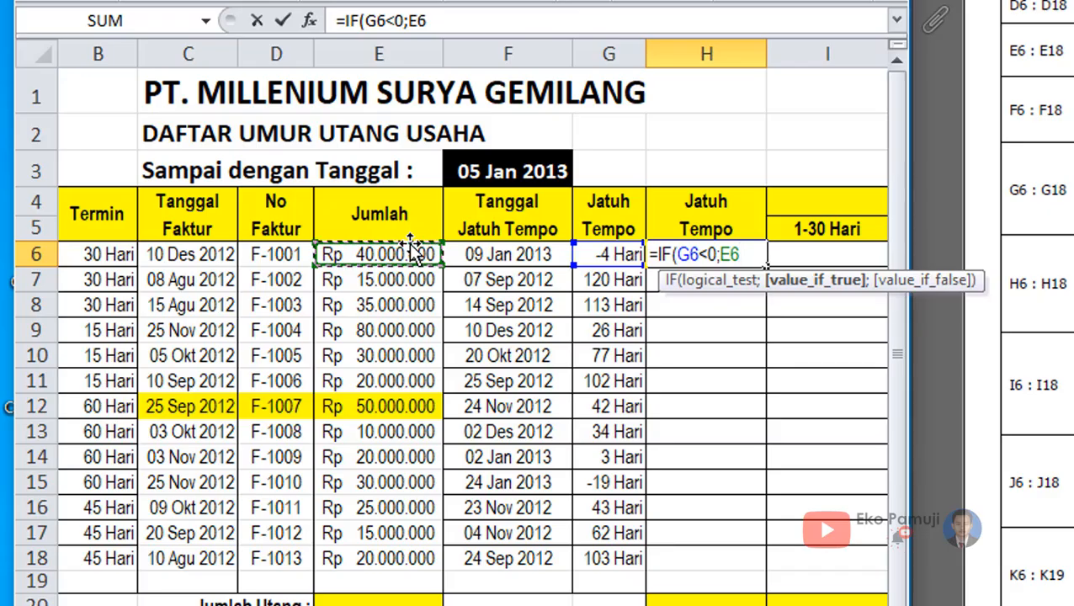
{"action": "type", "text": "-"}
{"action": "left_click", "coordinate": [399, 584]}
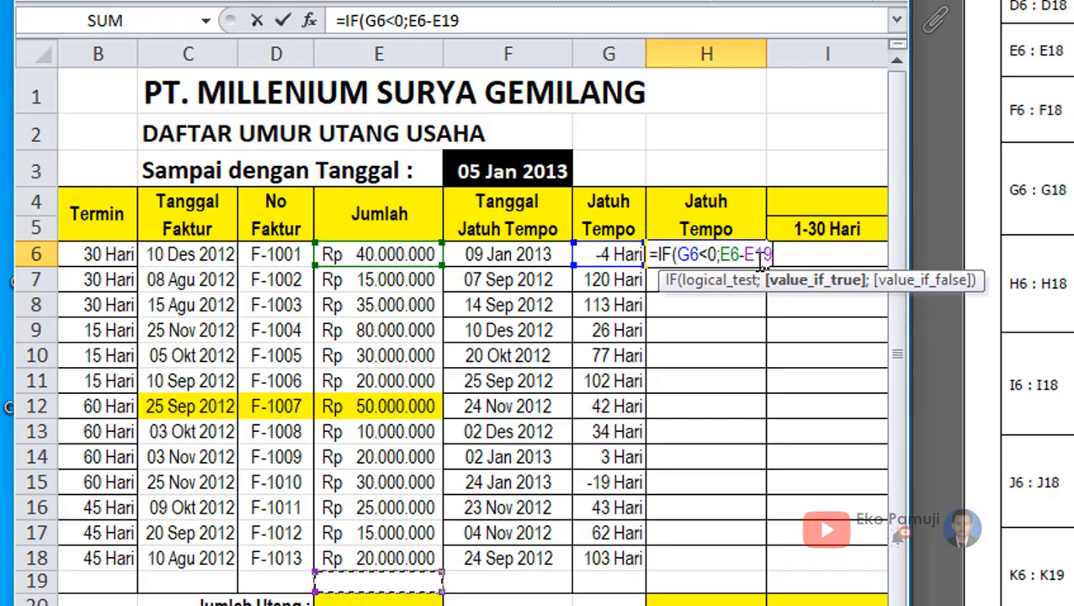
{"action": "type", "text": ";"}
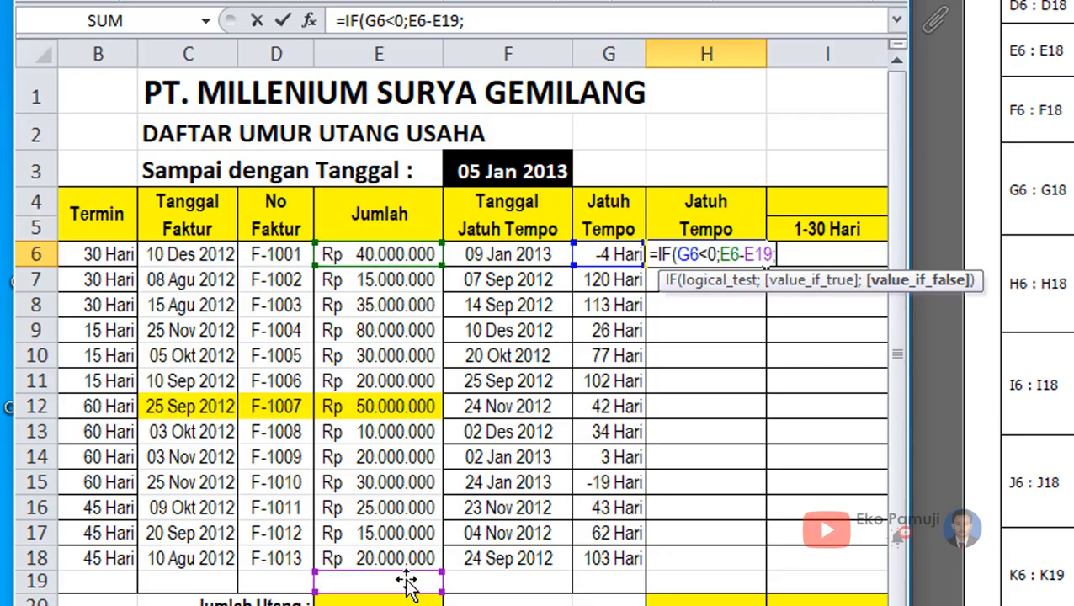
{"action": "left_click", "coordinate": [468, 22]}
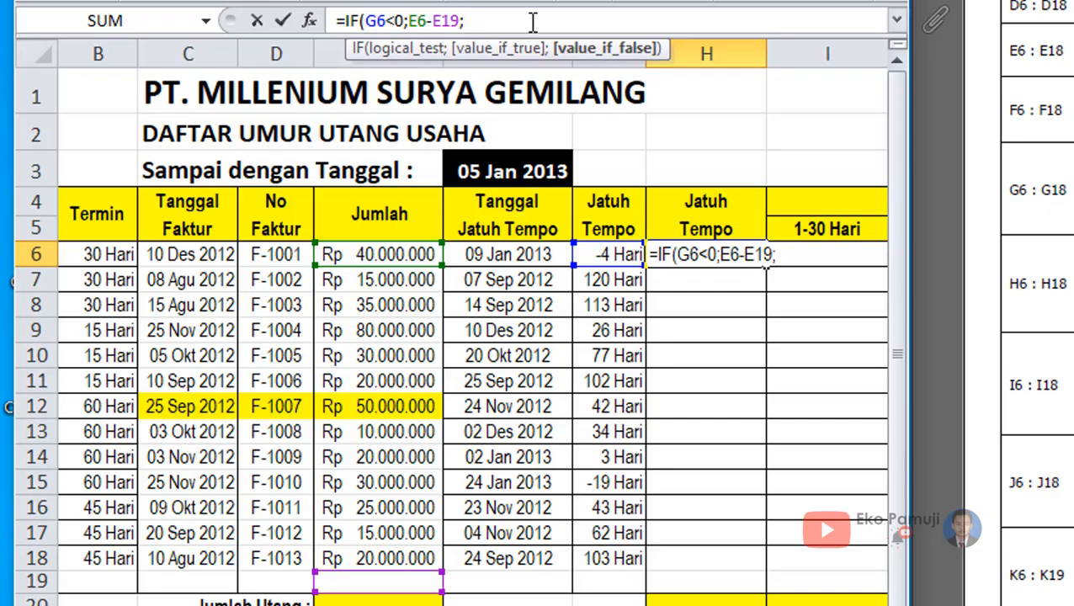
{"action": "type", "text": "\""}
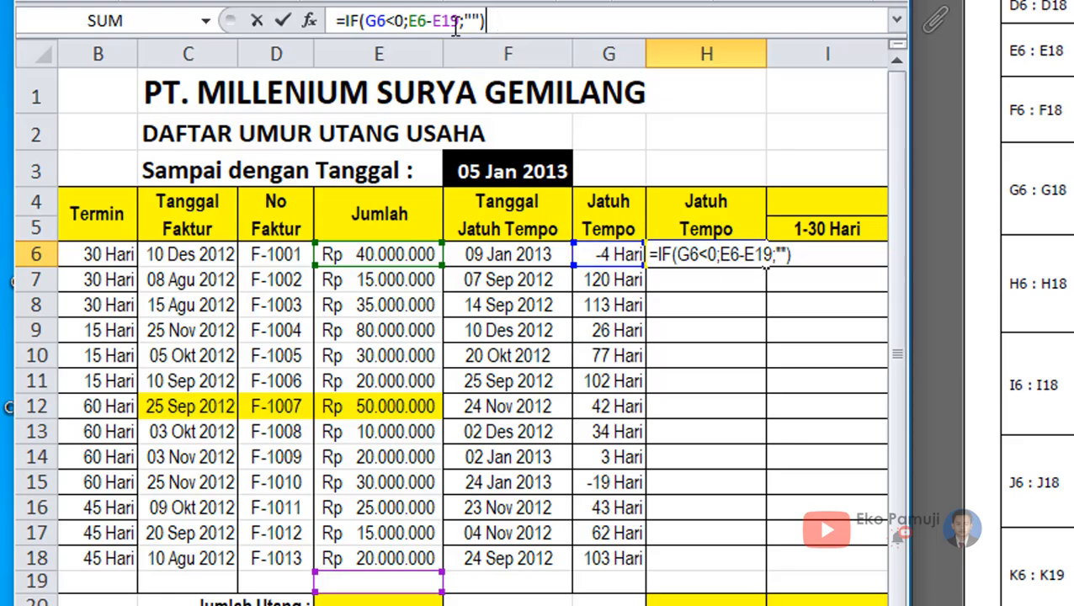
{"action": "key", "text": "Return"}
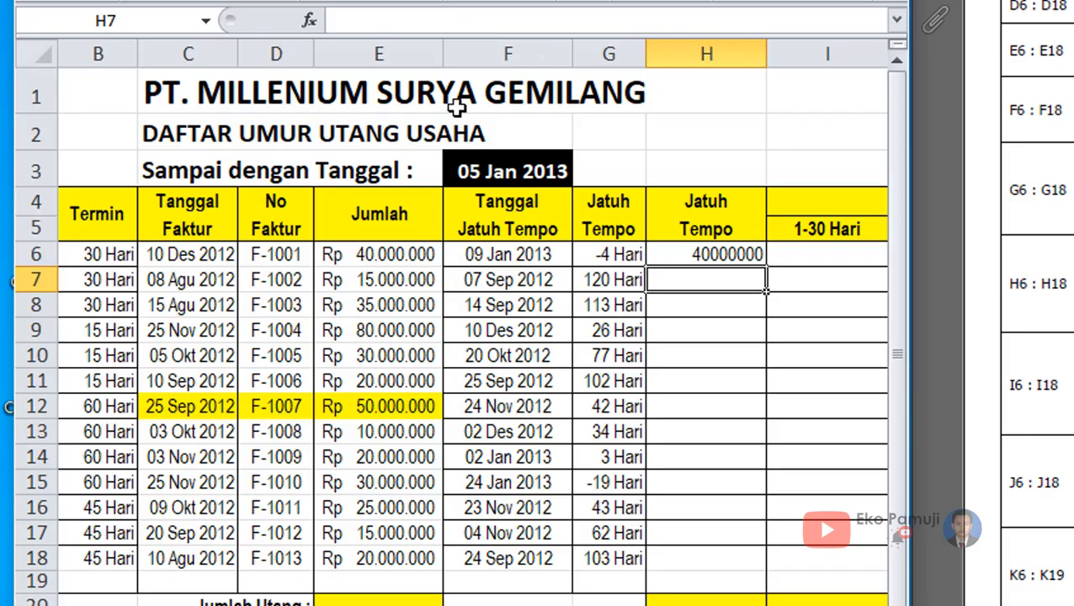
Make the E19 reference absolute in H6 so the formula reads =IF(G6<0;E6-$E$19;""), and fill it down through H18.
{"action": "left_click", "coordinate": [715, 253]}
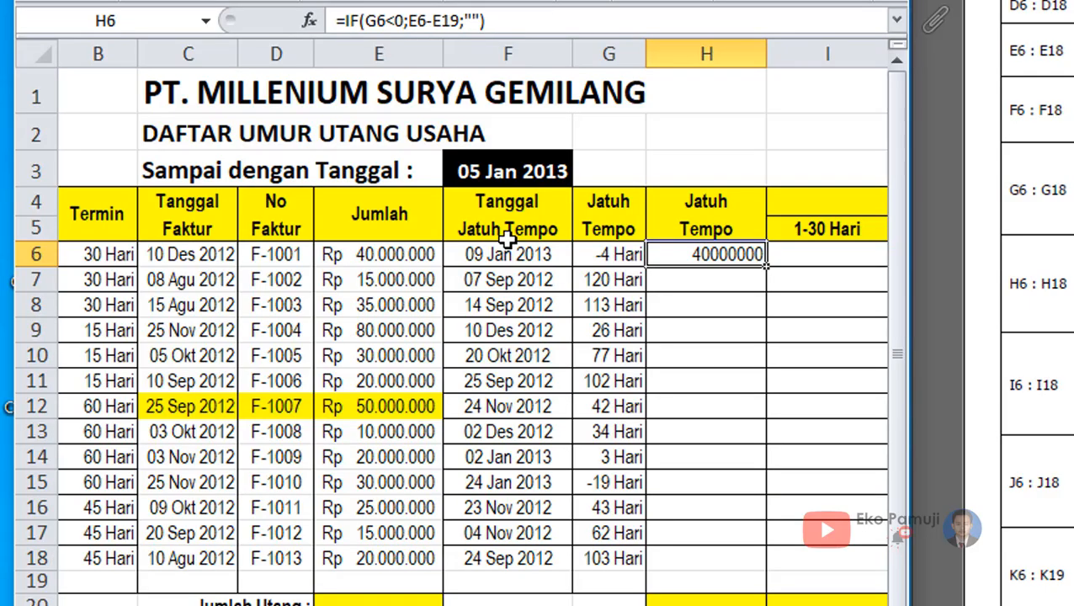
{"action": "left_click", "coordinate": [435, 21]}
{"action": "key", "text": "F4"}
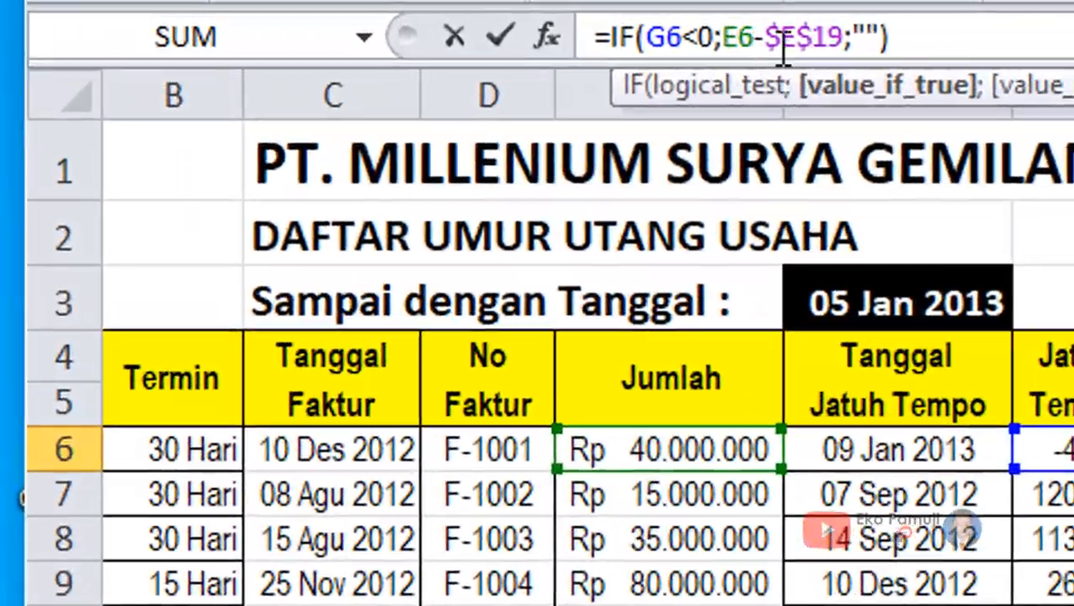
{"action": "left_click", "coordinate": [811, 36]}
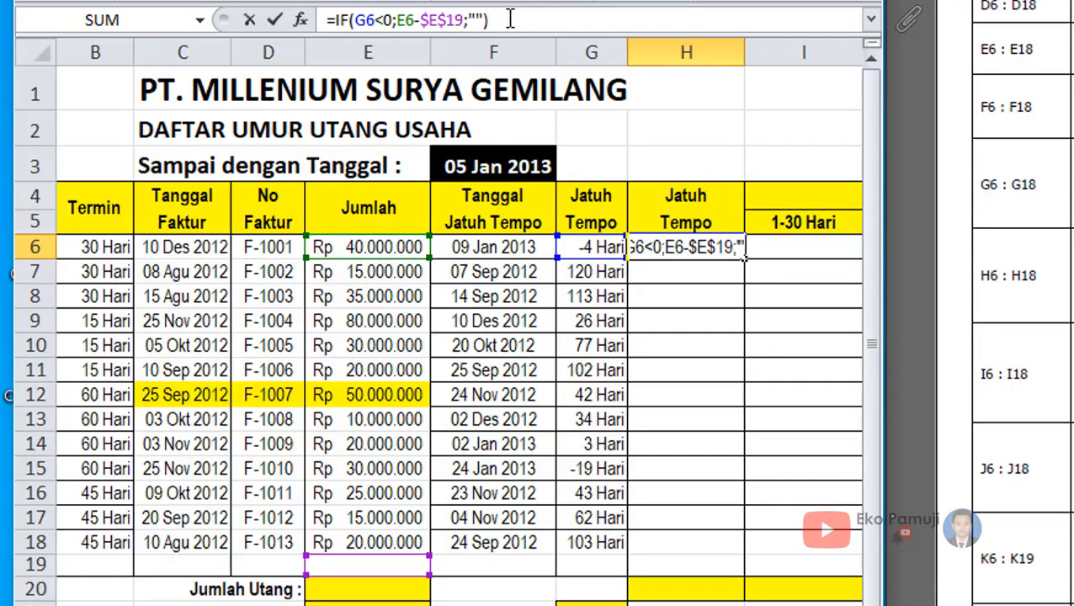
{"action": "key", "text": "Return"}
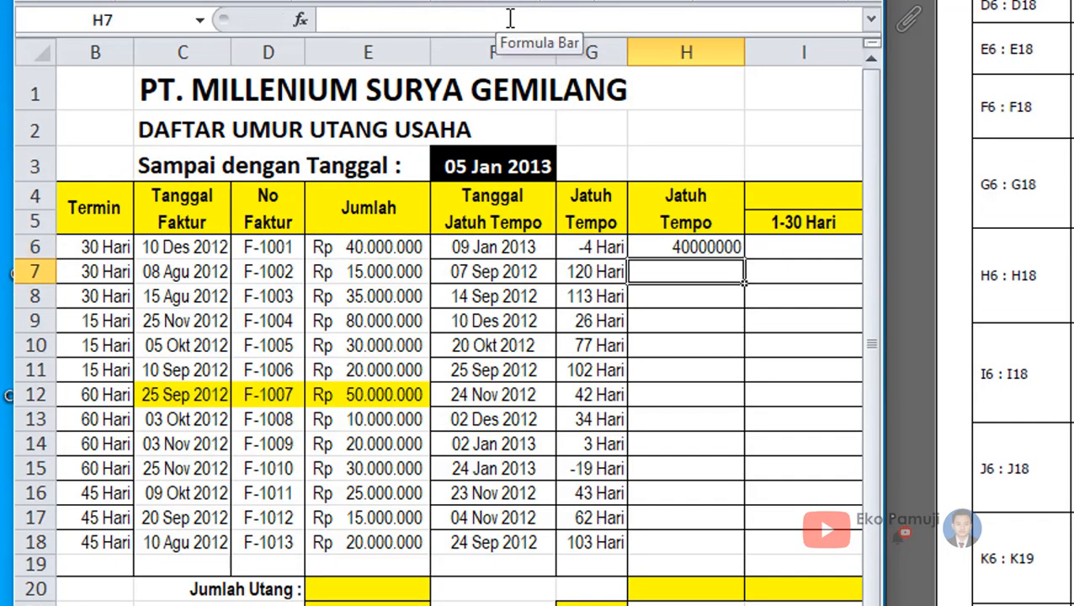
{"action": "left_click", "coordinate": [711, 245]}
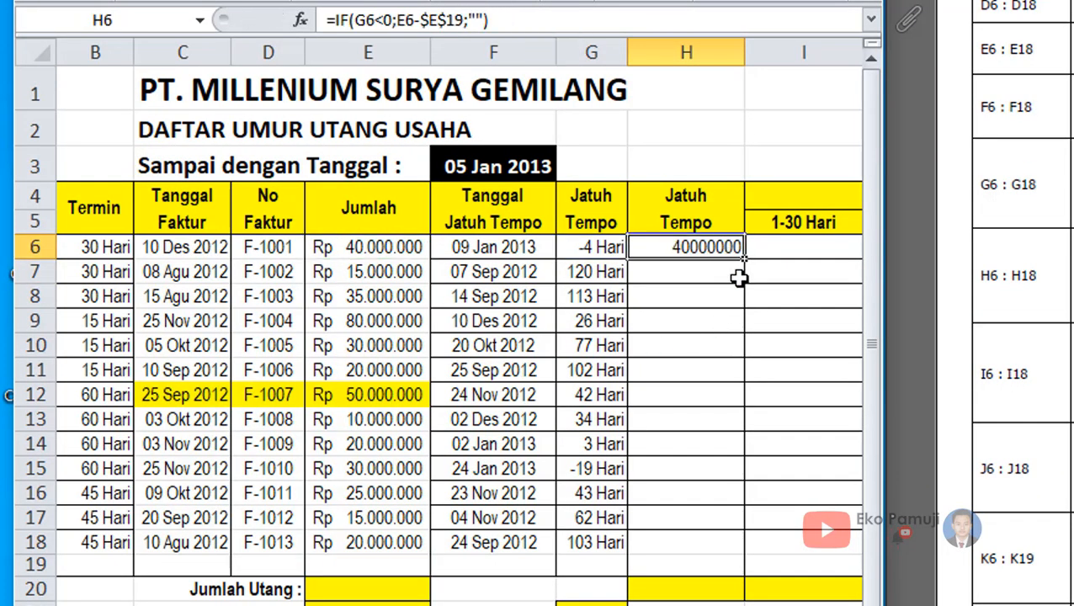
{"action": "left_click_drag", "start_coordinate": [748, 254], "coordinate": [739, 549]}
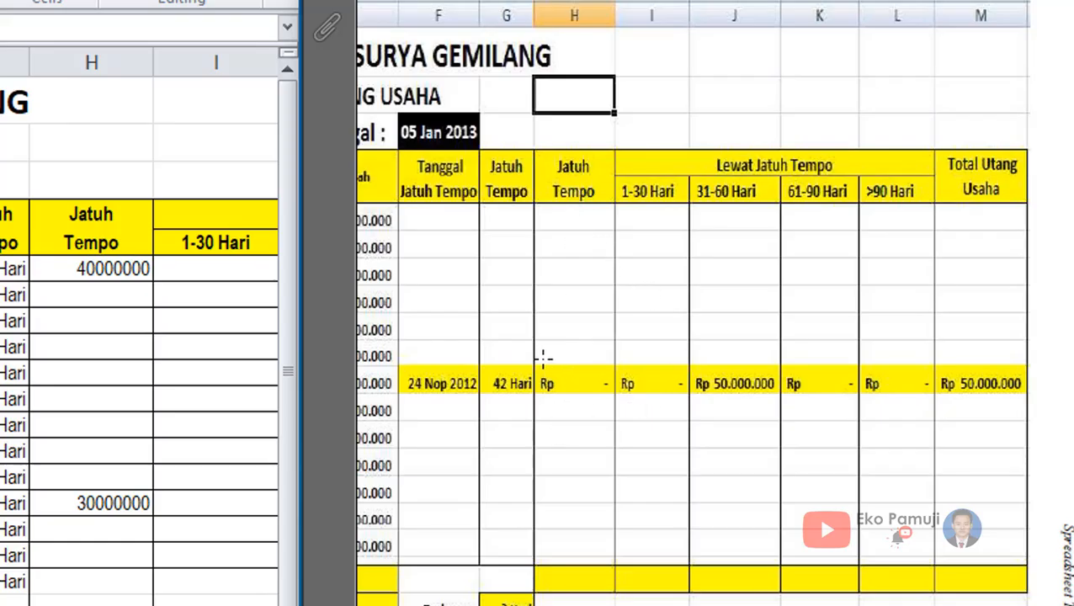
Check the exercise PDF's sample row for F-1007 and its H6:H18 instruction on what the false result should contain.
{"action": "mouse_move", "coordinate": [535, 383]}
{"action": "left_mouse_down"}
{"action": "mouse_move", "coordinate": [621, 397]}
{"action": "mouse_move", "coordinate": [611, 436]}
{"action": "mouse_move", "coordinate": [587, 430]}
{"action": "left_mouse_up"}
{"action": "left_click", "coordinate": [575, 404]}
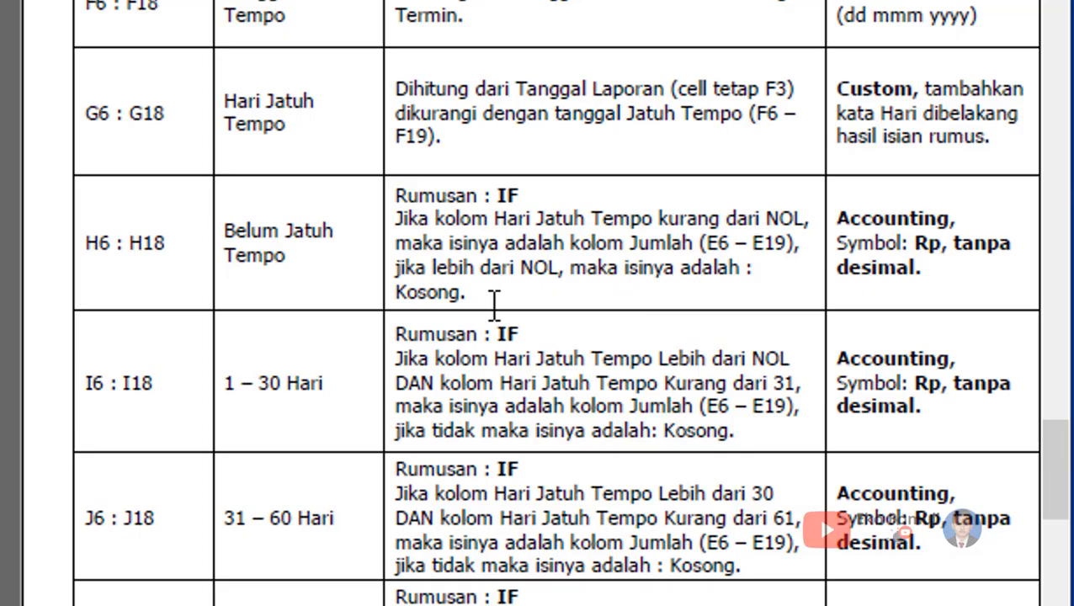
{"action": "left_click_drag", "start_coordinate": [475, 295], "coordinate": [379, 291]}
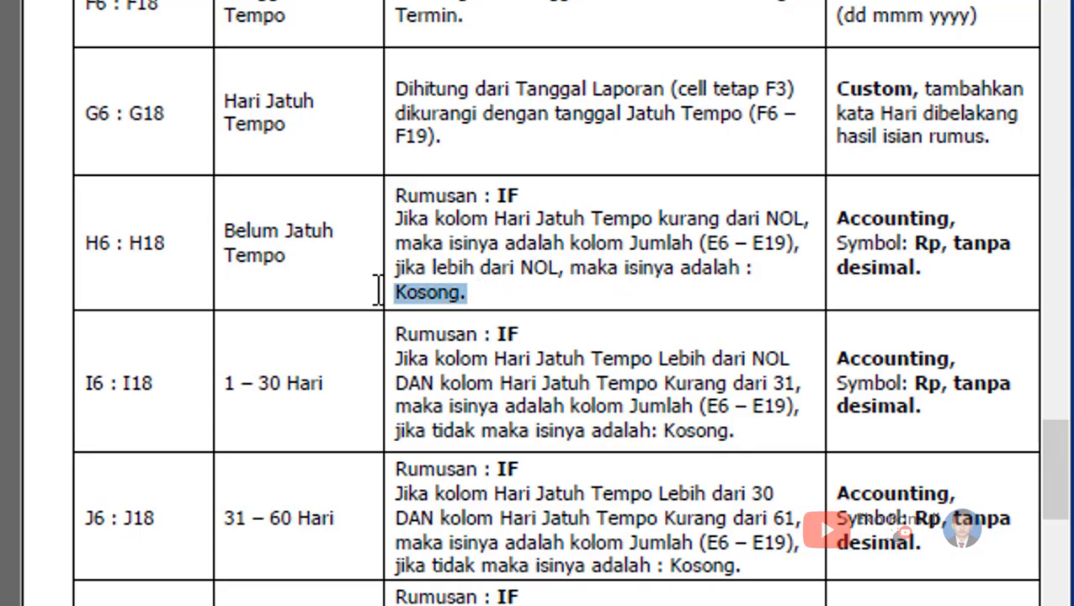
{"action": "left_click", "coordinate": [481, 292]}
{"action": "left_click_drag", "start_coordinate": [494, 300], "coordinate": [391, 298]}
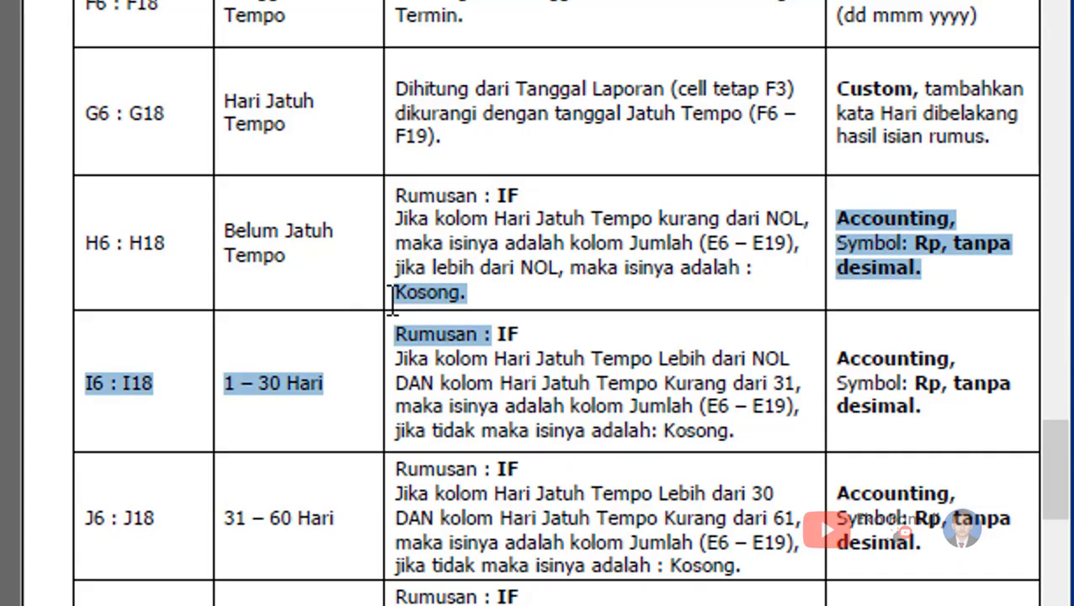
{"action": "left_click", "coordinate": [515, 330]}
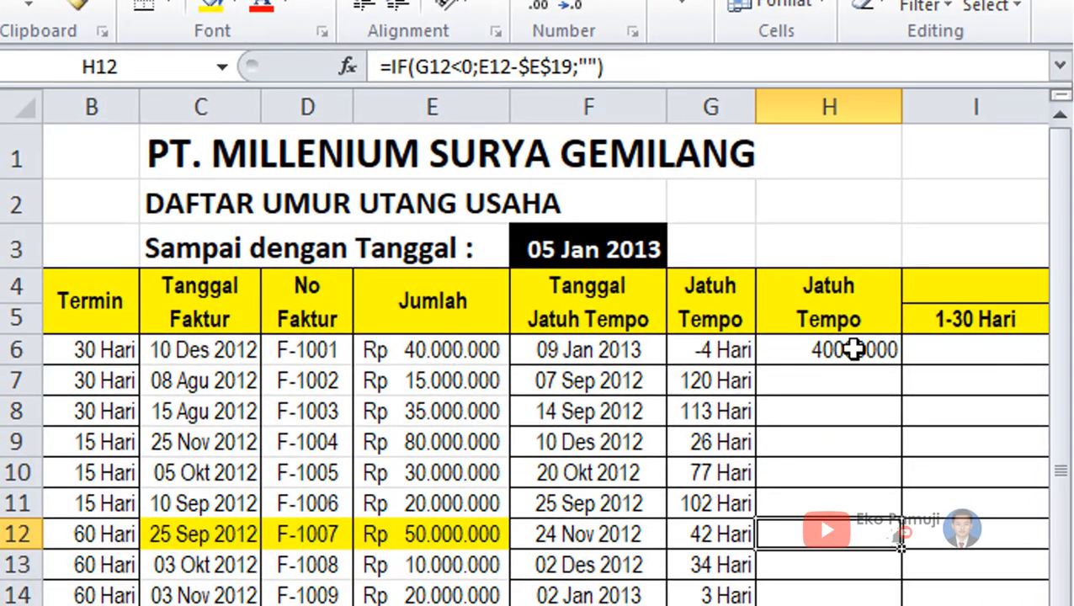
Replace the empty string in the H6 formula with 0, giving =IF(G6<0;E6-$E$19;0), and fill it down through H18.
{"action": "left_click", "coordinate": [855, 350]}
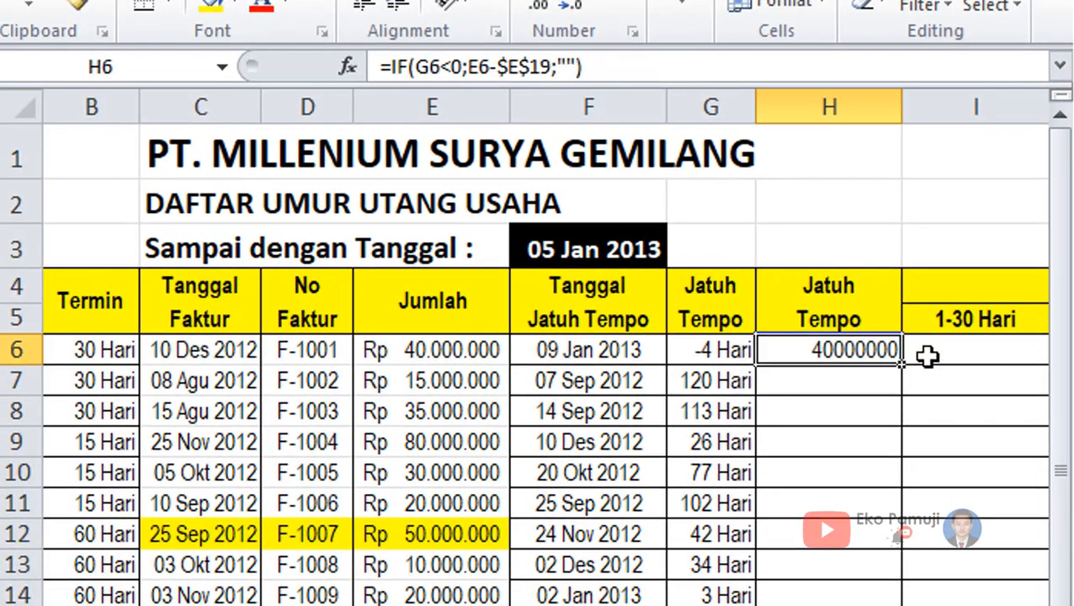
{"action": "left_click", "coordinate": [579, 67]}
{"action": "left_click_drag", "start_coordinate": [574, 68], "coordinate": [559, 68]}
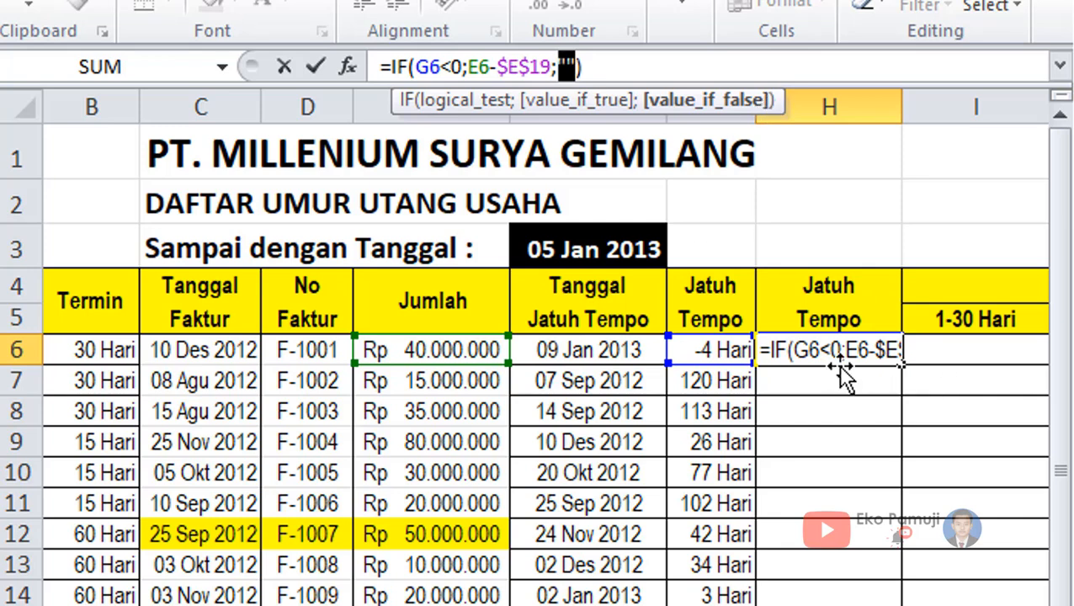
{"action": "type", "text": "0"}
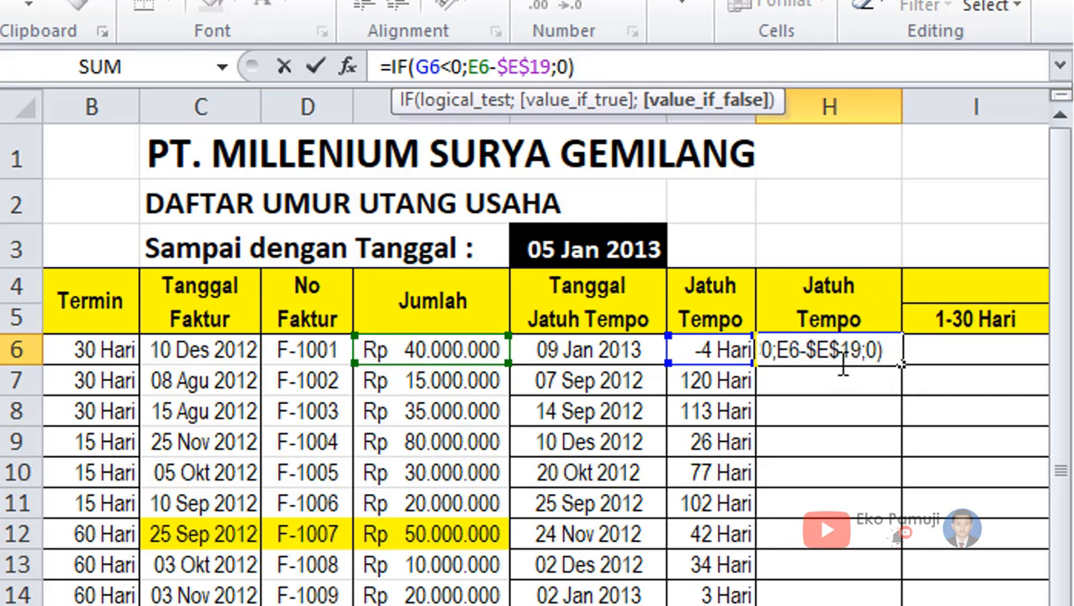
{"action": "key", "text": "Return"}
{"action": "left_click", "coordinate": [842, 351]}
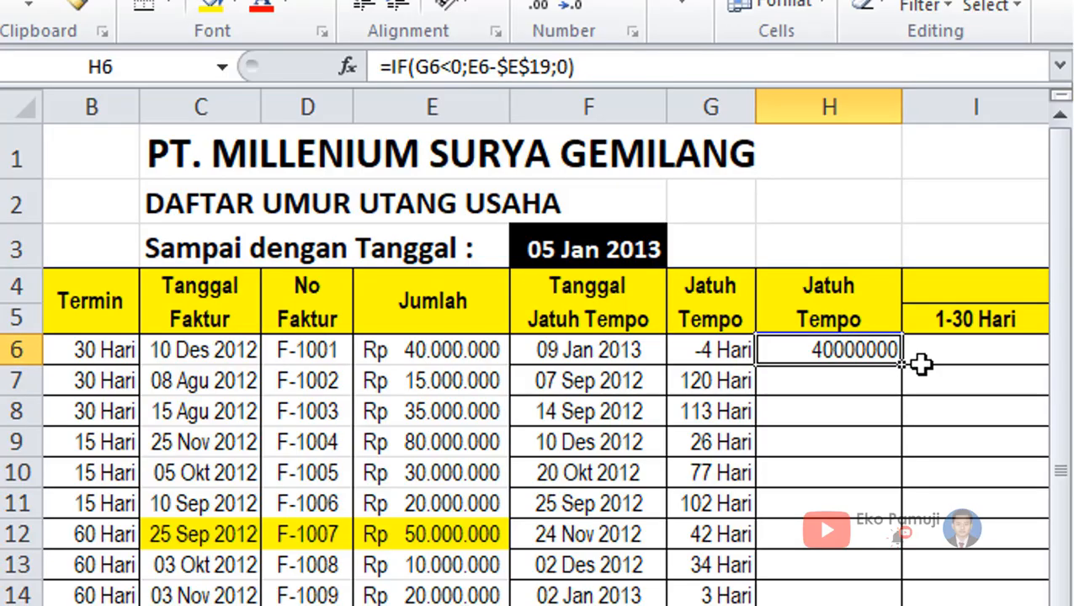
{"action": "left_click_drag", "start_coordinate": [901, 365], "coordinate": [884, 601]}
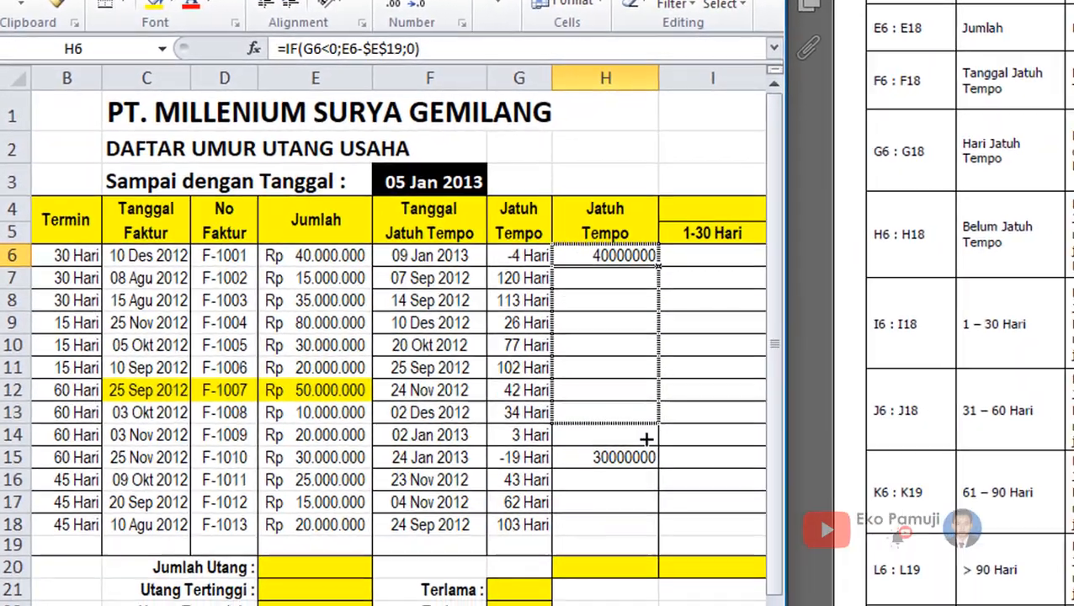
{"action": "left_click_drag", "start_coordinate": [647, 438], "coordinate": [647, 529]}
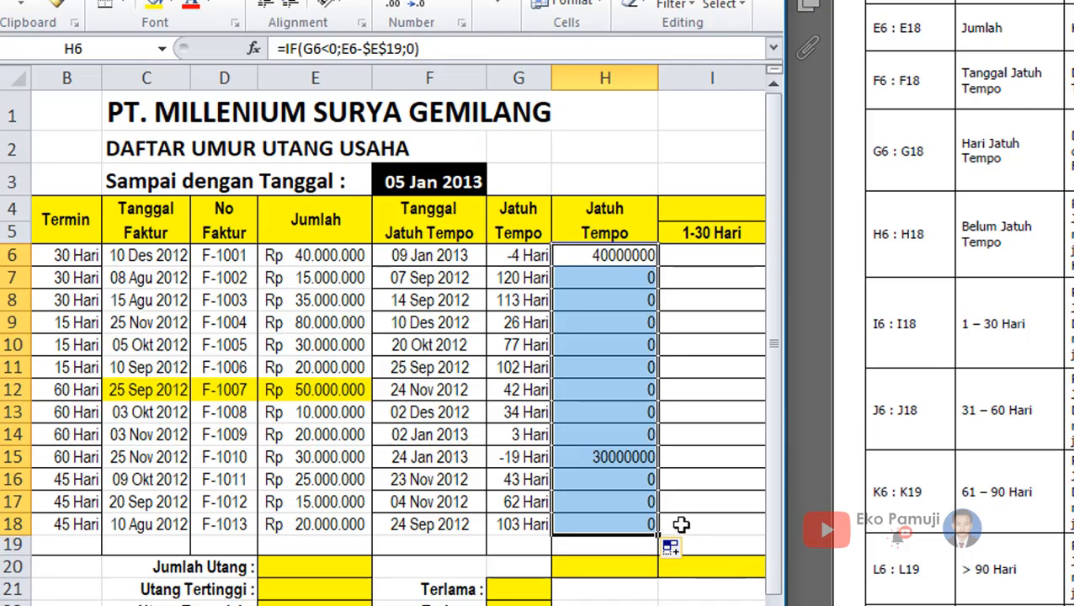
Format H6:H18 as Accounting with the Rp symbol and 0 decimal places.
{"action": "right_click", "coordinate": [639, 413]}
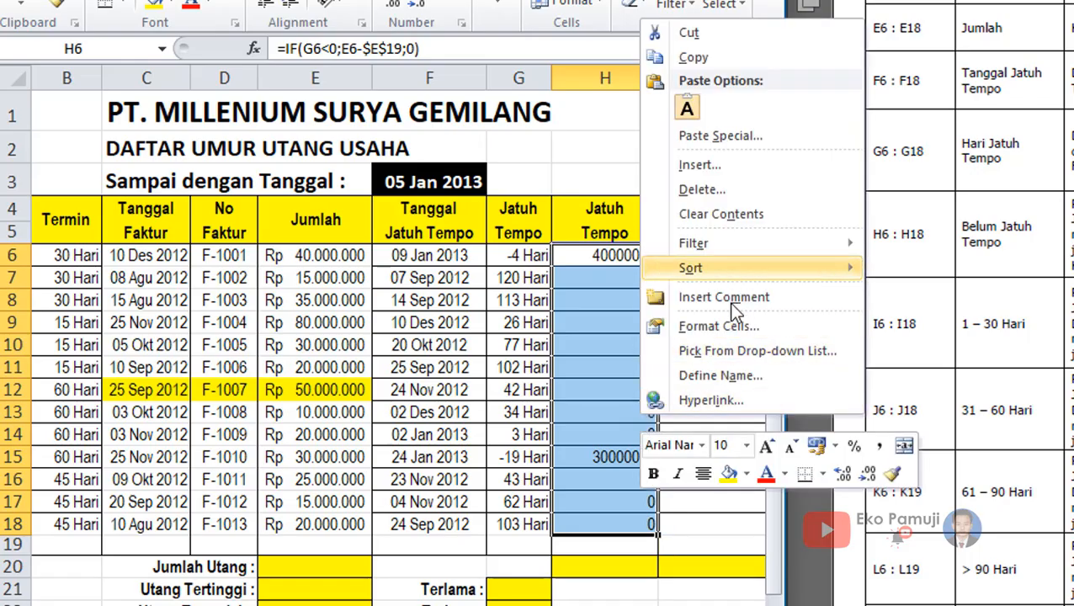
{"action": "left_click", "coordinate": [751, 327]}
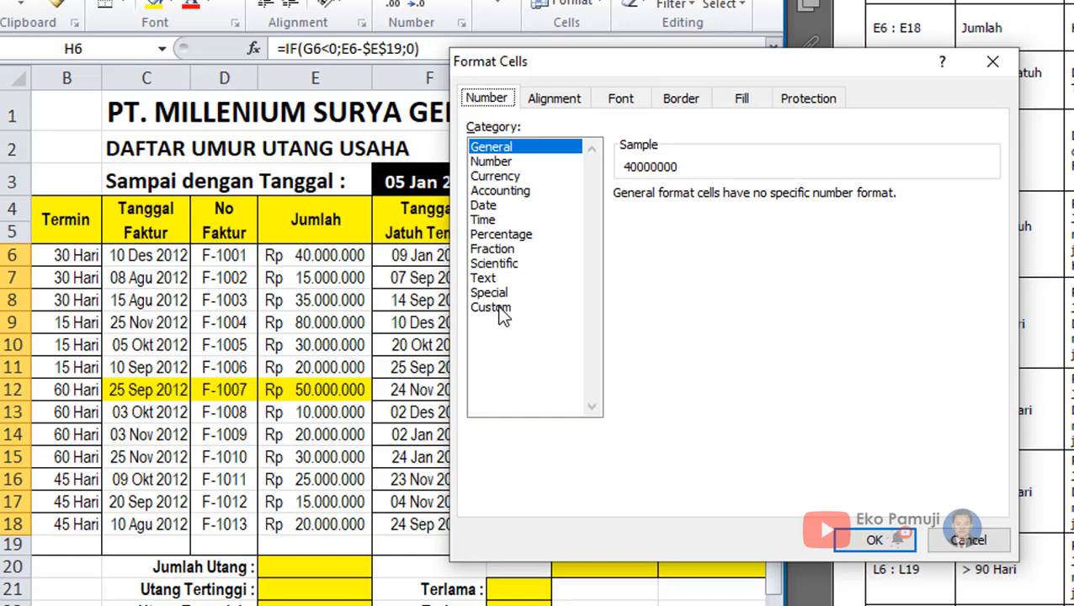
{"action": "left_click", "coordinate": [509, 191]}
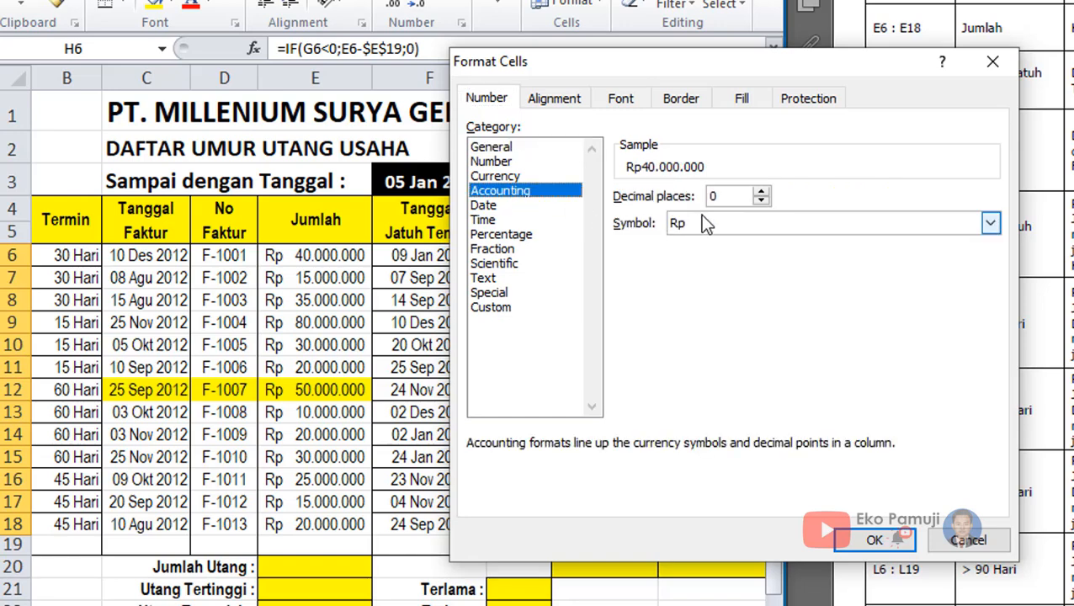
{"action": "left_click", "coordinate": [880, 537]}
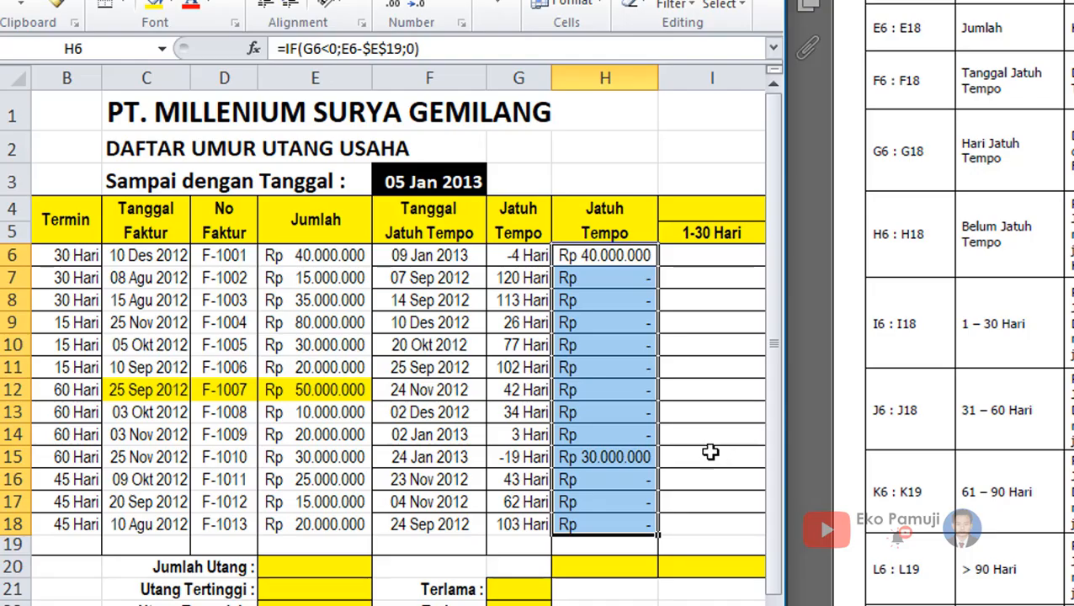
Format the block from H6 across to the total column and down to row 20 as Accounting with the Rp symbol and 0 decimal places.
{"action": "left_click", "coordinate": [596, 390]}
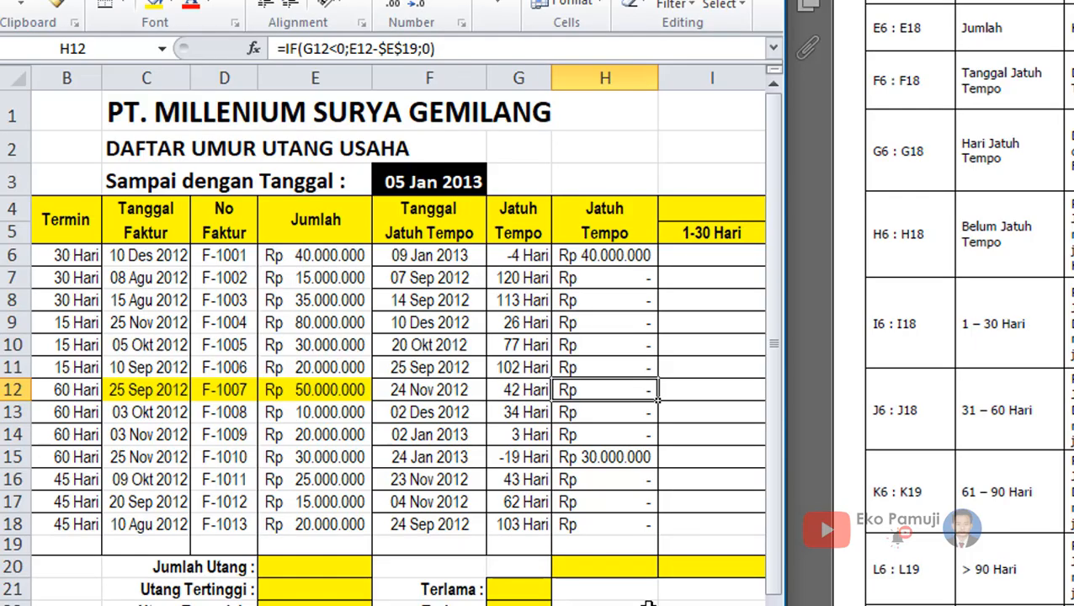
{"action": "scroll", "coordinate": [398, 346], "scroll_direction": "right", "scroll_amount": 1}
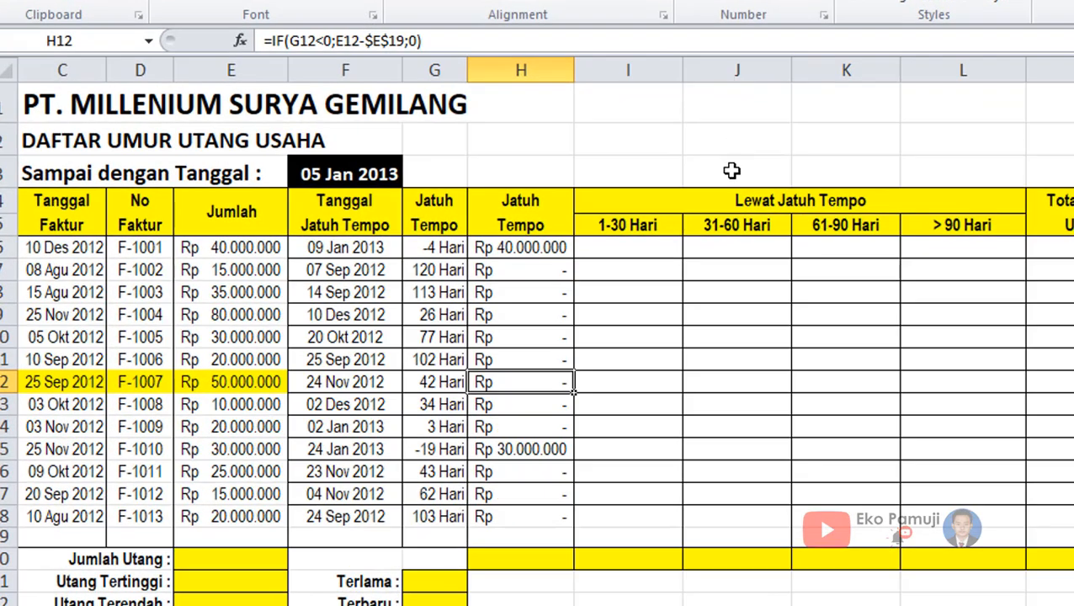
{"action": "left_click_drag", "start_coordinate": [511, 247], "coordinate": [1069, 552]}
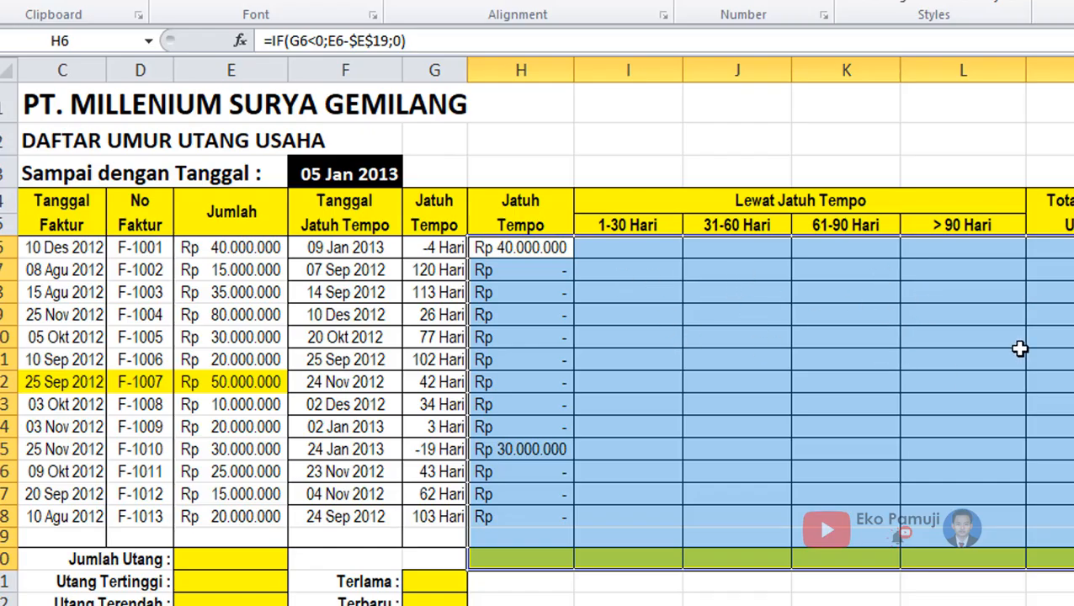
{"action": "right_click", "coordinate": [629, 296]}
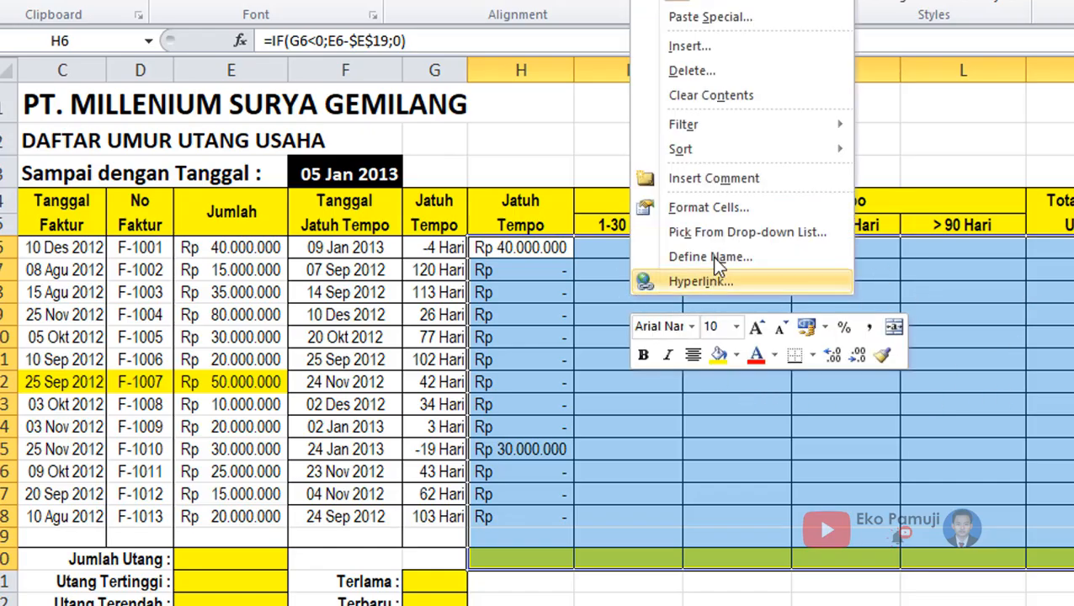
{"action": "left_click", "coordinate": [718, 207]}
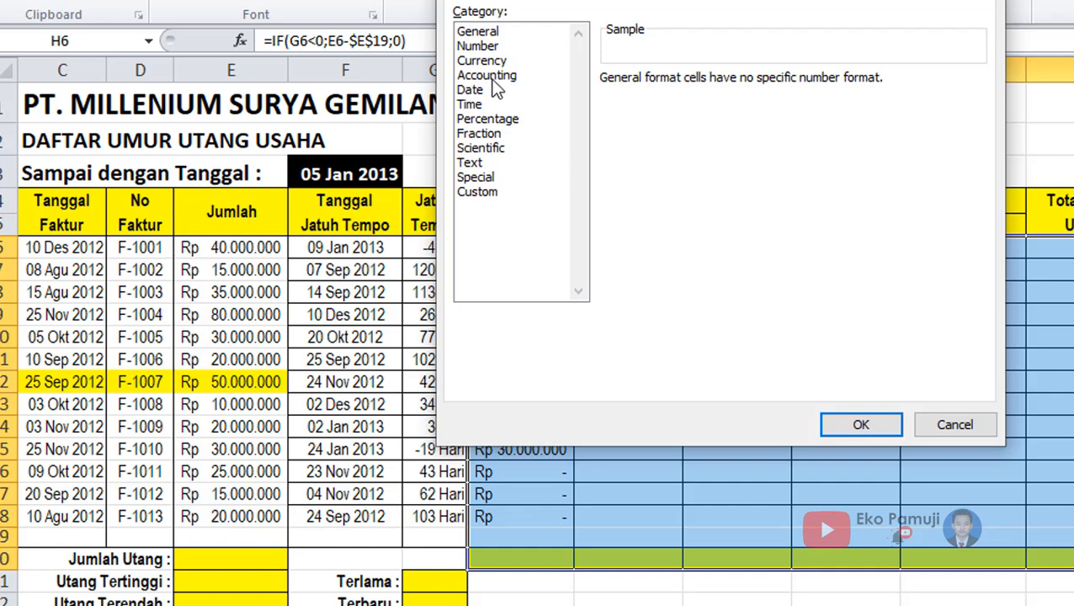
{"action": "left_click", "coordinate": [488, 75]}
{"action": "left_click", "coordinate": [674, 108]}
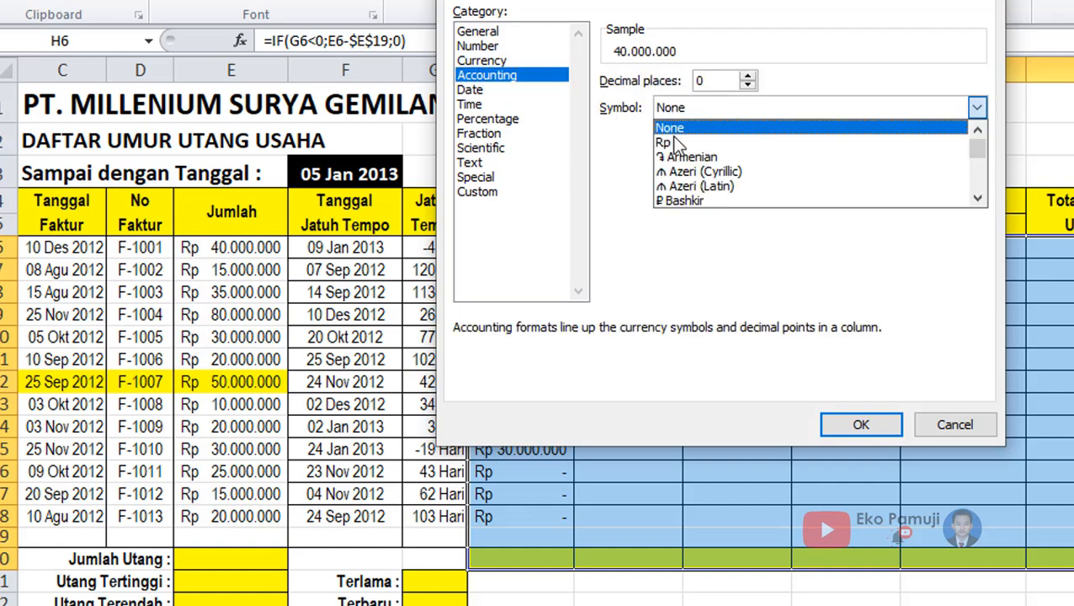
{"action": "left_click", "coordinate": [673, 143]}
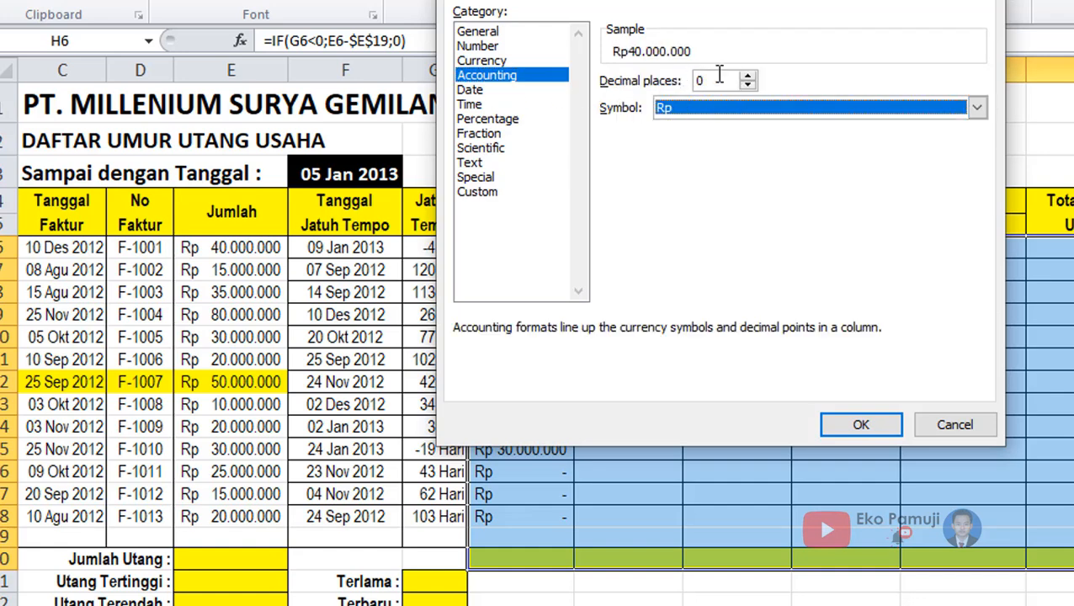
{"action": "left_click", "coordinate": [861, 425]}
{"action": "left_click", "coordinate": [714, 383]}
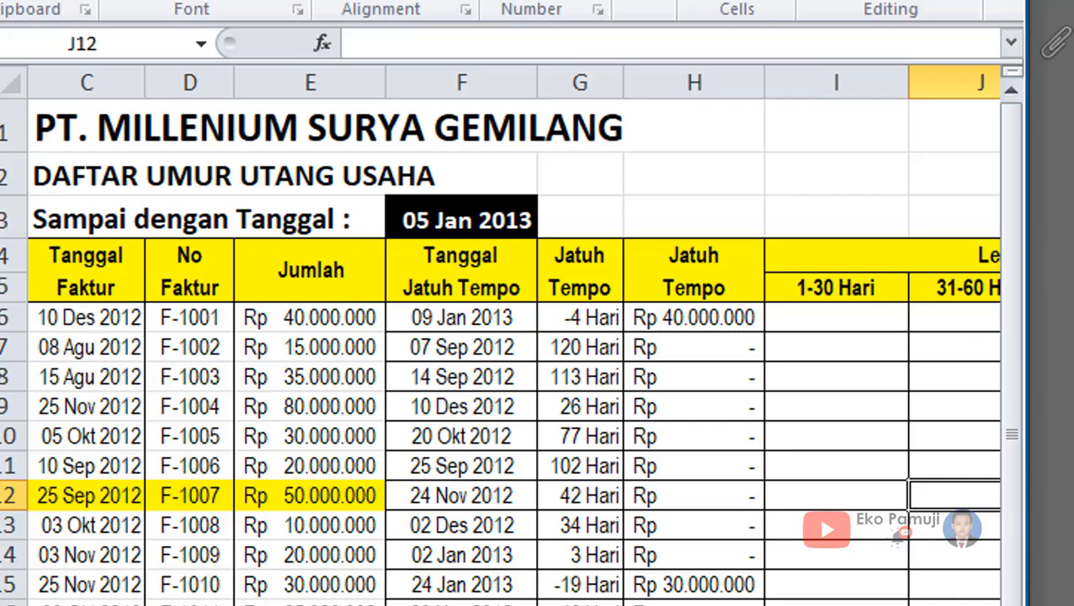
Begin an IF formula in I6 that returns 0 when G6 is below zero, entering =IF(G6<0;0;.
{"action": "left_click", "coordinate": [836, 318]}
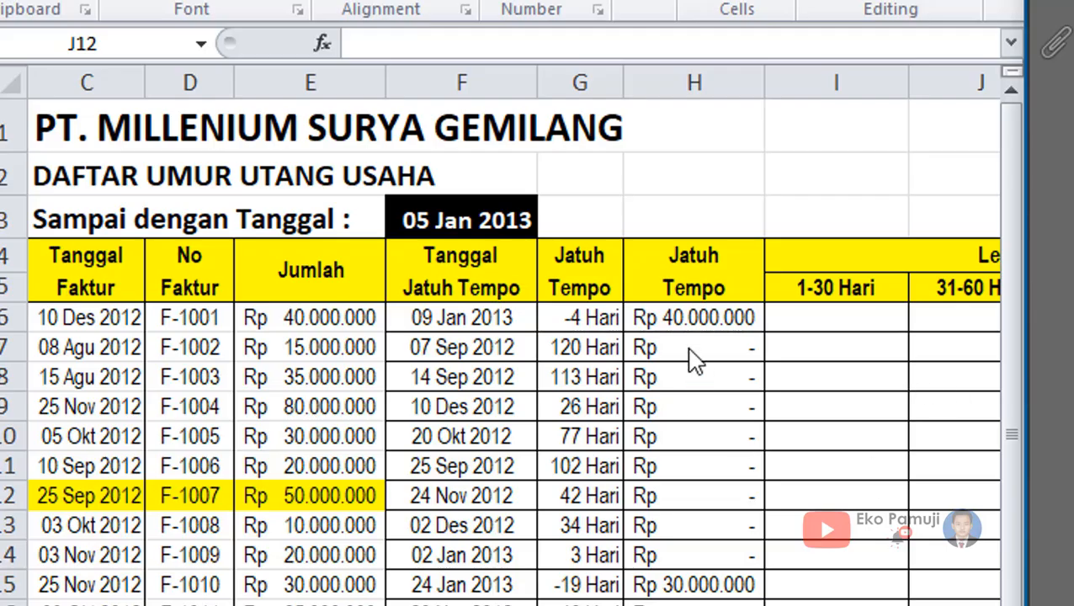
{"action": "left_click", "coordinate": [836, 329]}
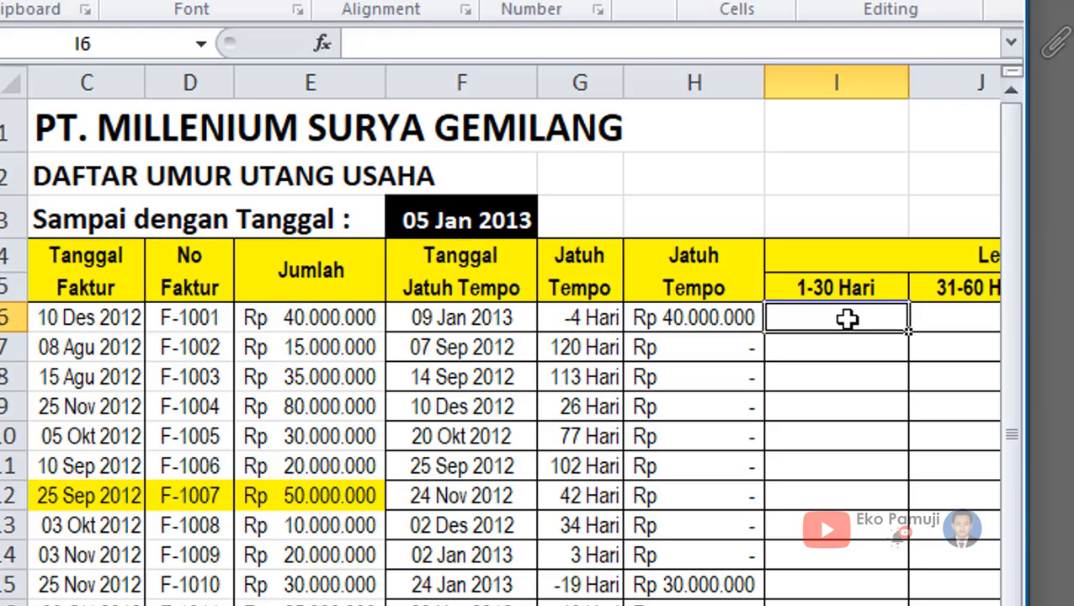
{"action": "type", "text": "="}
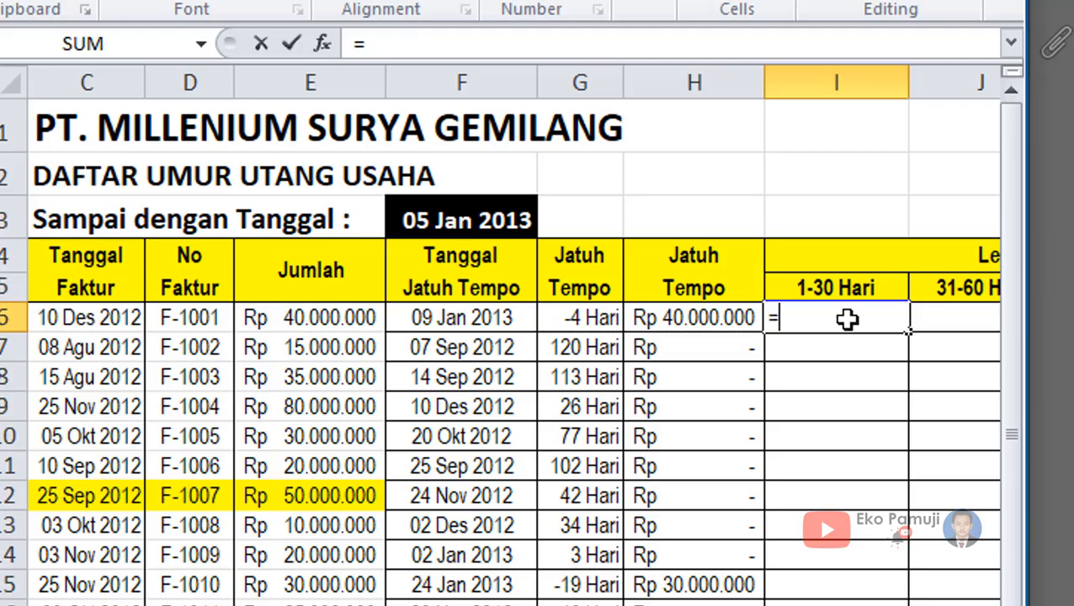
{"action": "type", "text": "IF"}
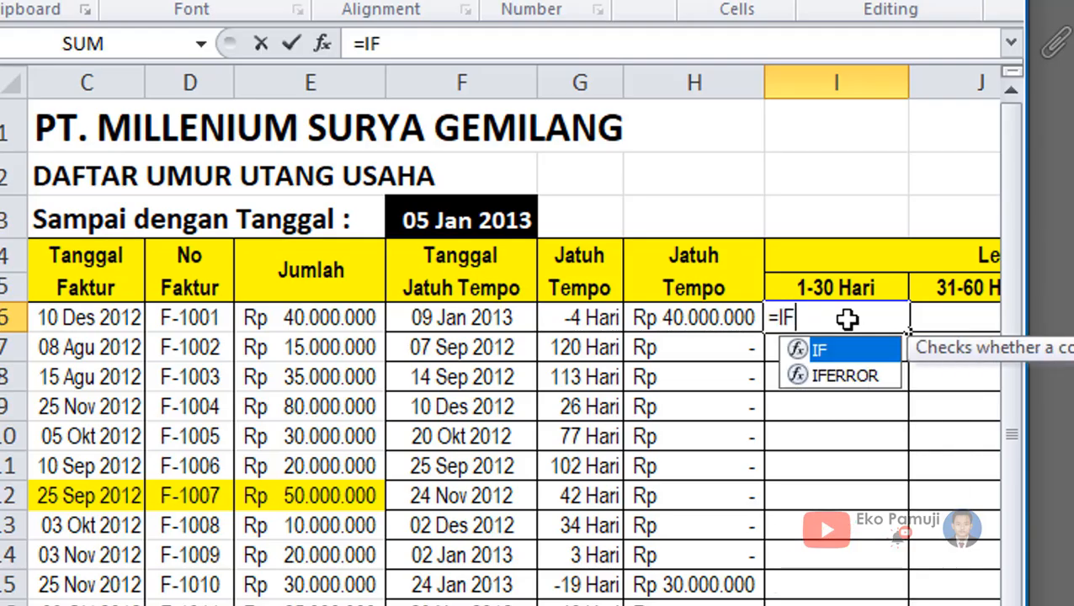
{"action": "type", "text": "("}
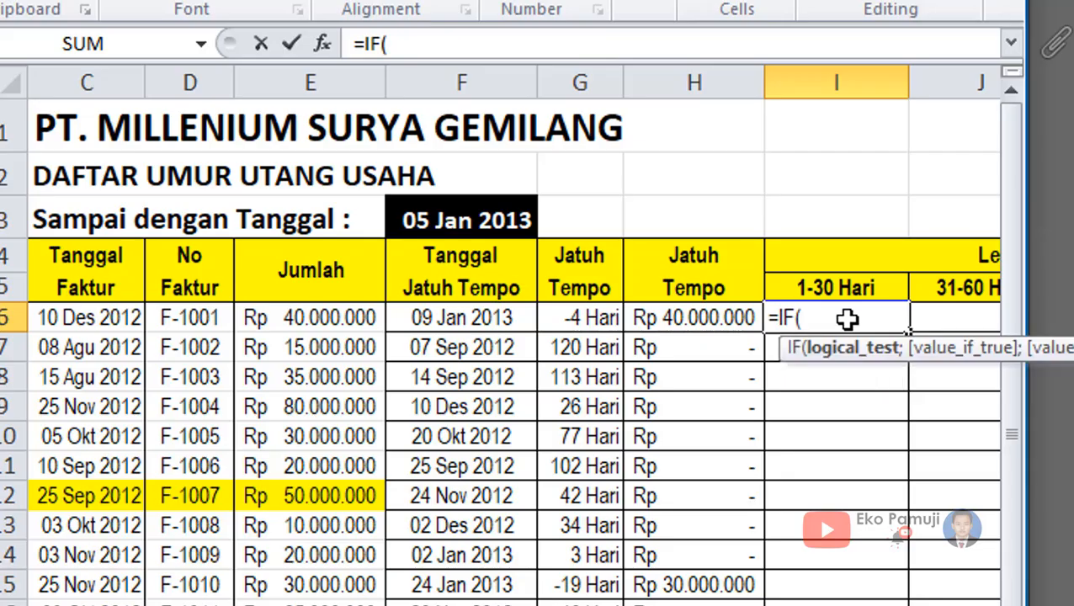
{"action": "left_click", "coordinate": [596, 315]}
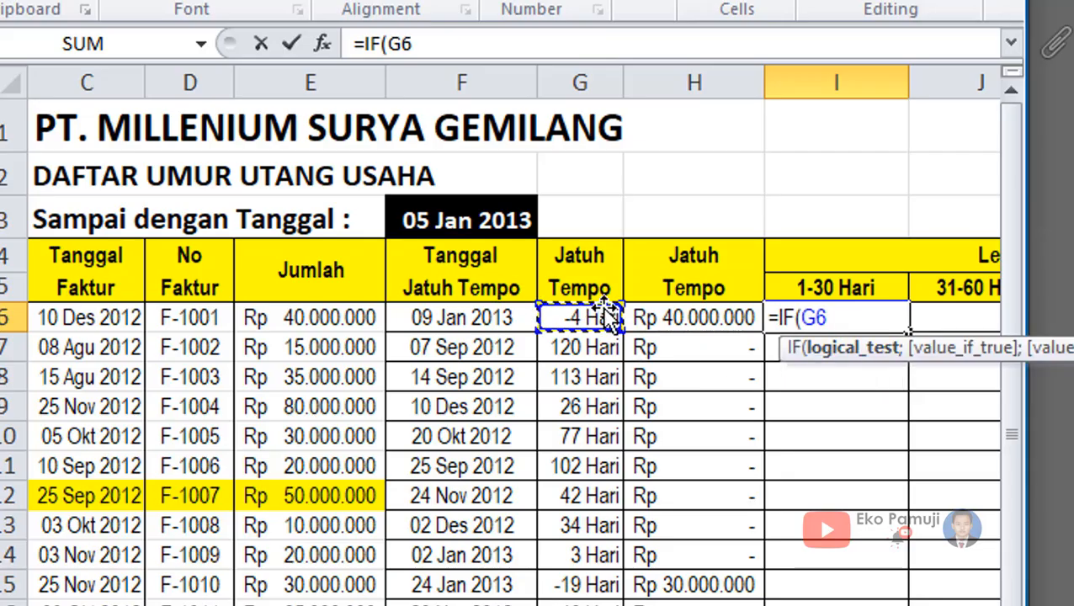
{"action": "type", "text": "<"}
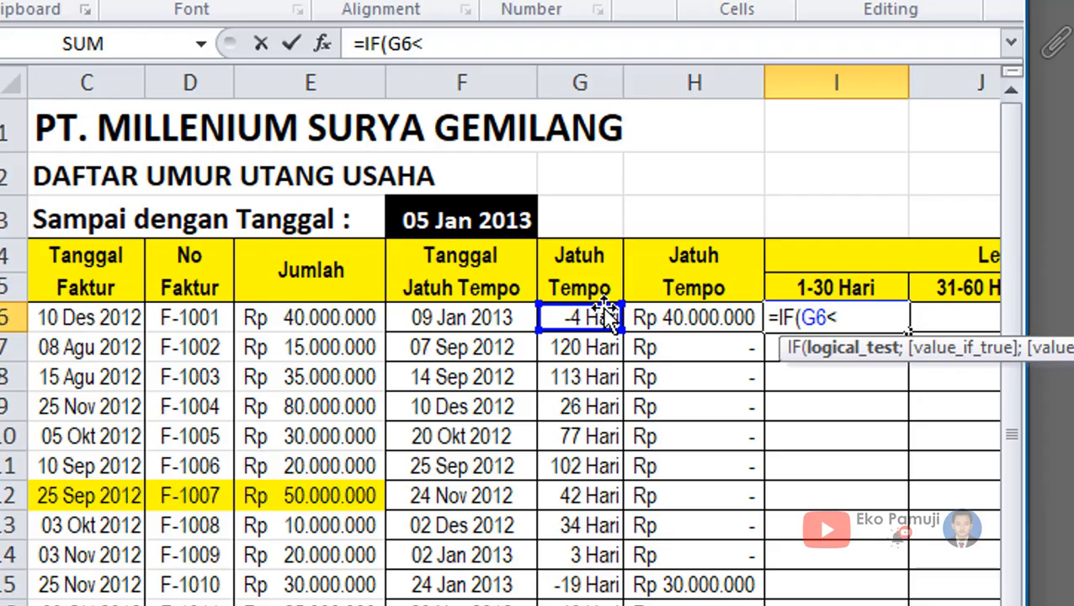
{"action": "type", "text": "0;"}
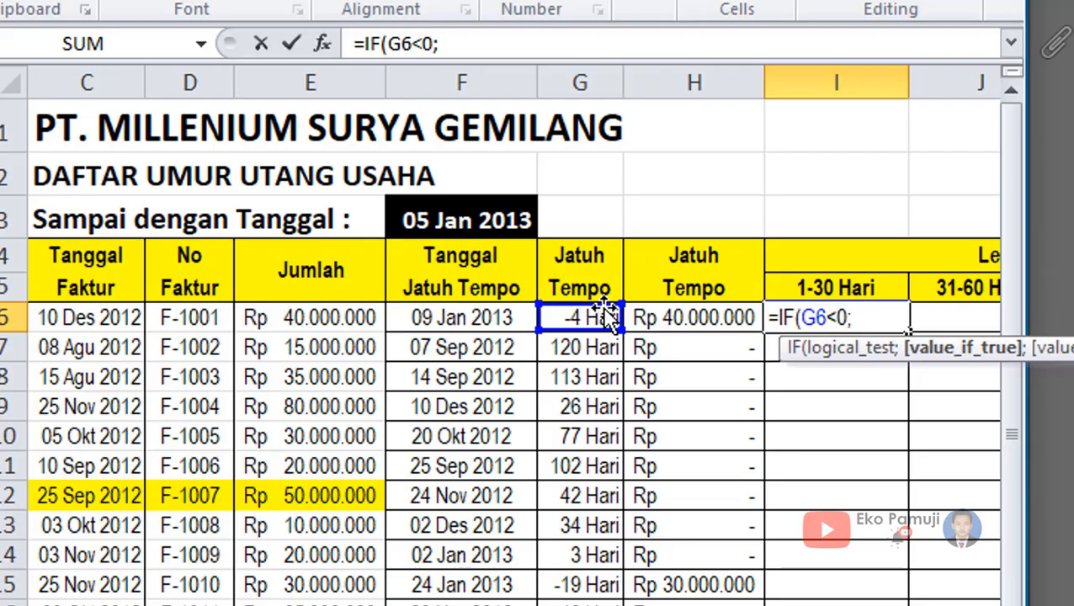
{"action": "type", "text": "0;"}
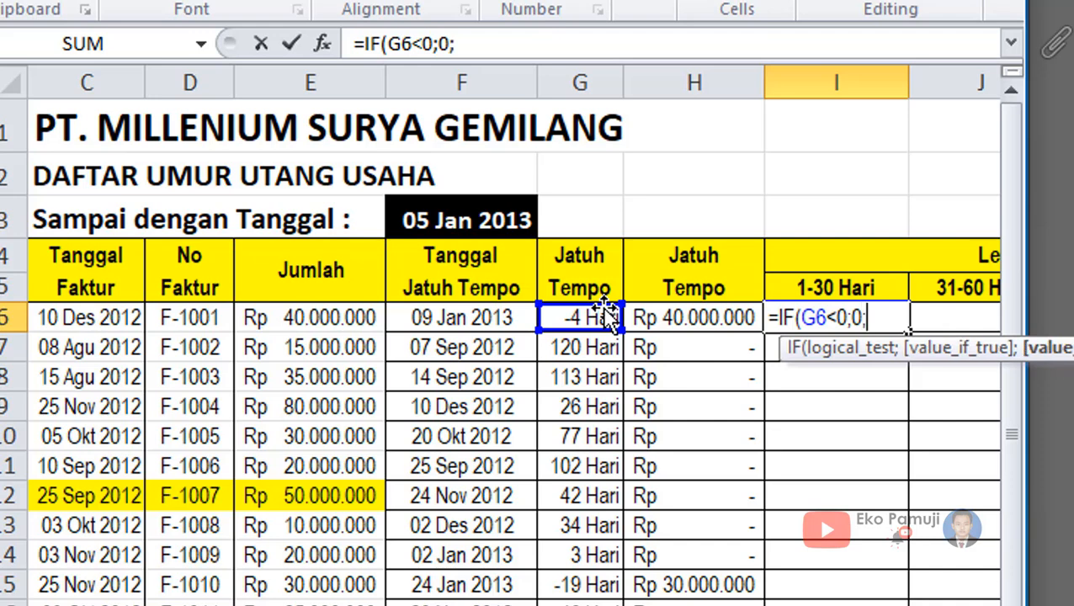
Nest a second IF in the I6 formula that returns 0 when G6 exceeds 30, adding IF(G6>30;0.
{"action": "type", "text": "I"}
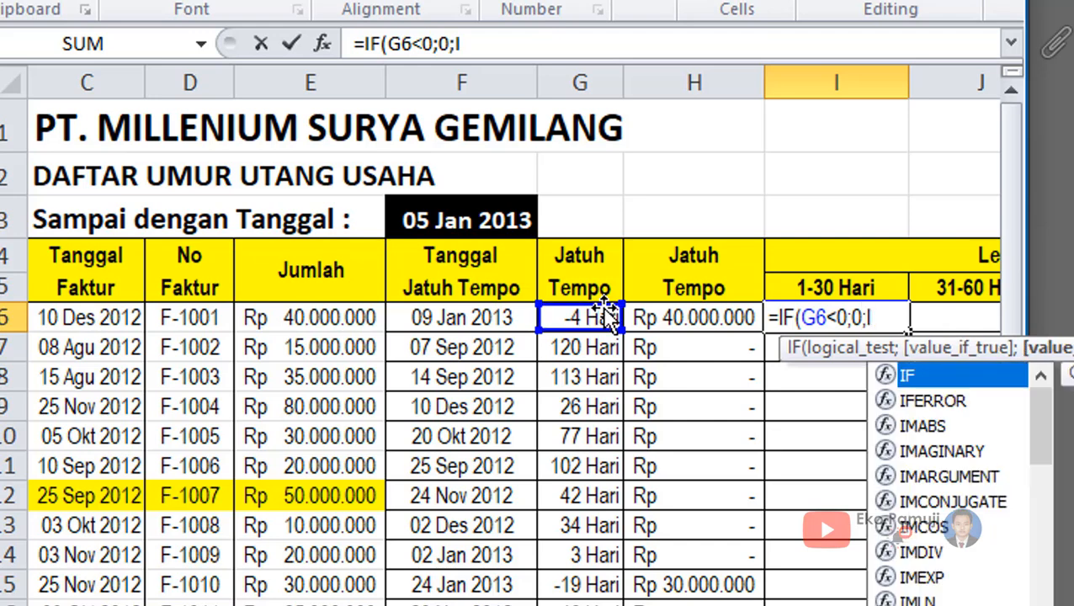
{"action": "type", "text": "F("}
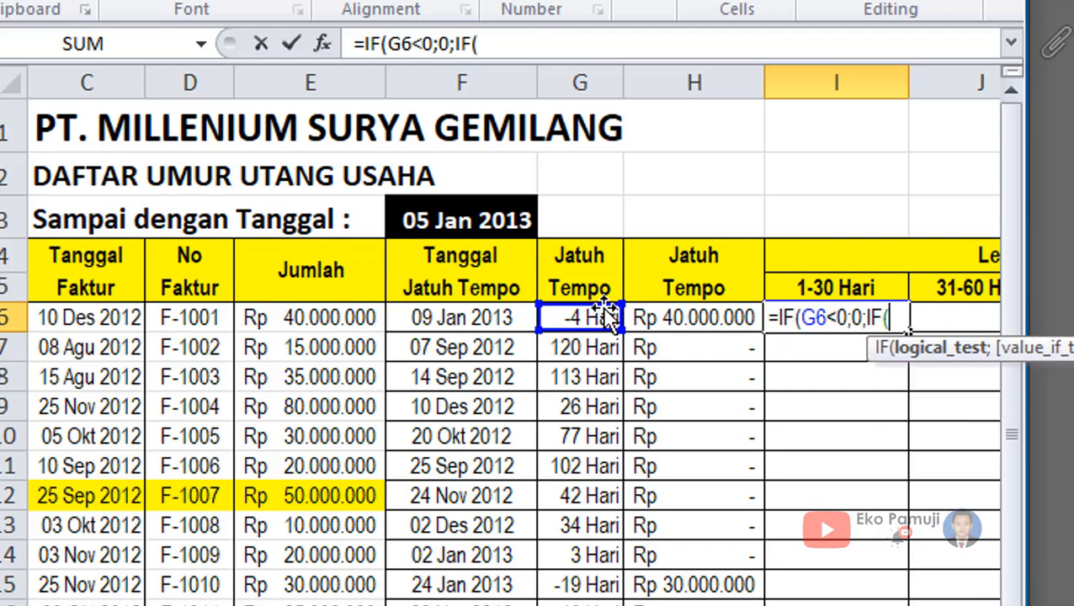
{"action": "left_click", "coordinate": [605, 322]}
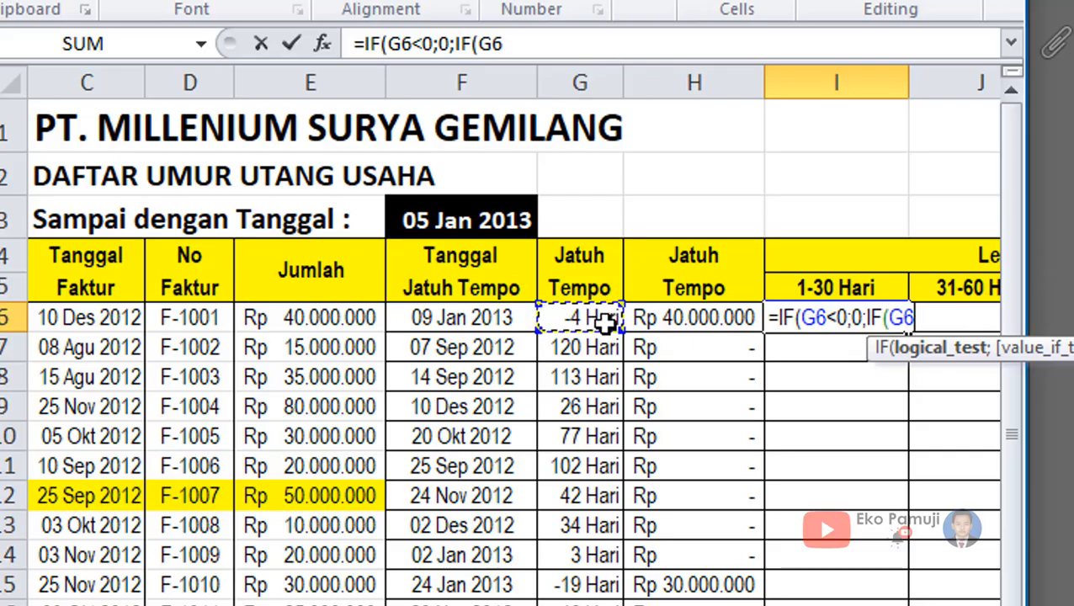
{"action": "type", "text": ">"}
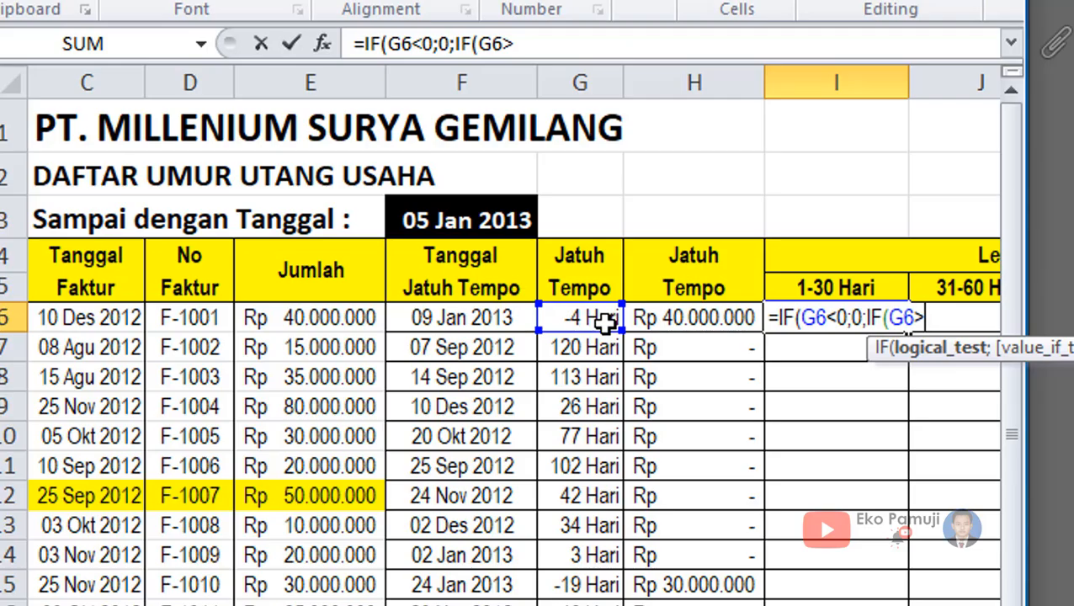
{"action": "type", "text": "30"}
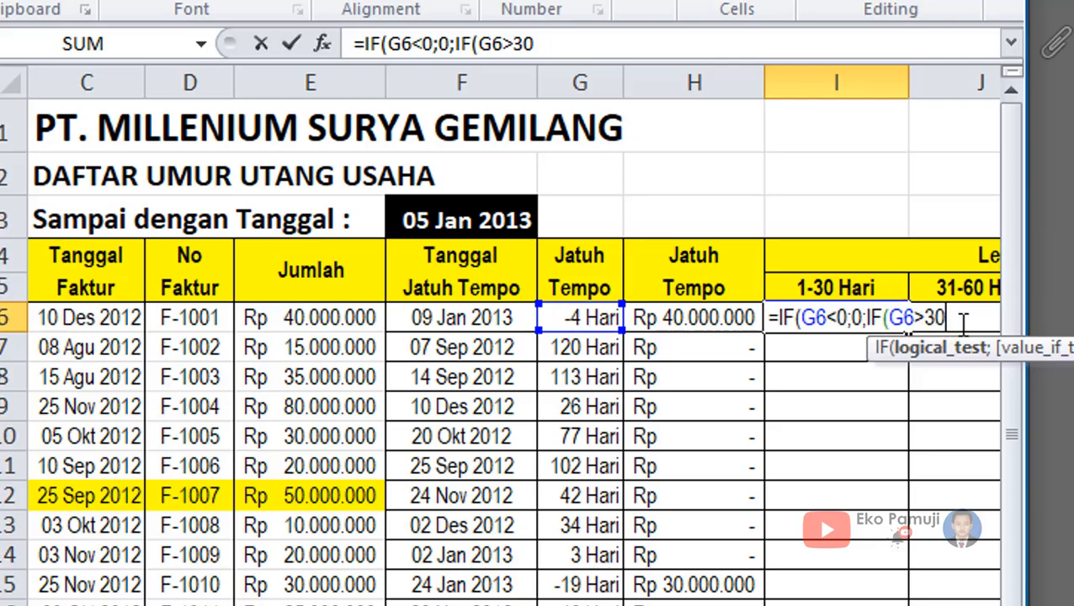
{"action": "type", "text": ";0"}
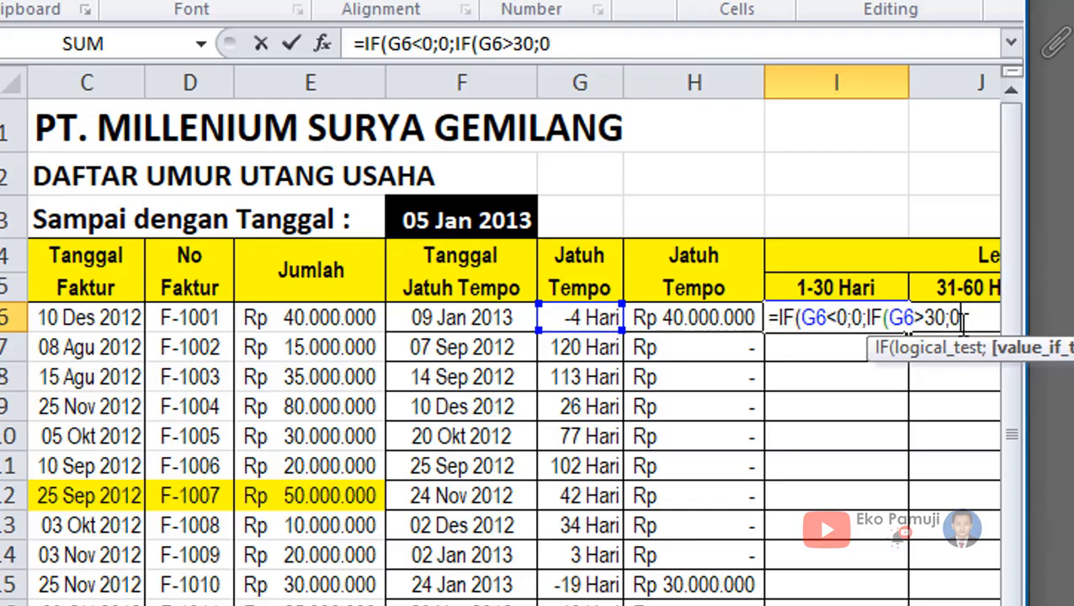
Set the first logical test of the I6 formula to G6<1.
{"action": "double_click", "coordinate": [840, 325]}
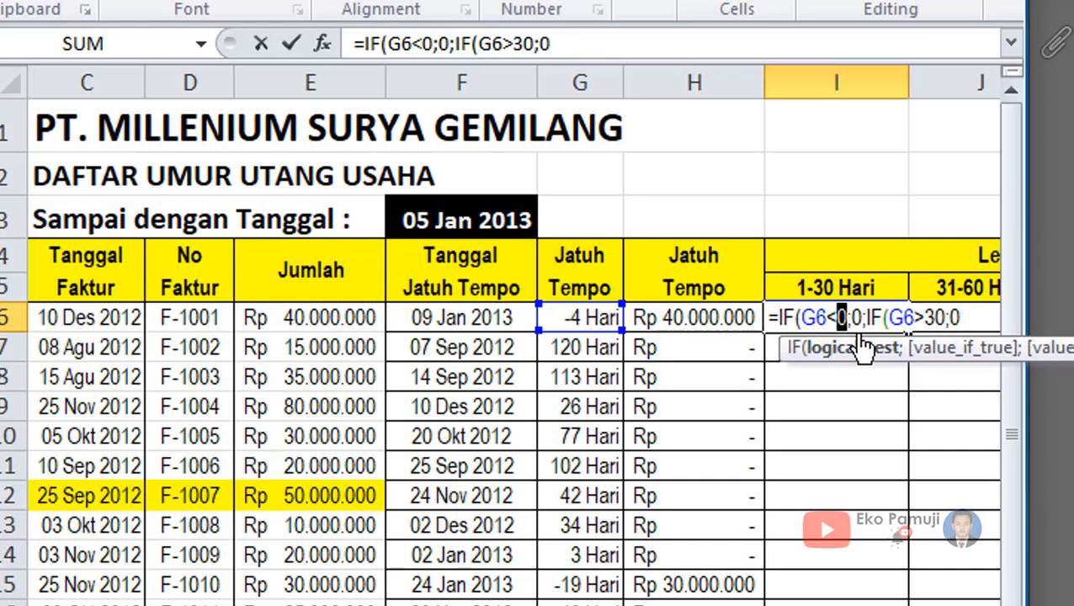
{"action": "type", "text": "1"}
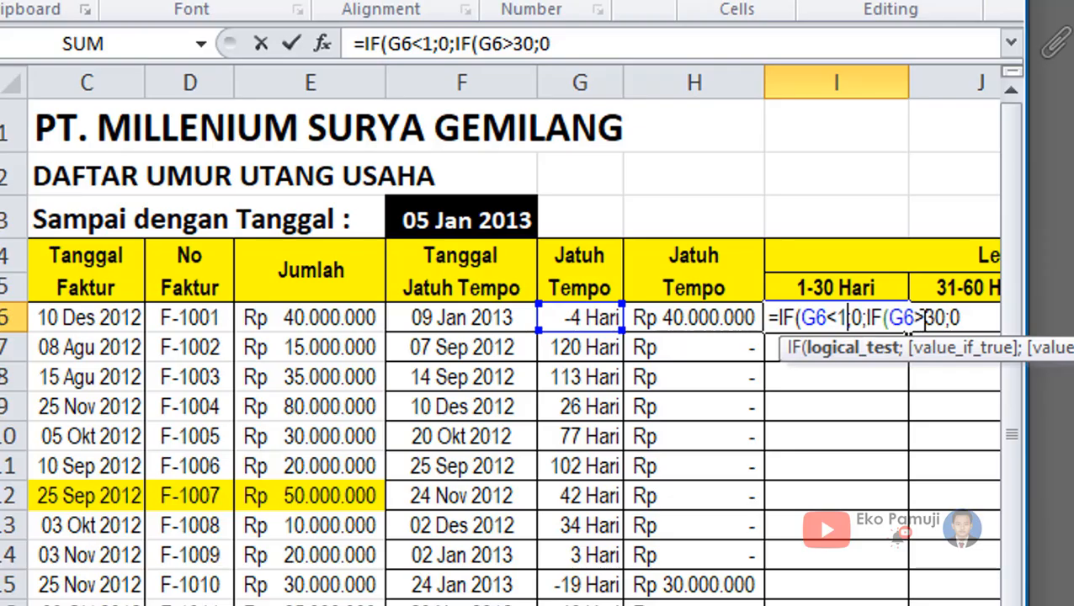
{"action": "left_click", "coordinate": [952, 317]}
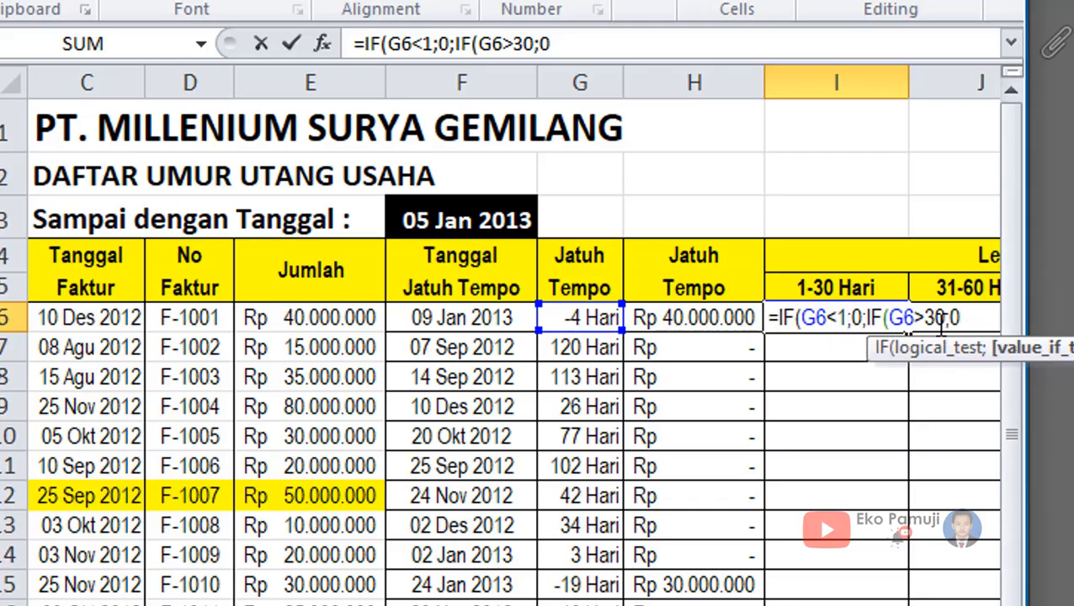
Complete the I6 formula with E6-E19 as the nested IF's false result and close both parentheses.
{"action": "type", "text": ";"}
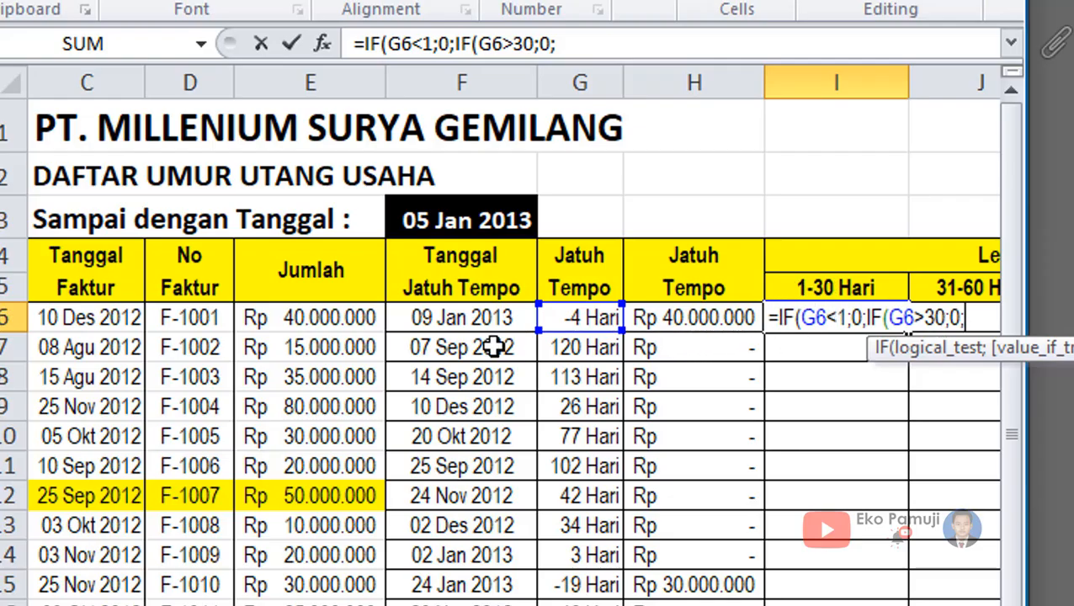
{"action": "left_click", "coordinate": [320, 317]}
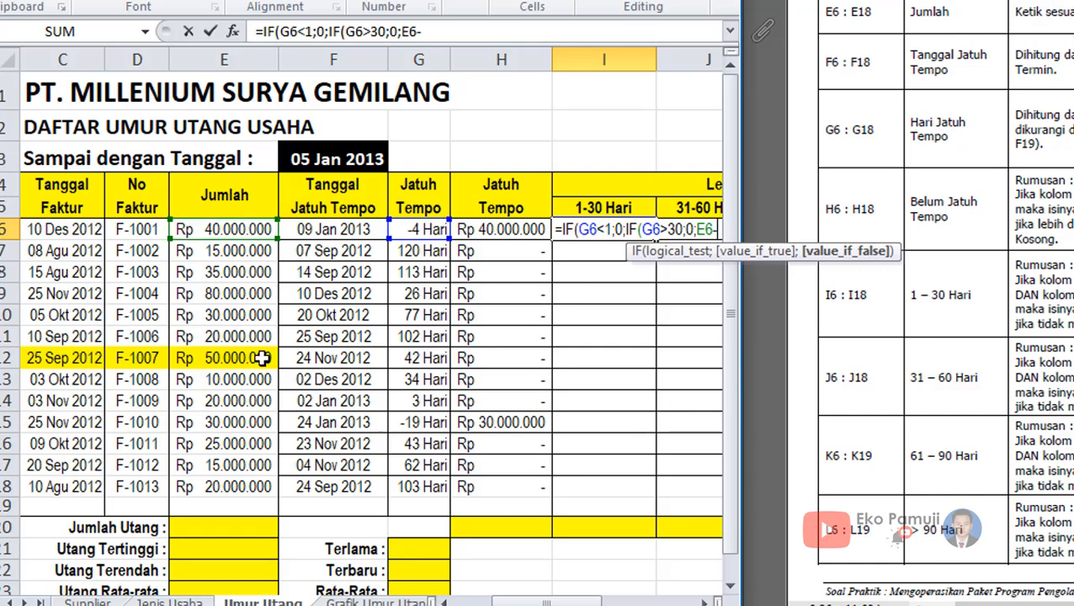
{"action": "left_click", "coordinate": [257, 503]}
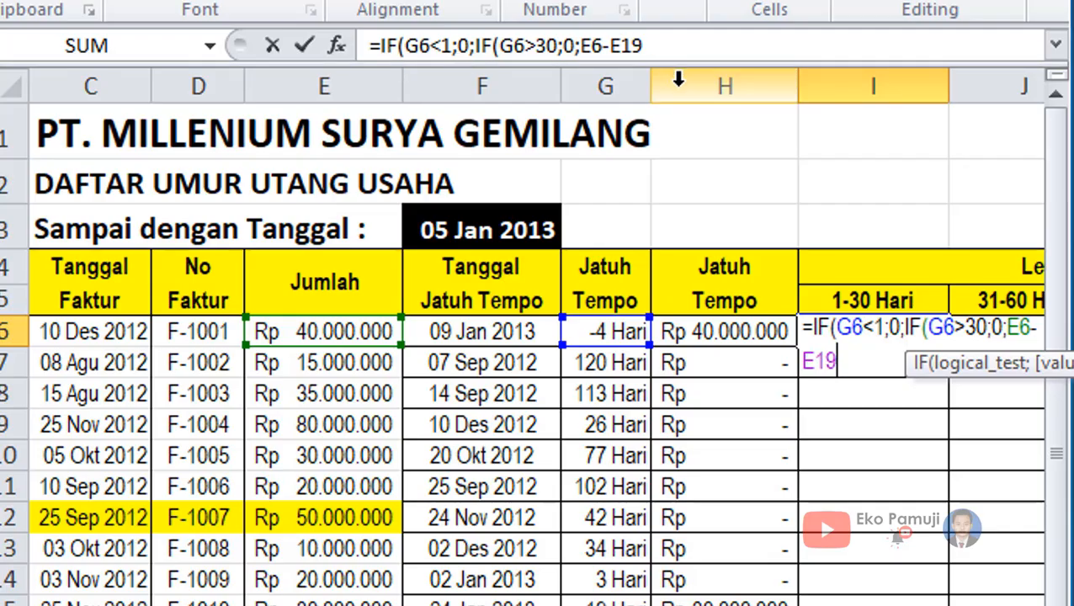
{"action": "type", "text": "))"}
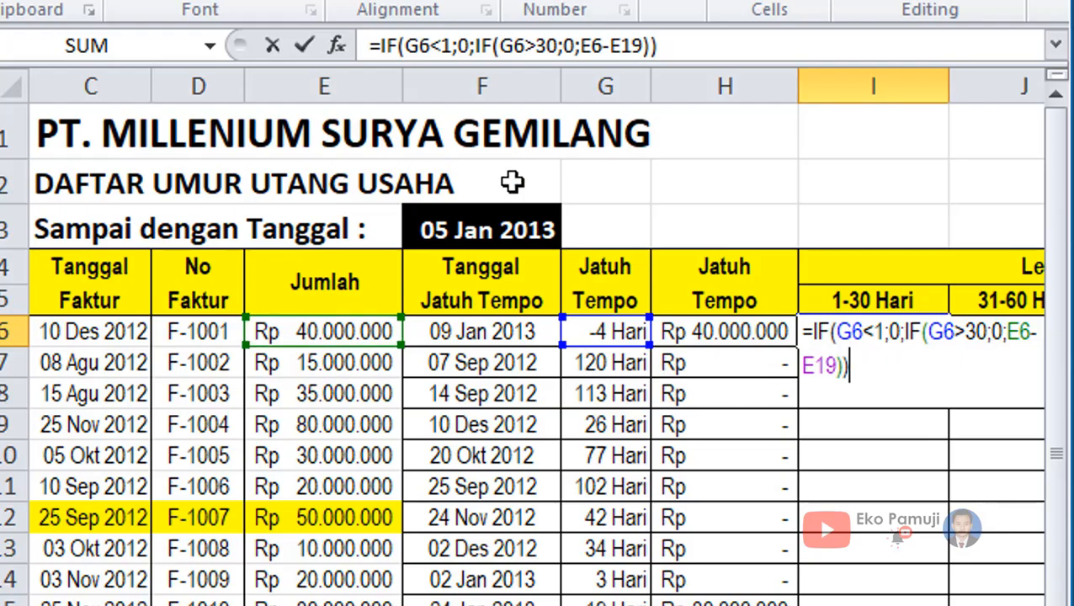
Make the E19 reference absolute in I6 so the formula reads =IF(G6<1;0;IF(G6>30;0;E6-$E$19)).
{"action": "left_click", "coordinate": [615, 48]}
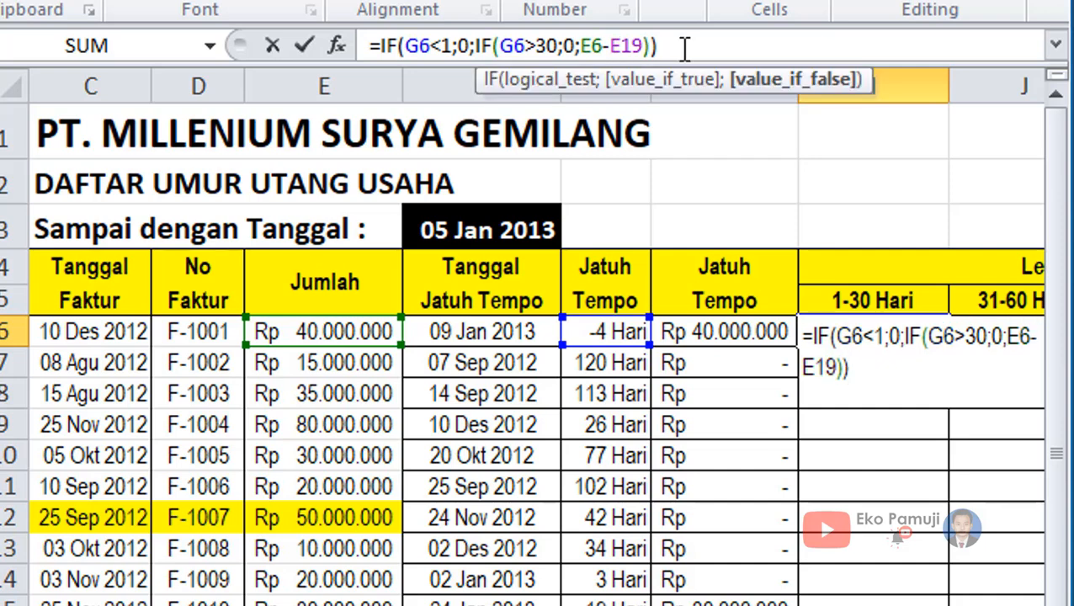
{"action": "type", "text": "$E"}
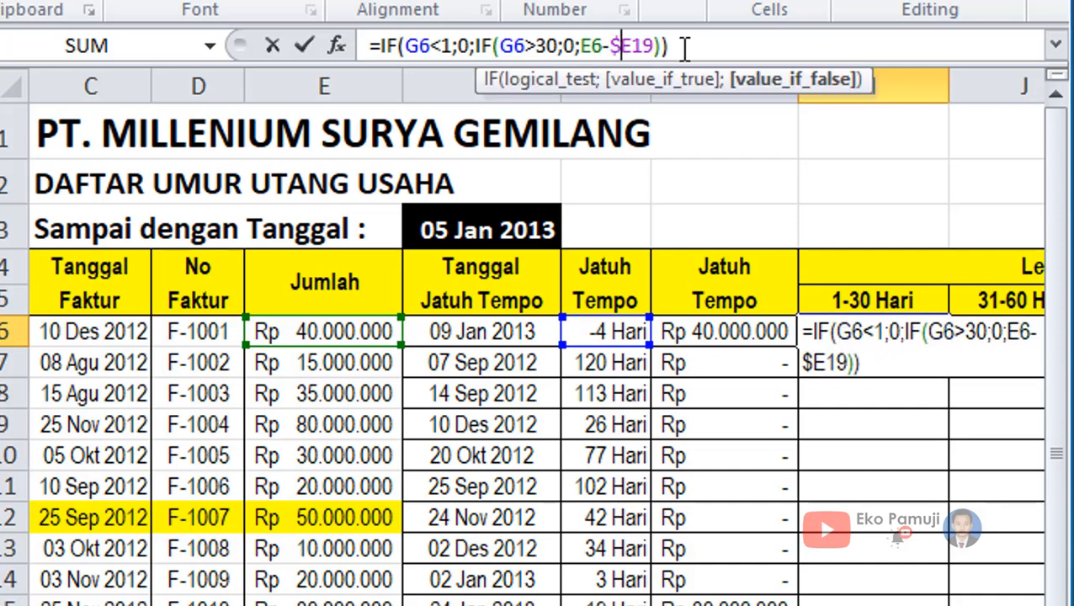
{"action": "type", "text": "$"}
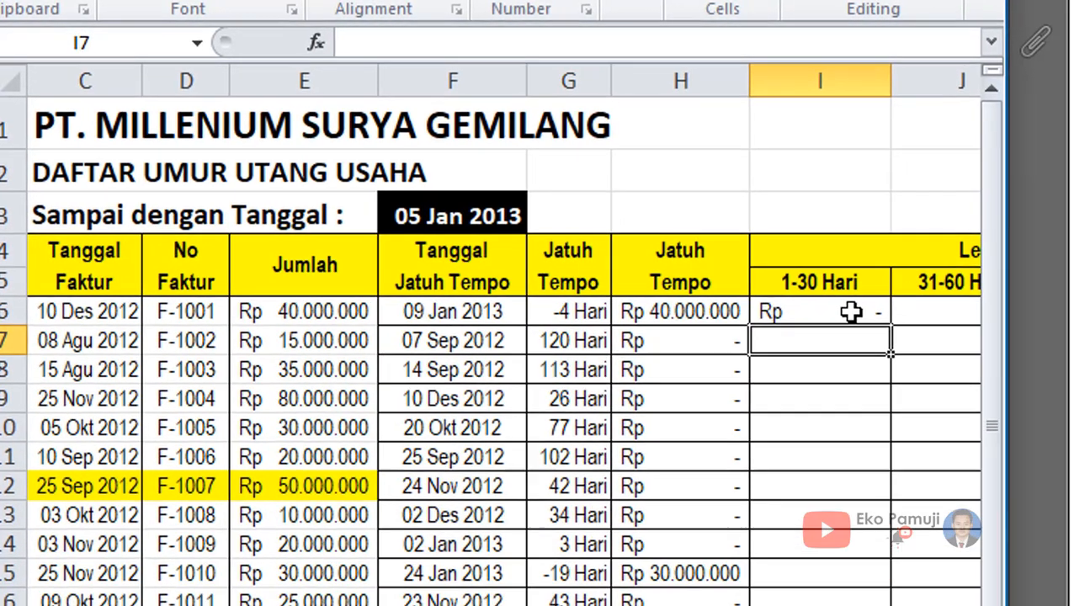
Fill the I6 formula down through I18 and compare invoice F-1004's overdue days with its 1-30 Hari result.
{"action": "left_click", "coordinate": [906, 333]}
{"action": "left_click_drag", "start_coordinate": [652, 241], "coordinate": [609, 473]}
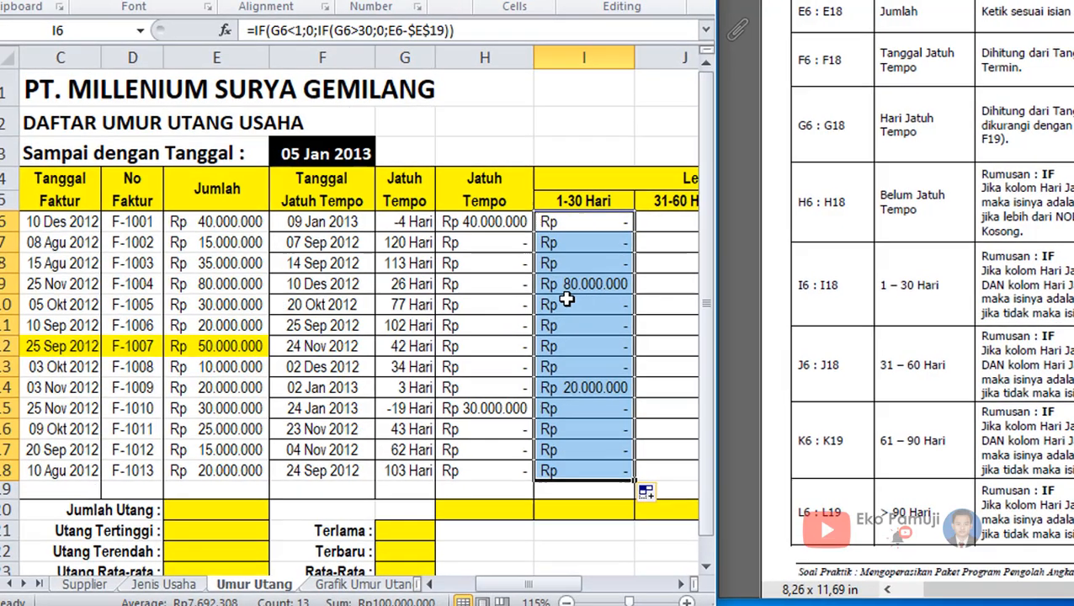
{"action": "left_click", "coordinate": [567, 301]}
{"action": "left_click_drag", "start_coordinate": [413, 281], "coordinate": [573, 284]}
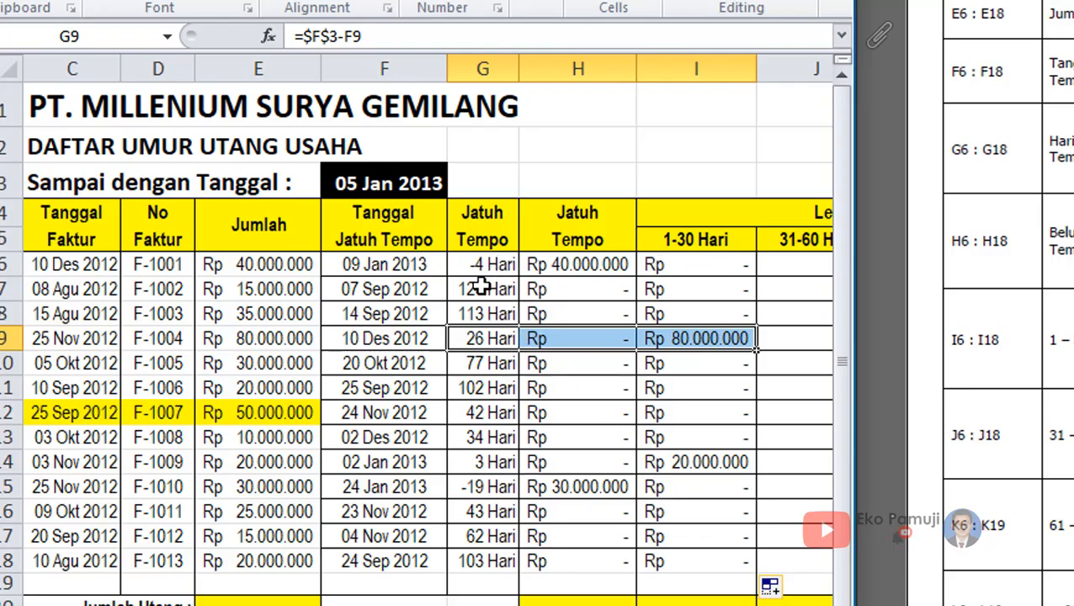
Compare invoice F-1002's overdue days with its Jatuh Tempo and 1-30 Hari results.
{"action": "left_click_drag", "start_coordinate": [480, 287], "coordinate": [692, 288]}
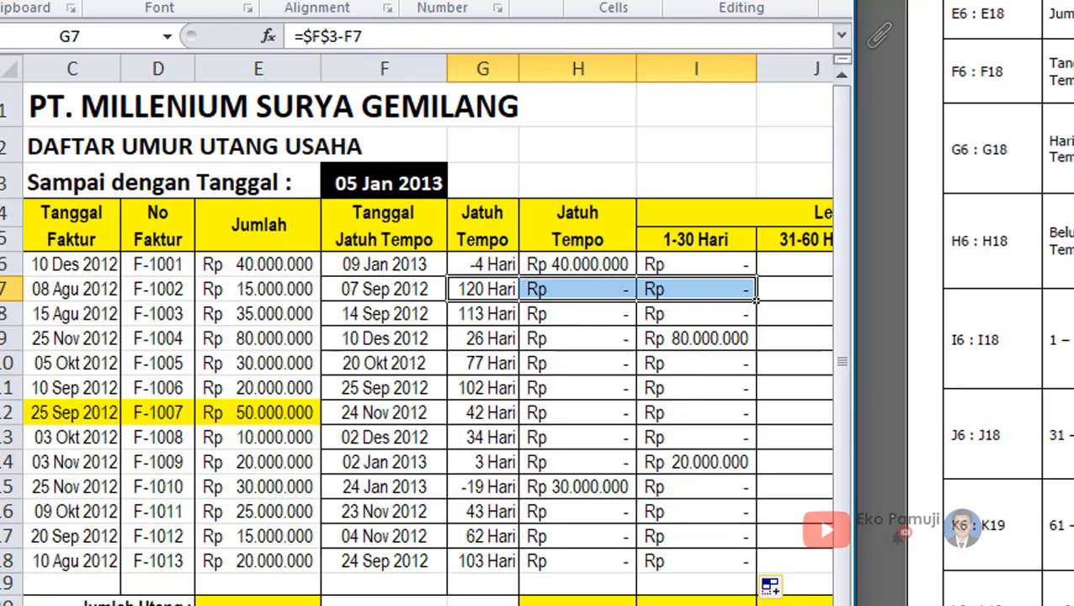
{"action": "scroll", "coordinate": [421, 379], "scroll_direction": "right", "scroll_amount": 3}
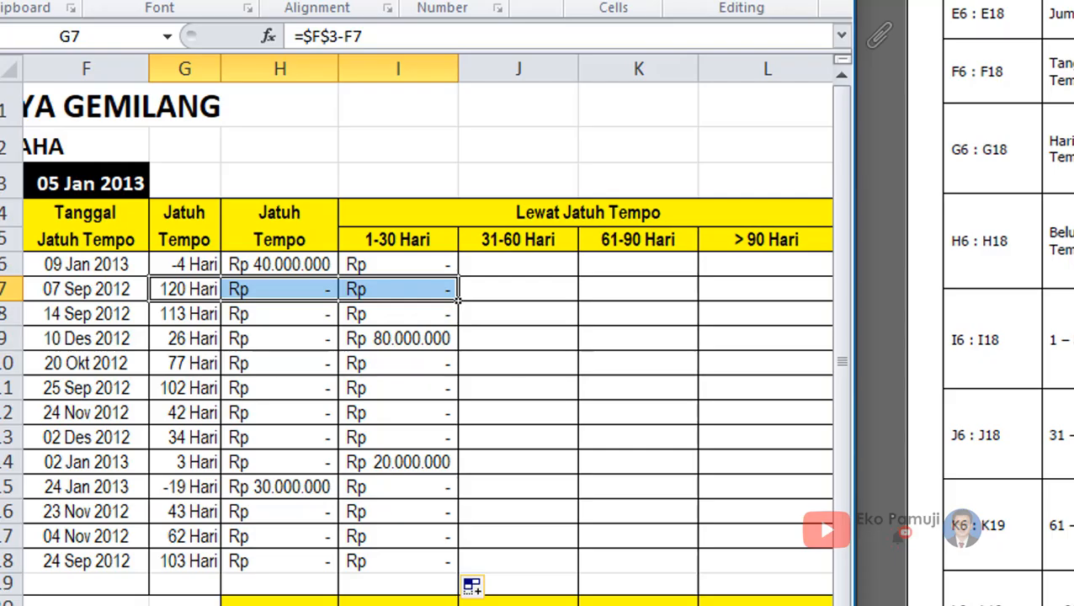
{"action": "left_click", "coordinate": [492, 268]}
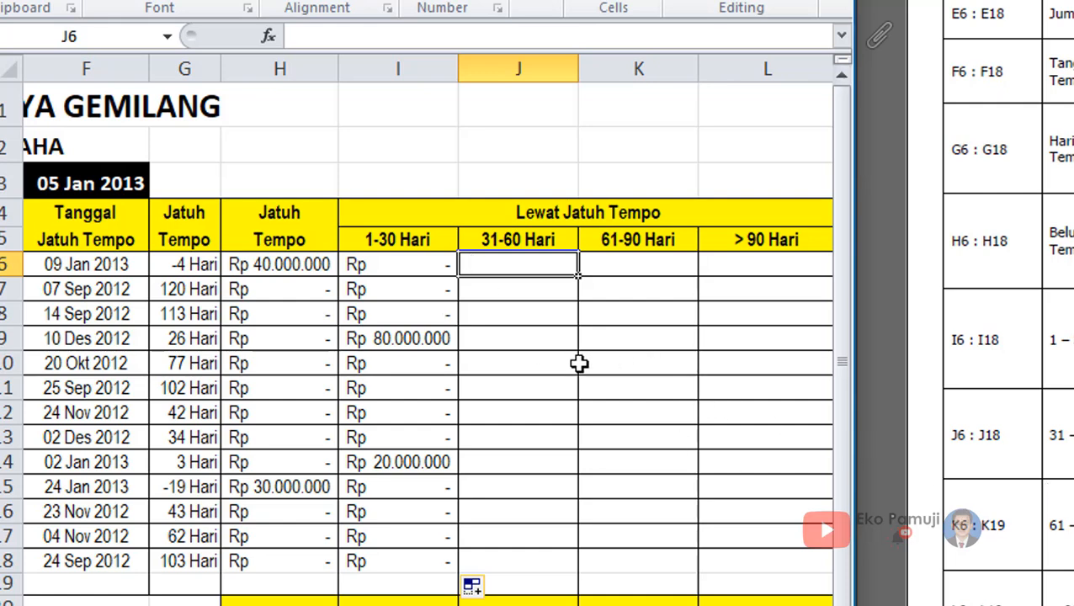
Copy the formula text of I6 and paste it unchanged into J6 under 31-60 Hari.
{"action": "left_click", "coordinate": [396, 266]}
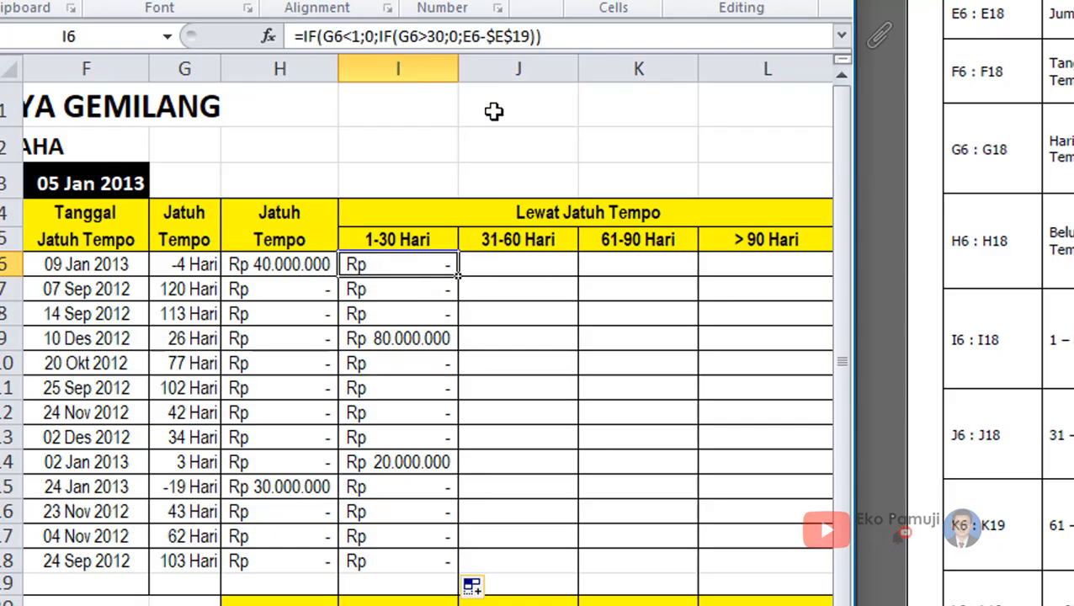
{"action": "left_click_drag", "start_coordinate": [552, 35], "coordinate": [295, 37]}
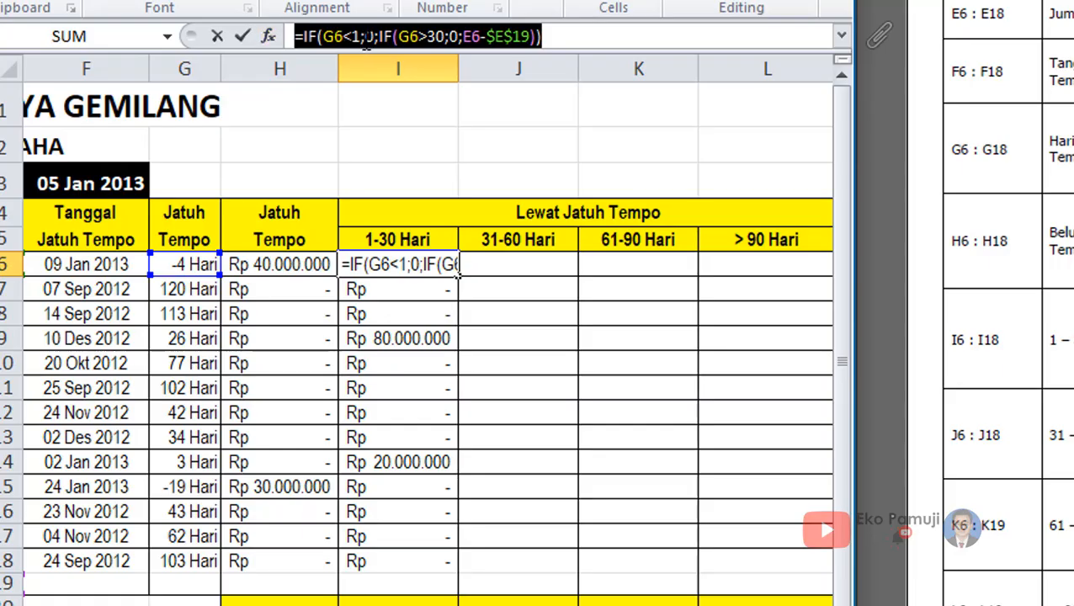
{"action": "right_click", "coordinate": [364, 48]}
{"action": "left_click", "coordinate": [398, 84]}
{"action": "key", "text": "Return"}
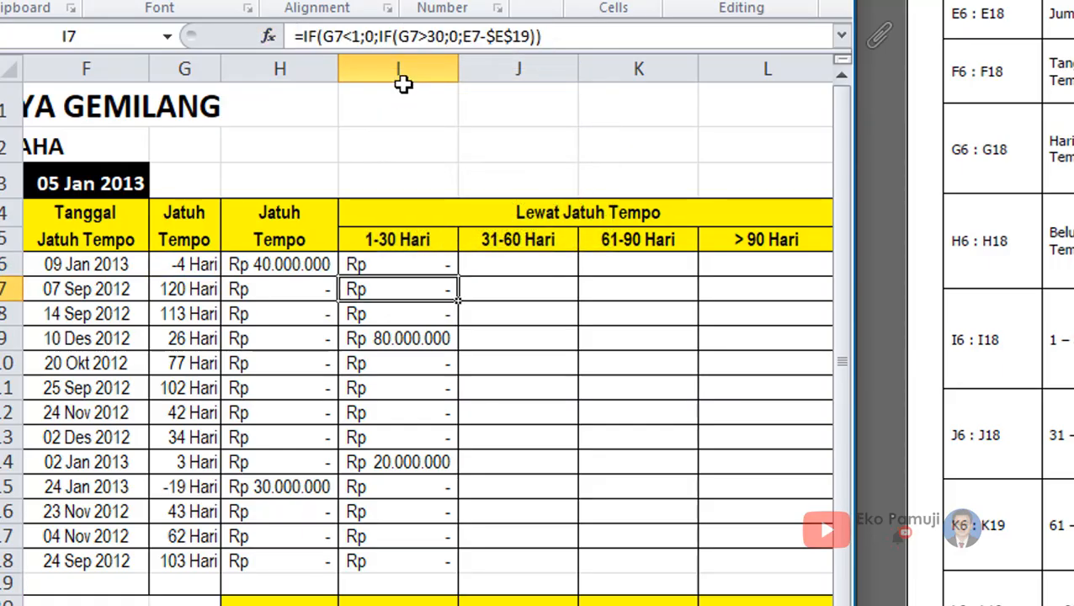
{"action": "left_click", "coordinate": [515, 266]}
{"action": "double_click", "coordinate": [516, 265]}
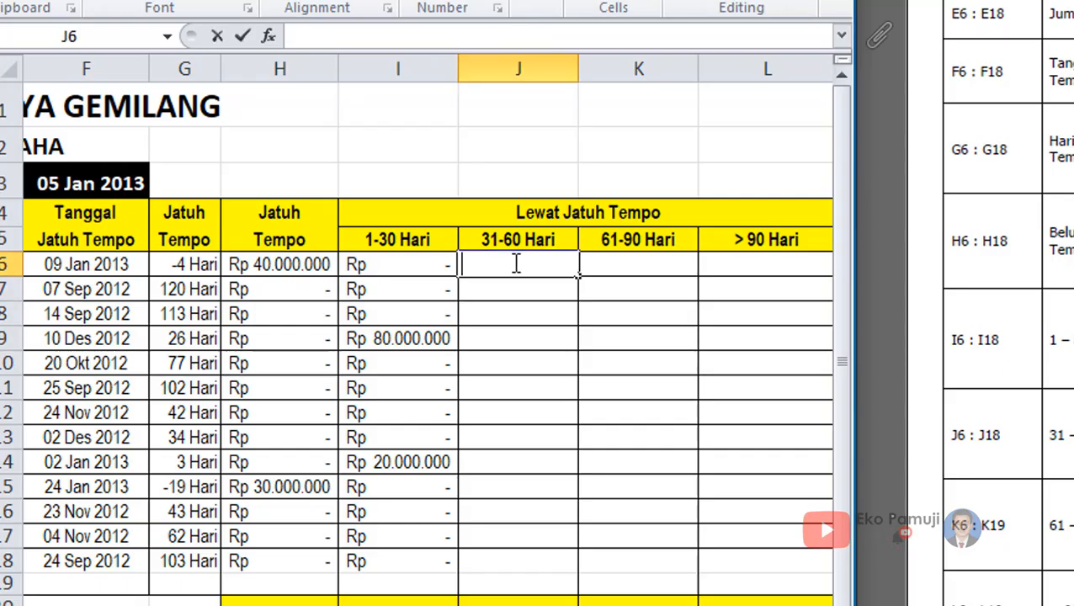
{"action": "right_click", "coordinate": [497, 266]}
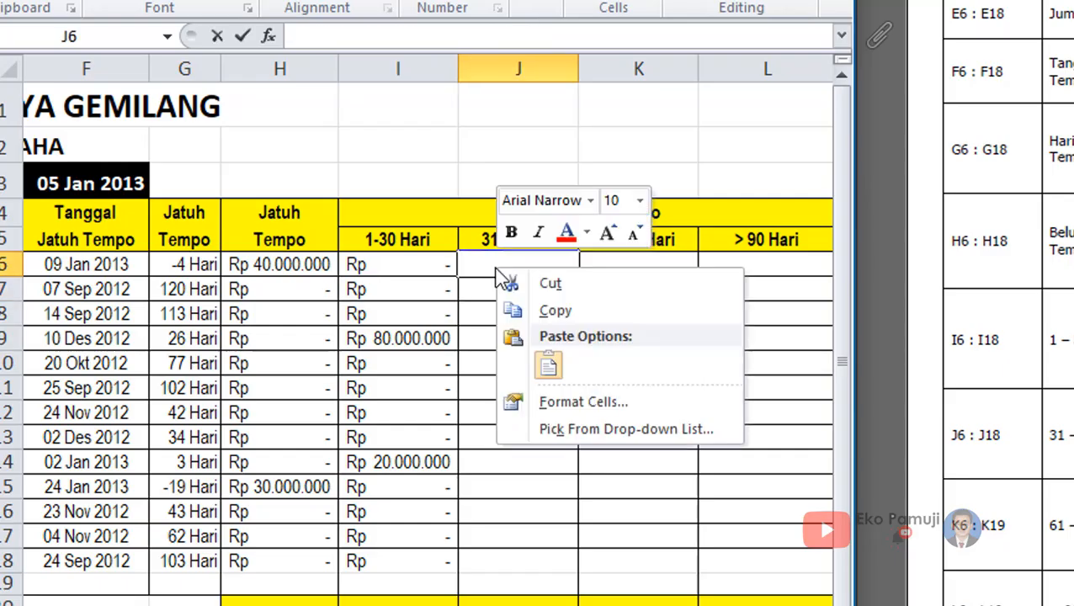
{"action": "left_click", "coordinate": [550, 363]}
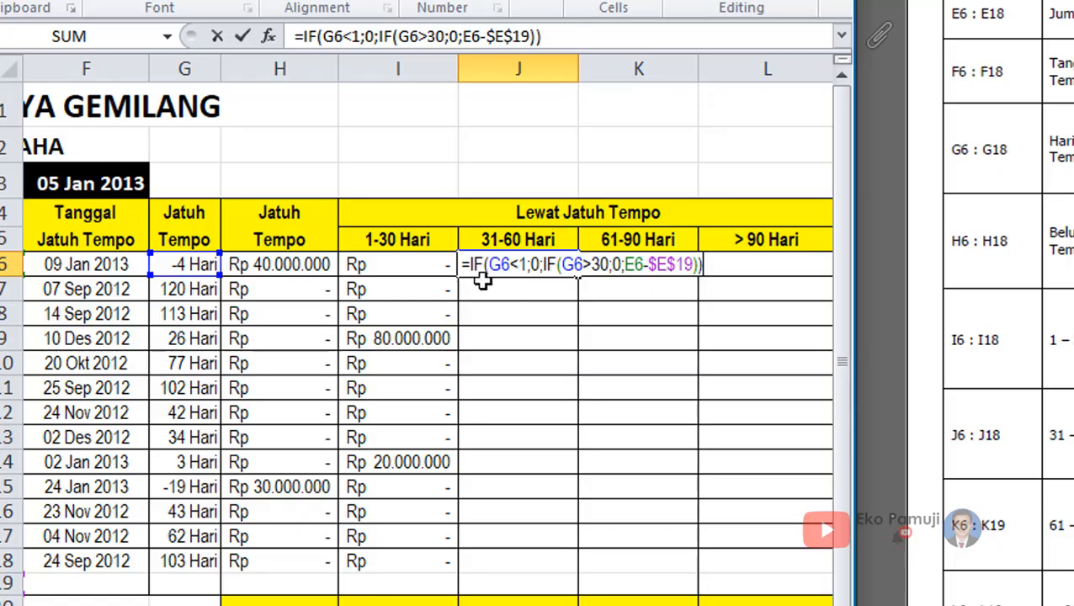
Change the limits in the J6 formula to 31 and 60 so it reads =IF(G6<31;0;IF(G6>60;0;E6-$E$19)).
{"action": "double_click", "coordinate": [357, 37]}
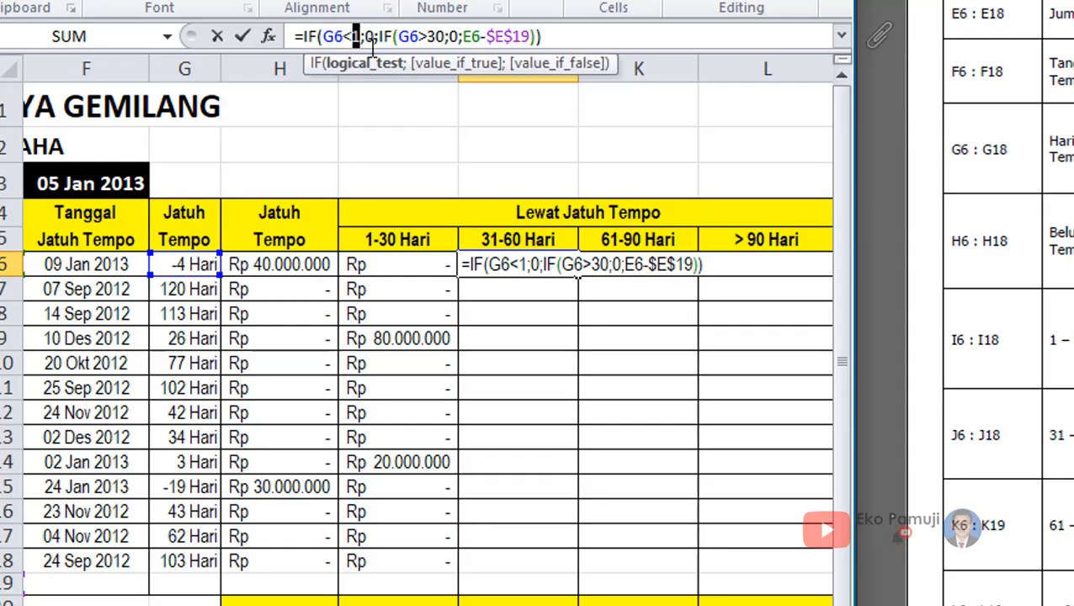
{"action": "type", "text": "31"}
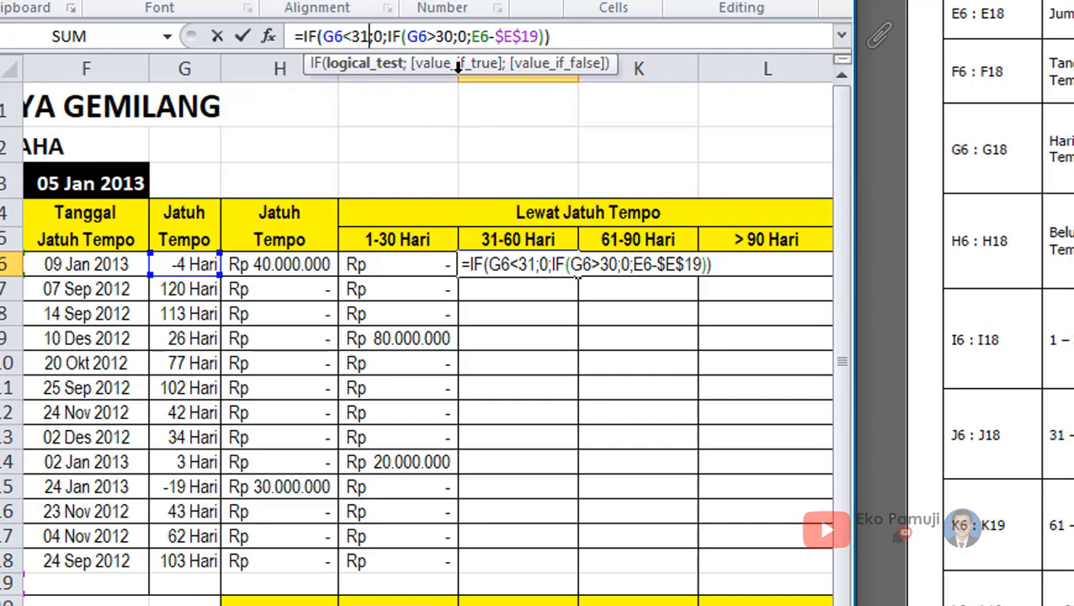
{"action": "left_click_drag", "start_coordinate": [433, 37], "coordinate": [444, 36]}
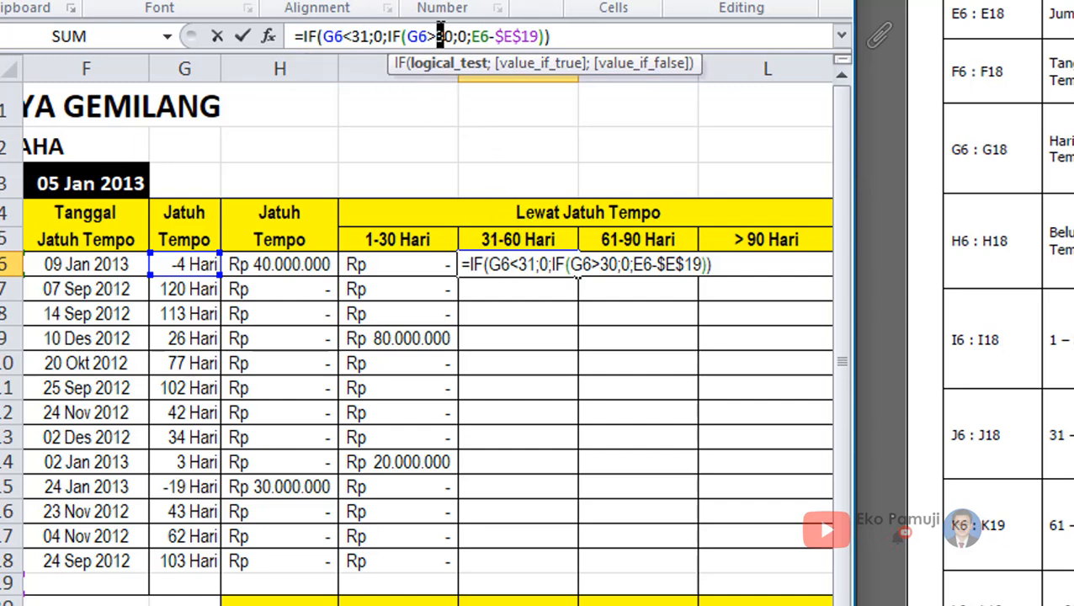
{"action": "type", "text": "6"}
{"action": "left_click", "coordinate": [578, 33]}
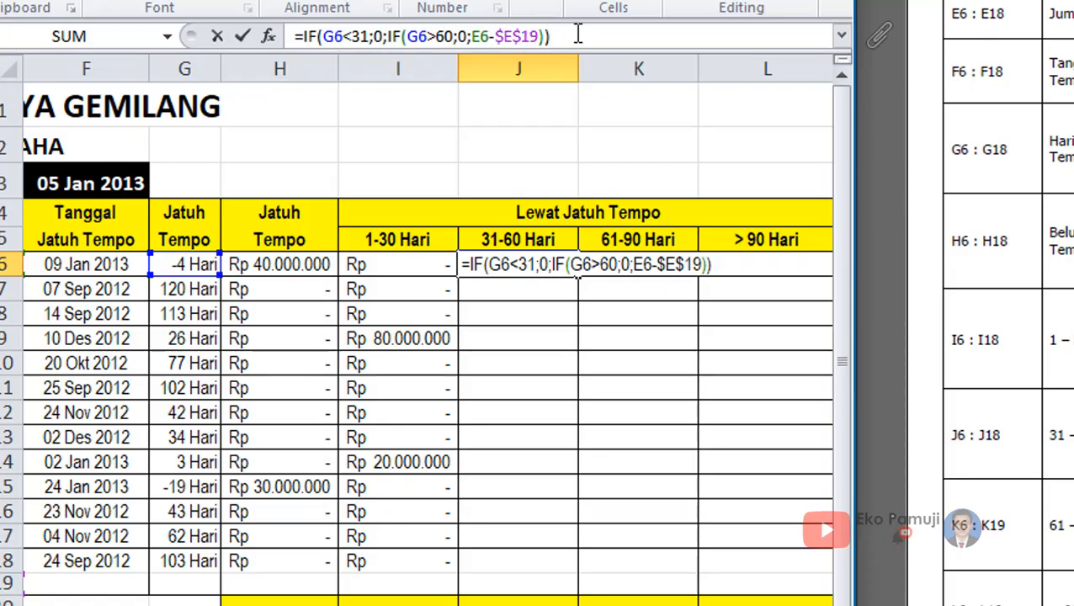
{"action": "key", "text": "Return"}
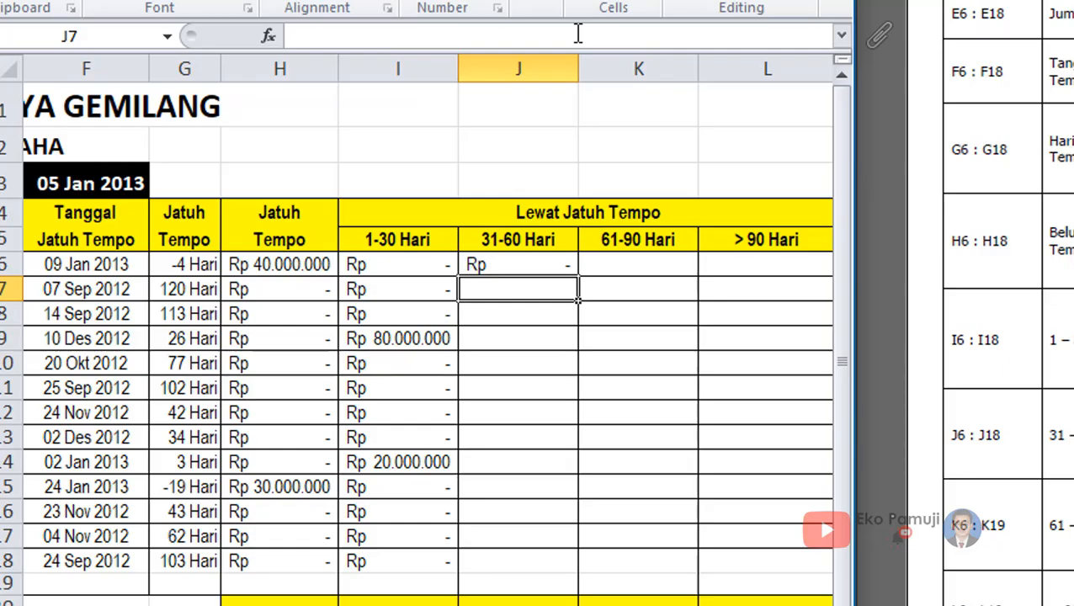
Fill the J6 formula down through J18 and compare the overdue days in rows 12 and 13 with their 31-60 Hari results.
{"action": "left_click", "coordinate": [568, 270]}
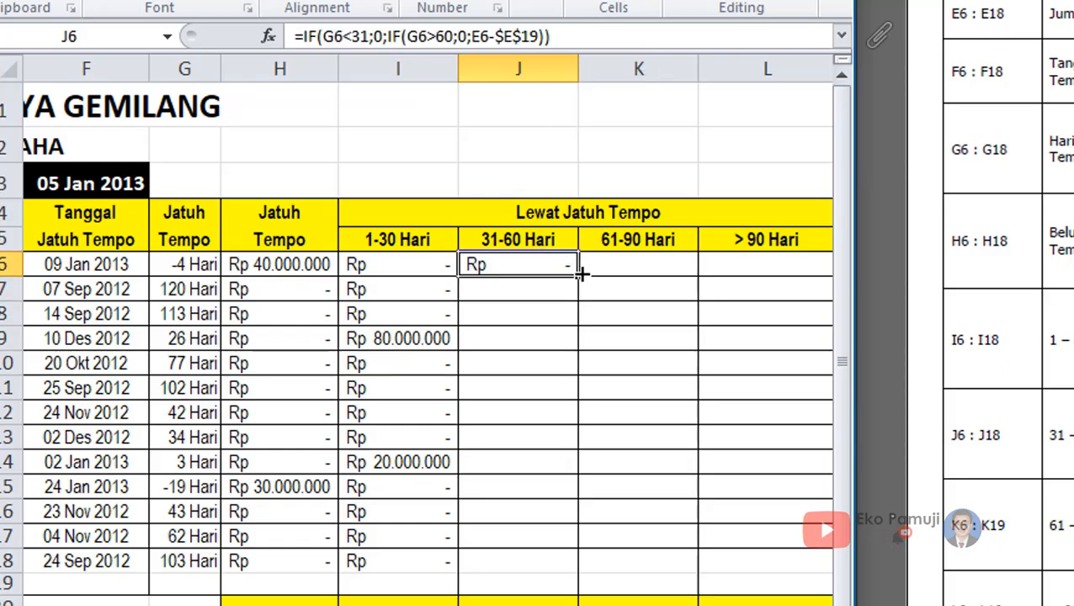
{"action": "left_click_drag", "start_coordinate": [580, 276], "coordinate": [539, 575]}
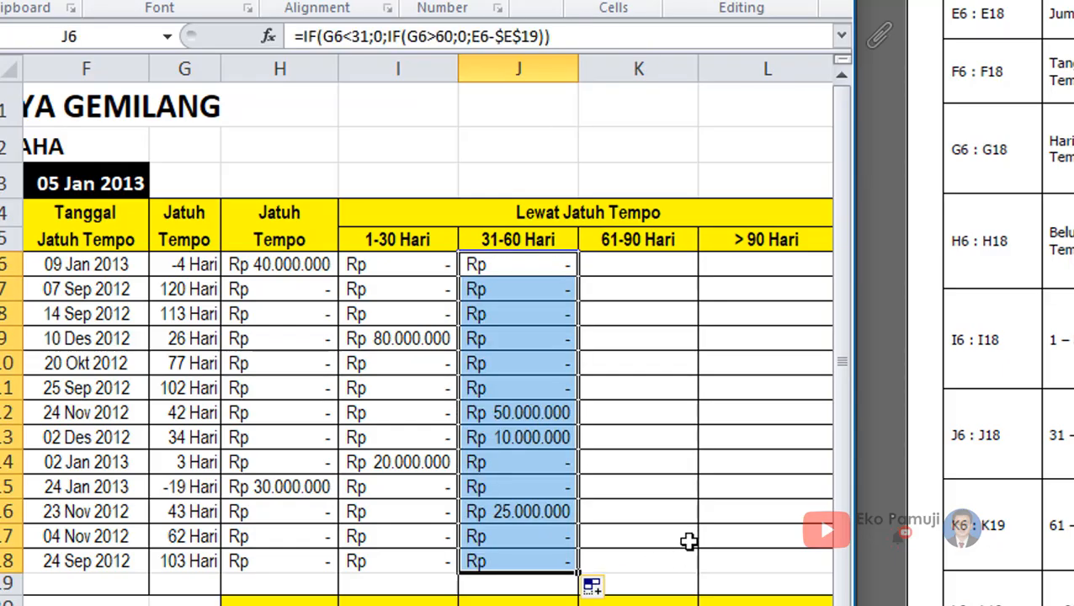
{"action": "left_click", "coordinate": [507, 410]}
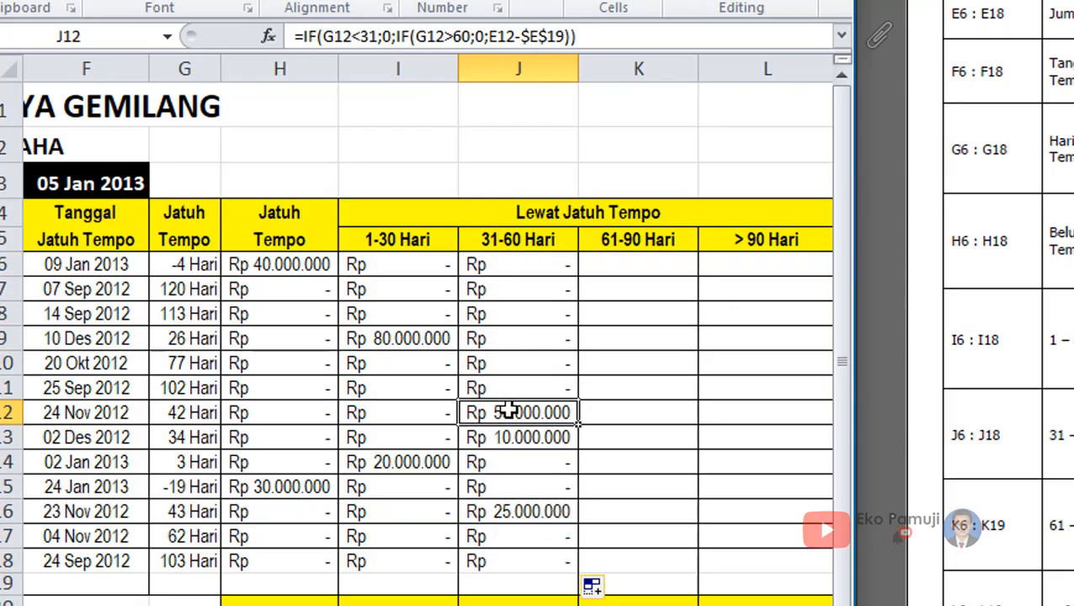
{"action": "left_click_drag", "start_coordinate": [507, 411], "coordinate": [186, 413]}
{"action": "left_click_drag", "start_coordinate": [542, 434], "coordinate": [195, 437]}
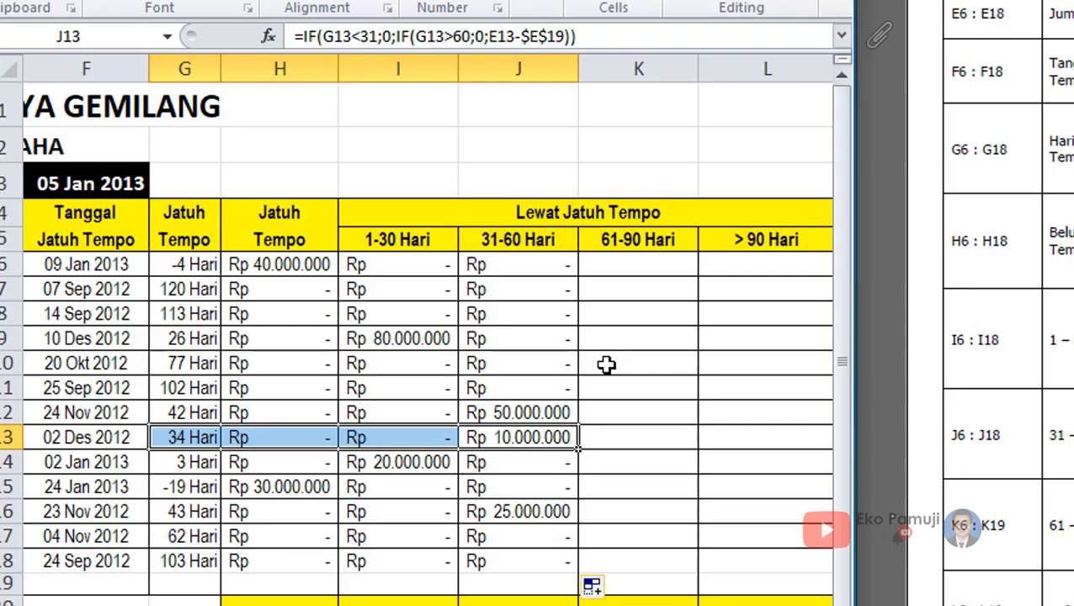
Copy the formula text of J6 and paste it unchanged into K6 under 61-90 Hari.
{"action": "left_click", "coordinate": [623, 268]}
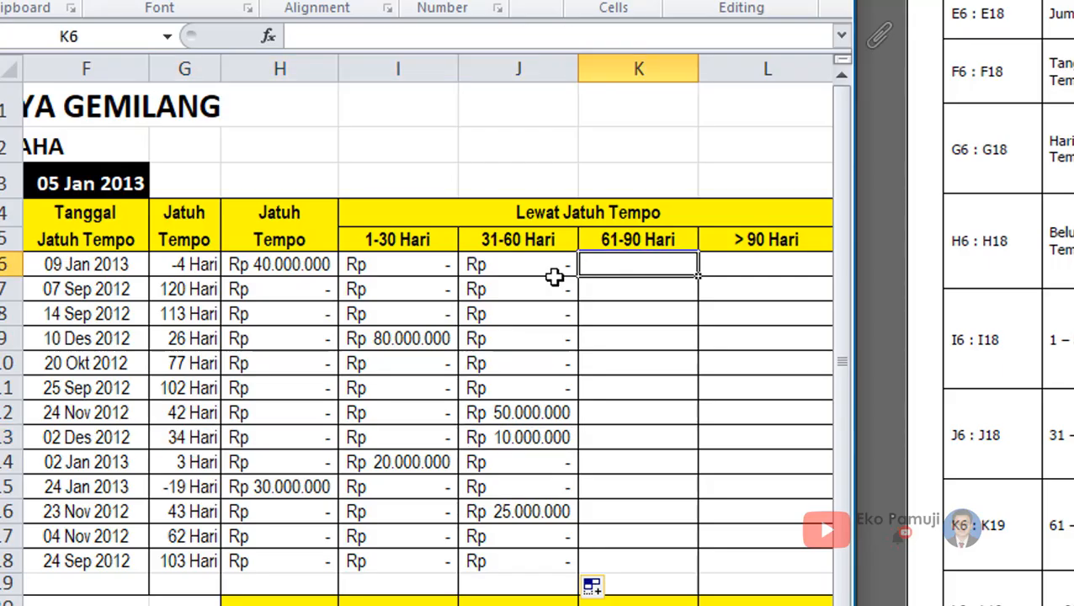
{"action": "left_click", "coordinate": [516, 266]}
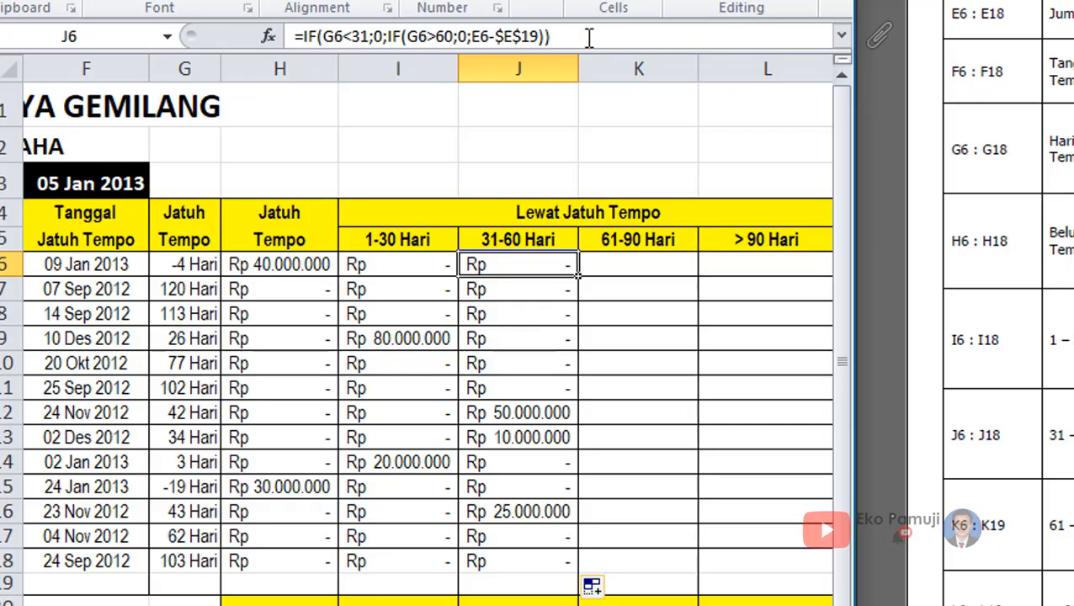
{"action": "left_click_drag", "start_coordinate": [589, 36], "coordinate": [133, 31]}
{"action": "right_click", "coordinate": [355, 34]}
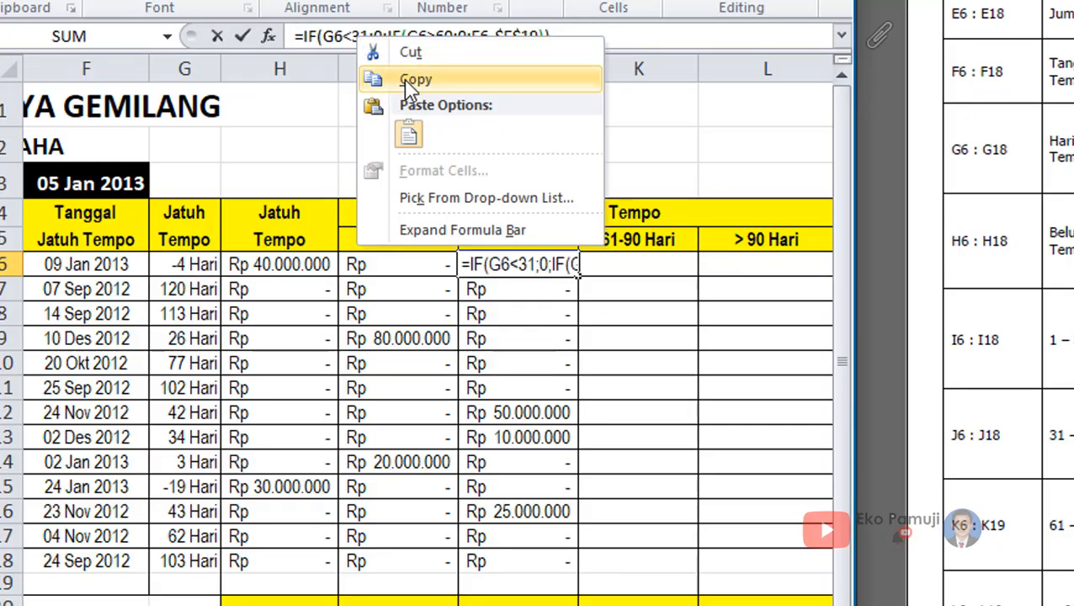
{"action": "left_click", "coordinate": [406, 82]}
{"action": "key", "text": "Return"}
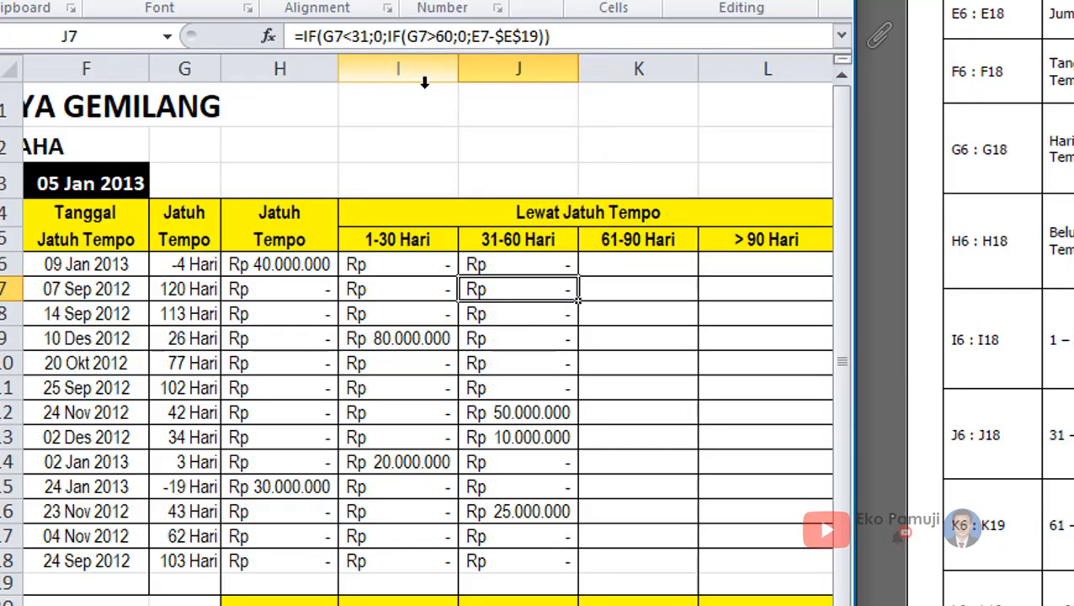
{"action": "left_click", "coordinate": [613, 268]}
{"action": "double_click", "coordinate": [608, 266]}
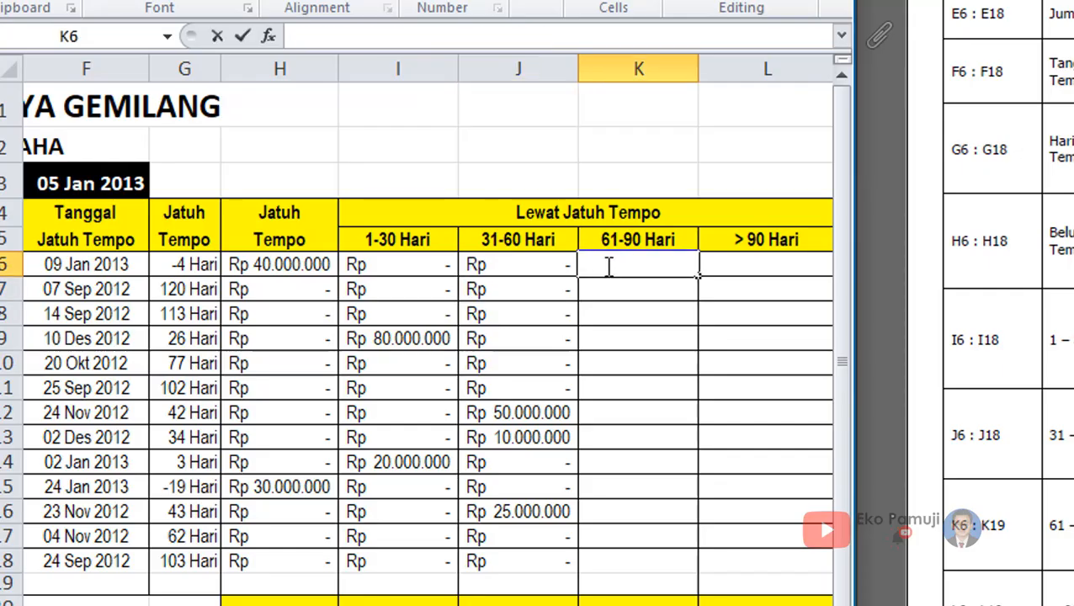
{"action": "key", "text": "ctrl+v"}
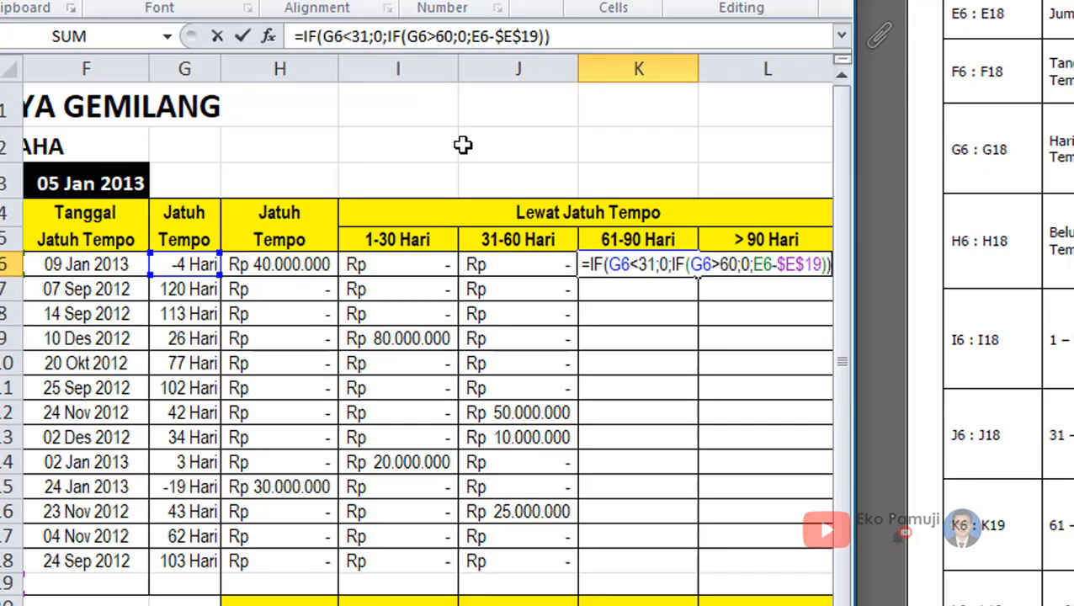
Change the limits in the K6 formula to 61 and 90 so it reads =IF(G6<61;0;IF(G6>90;0;E6-$E$19)).
{"action": "left_click", "coordinate": [361, 34]}
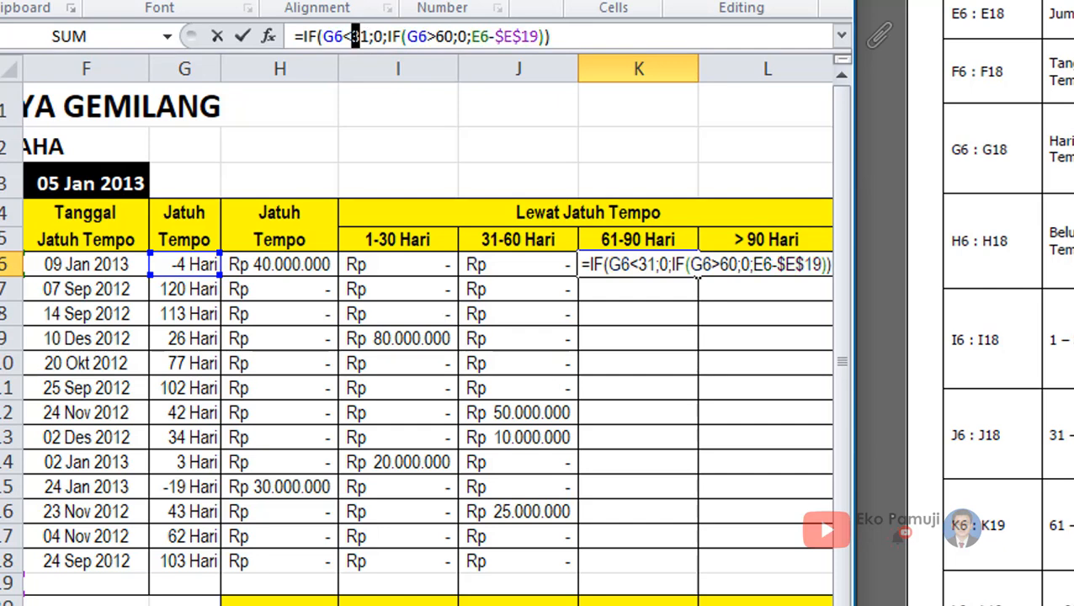
{"action": "type", "text": "6"}
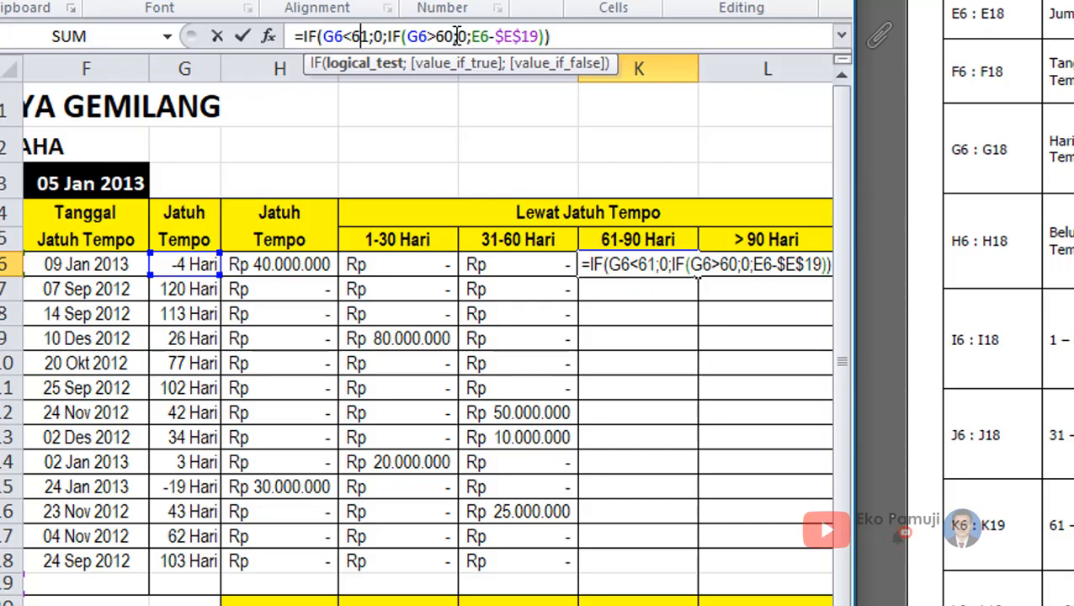
{"action": "left_click_drag", "start_coordinate": [436, 37], "coordinate": [446, 36]}
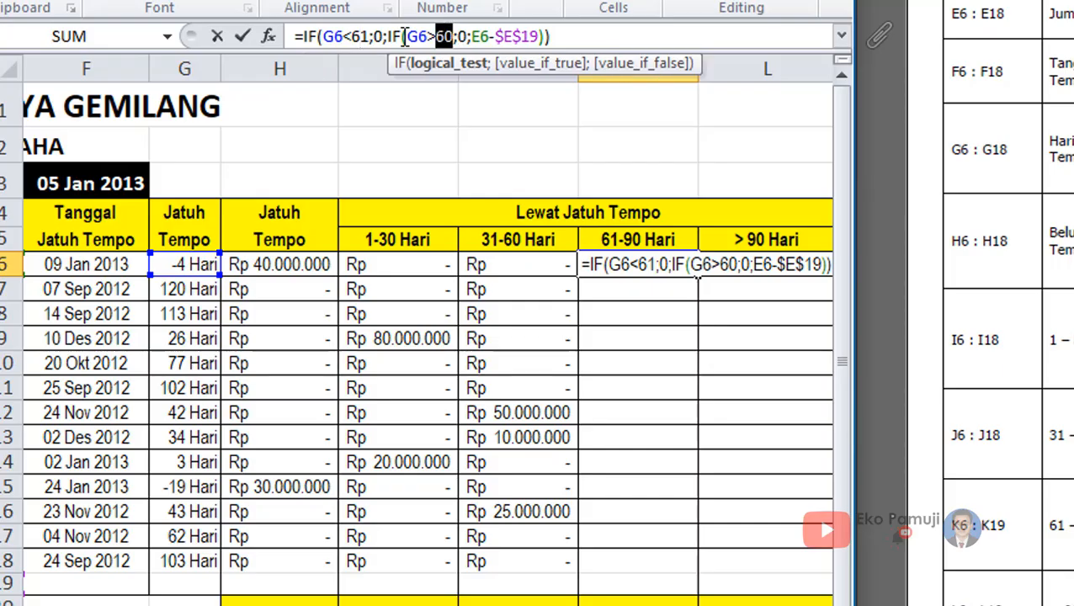
{"action": "type", "text": "90"}
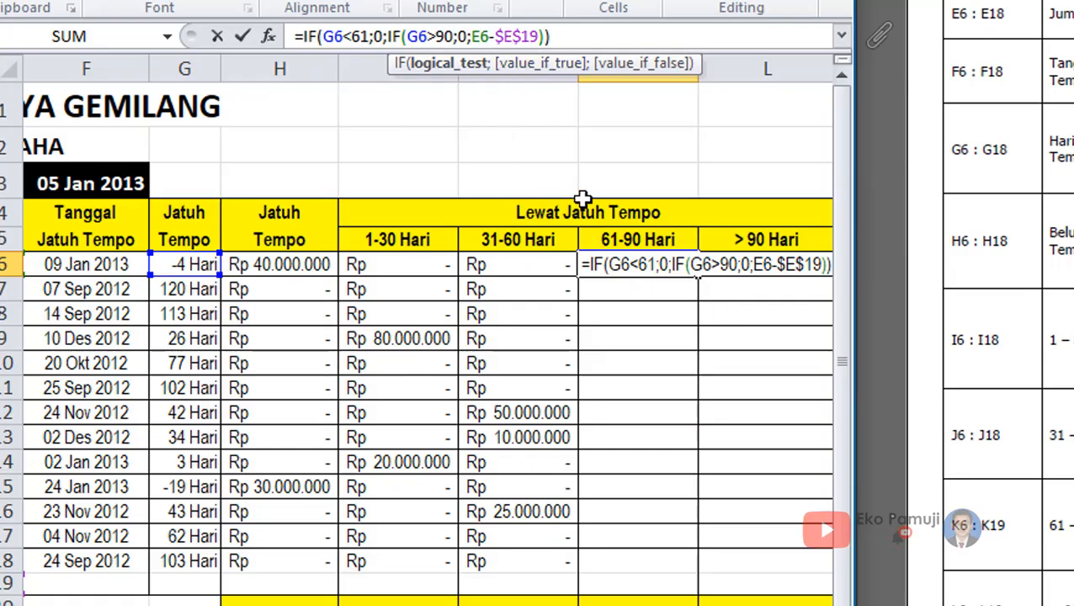
{"action": "left_click", "coordinate": [557, 35]}
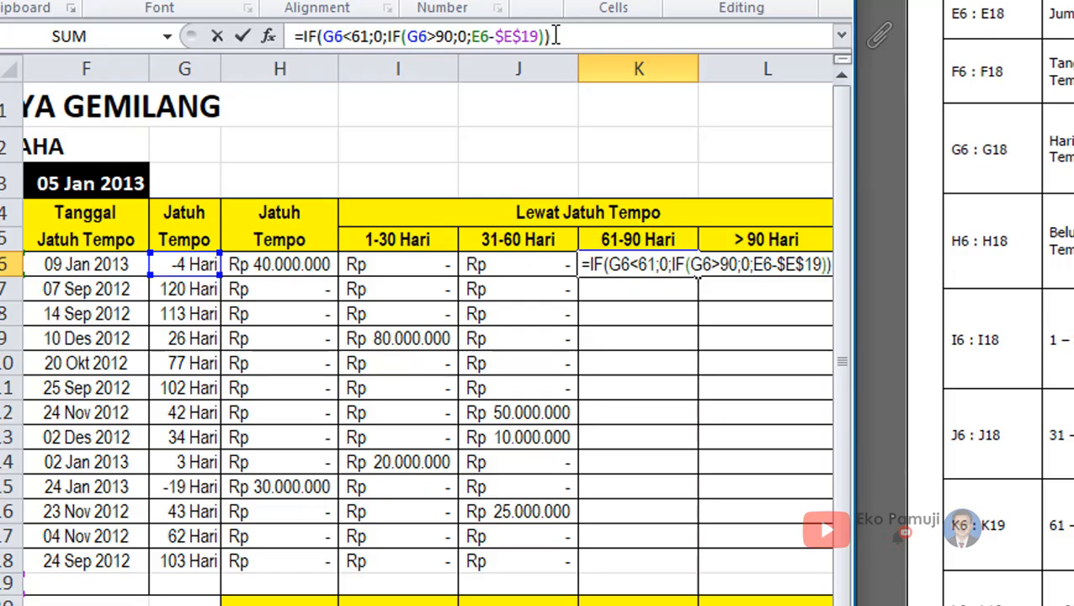
{"action": "key", "text": "Return"}
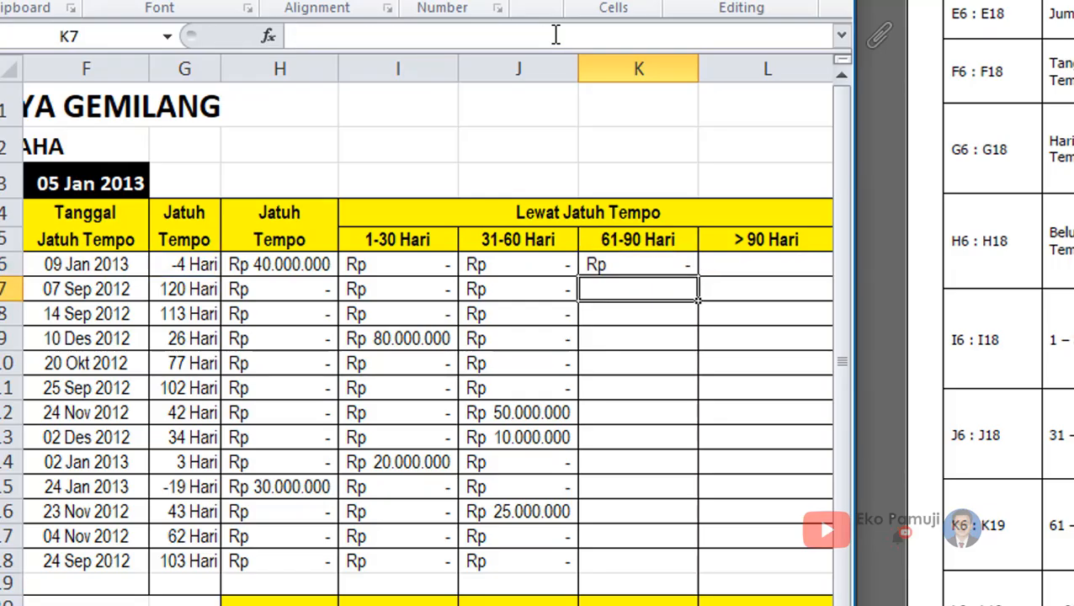
Fill the K6 formula down through K18 and compare the overdue days in rows 10 and 7 with their 61-90 Hari results.
{"action": "left_click", "coordinate": [664, 265]}
{"action": "left_click_drag", "start_coordinate": [703, 277], "coordinate": [649, 578]}
{"action": "left_click", "coordinate": [640, 264]}
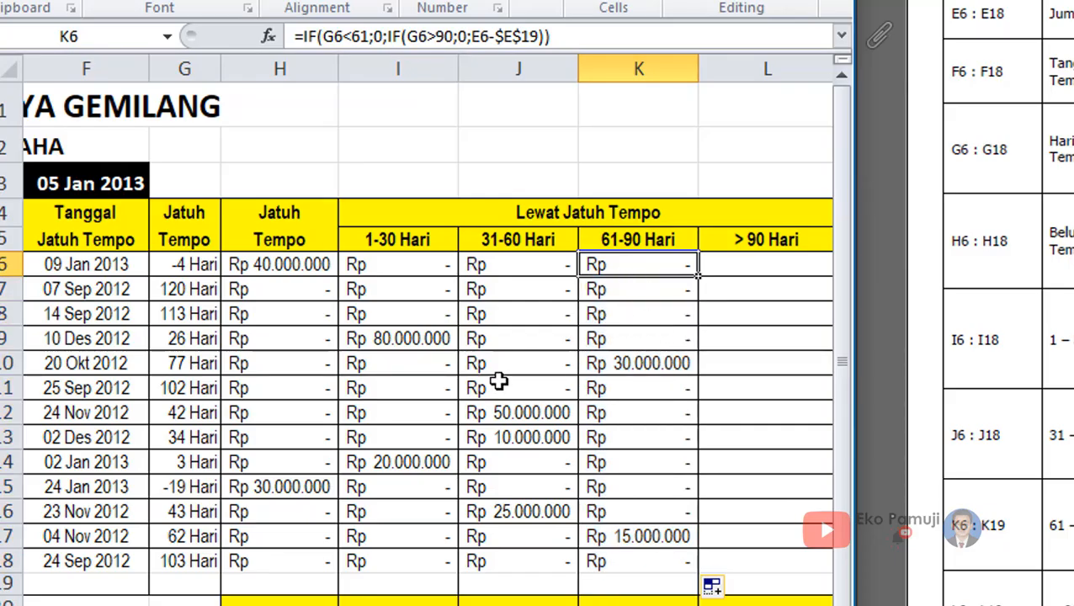
{"action": "left_click_drag", "start_coordinate": [221, 370], "coordinate": [592, 363]}
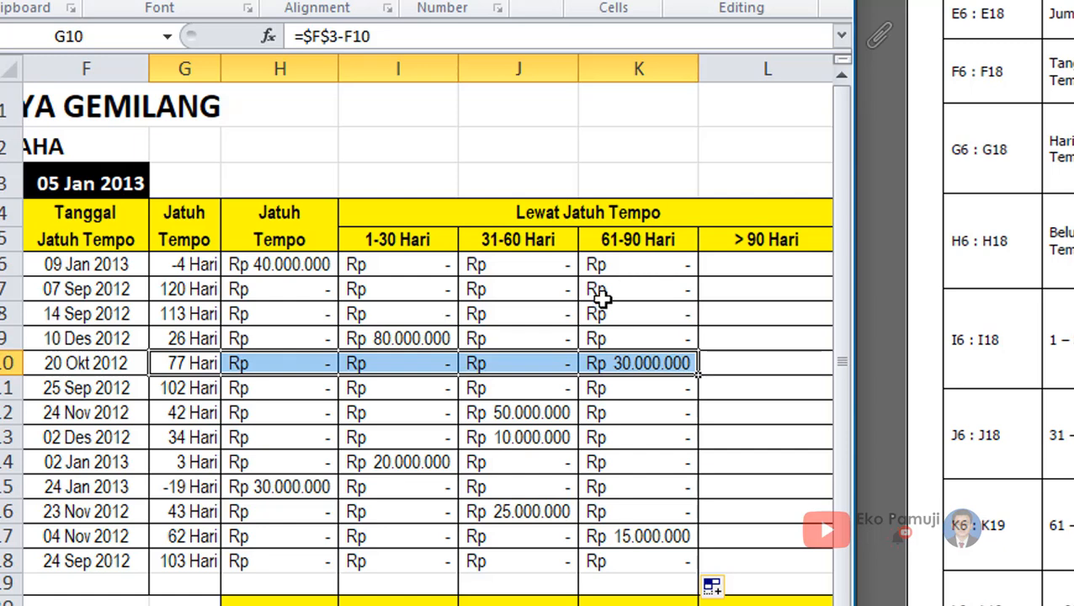
{"action": "left_click_drag", "start_coordinate": [187, 290], "coordinate": [591, 289]}
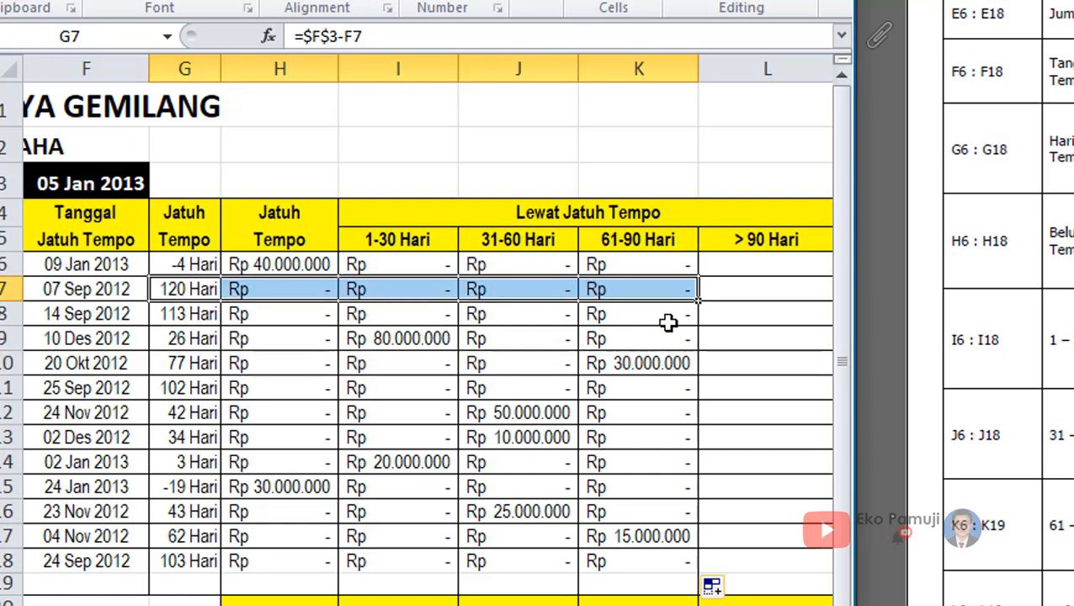
Start the > 90 Hari formula in L6 with =IF(G6>90;E6-E19, referencing the overdue days and Jumlah columns.
{"action": "left_click", "coordinate": [740, 266]}
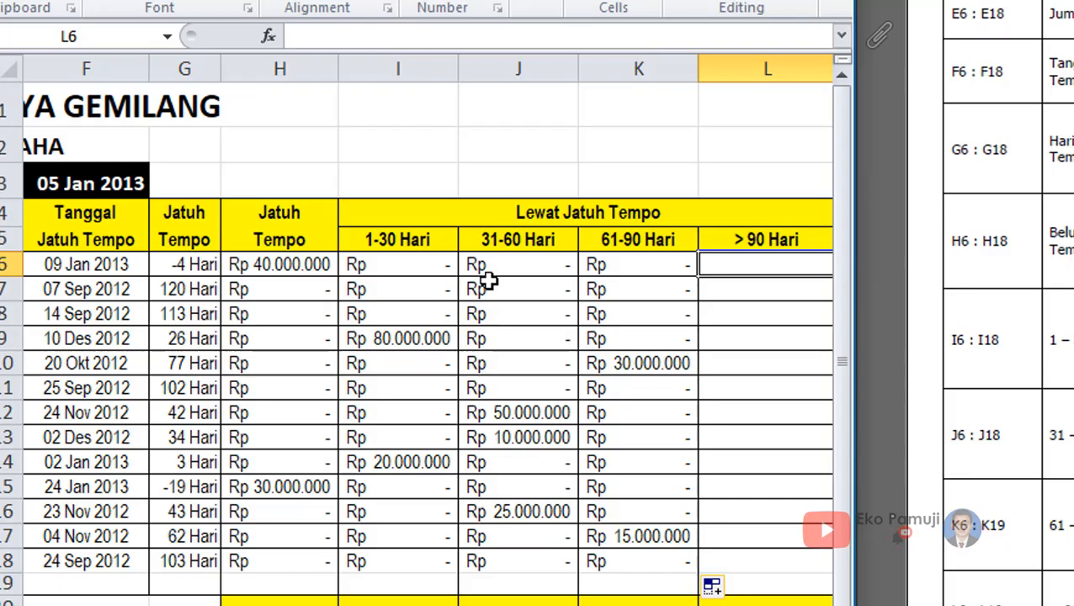
{"action": "type", "text": "=IF"}
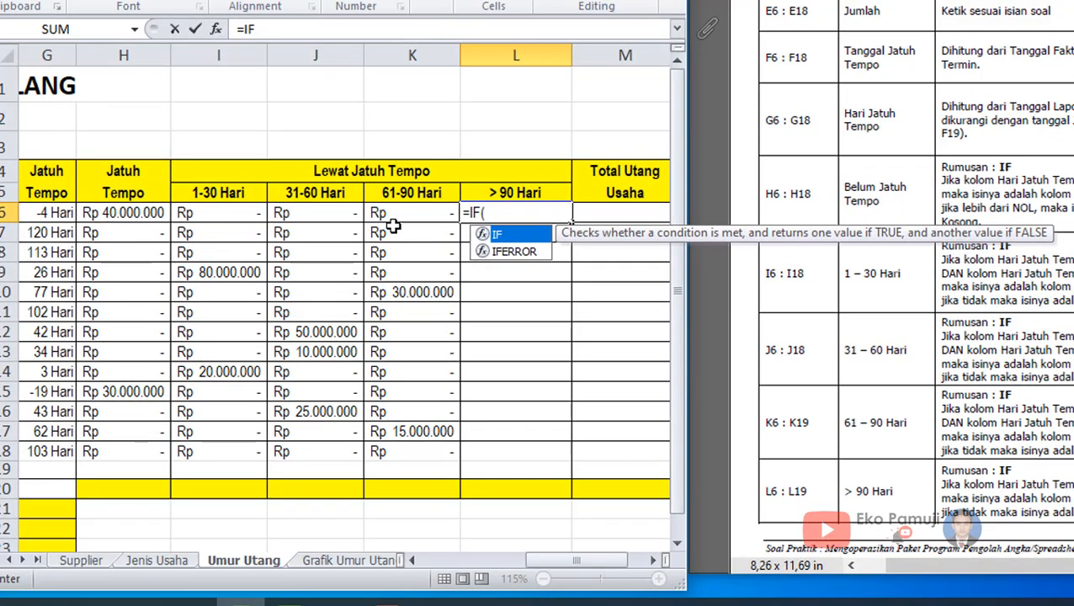
{"action": "type", "text": "("}
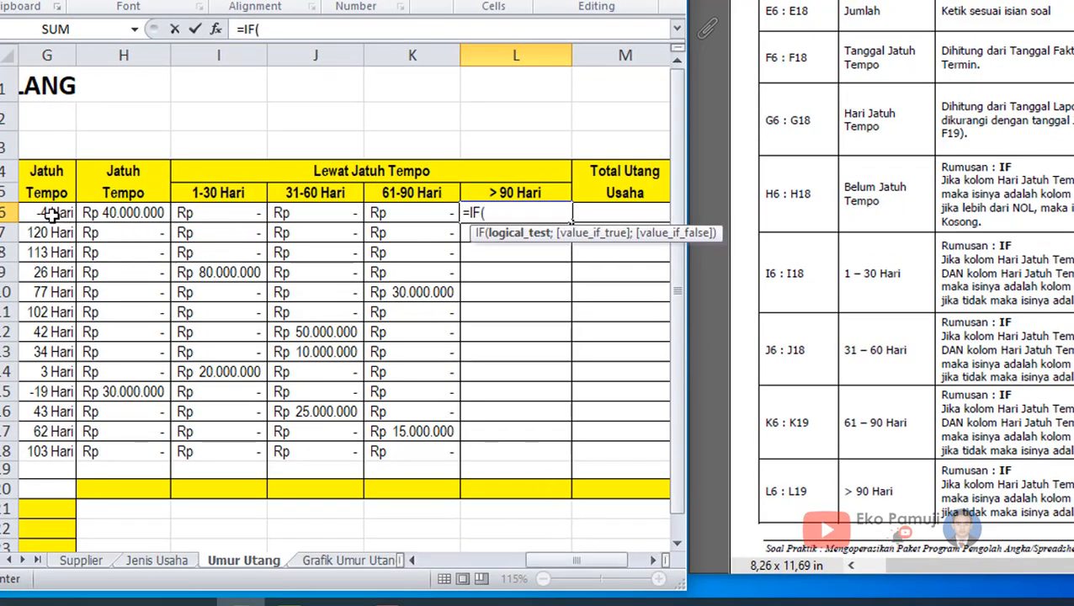
{"action": "left_click", "coordinate": [53, 213]}
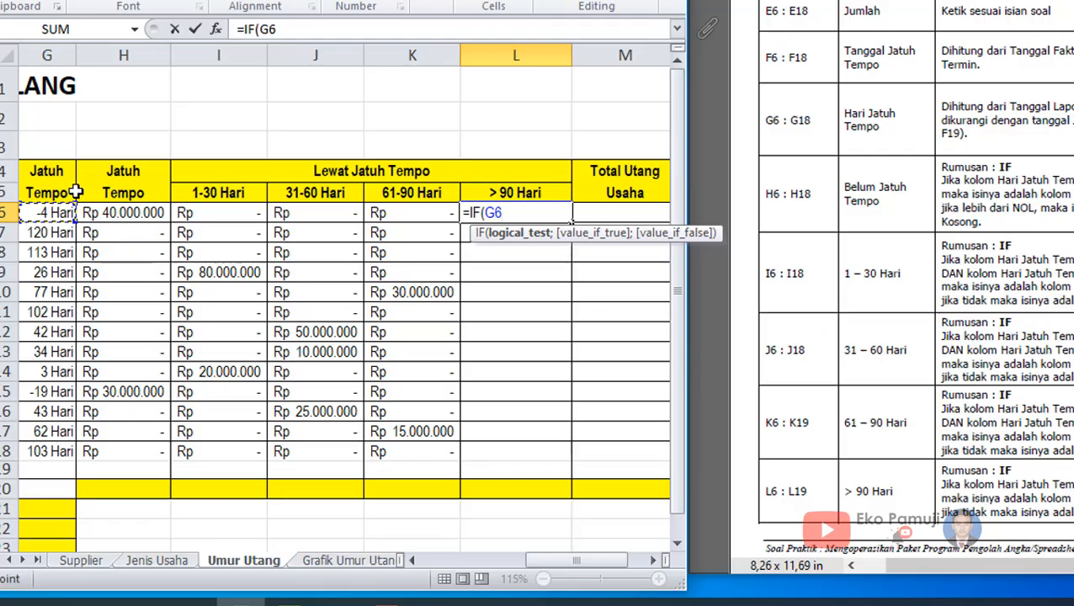
{"action": "type", "text": ">90;"}
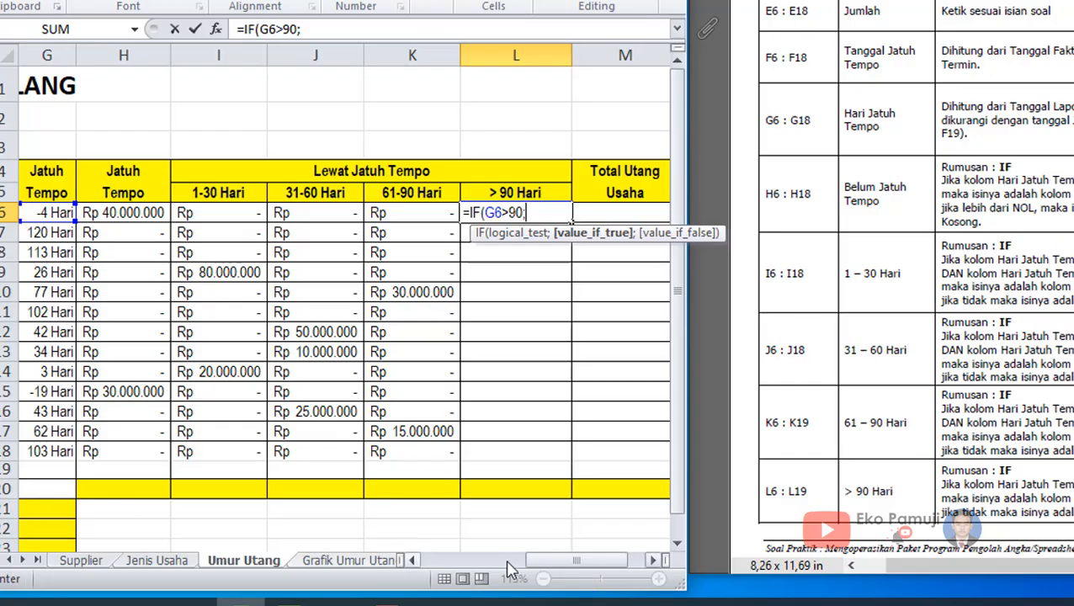
{"action": "left_click_drag", "start_coordinate": [545, 560], "coordinate": [511, 577]}
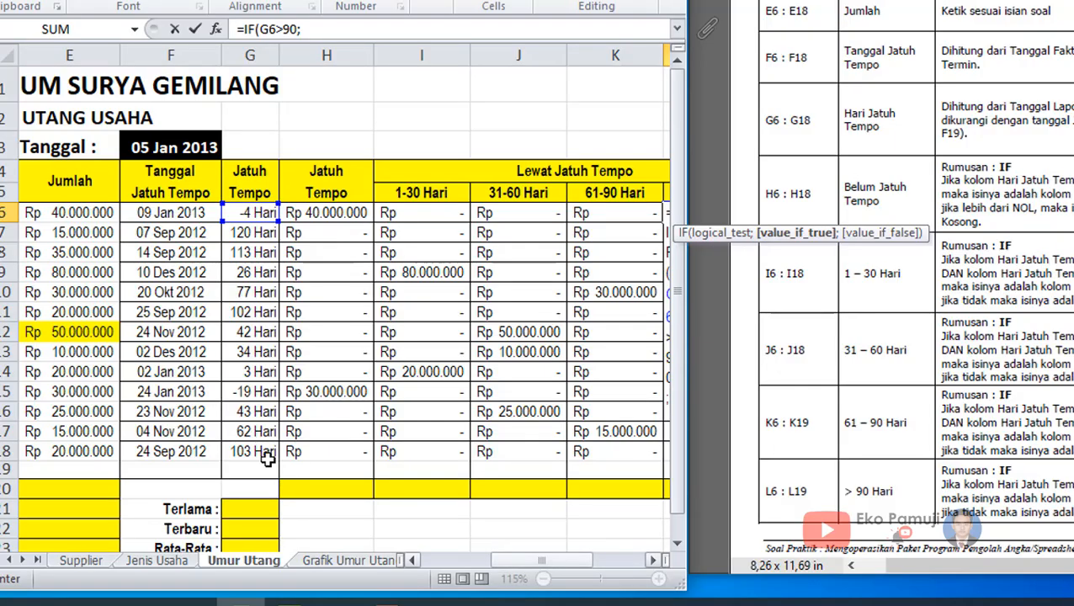
{"action": "left_click", "coordinate": [64, 214]}
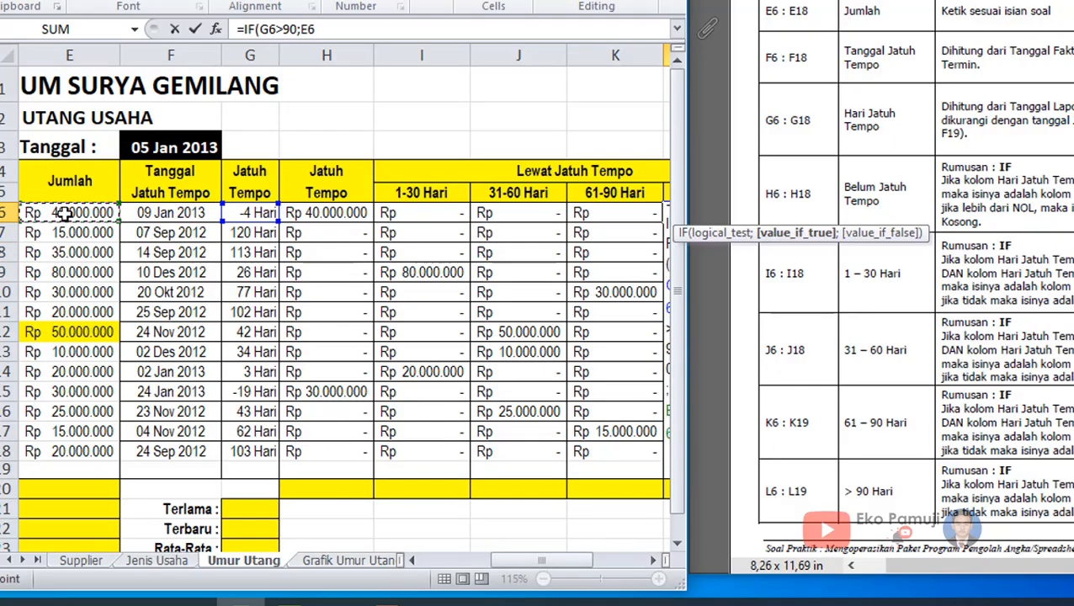
{"action": "type", "text": "-"}
{"action": "left_click", "coordinate": [84, 471]}
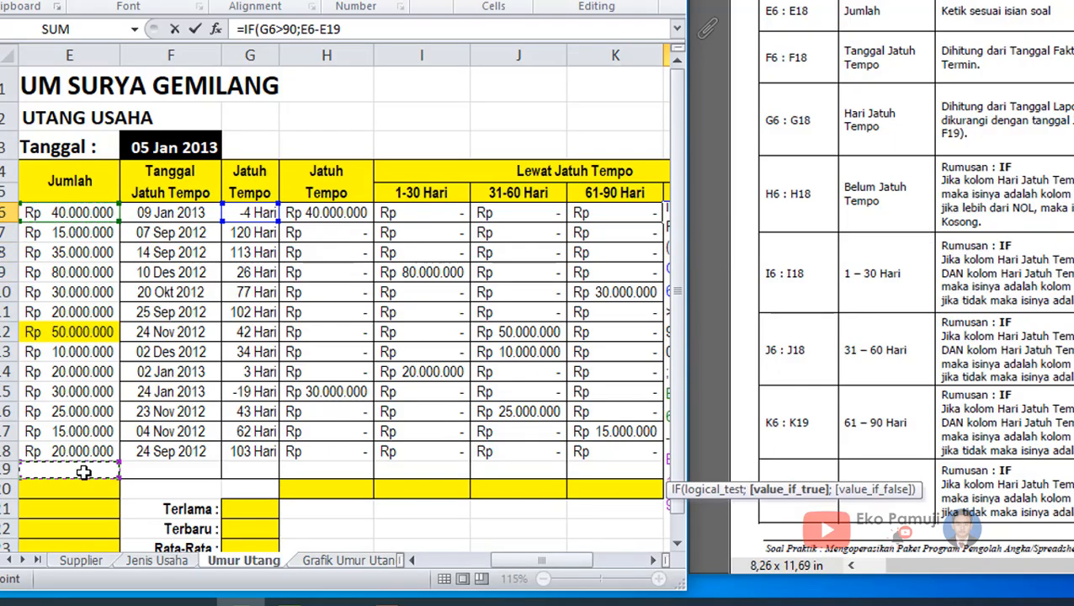
Make the E19 reference absolute and finish the L6 formula as =IF(G6>90;E6-$E$19;0).
{"action": "left_click", "coordinate": [320, 30]}
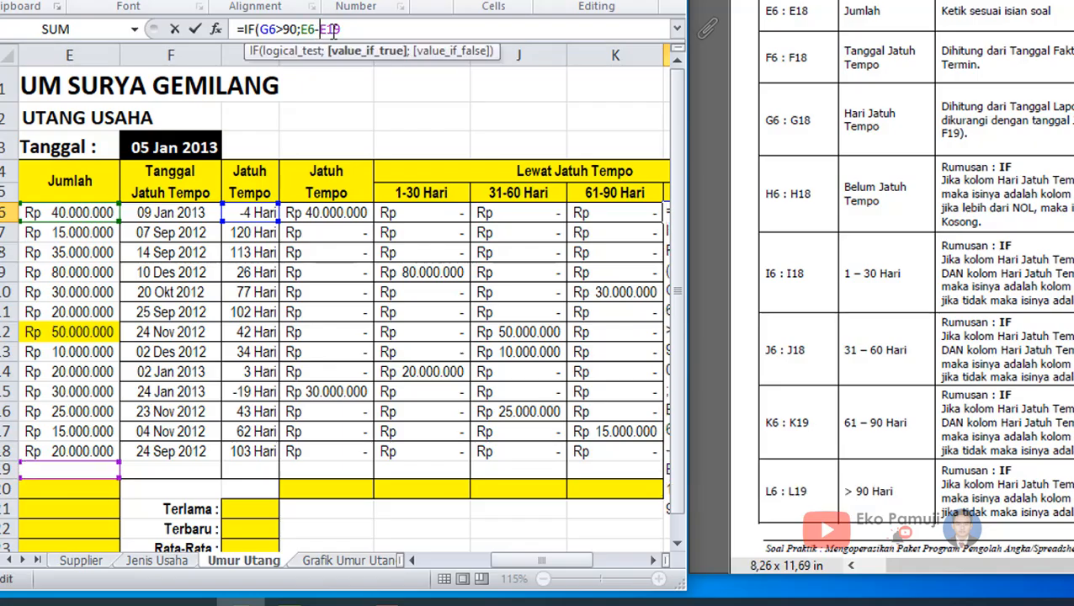
{"action": "left_click_drag", "start_coordinate": [541, 562], "coordinate": [592, 562]}
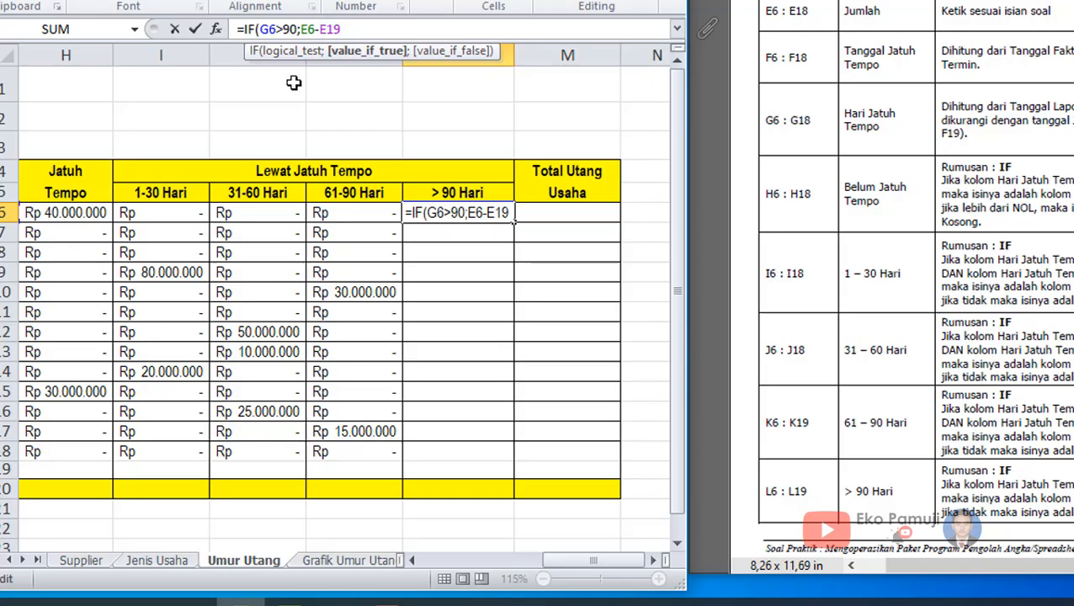
{"action": "type", "text": "$E"}
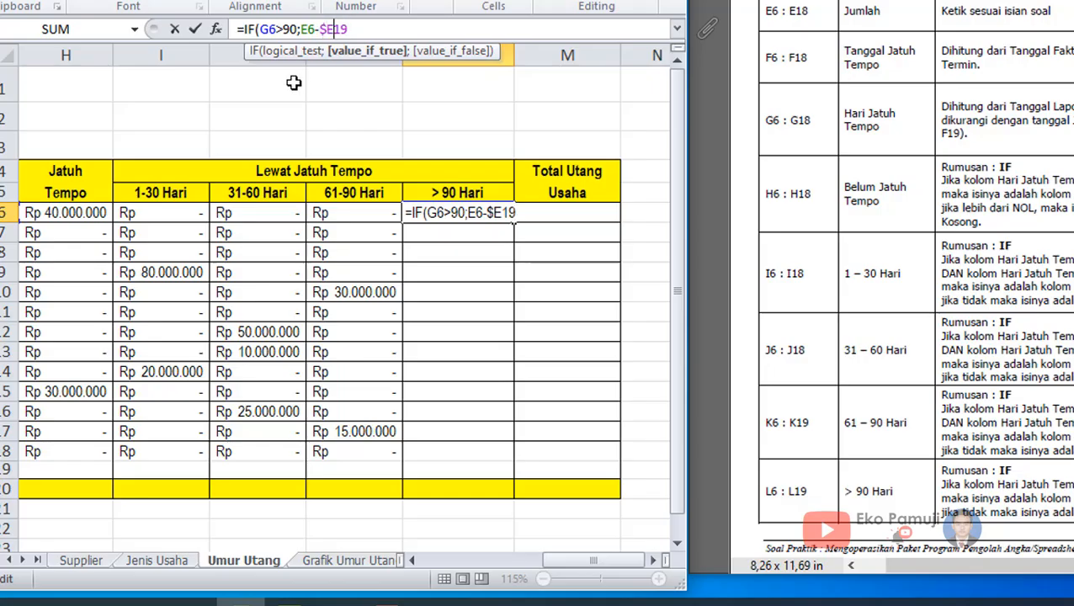
{"action": "type", "text": "$19"}
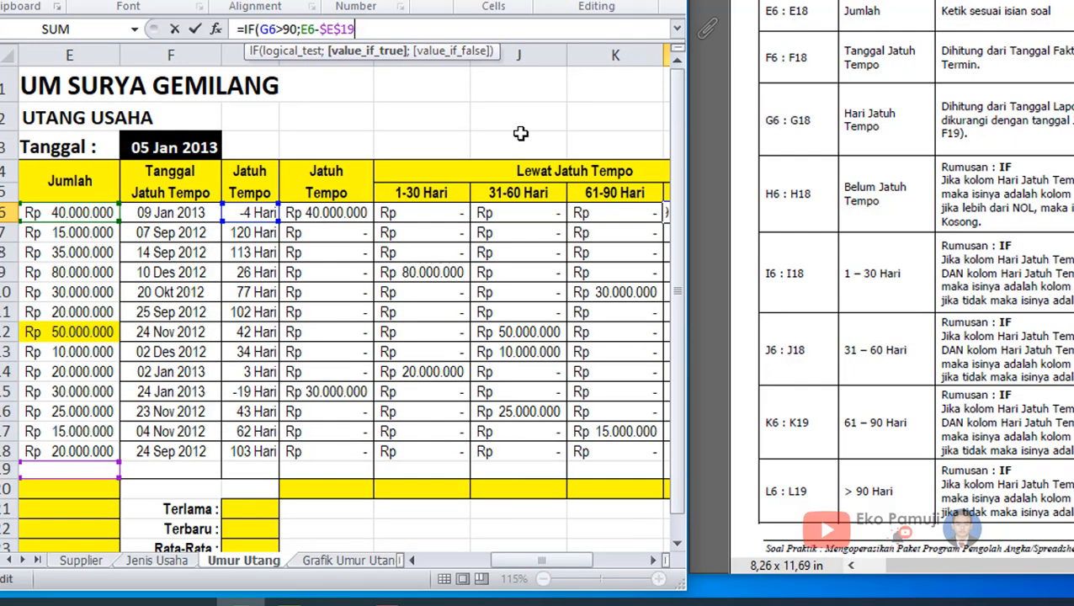
{"action": "type", "text": ";"}
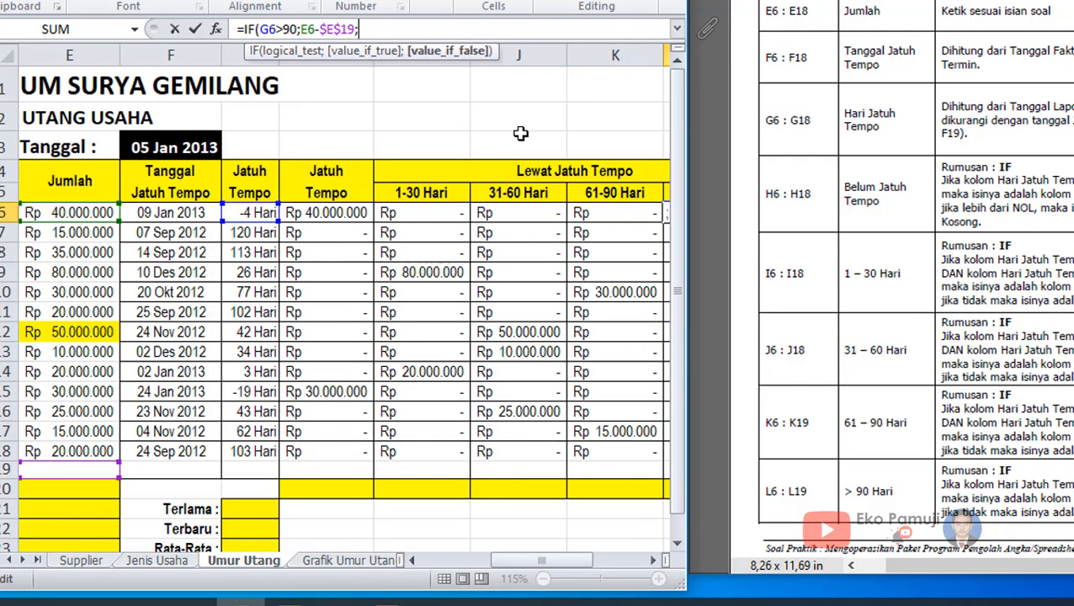
{"action": "type", "text": "0"}
{"action": "key", "text": "Return"}
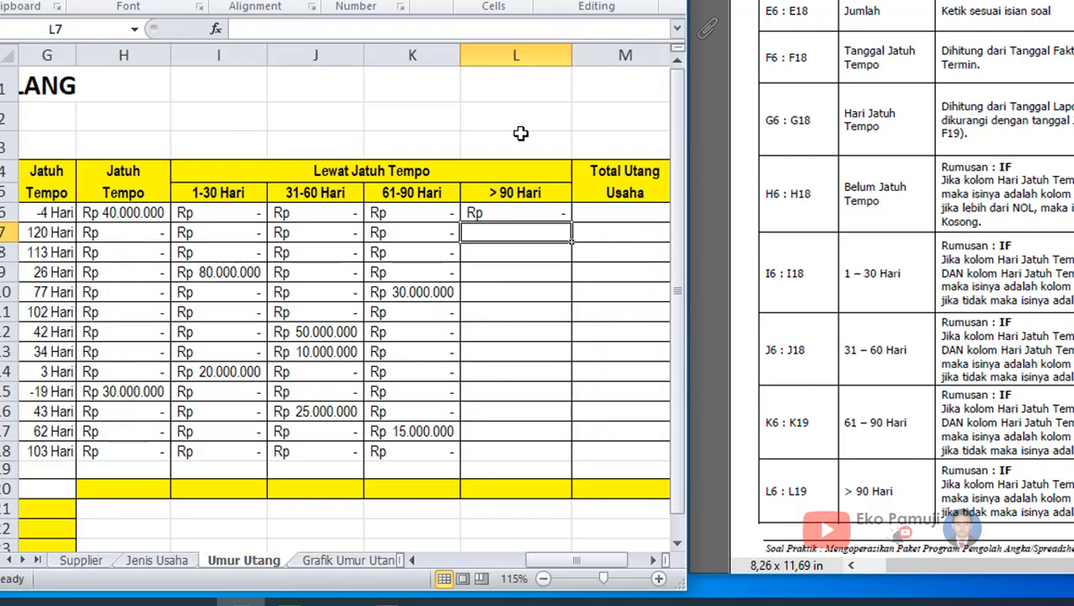
Fill the L6 formula down through L18 and review the aging column headings in H4:L5.
{"action": "left_click", "coordinate": [511, 213]}
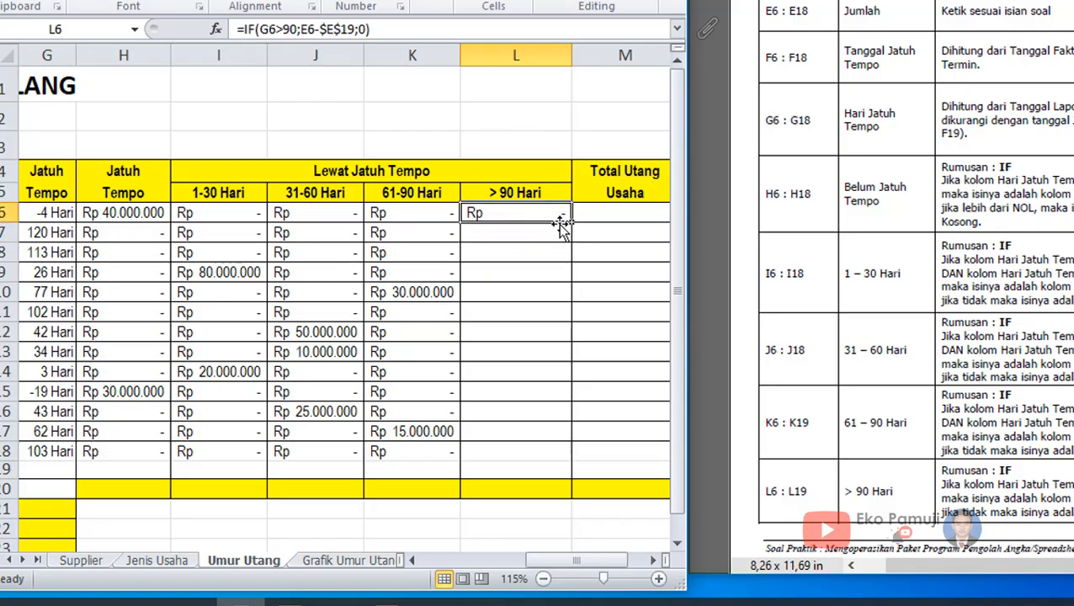
{"action": "left_click_drag", "start_coordinate": [562, 222], "coordinate": [548, 454]}
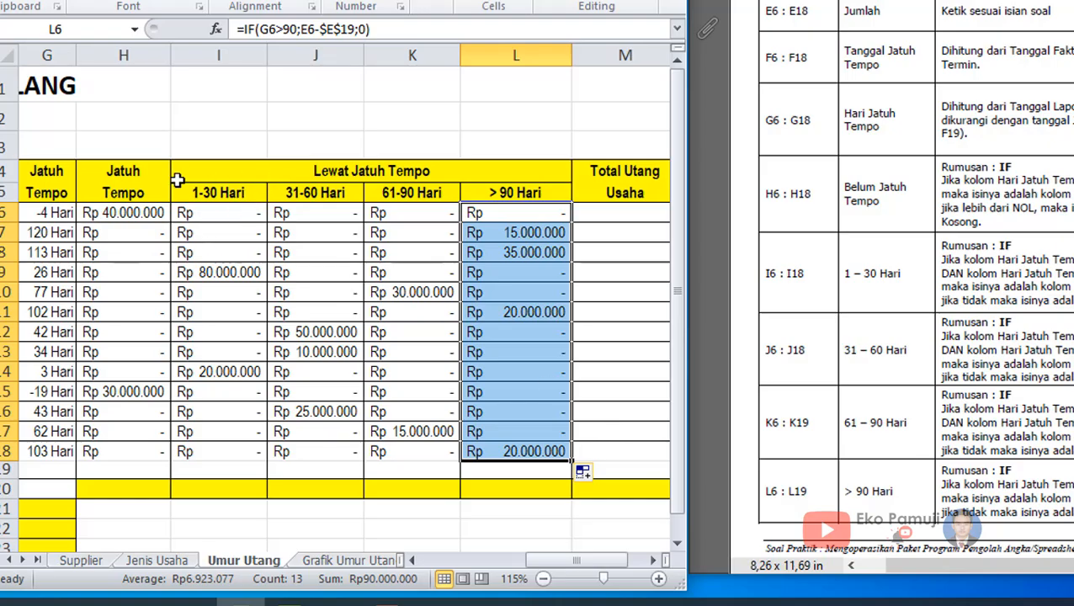
{"action": "left_click_drag", "start_coordinate": [143, 175], "coordinate": [240, 184]}
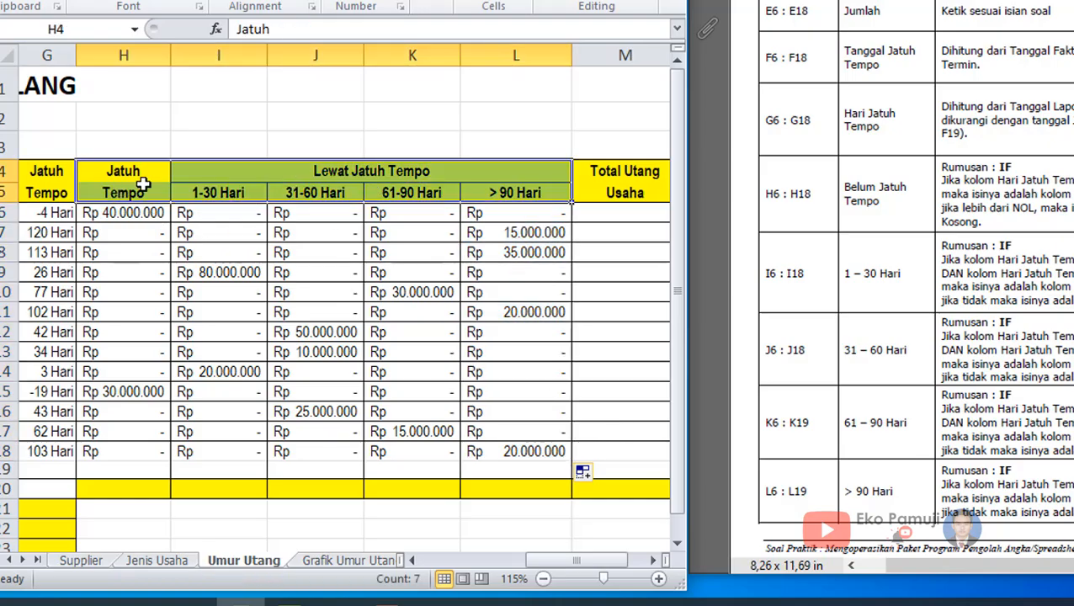
{"action": "left_click", "coordinate": [338, 174]}
{"action": "left_click", "coordinate": [121, 175]}
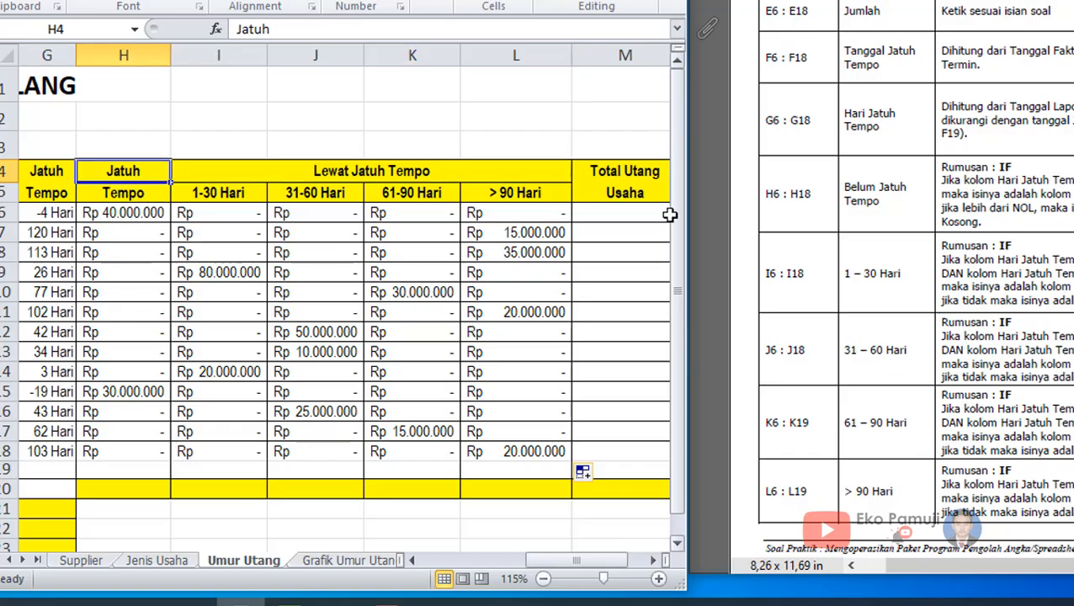
Enter =SUM(H6:L6) in M6 under Total Utang Usaha and fill it down through M18.
{"action": "left_click", "coordinate": [607, 219]}
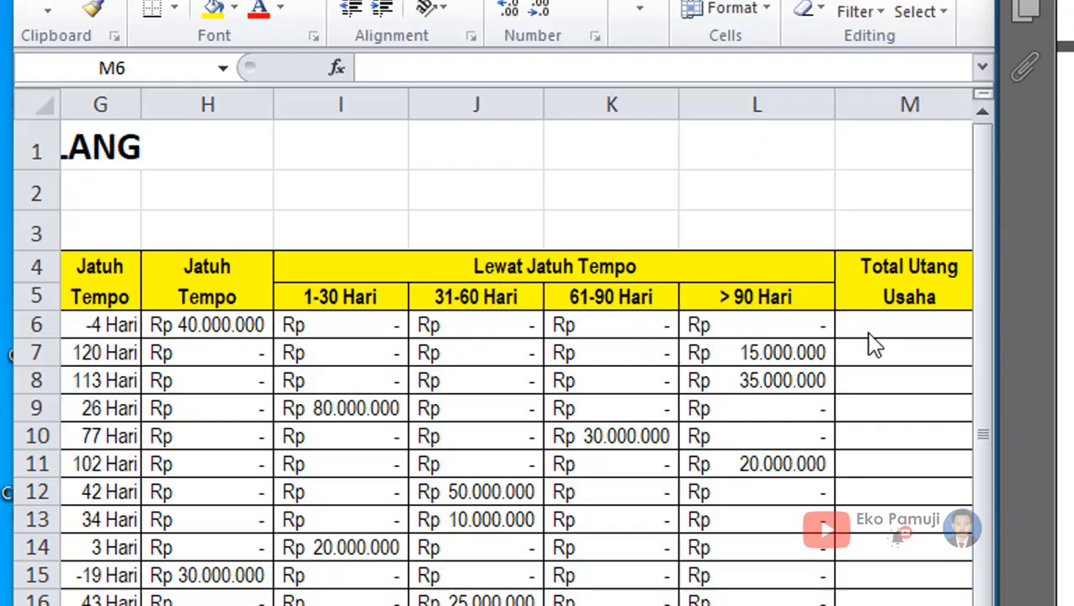
{"action": "left_click", "coordinate": [883, 333]}
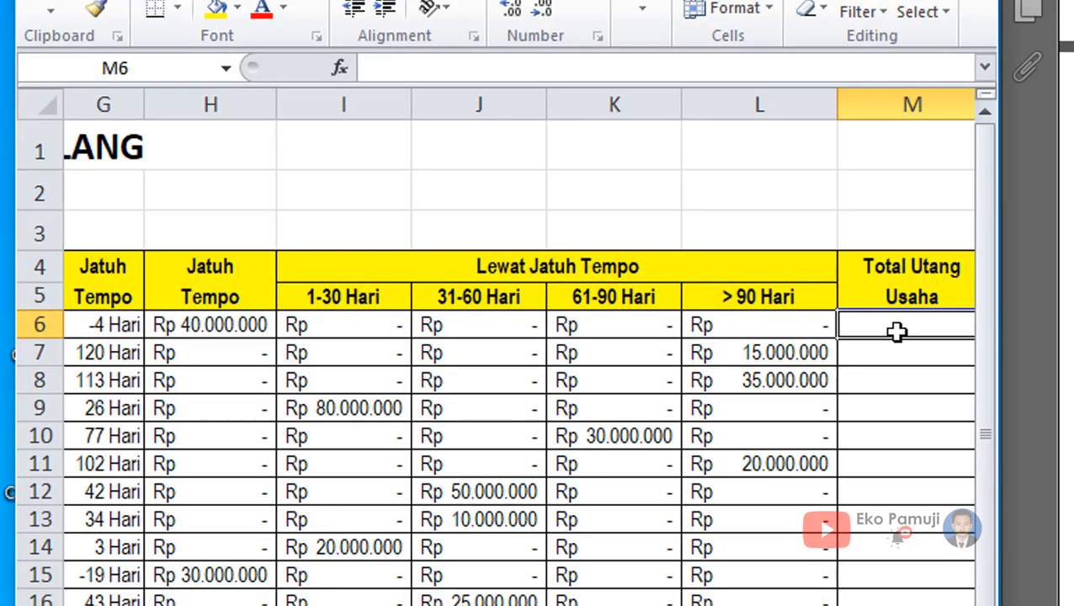
{"action": "type", "text": "=SUM"}
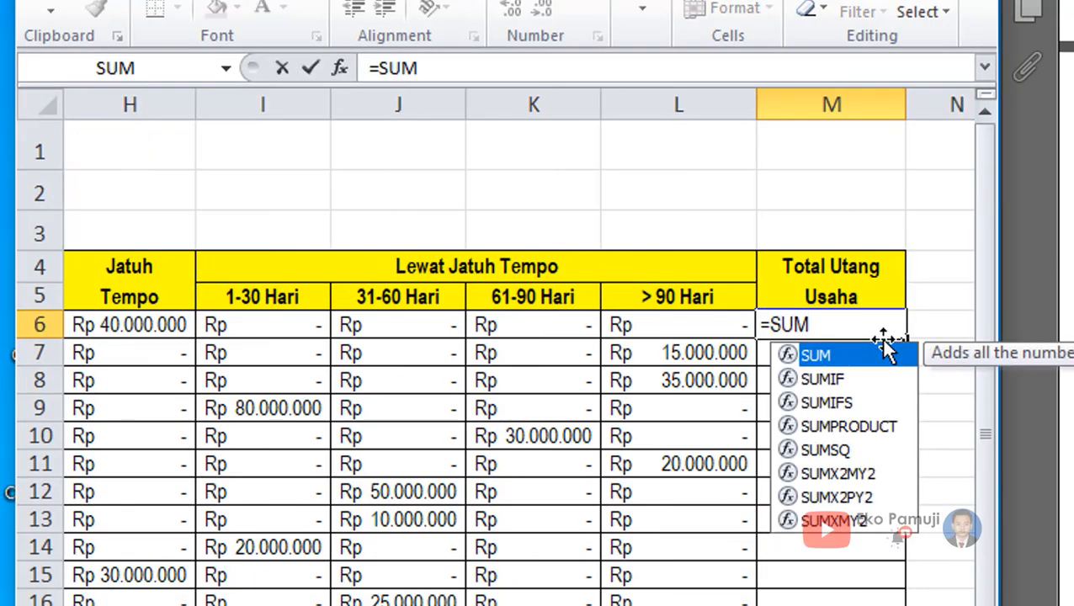
{"action": "type", "text": "("}
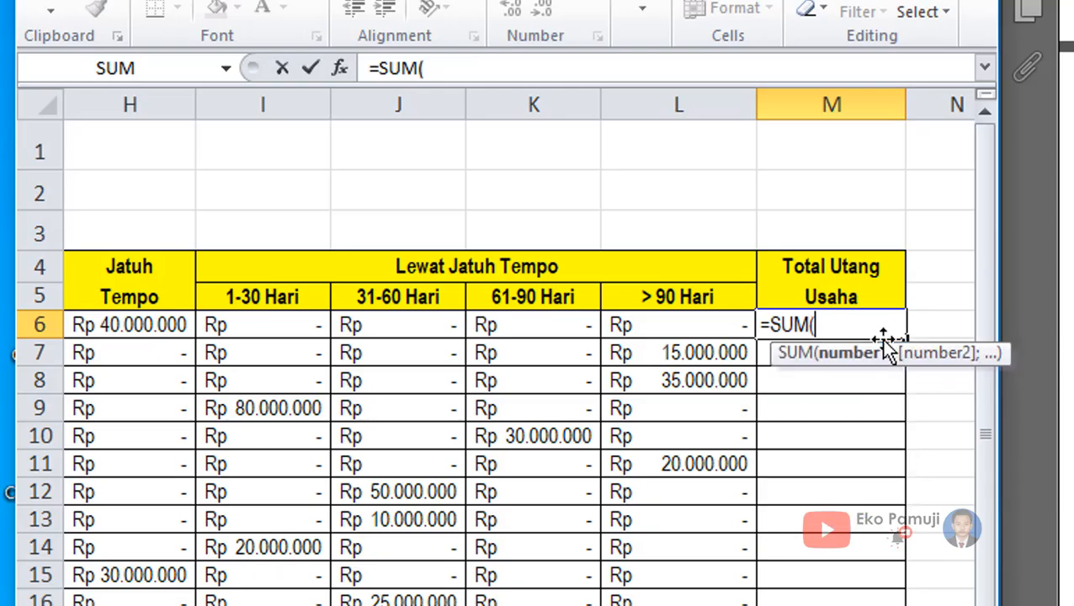
{"action": "left_click", "coordinate": [131, 325]}
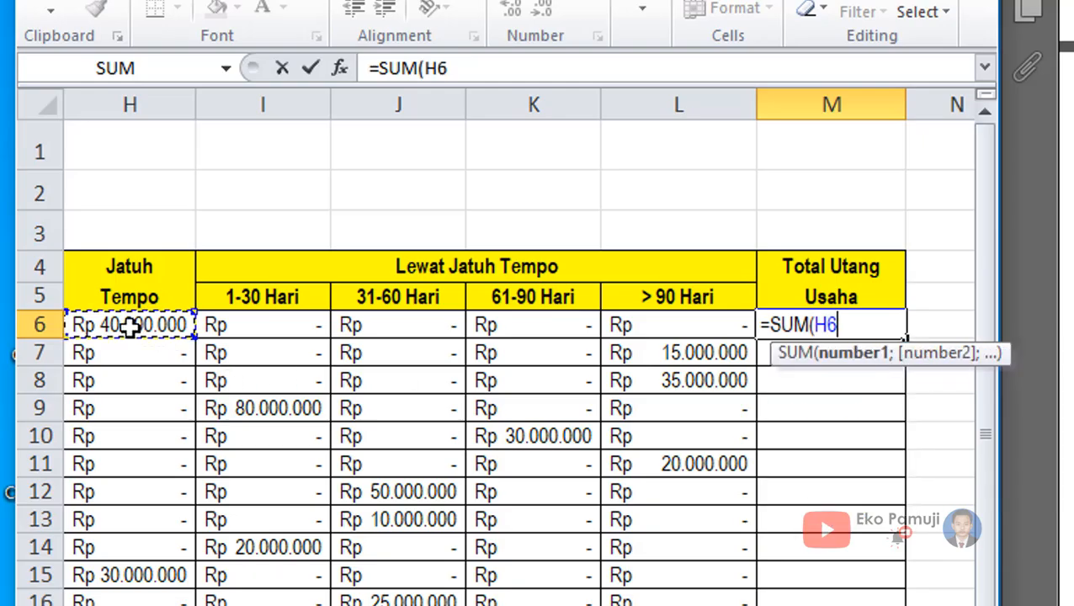
{"action": "left_click_drag", "start_coordinate": [162, 321], "coordinate": [655, 312]}
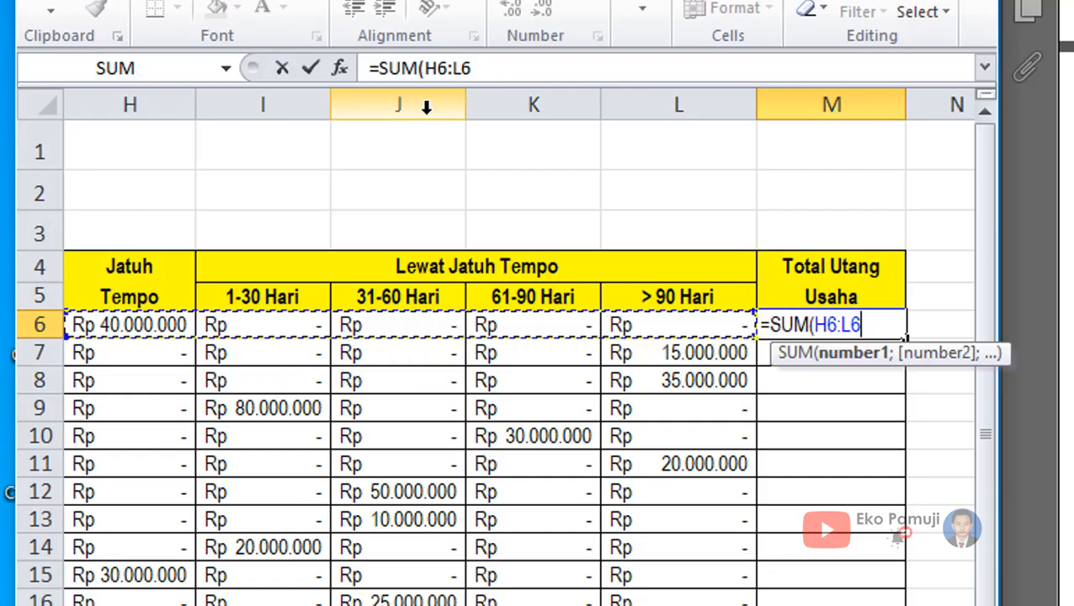
{"action": "type", "text": ")"}
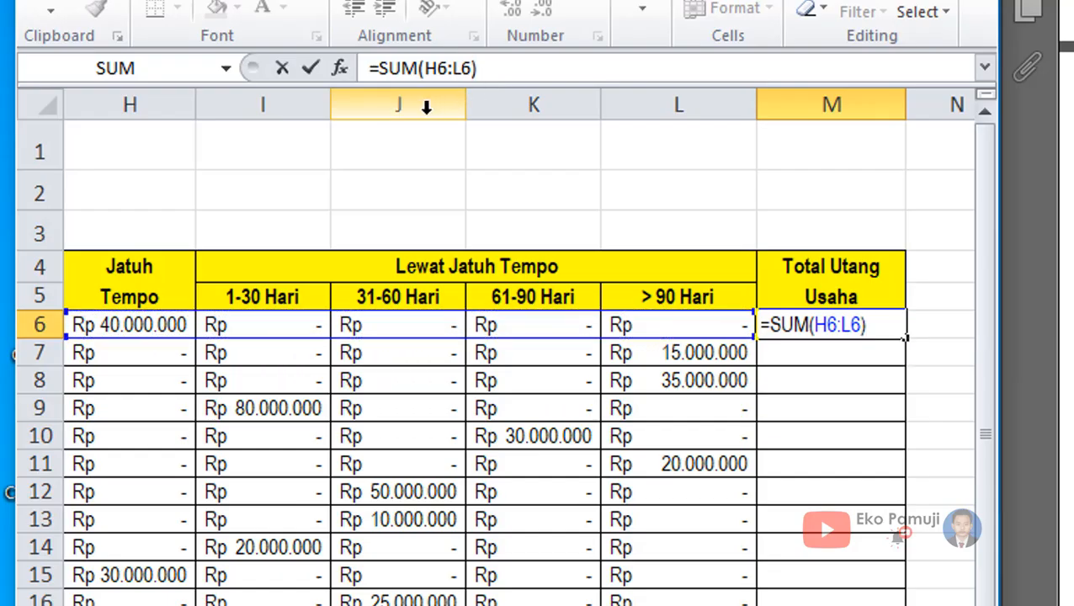
{"action": "key", "text": "Return"}
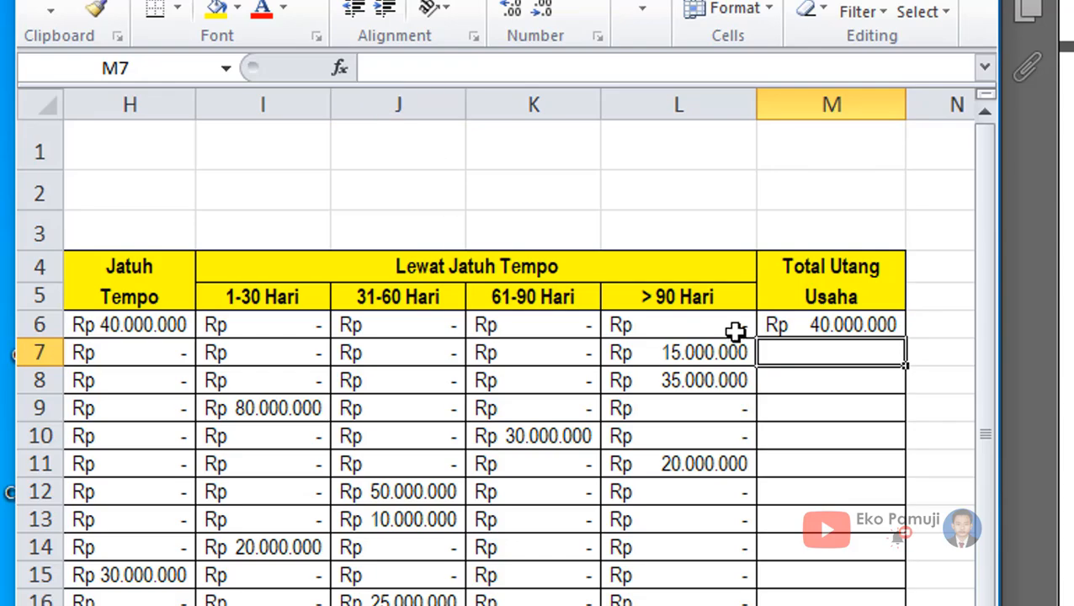
{"action": "left_click", "coordinate": [858, 324]}
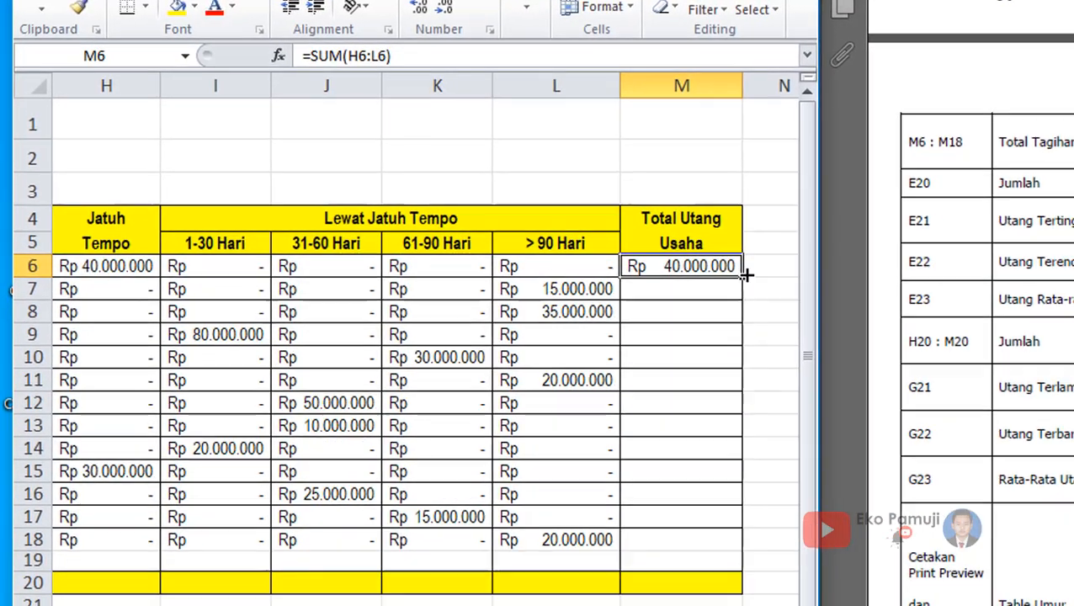
{"action": "left_click_drag", "start_coordinate": [746, 274], "coordinate": [716, 540]}
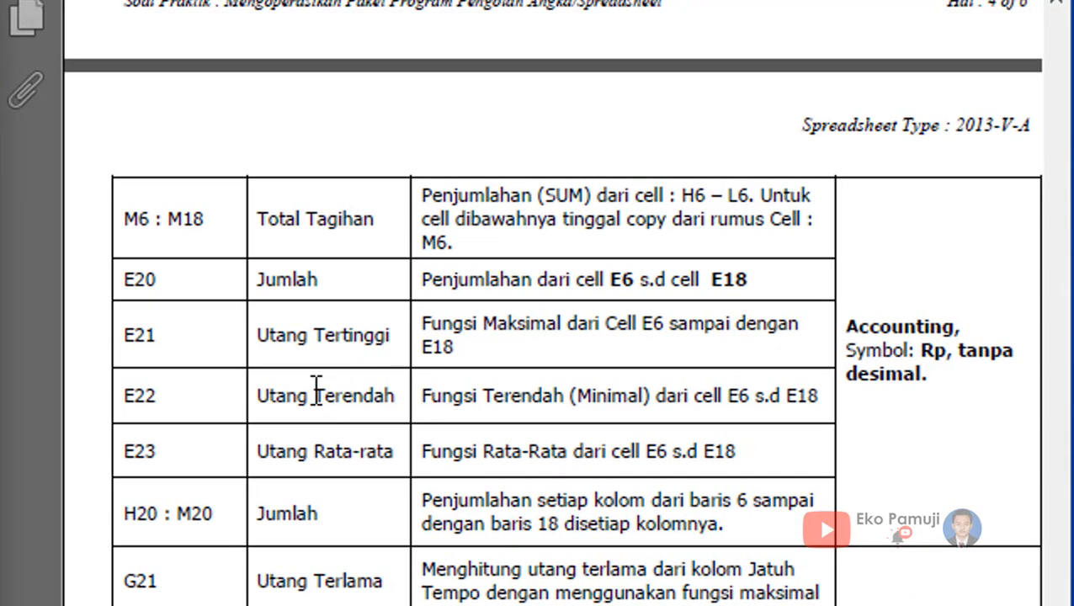
Check the E20 rule in the exercise PDF and total the Jumlah column with =SUM(E6:E18) in E20 beside Jumlah Utang.
{"action": "left_click_drag", "start_coordinate": [278, 280], "coordinate": [682, 311]}
{"action": "left_click", "coordinate": [655, 287]}
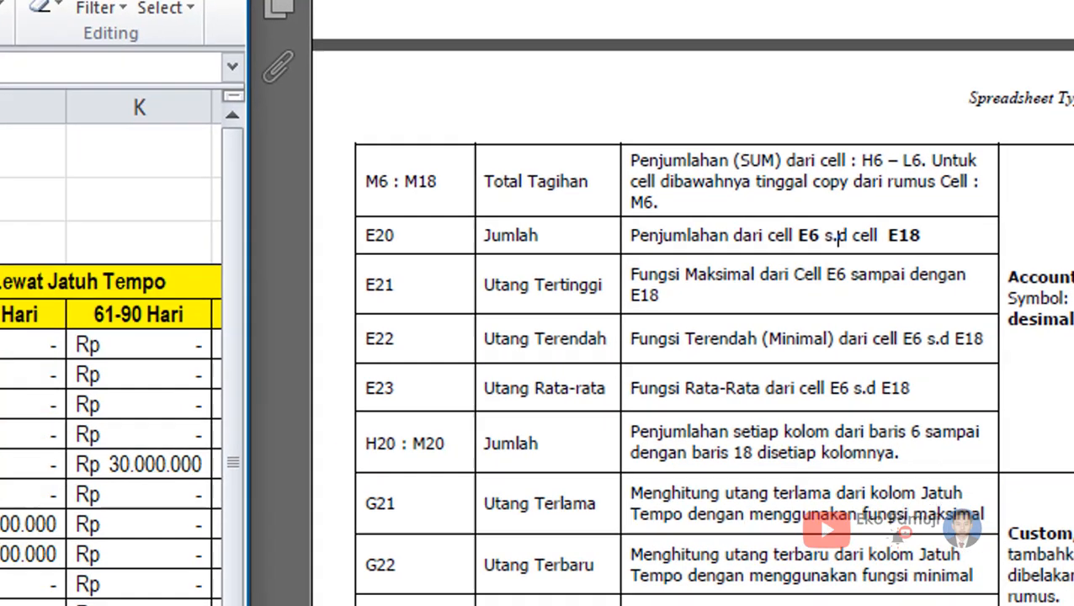
{"action": "left_click_drag", "start_coordinate": [619, 604], "coordinate": [574, 603]}
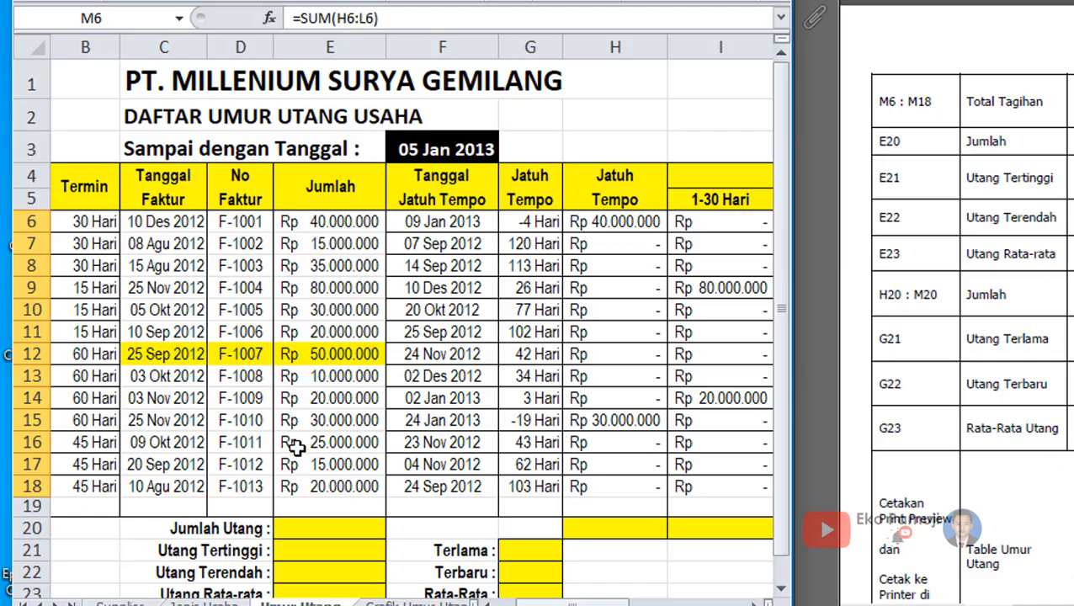
{"action": "left_click", "coordinate": [334, 527]}
{"action": "type", "text": "=SUM"}
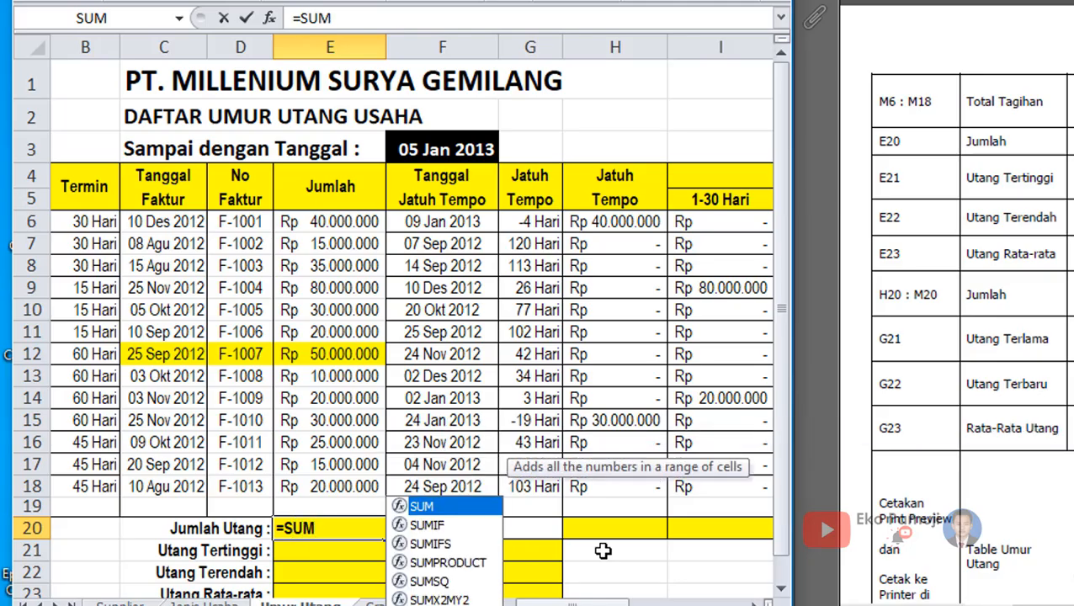
{"action": "type", "text": "("}
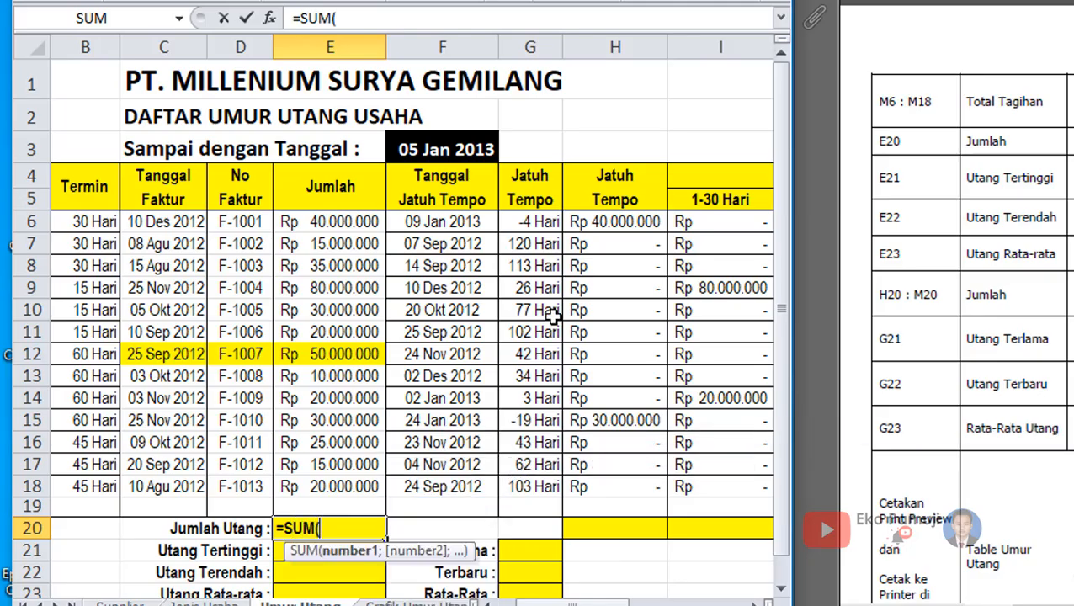
{"action": "left_click_drag", "start_coordinate": [334, 222], "coordinate": [346, 479]}
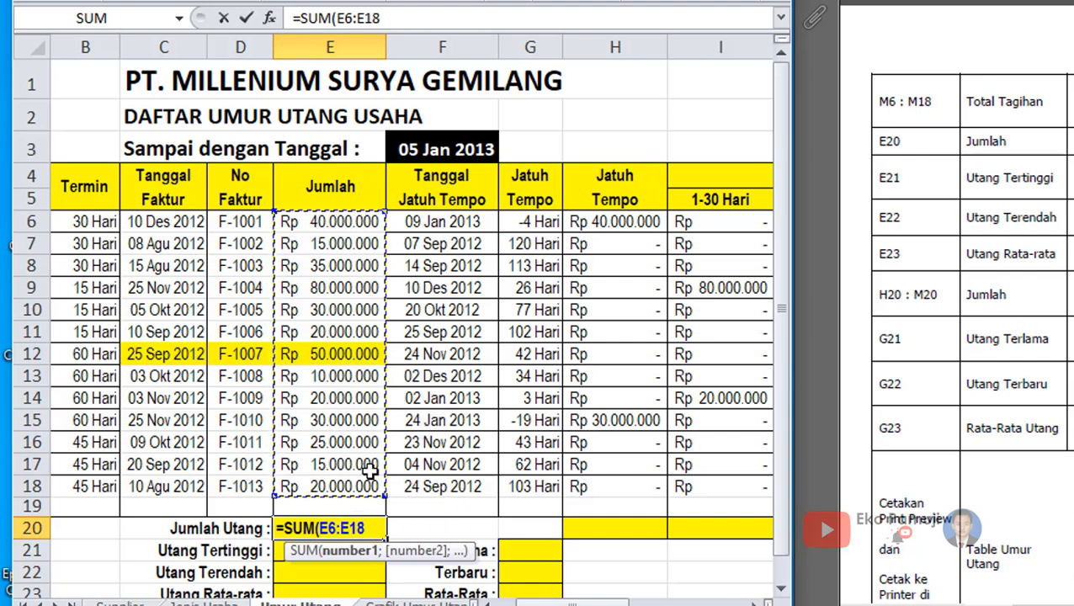
{"action": "key", "text": "Return"}
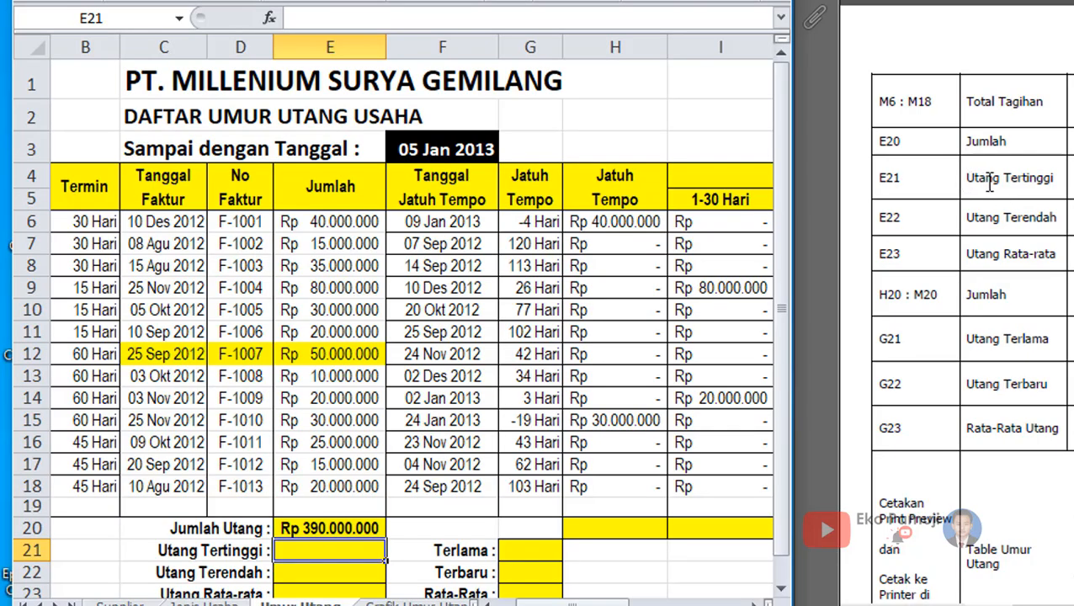
Check the E21 rule in the exercise PDF and enter =MAX(E6:E18) in E21 beside Utang Tertinggi.
{"action": "left_click_drag", "start_coordinate": [992, 185], "coordinate": [1028, 173]}
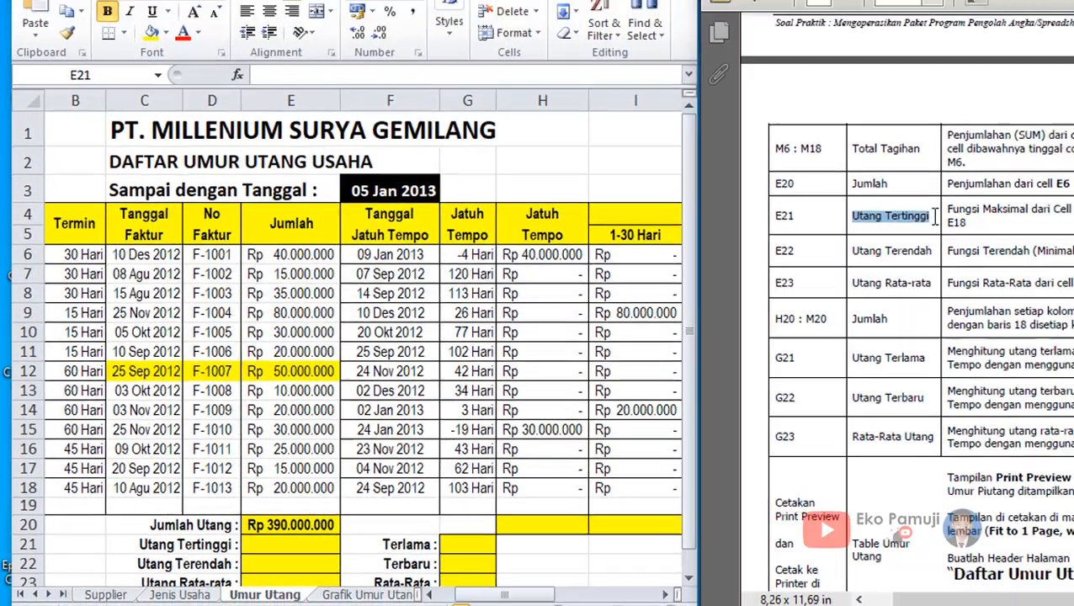
{"action": "left_click", "coordinate": [845, 259]}
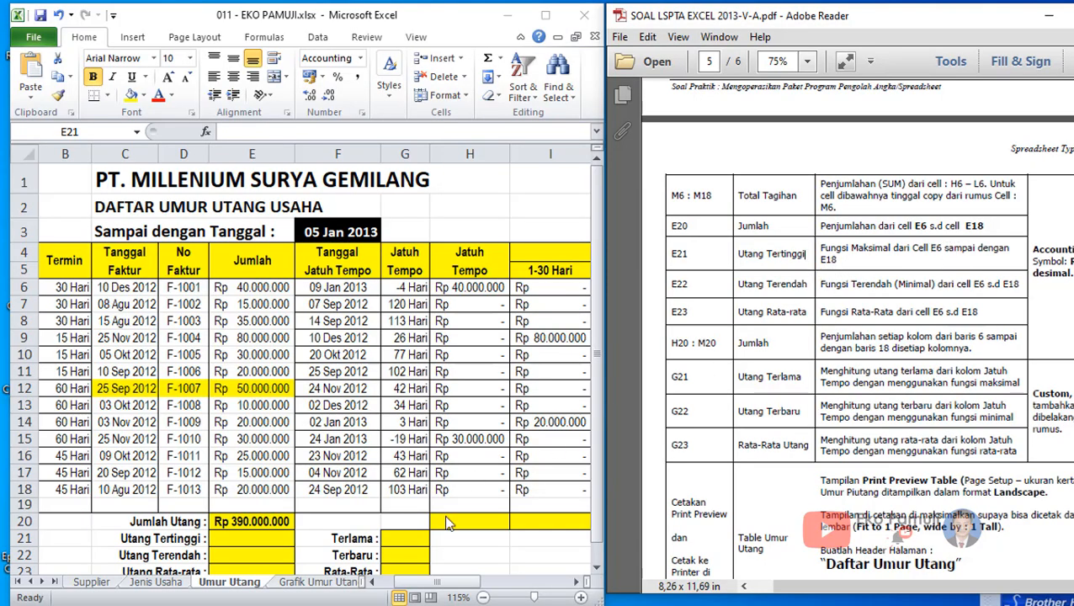
{"action": "left_click", "coordinate": [271, 536]}
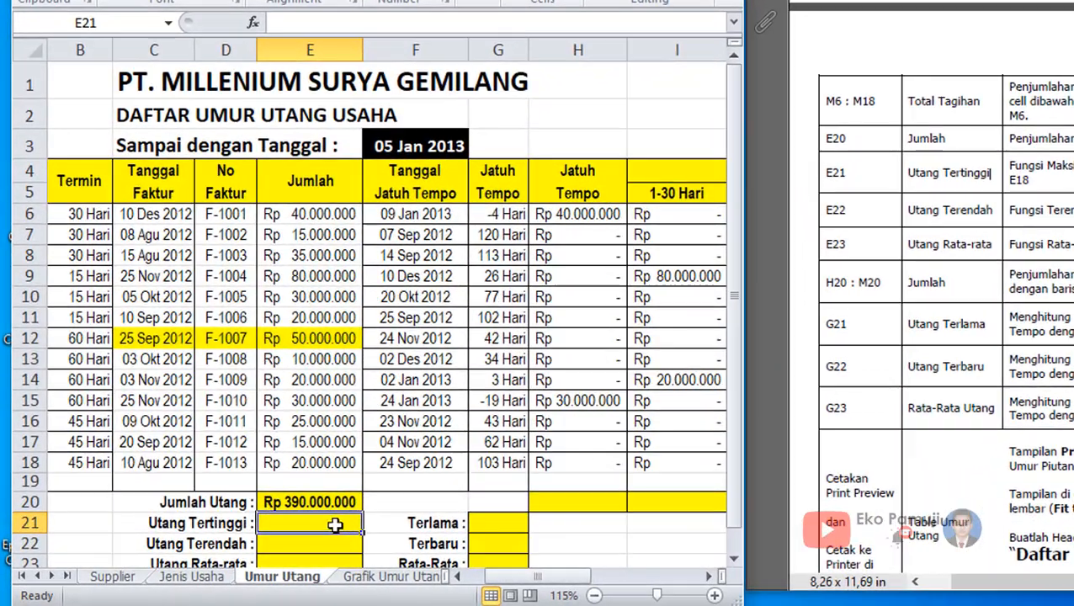
{"action": "type", "text": "="}
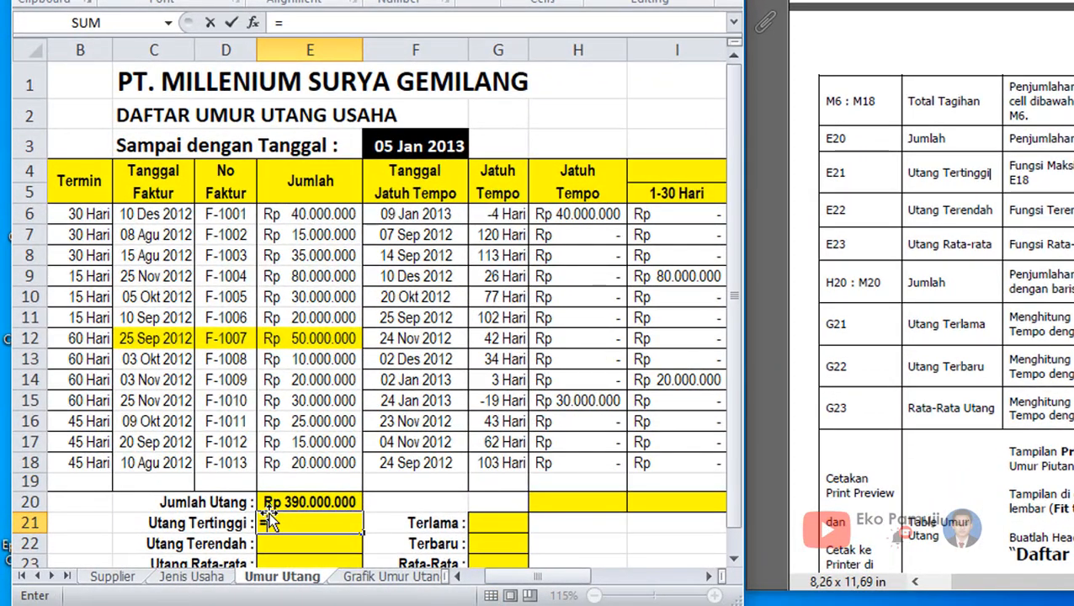
{"action": "type", "text": "MAX"}
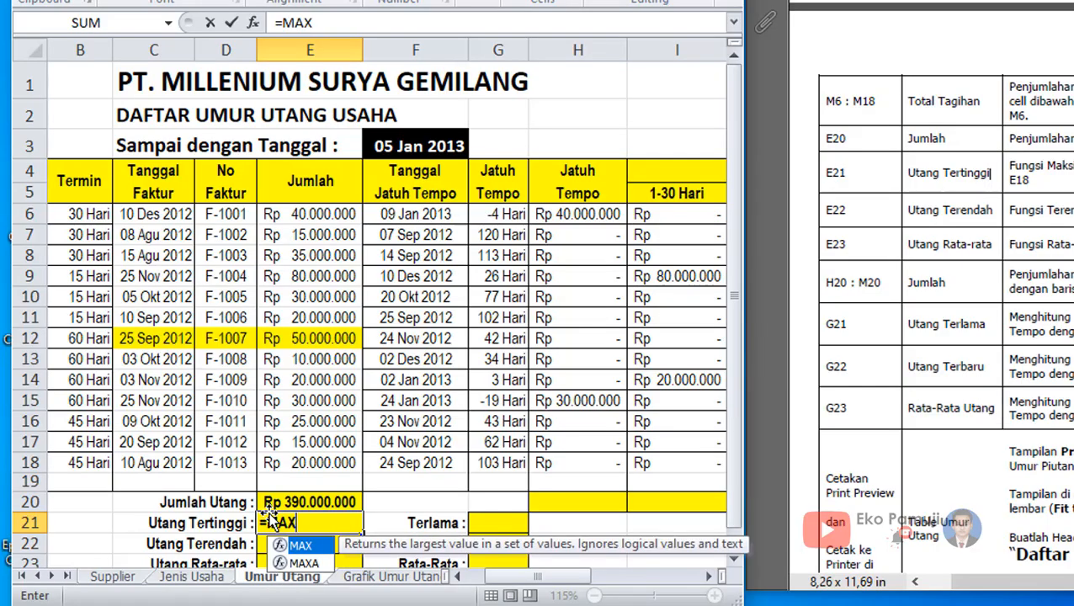
{"action": "type", "text": "("}
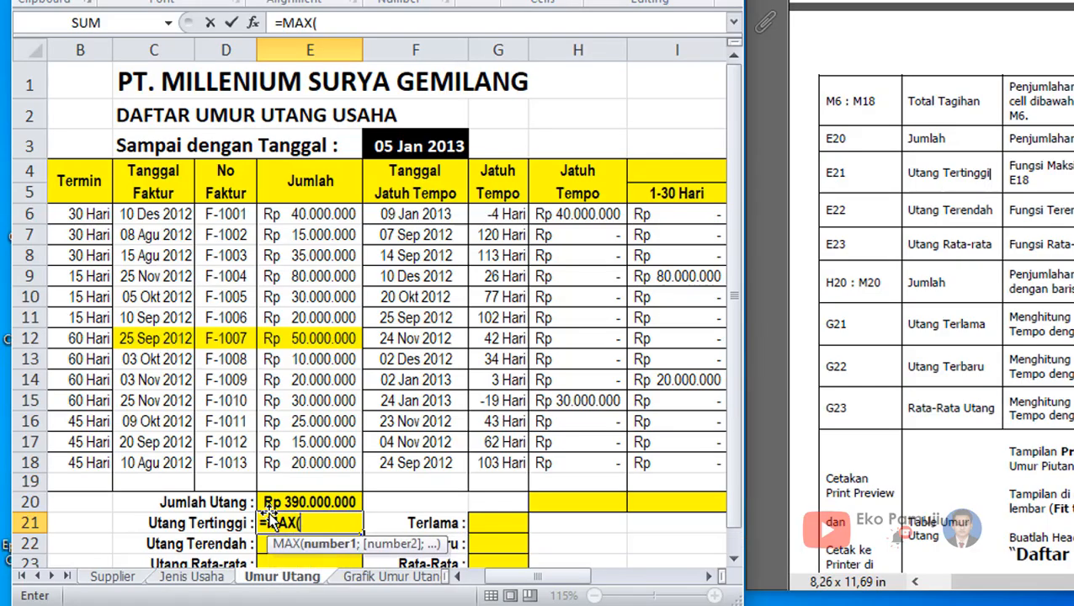
{"action": "left_click", "coordinate": [299, 216]}
{"action": "left_click_drag", "start_coordinate": [299, 216], "coordinate": [287, 457]}
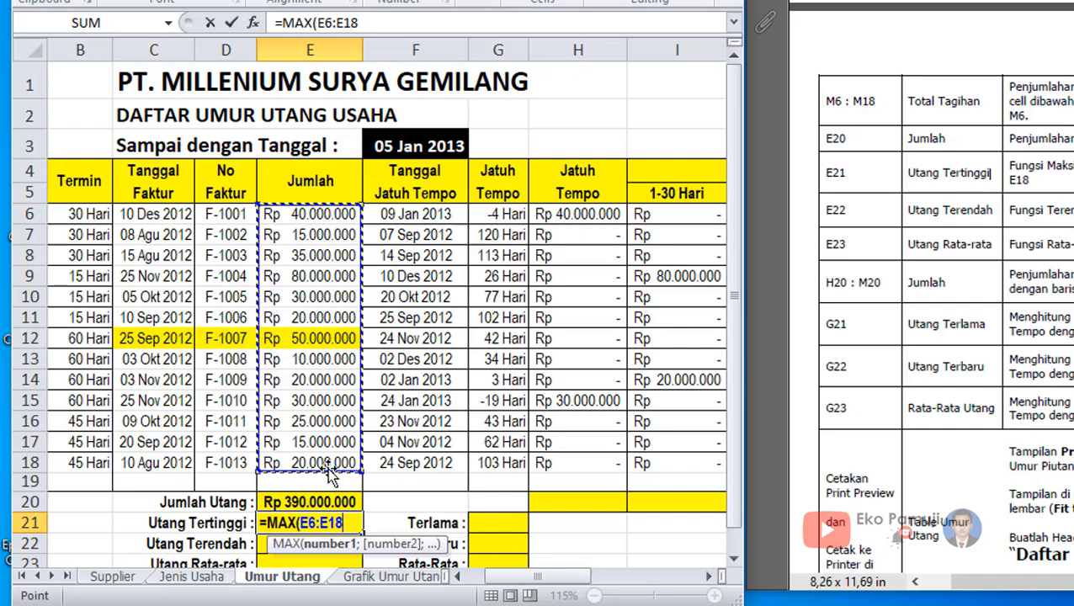
{"action": "key", "text": "Return"}
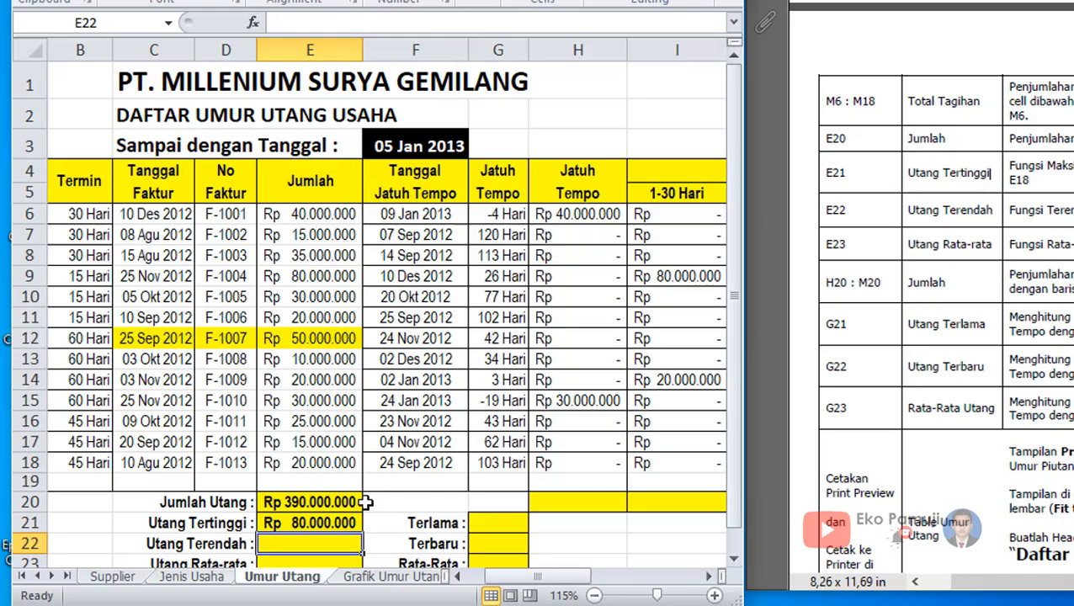
Copy the E21 formula text into E22 beside Utang Terendah and change its function to make =MIN(E6:E18).
{"action": "left_click_drag", "start_coordinate": [732, 332], "coordinate": [732, 407]}
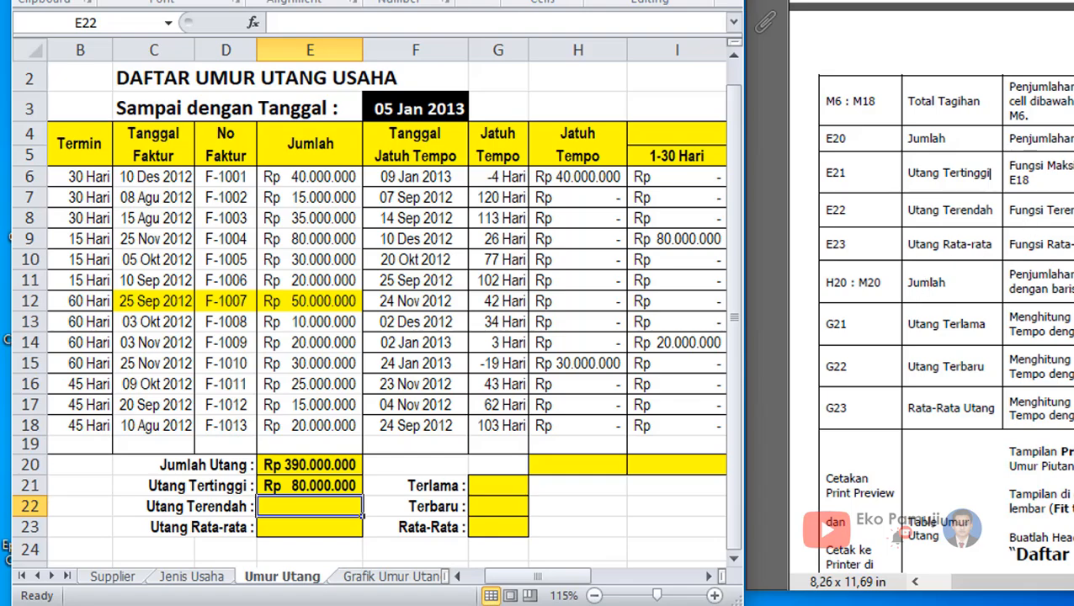
{"action": "left_click", "coordinate": [326, 485]}
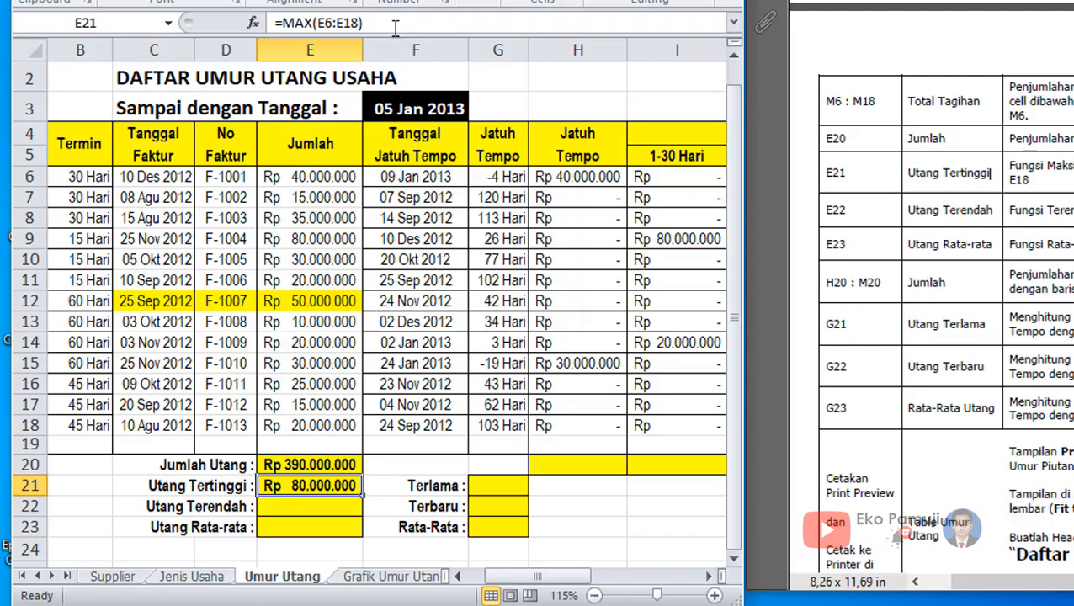
{"action": "left_click_drag", "start_coordinate": [390, 24], "coordinate": [278, 24]}
{"action": "right_click", "coordinate": [301, 27]}
{"action": "left_click", "coordinate": [357, 64]}
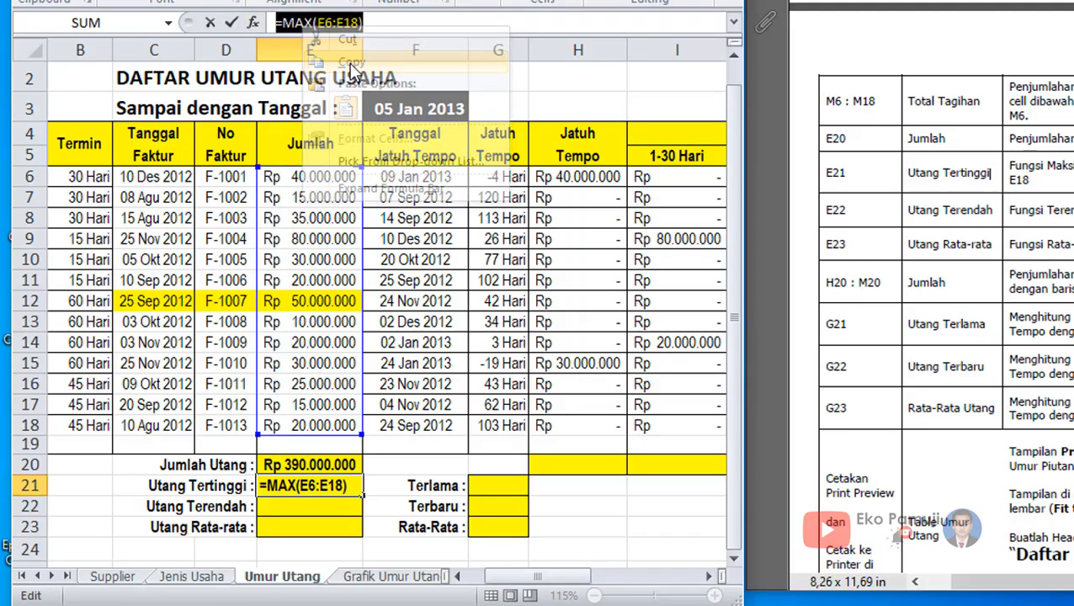
{"action": "key", "text": "Return"}
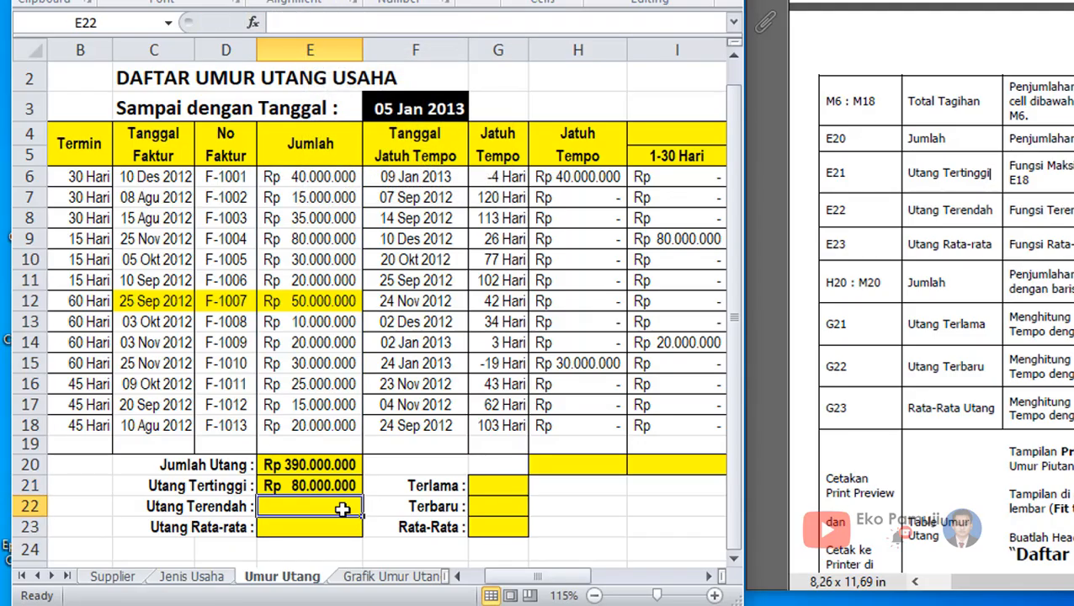
{"action": "double_click", "coordinate": [312, 508]}
{"action": "right_click", "coordinate": [312, 507]}
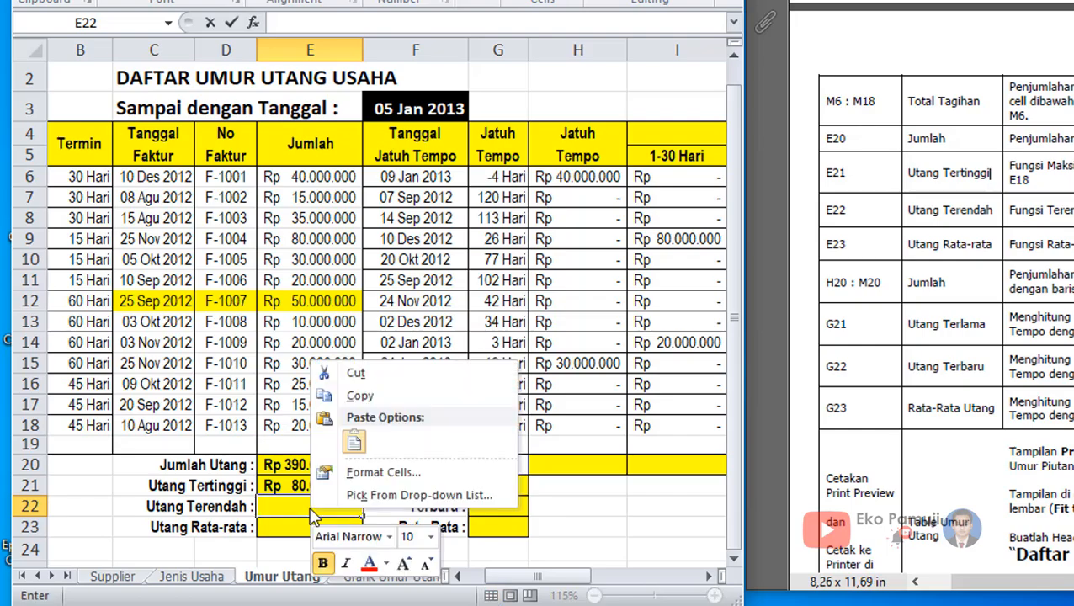
{"action": "left_click", "coordinate": [355, 444]}
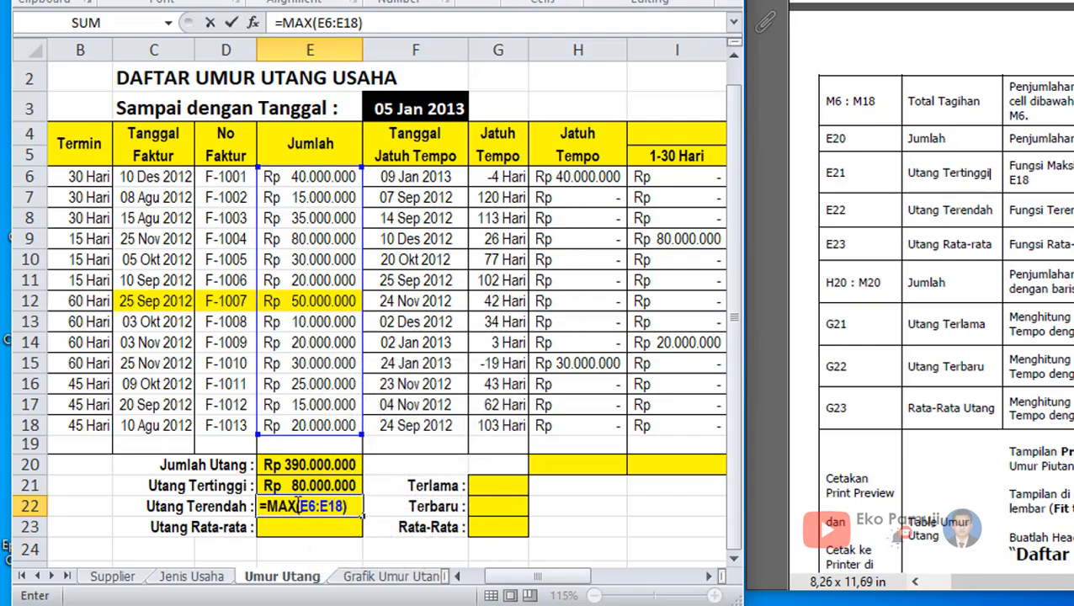
{"action": "left_click_drag", "start_coordinate": [297, 506], "coordinate": [278, 506]}
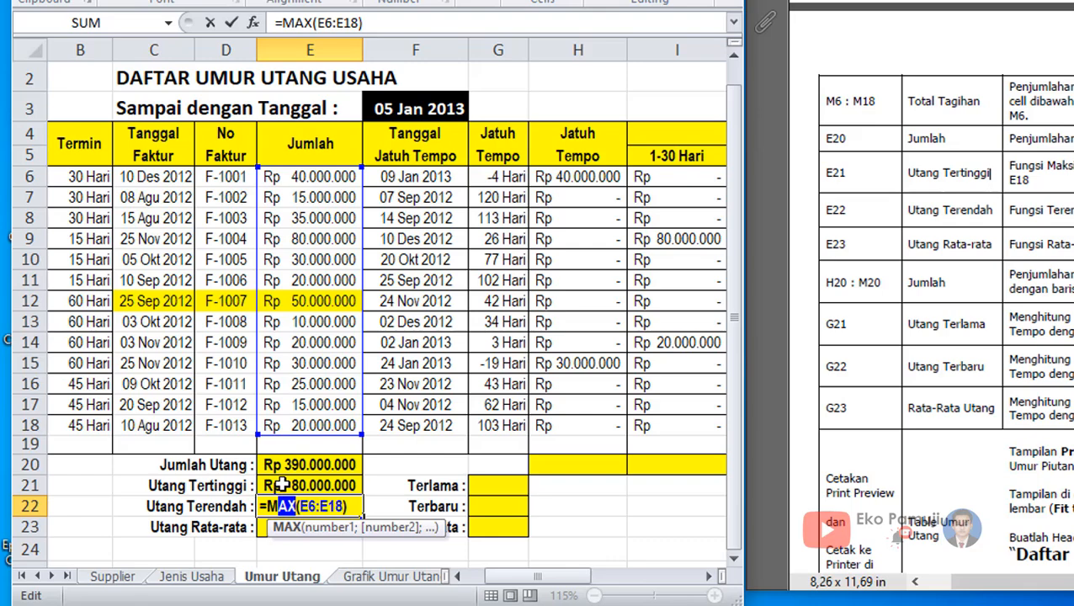
{"action": "type", "text": "IN"}
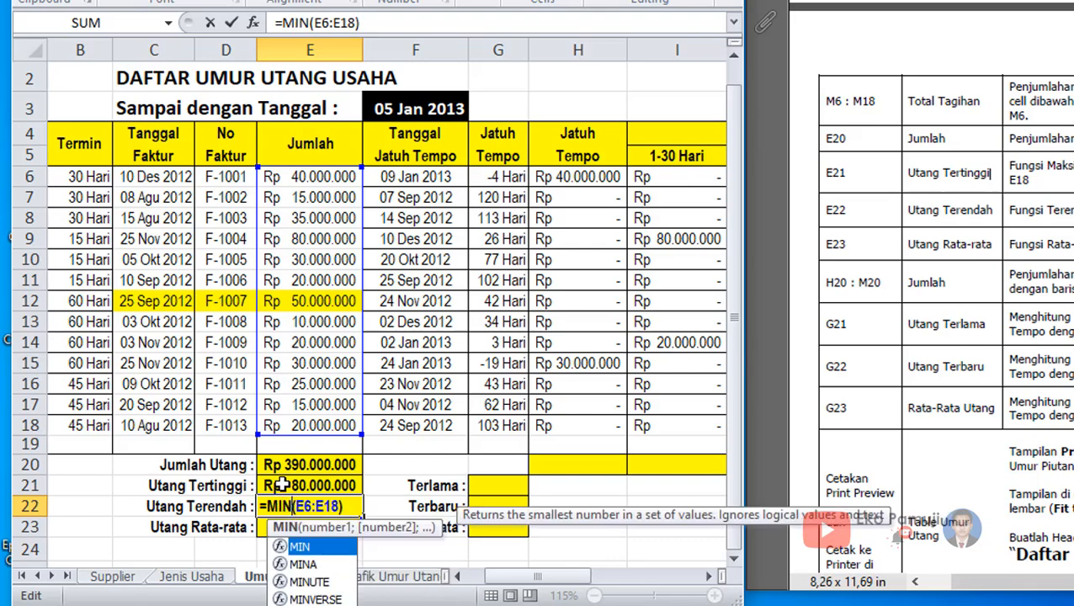
{"action": "left_click", "coordinate": [348, 506]}
{"action": "key", "text": "Return"}
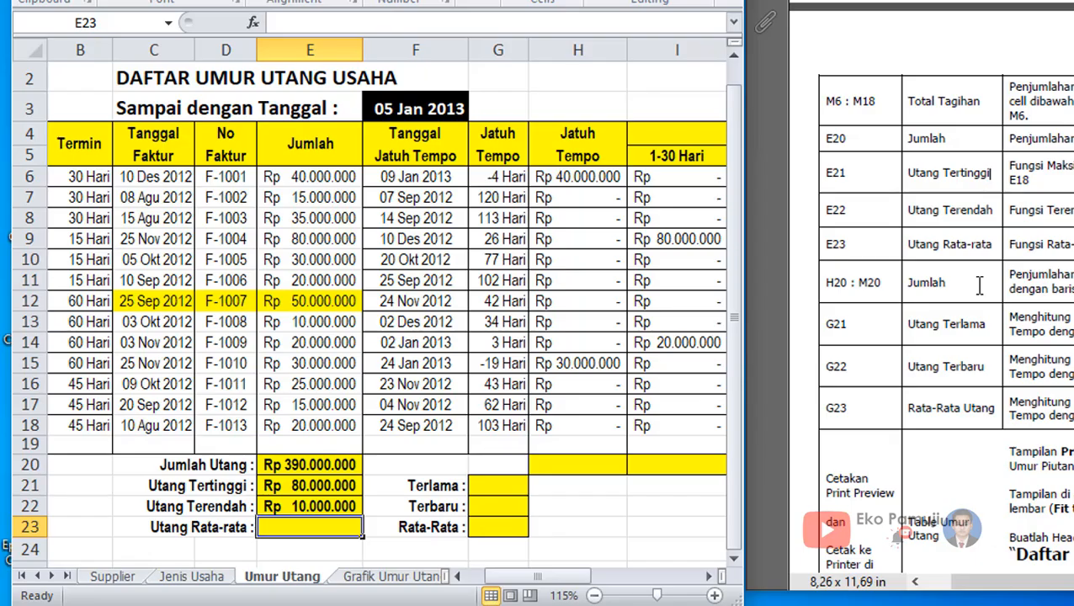
Copy the E22 formula text into E23 beside Utang Rata-rata and change its function to make =AVERAGE(E6:E18).
{"action": "left_click", "coordinate": [302, 502]}
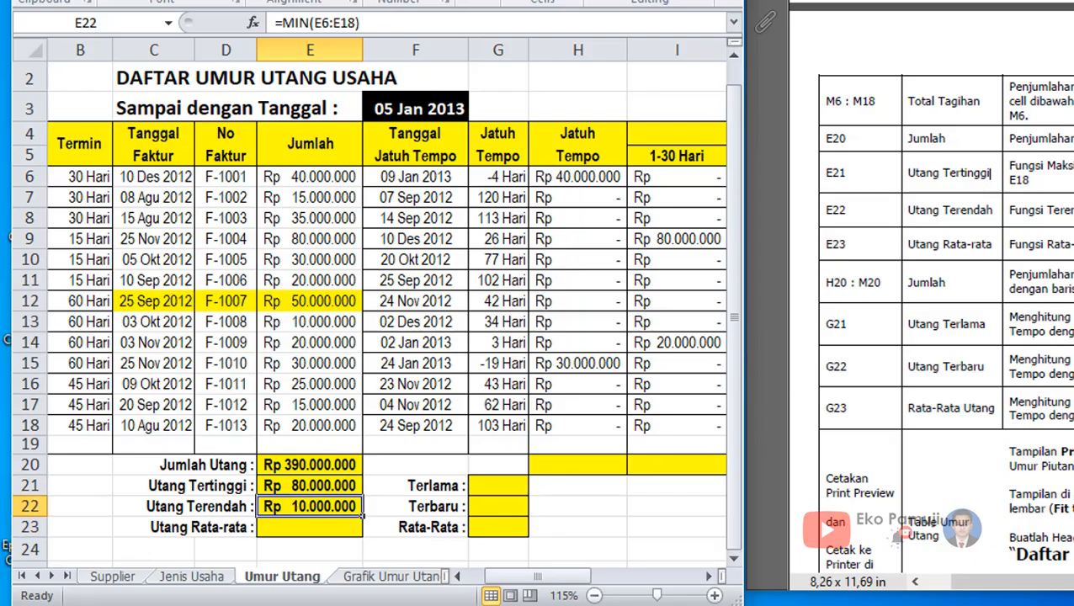
{"action": "left_click_drag", "start_coordinate": [382, 26], "coordinate": [275, 24]}
{"action": "right_click", "coordinate": [310, 30]}
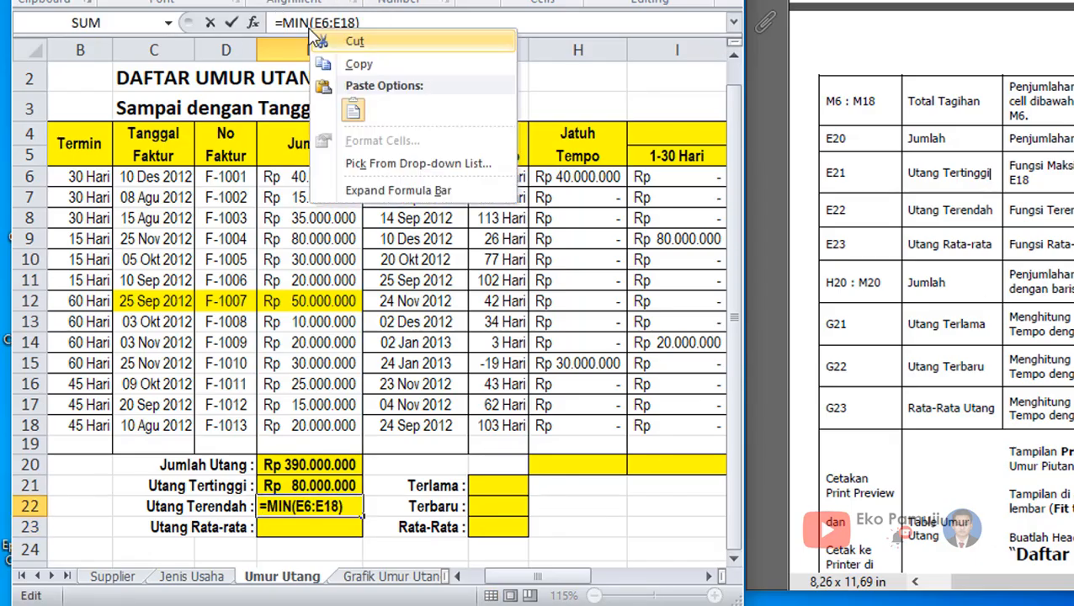
{"action": "left_click", "coordinate": [355, 64]}
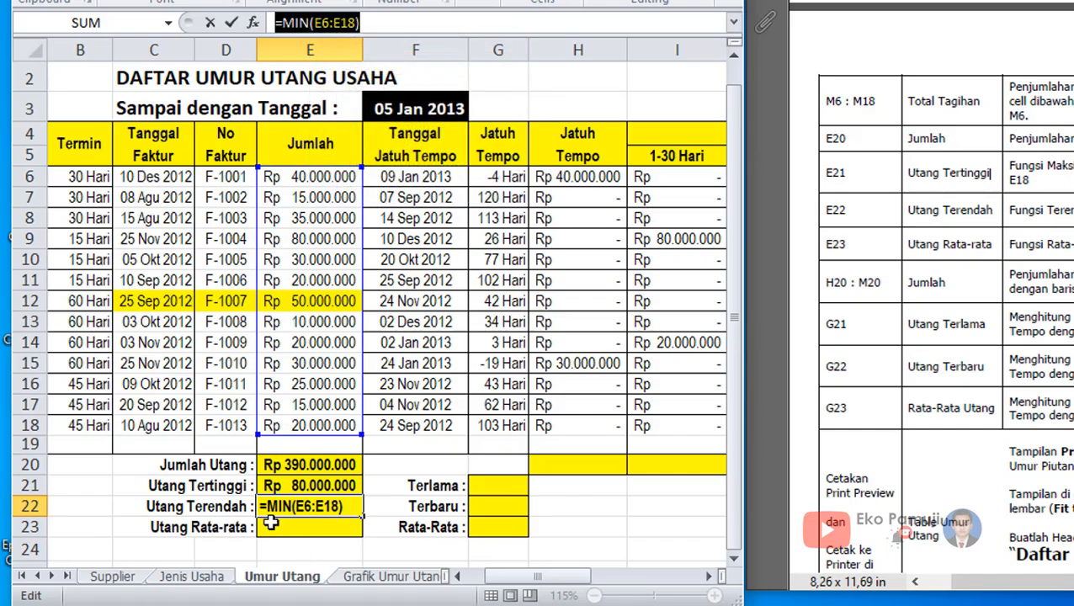
{"action": "key", "text": "Return"}
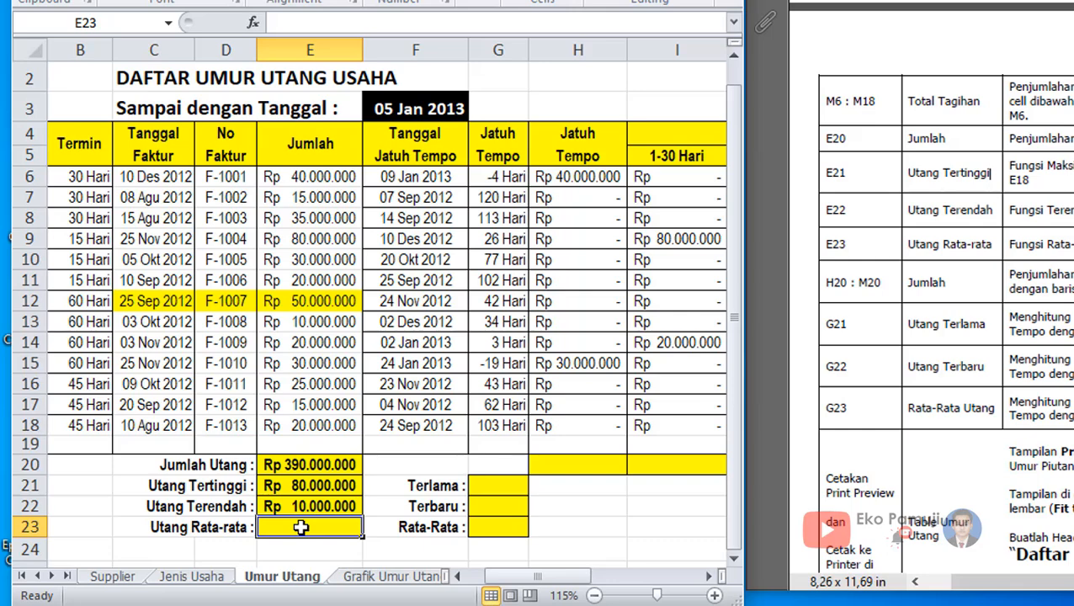
{"action": "double_click", "coordinate": [300, 527]}
{"action": "right_click", "coordinate": [311, 528]}
{"action": "left_click", "coordinate": [345, 454]}
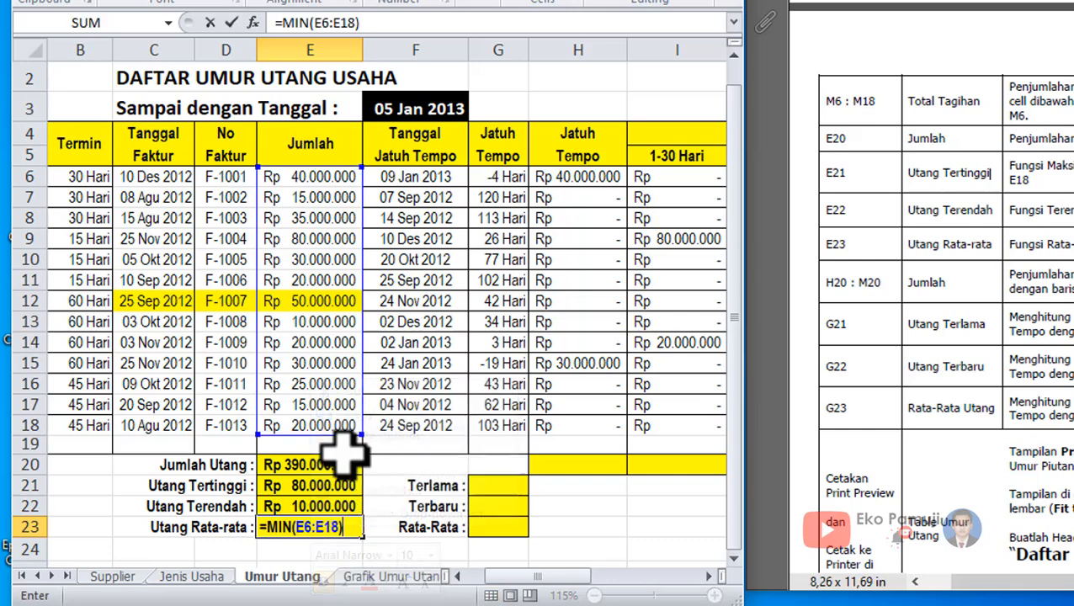
{"action": "left_click_drag", "start_coordinate": [291, 527], "coordinate": [276, 527]}
{"action": "type", "text": "AVERAGE"}
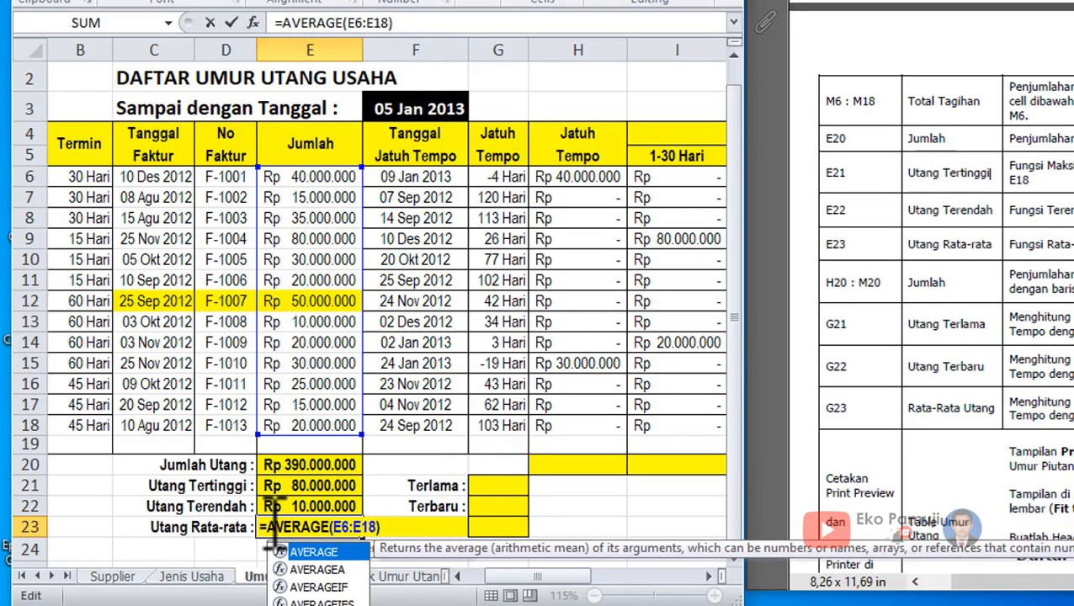
{"action": "key", "text": "Return"}
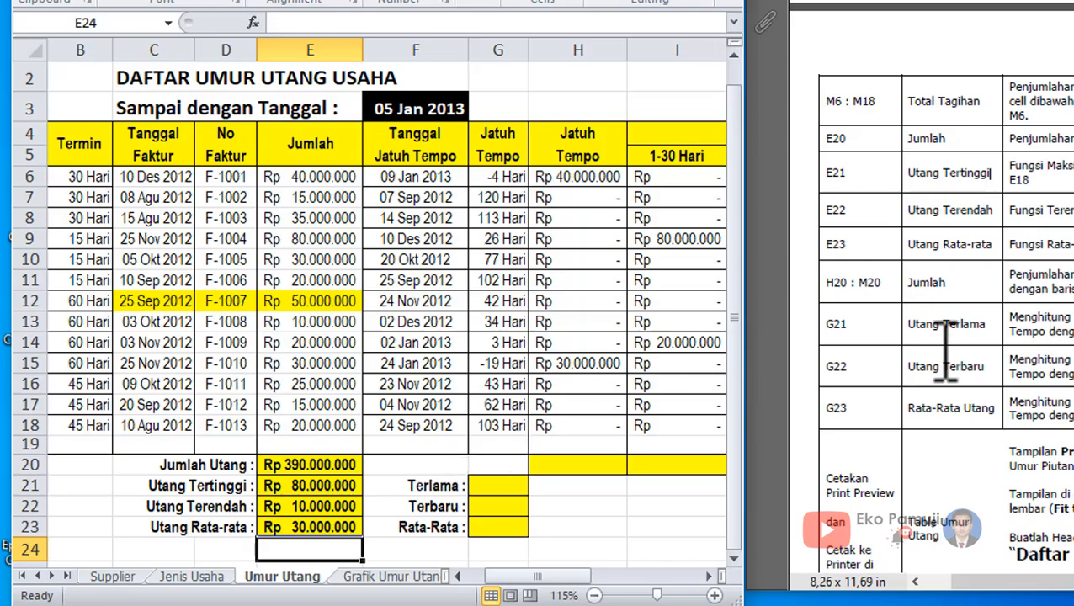
Check the H20 : M20 rule in the exercise PDF and enter =SUM(H6:H18) in H20 under Jatuh Tempo.
{"action": "left_click_drag", "start_coordinate": [942, 278], "coordinate": [969, 282]}
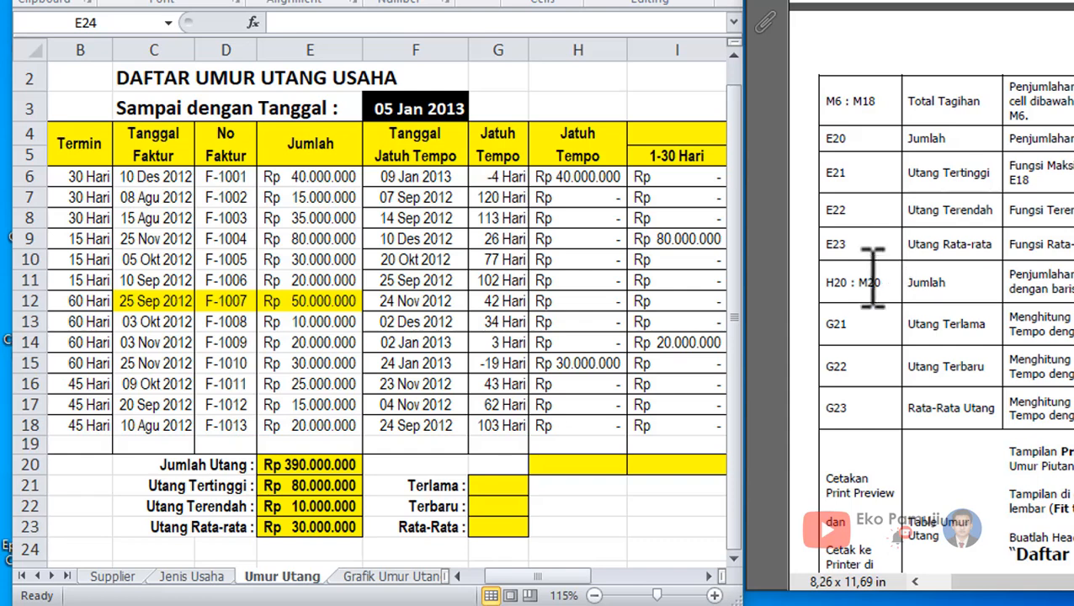
{"action": "left_click_drag", "start_coordinate": [842, 282], "coordinate": [846, 282]}
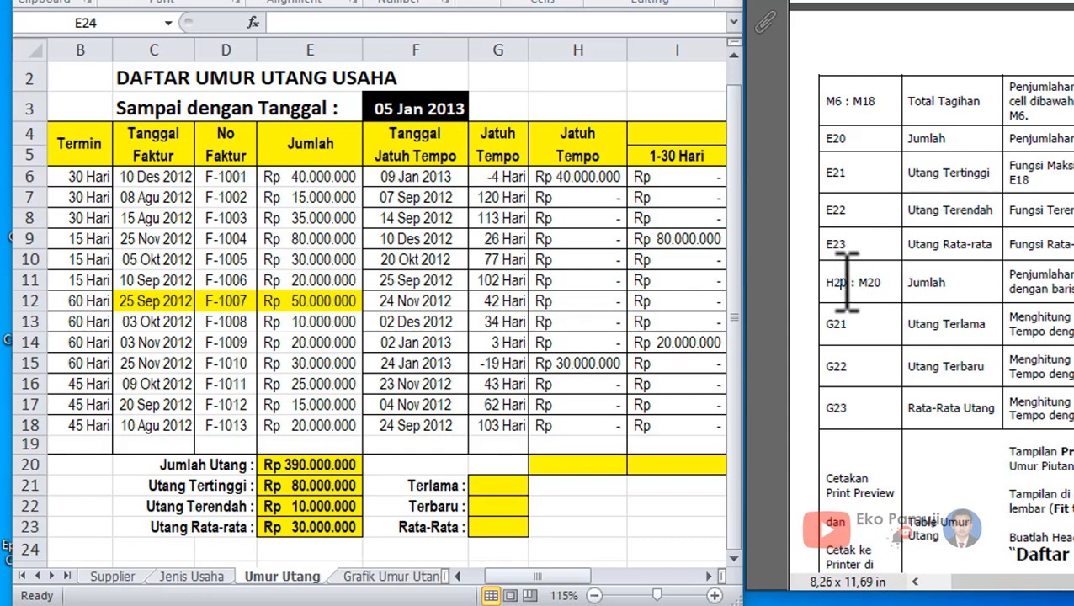
{"action": "left_click", "coordinate": [563, 471]}
{"action": "left_click", "coordinate": [575, 463]}
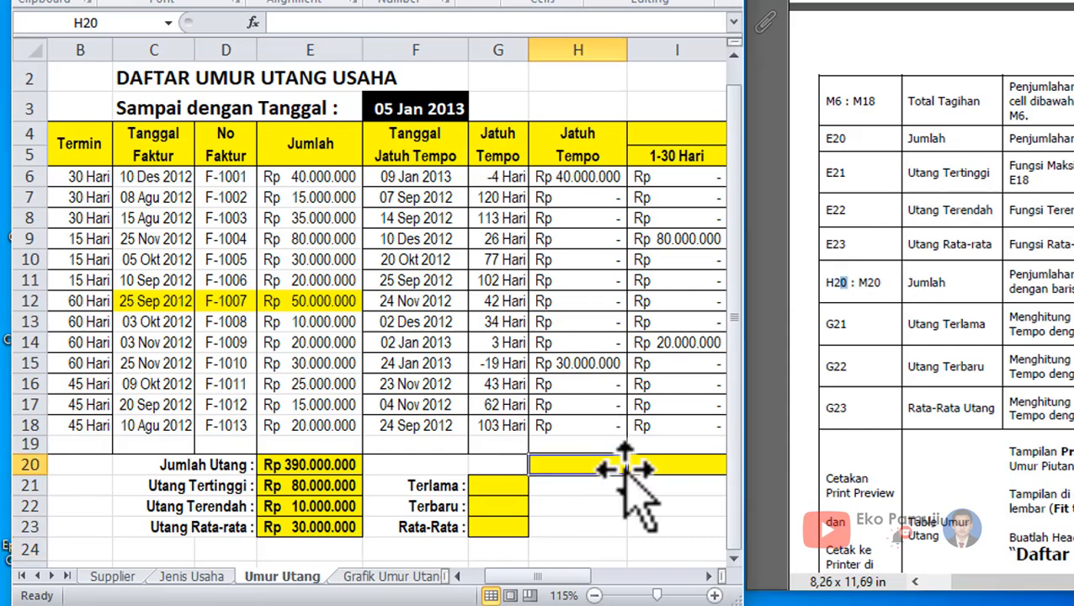
{"action": "type", "text": "=SUM"}
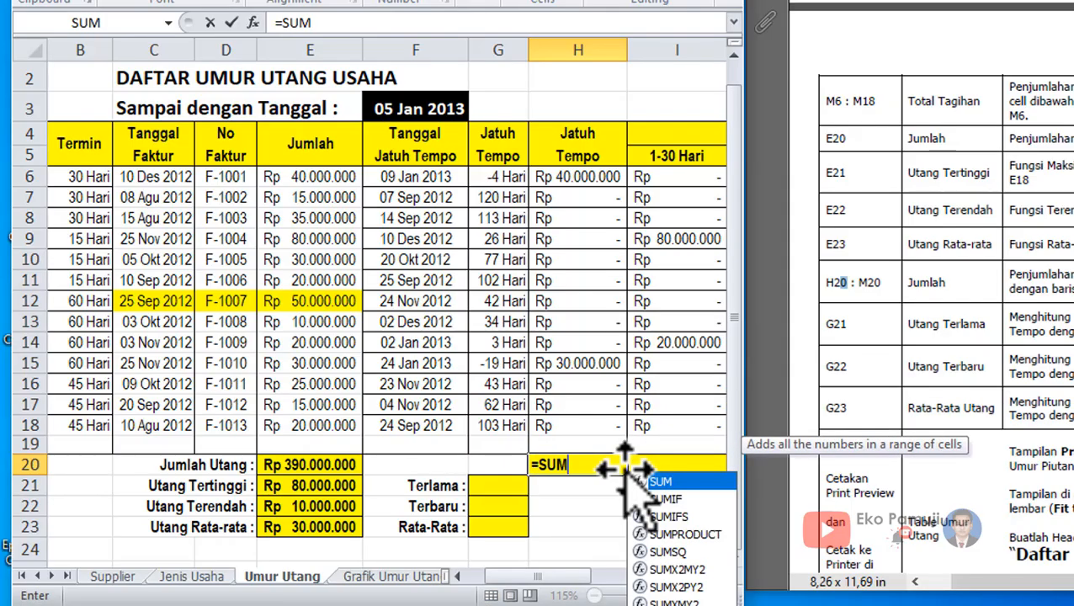
{"action": "type", "text": "("}
{"action": "left_click_drag", "start_coordinate": [574, 179], "coordinate": [593, 416]}
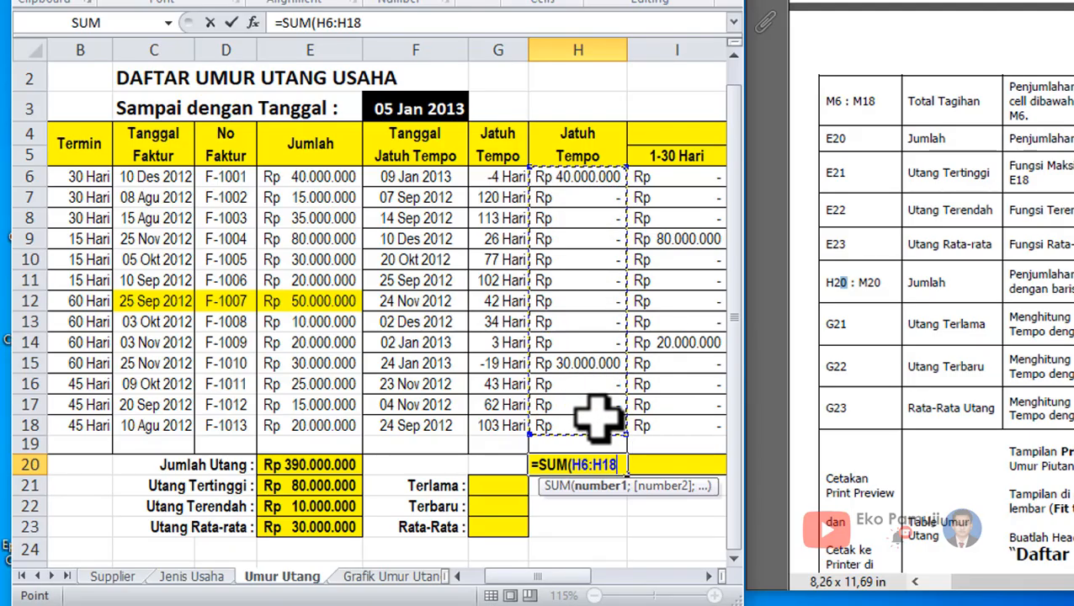
{"action": "key", "text": "Return"}
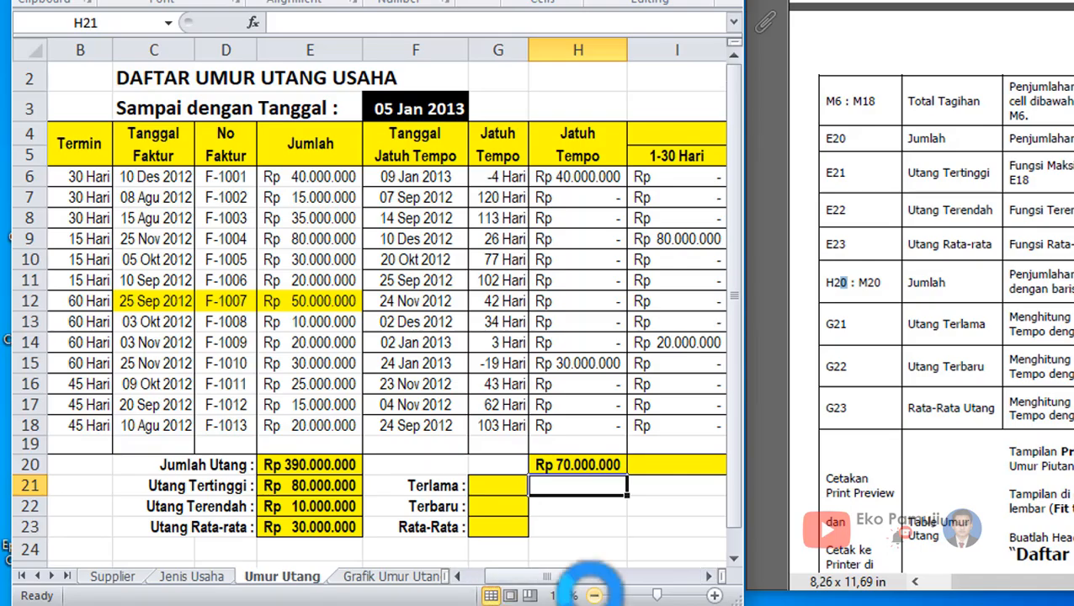
Fill the H20 sum formula across the Jumlah row through M20.
{"action": "left_click", "coordinate": [595, 595]}
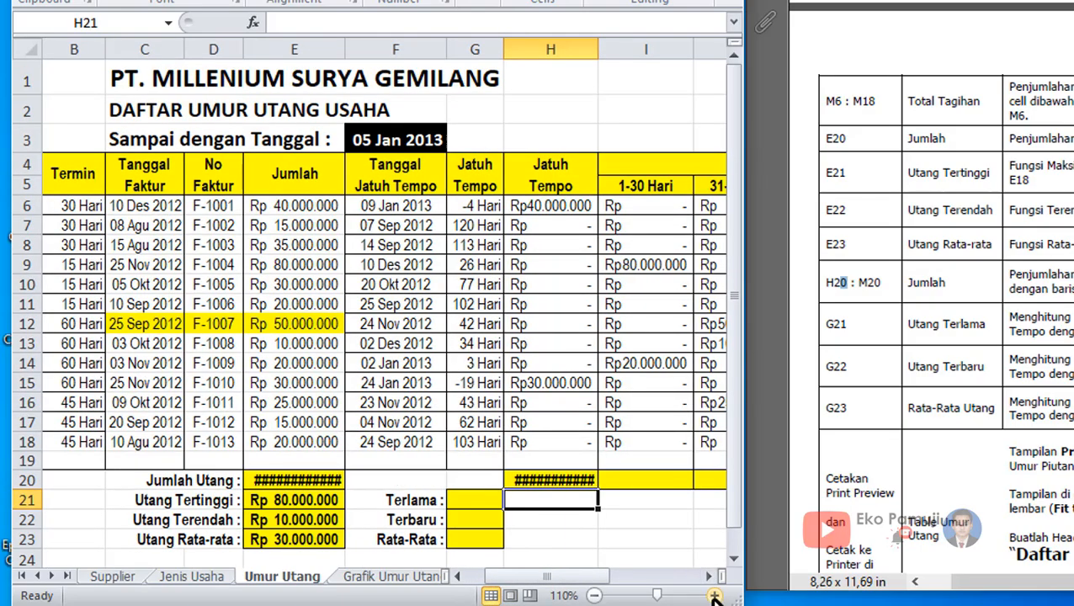
{"action": "left_click", "coordinate": [714, 596]}
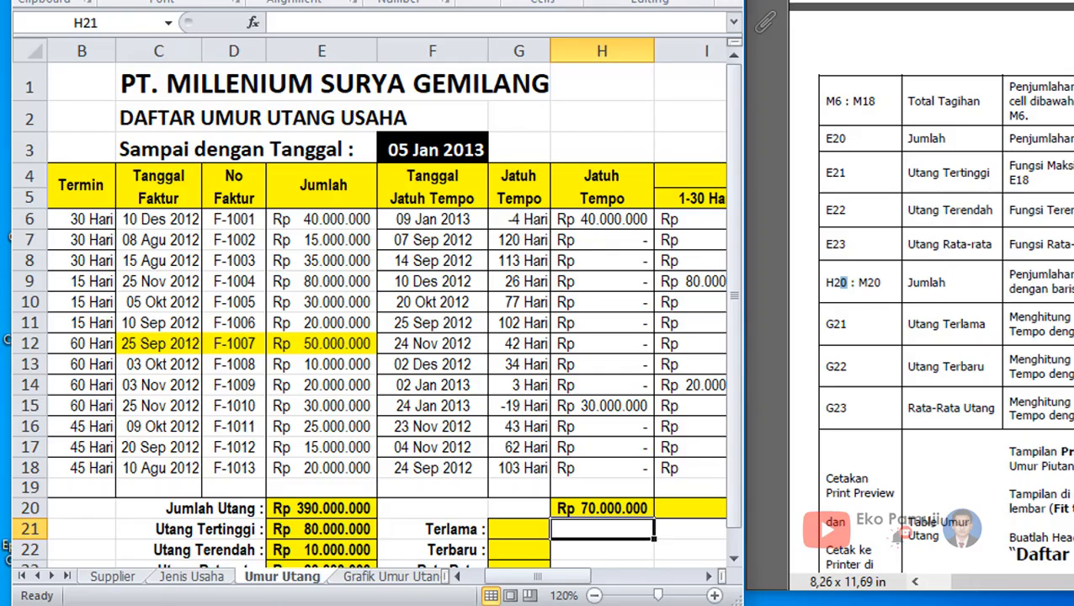
{"action": "key", "text": "super+Up"}
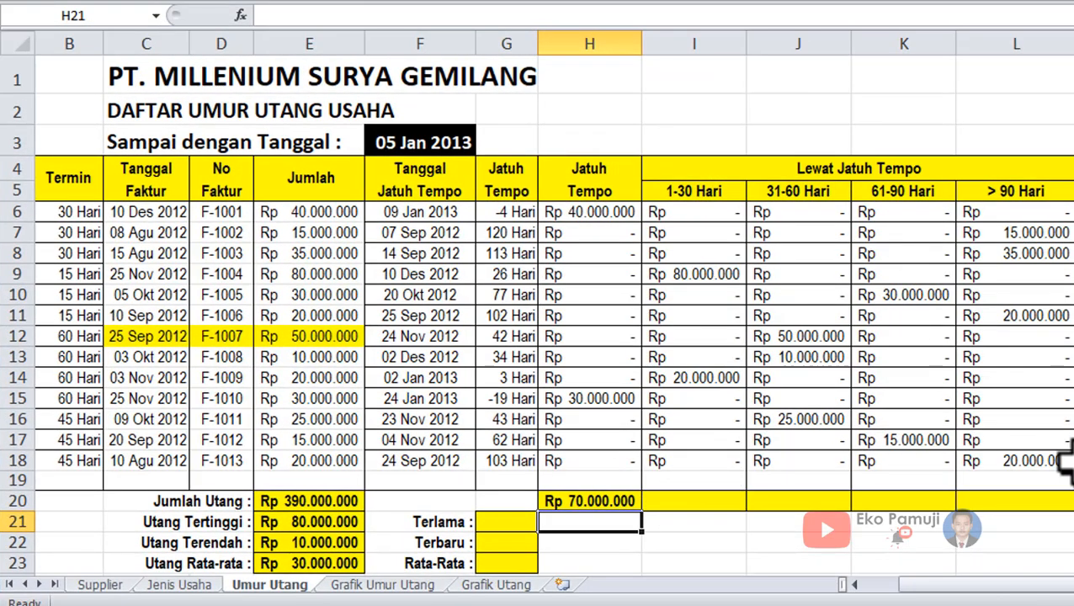
{"action": "key", "text": "Up"}
{"action": "key", "text": "ctrl+Right"}
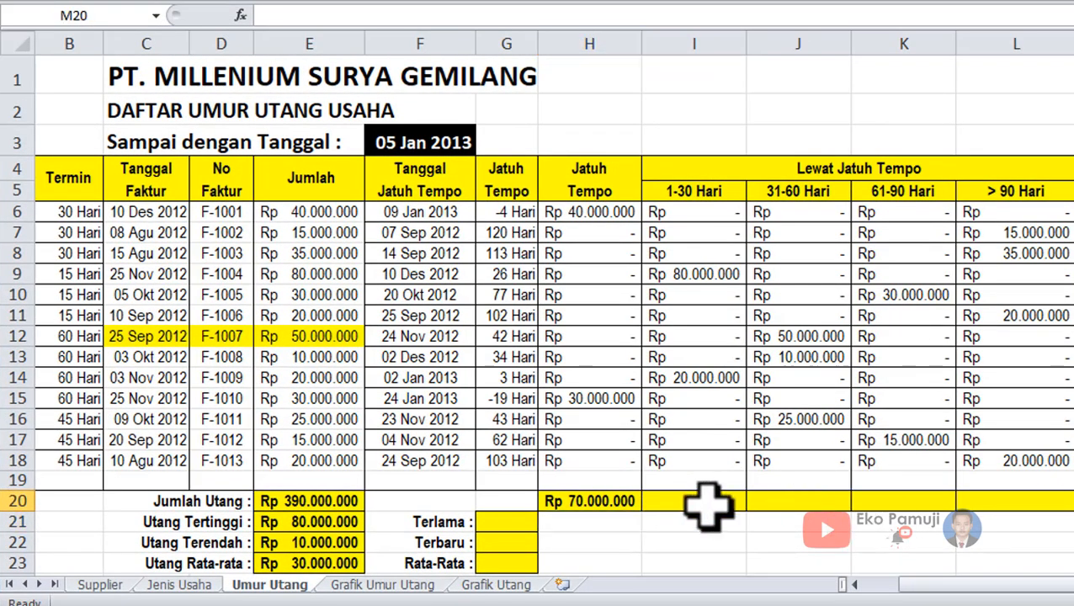
{"action": "left_click", "coordinate": [623, 503]}
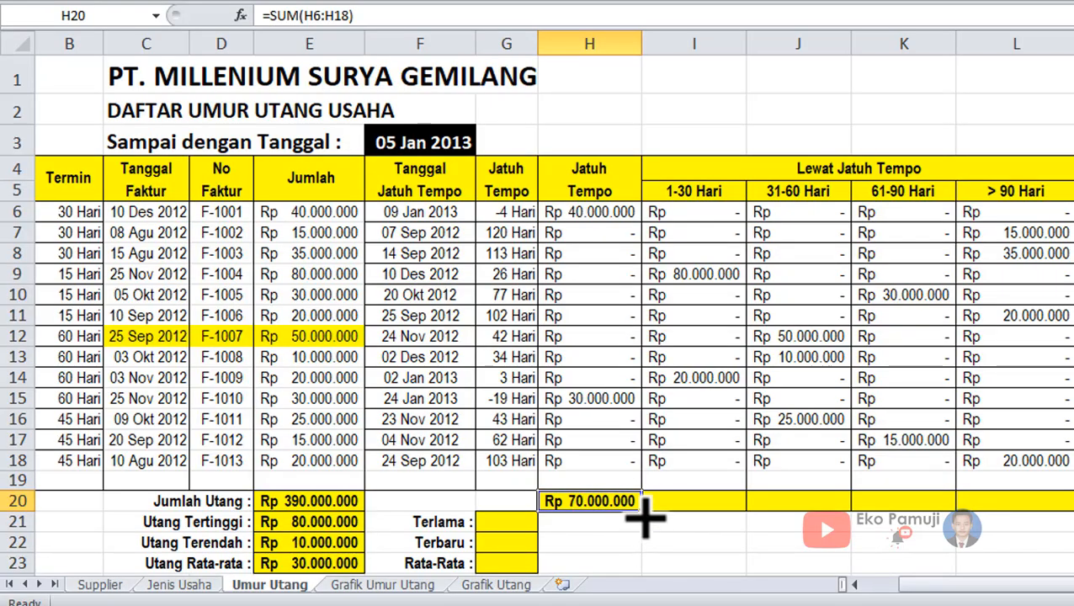
{"action": "left_click_drag", "start_coordinate": [644, 519], "coordinate": [1071, 514]}
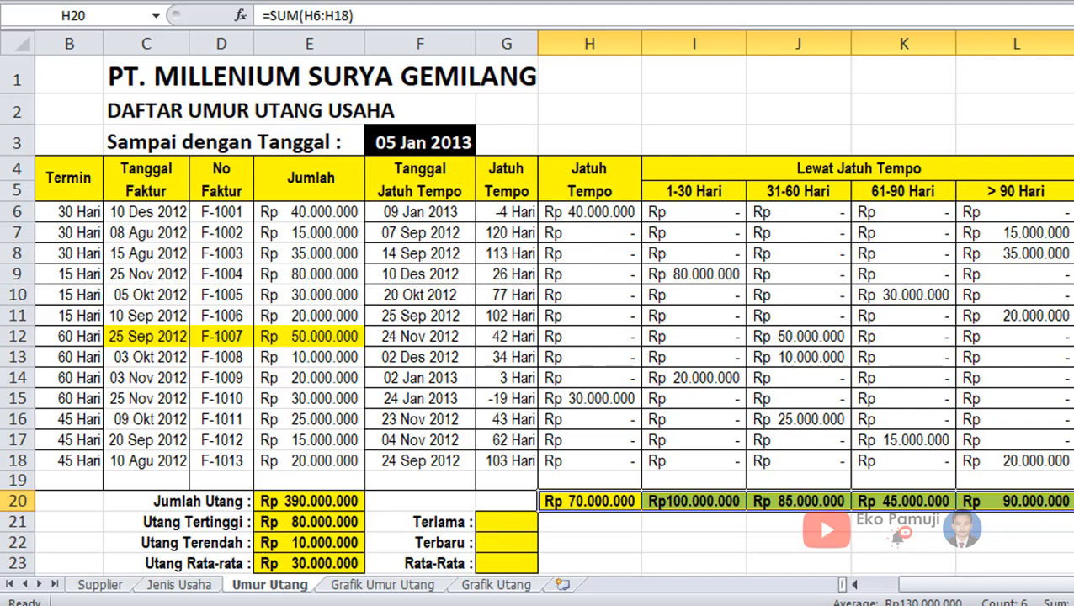
{"action": "left_click", "coordinate": [1069, 544]}
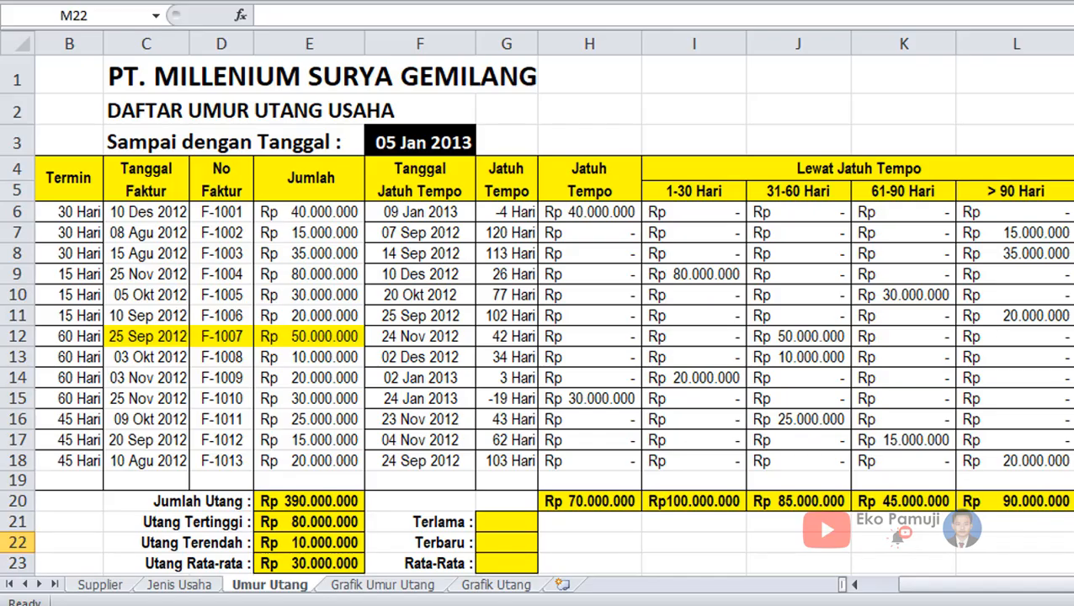
Check the G21 rule in the exercise PDF and enter =MAX(G6:G18) in G21 beside Terlama.
{"action": "key", "text": "alt+Tab"}
{"action": "scroll", "coordinate": [688, 172], "scroll_direction": "down", "scroll_amount": 3}
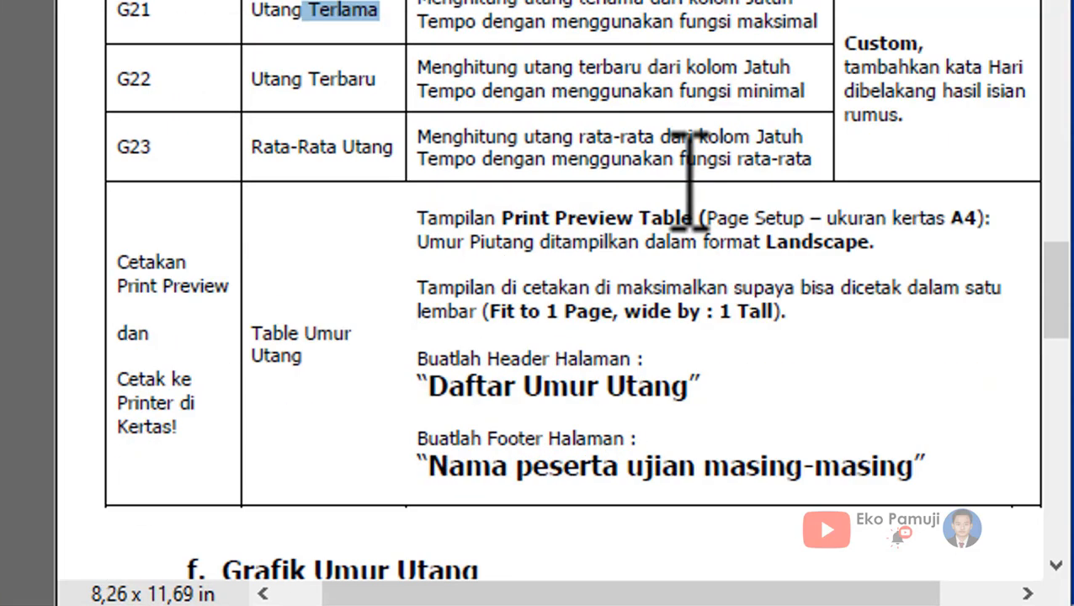
{"action": "scroll", "coordinate": [671, 76], "scroll_direction": "up", "scroll_amount": 2}
{"action": "scroll", "coordinate": [671, 76], "scroll_direction": "up", "scroll_amount": 1}
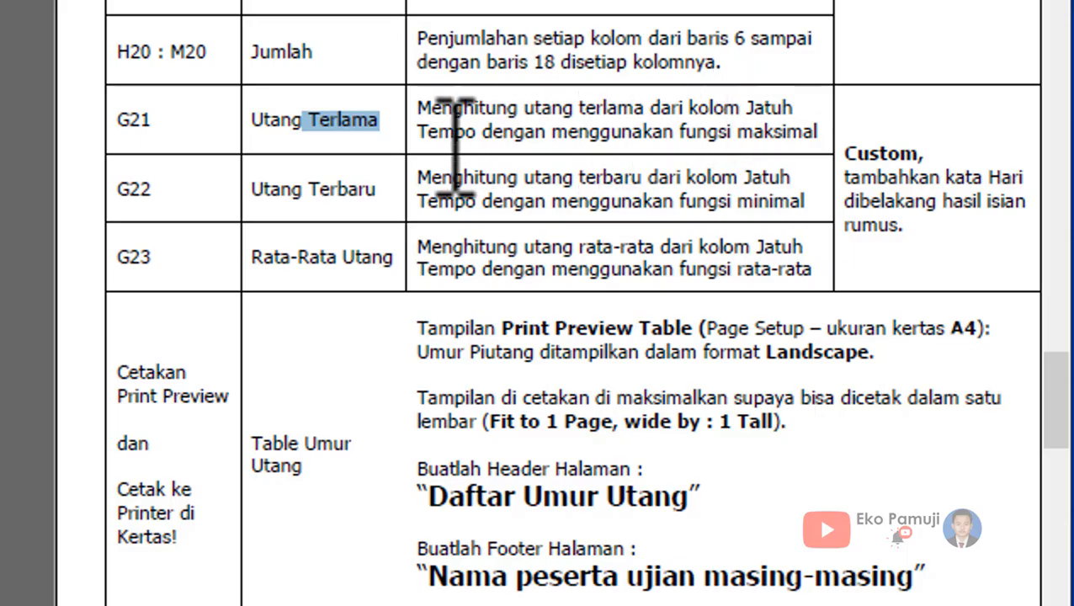
{"action": "left_click_drag", "start_coordinate": [484, 133], "coordinate": [674, 133]}
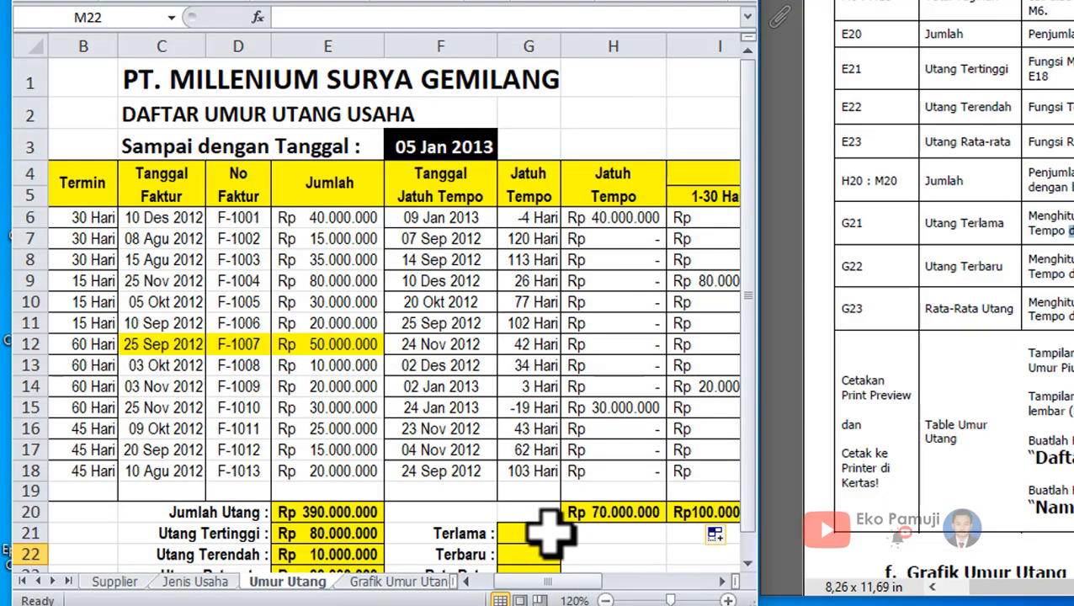
{"action": "left_click", "coordinate": [543, 535]}
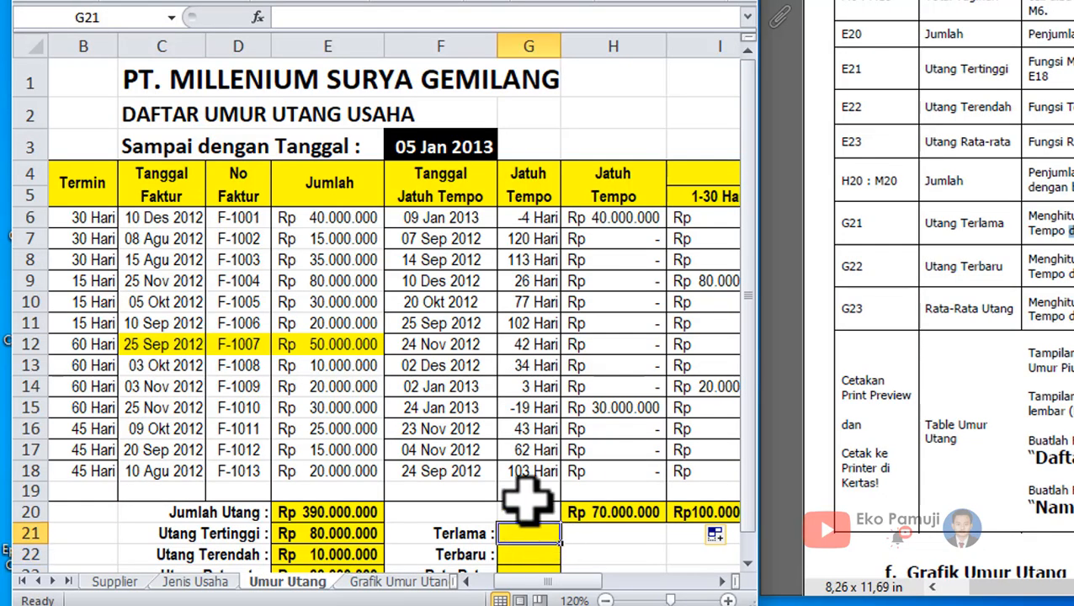
{"action": "type", "text": "=MAX"}
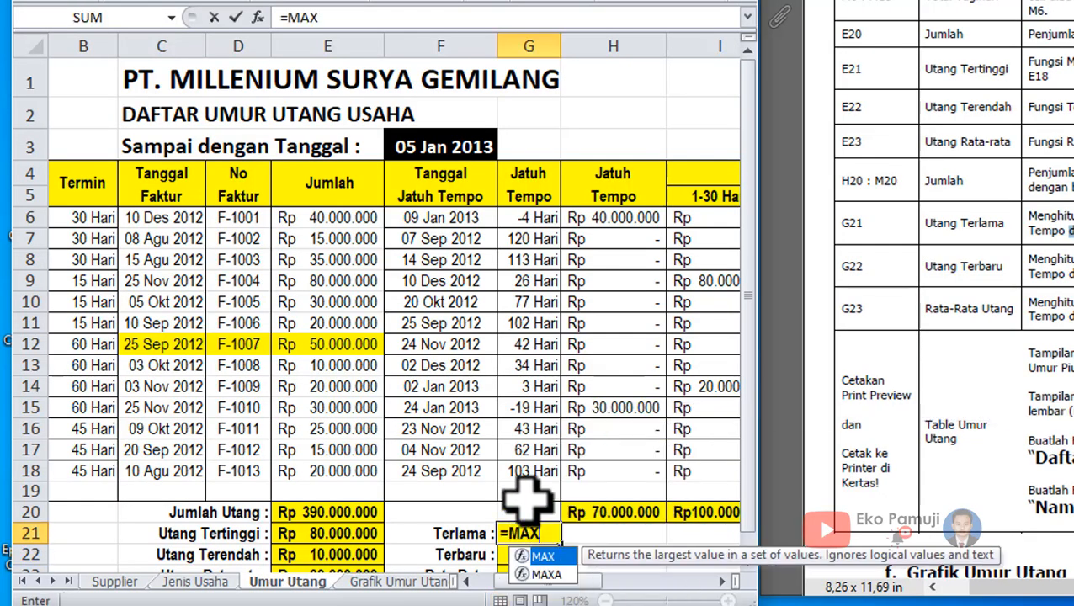
{"action": "type", "text": "("}
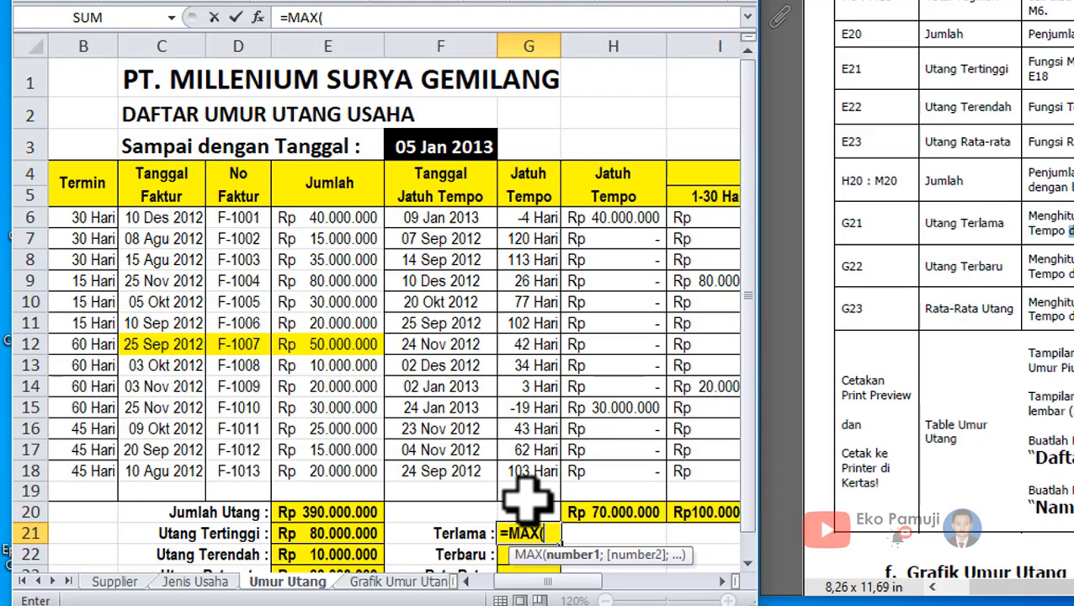
{"action": "left_click", "coordinate": [537, 476]}
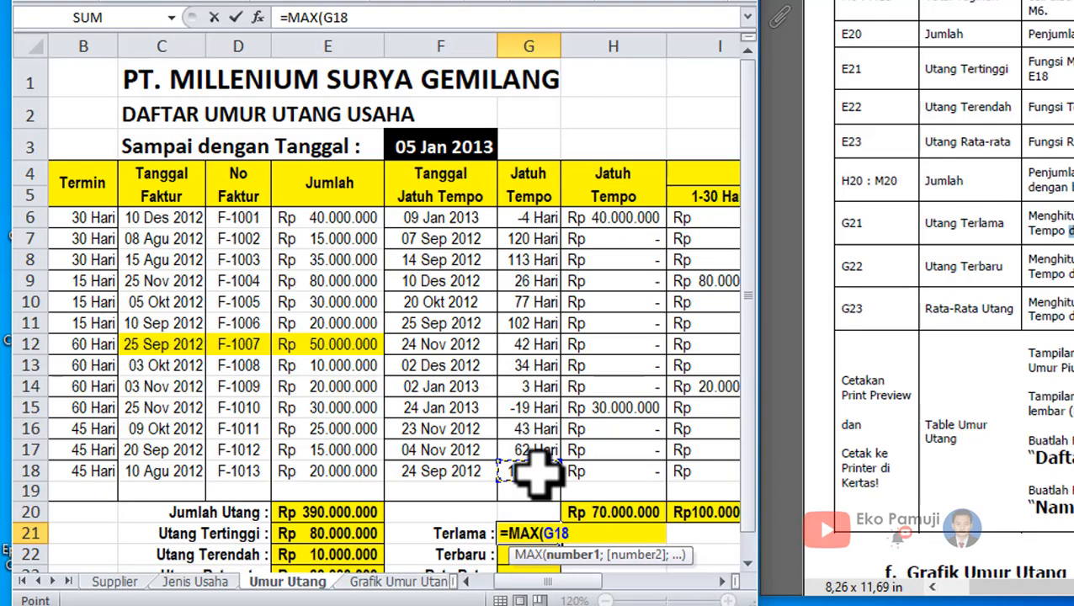
{"action": "left_click_drag", "start_coordinate": [537, 475], "coordinate": [528, 221]}
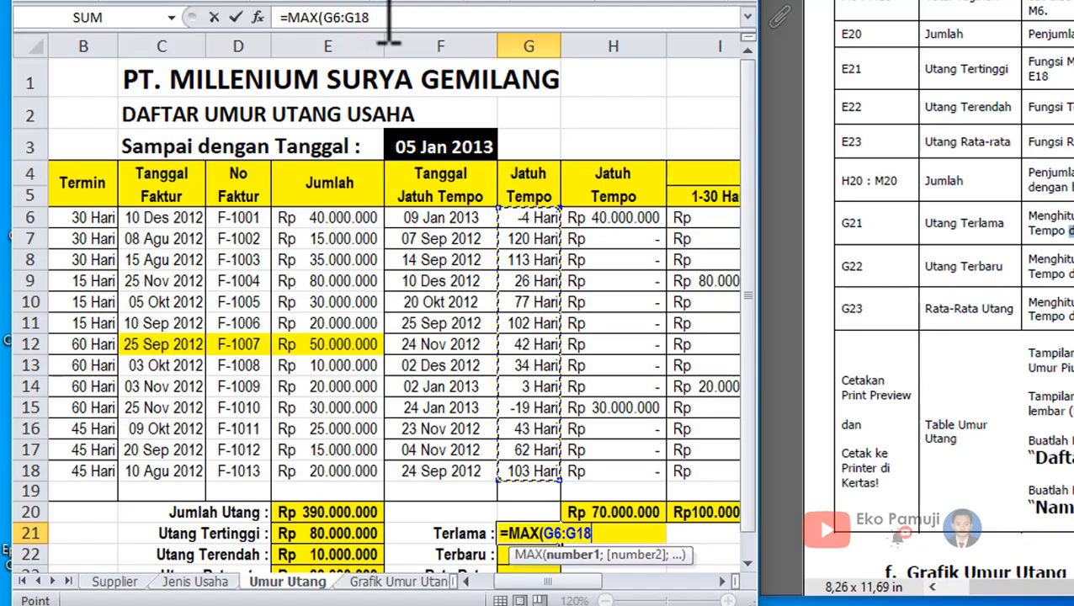
{"action": "key", "text": "Return"}
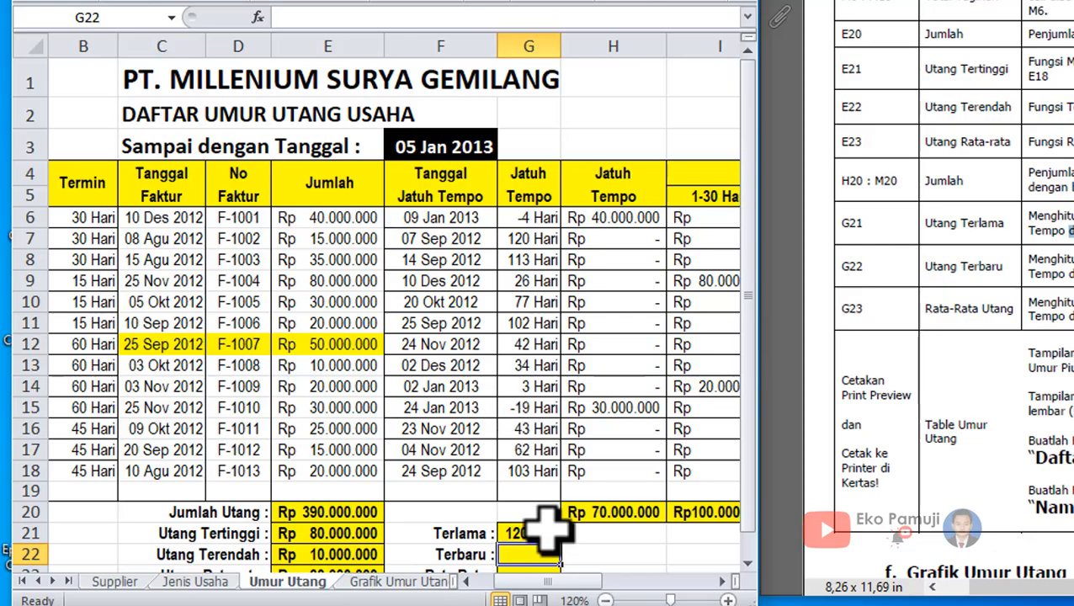
Copy the G21 formula text into G22 beside Terbaru and change its function to make =MIN(G6:G18).
{"action": "scroll", "coordinate": [551, 551], "scroll_direction": "down", "scroll_amount": 1}
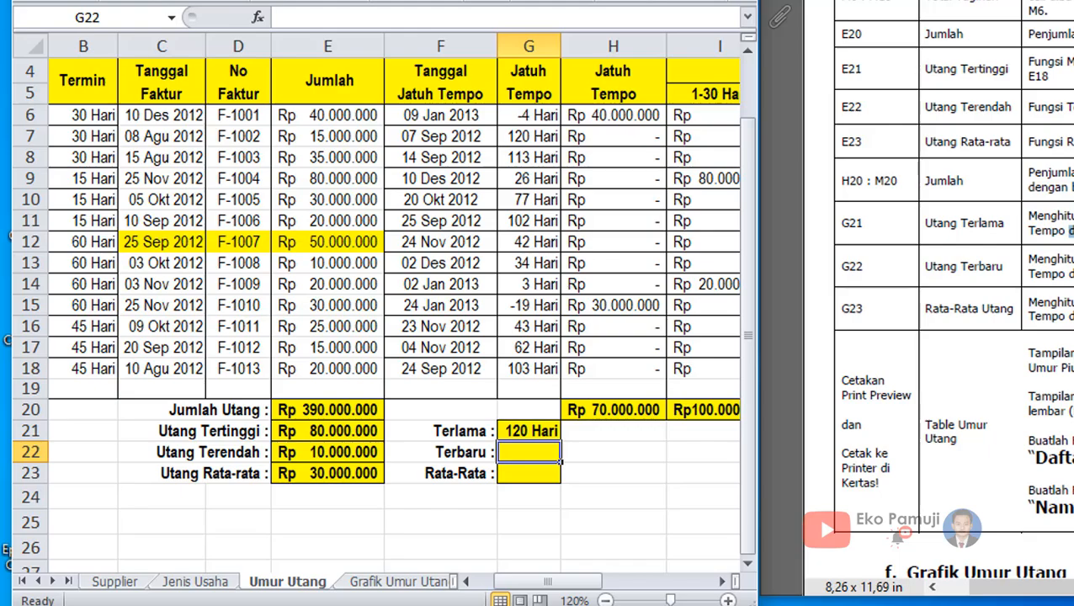
{"action": "left_click", "coordinate": [527, 431]}
{"action": "left_click_drag", "start_coordinate": [419, 18], "coordinate": [269, 21]}
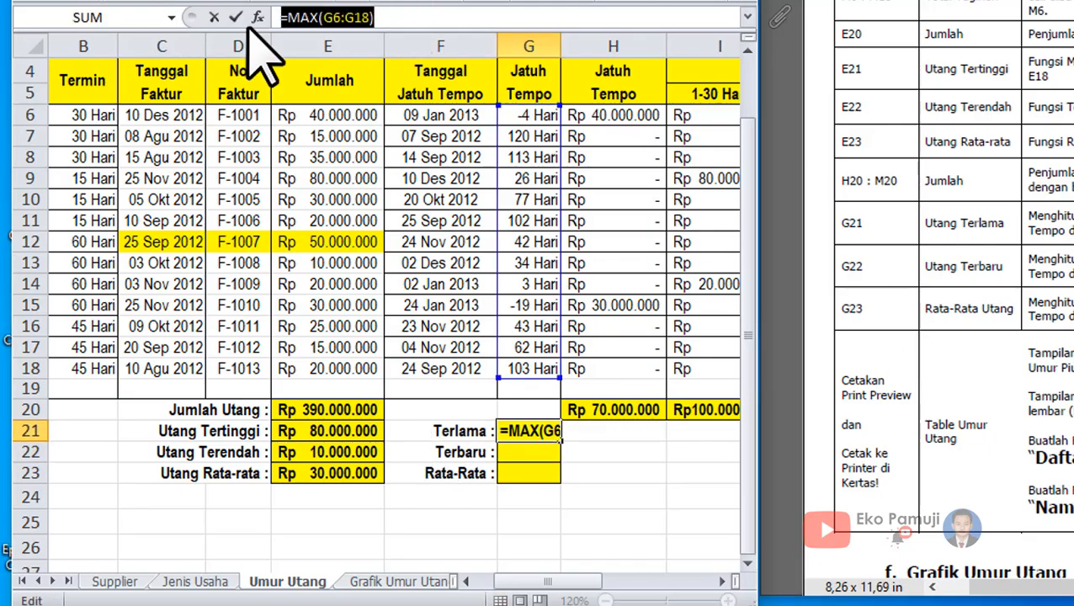
{"action": "right_click", "coordinate": [328, 19]}
{"action": "left_click", "coordinate": [362, 51]}
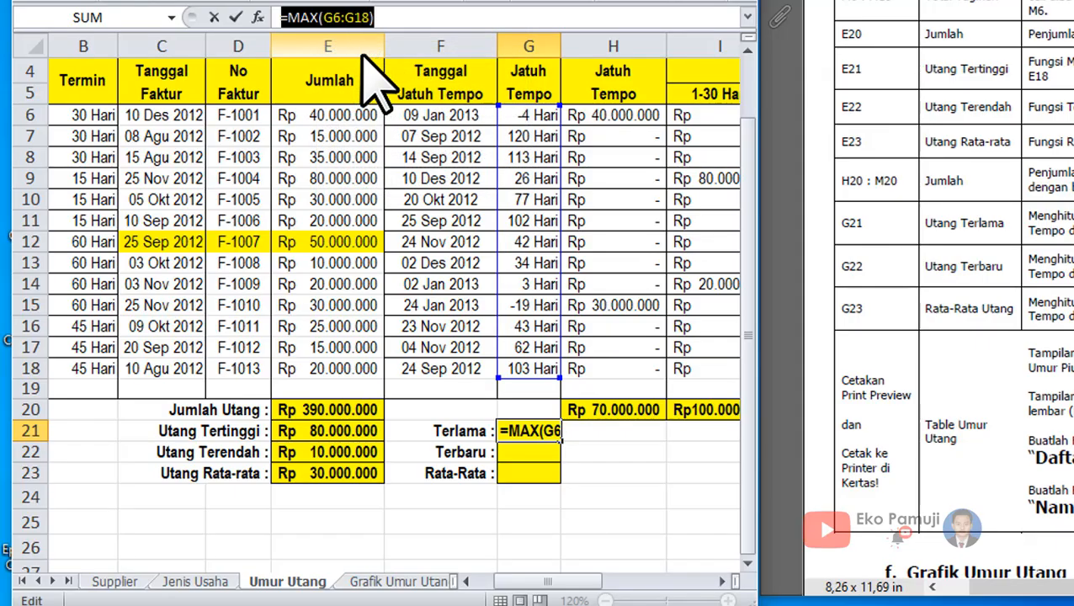
{"action": "key", "text": "Return"}
{"action": "left_click", "coordinate": [333, 17]}
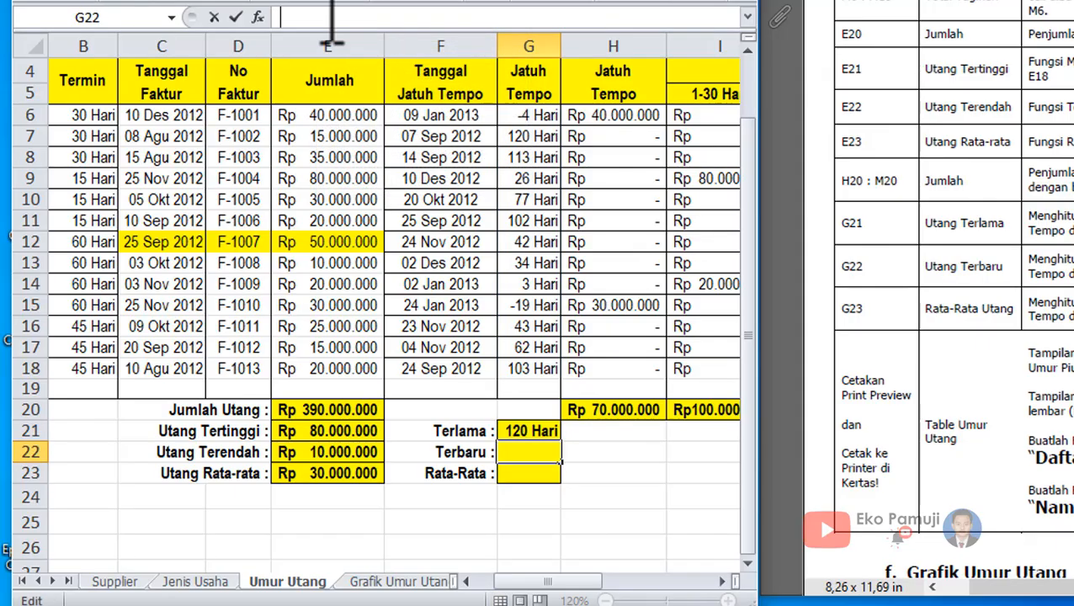
{"action": "key", "text": "ctrl+v"}
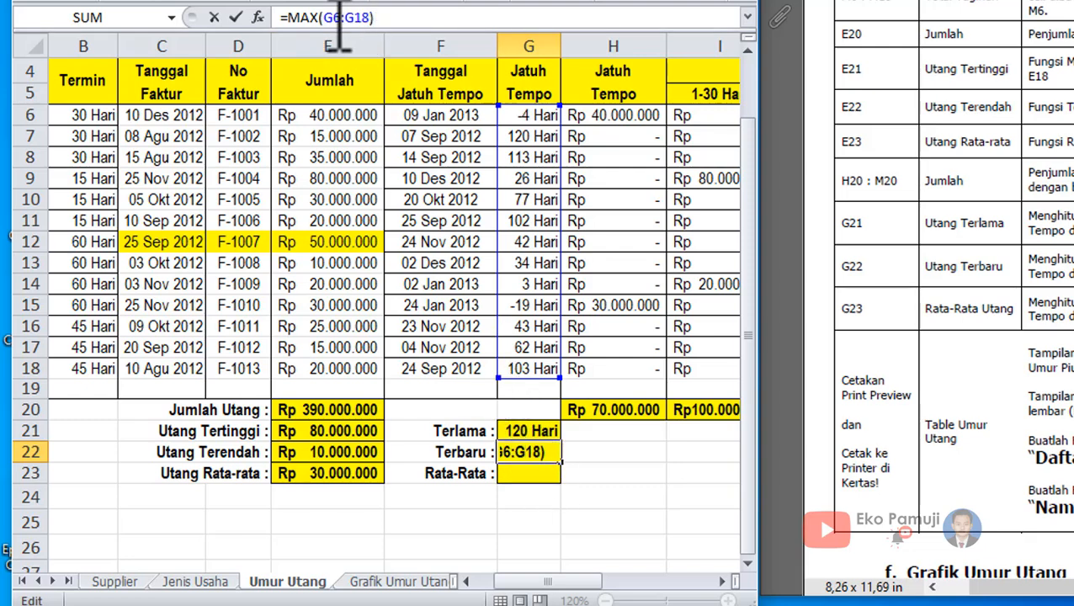
{"action": "double_click", "coordinate": [301, 17]}
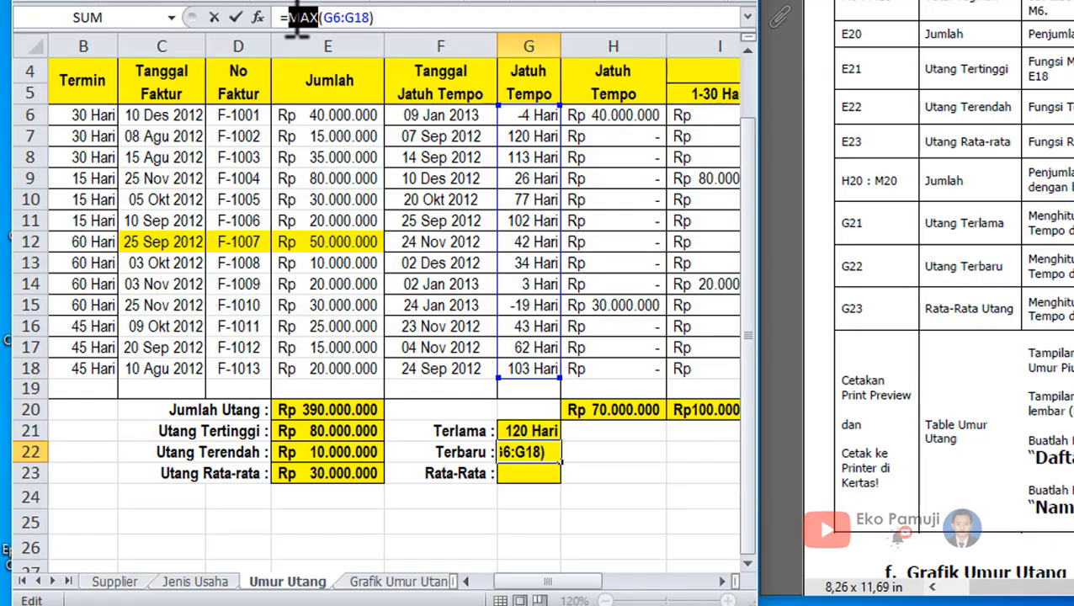
{"action": "type", "text": "MIN"}
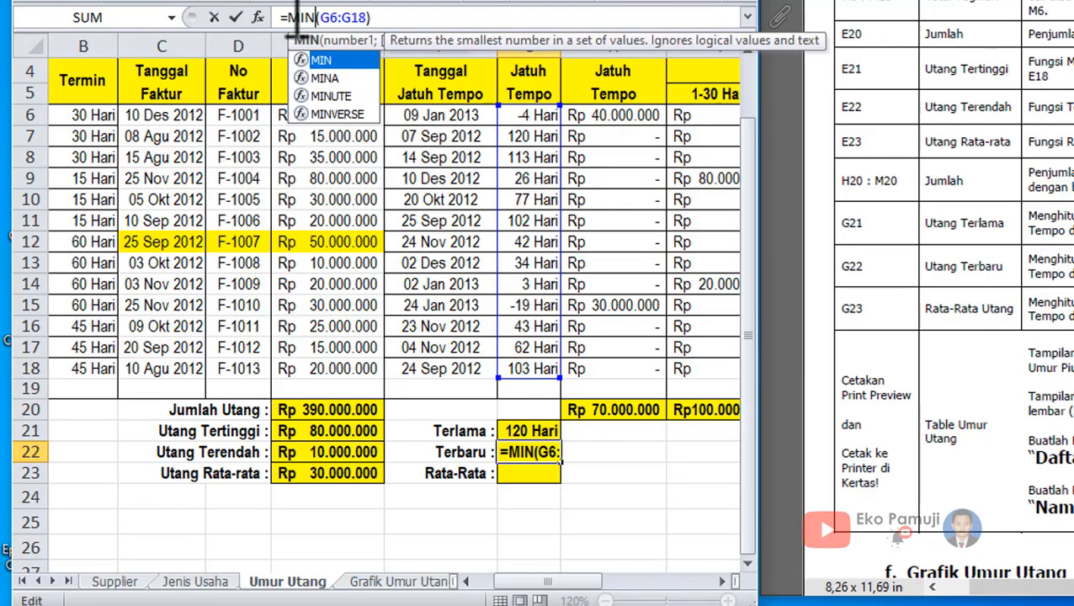
{"action": "key", "text": "Return"}
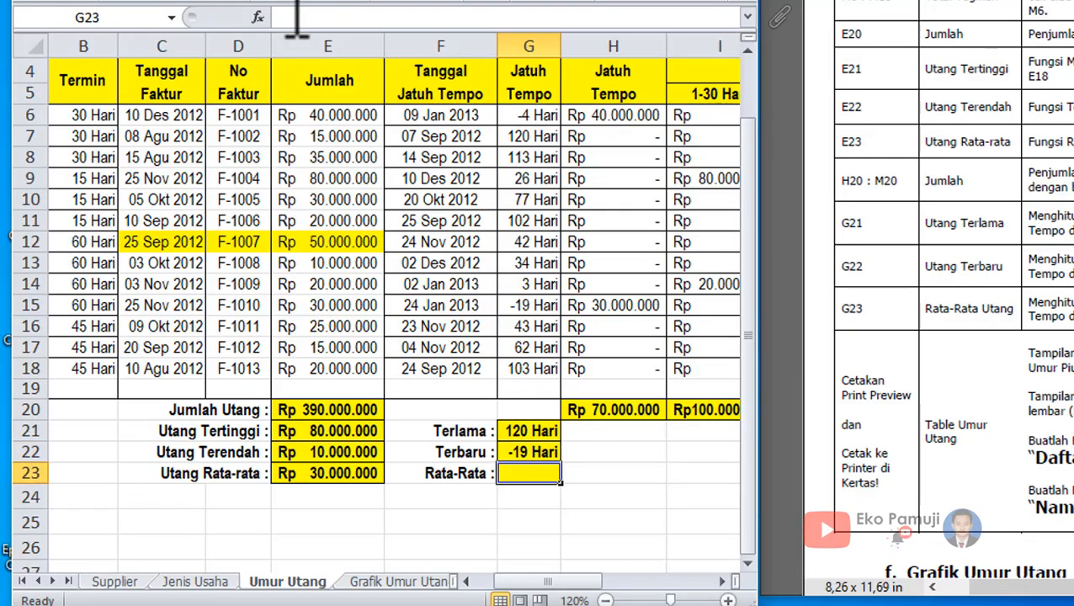
{"action": "left_click", "coordinate": [530, 451]}
{"action": "key", "text": "F2"}
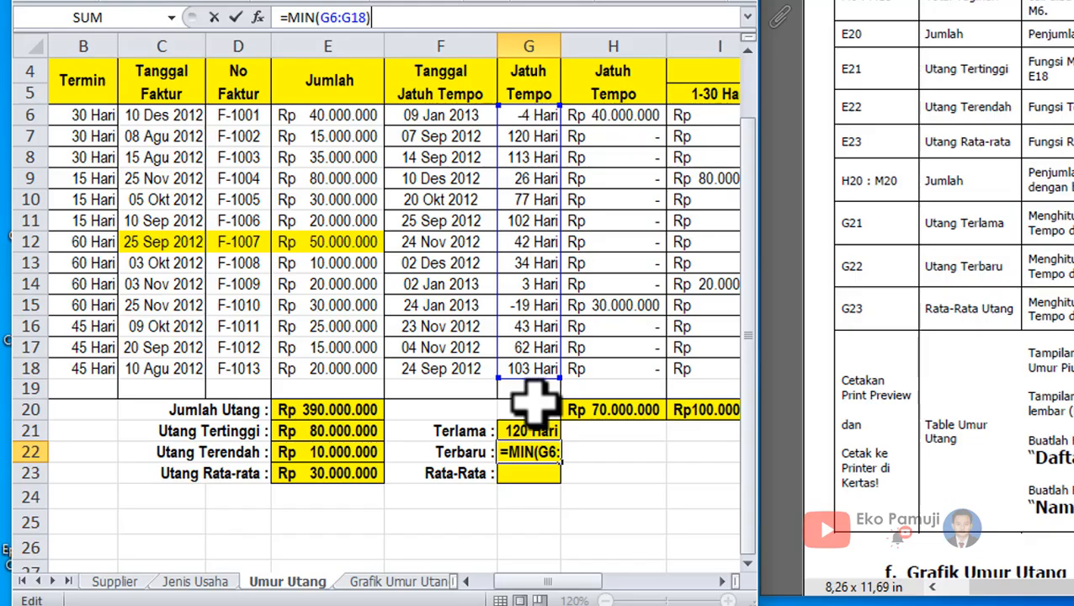
{"action": "key", "text": "Return"}
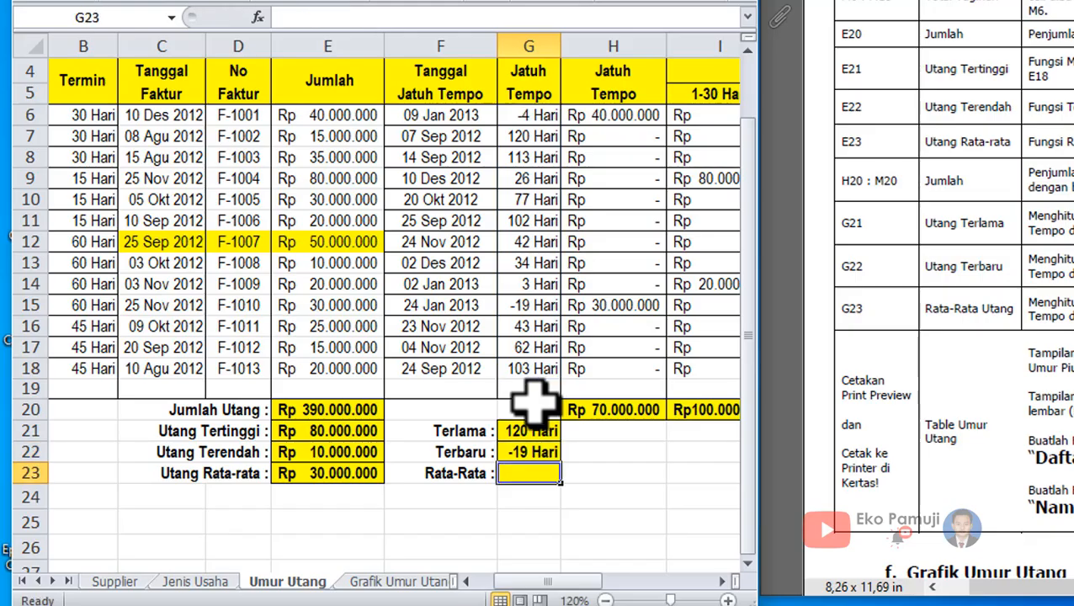
{"action": "type", "text": "="}
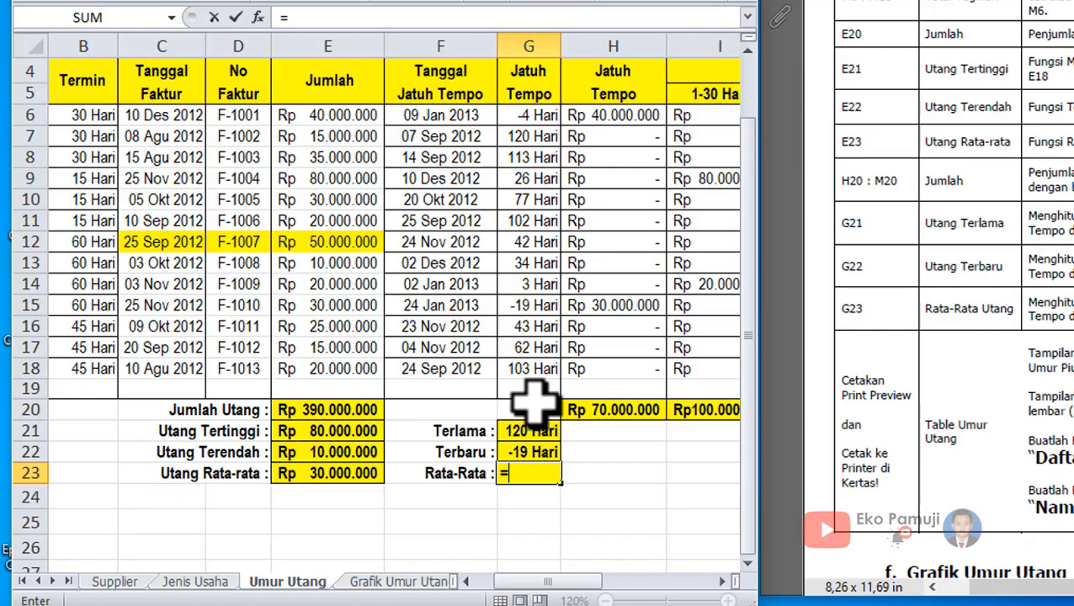
{"action": "type", "text": "VARA"}
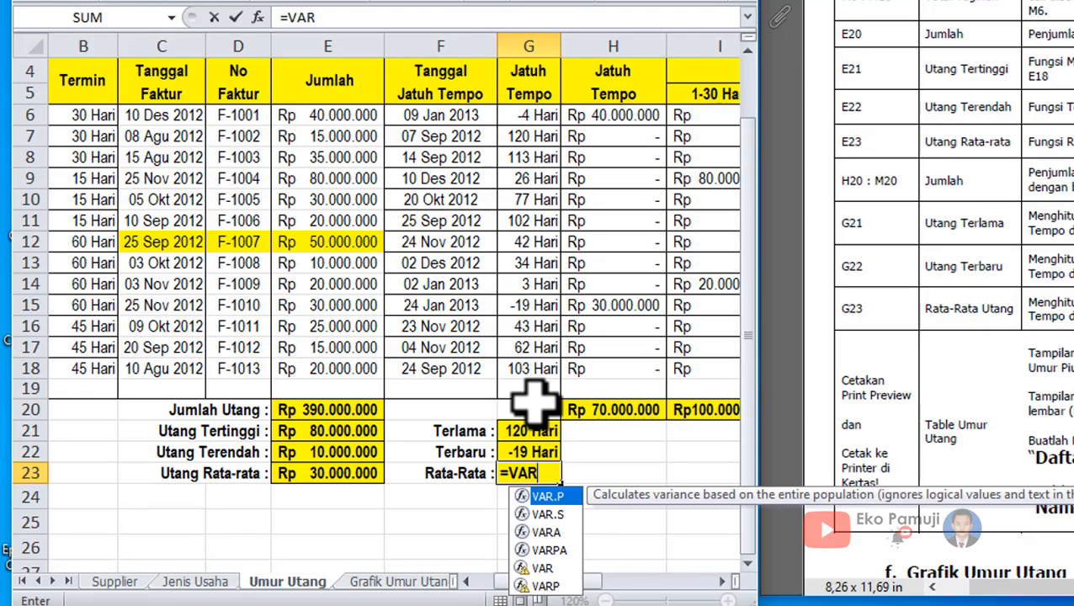
{"action": "key", "text": "BackSpace"}
{"action": "key", "text": "BackSpace"}
{"action": "key", "text": "BackSpace"}
{"action": "key", "text": "BackSpace"}
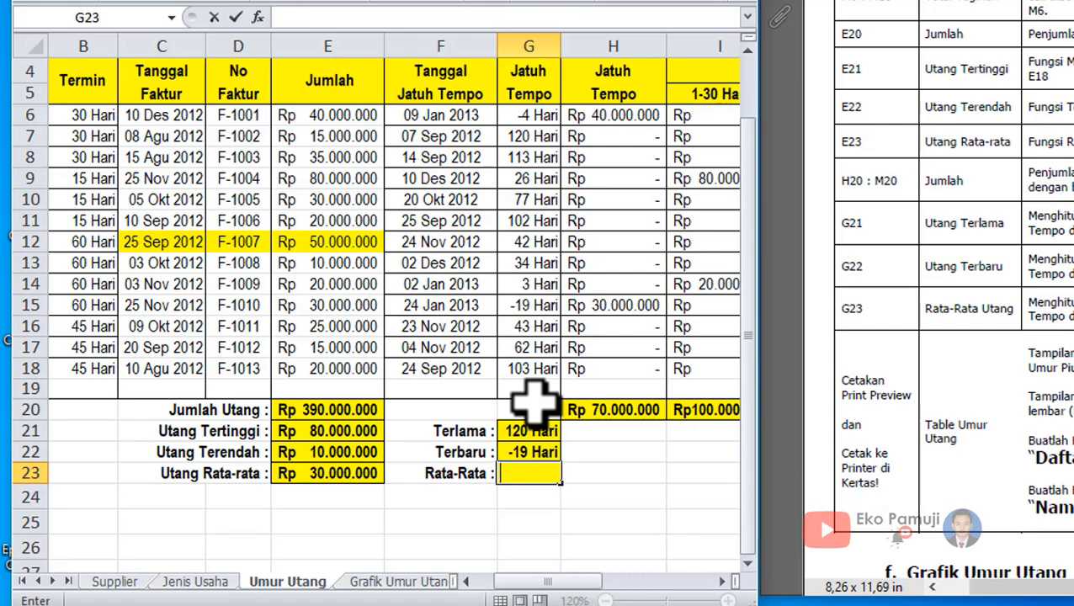
Enter =AVERAGE(G6:G18) in G23 beside Rata-Rata.
{"action": "type", "text": "A"}
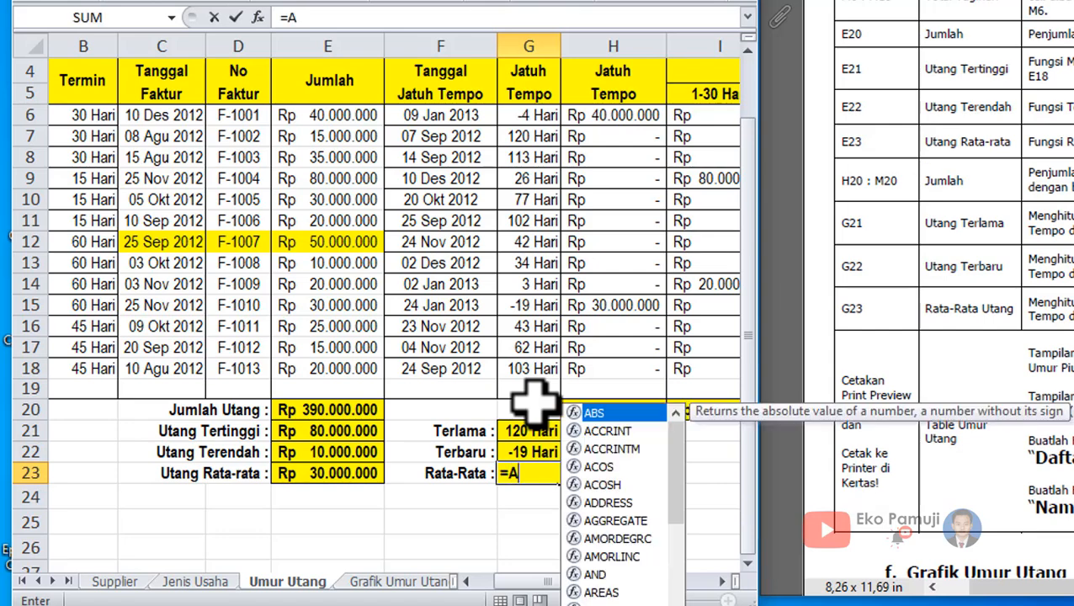
{"action": "type", "text": "VERA"}
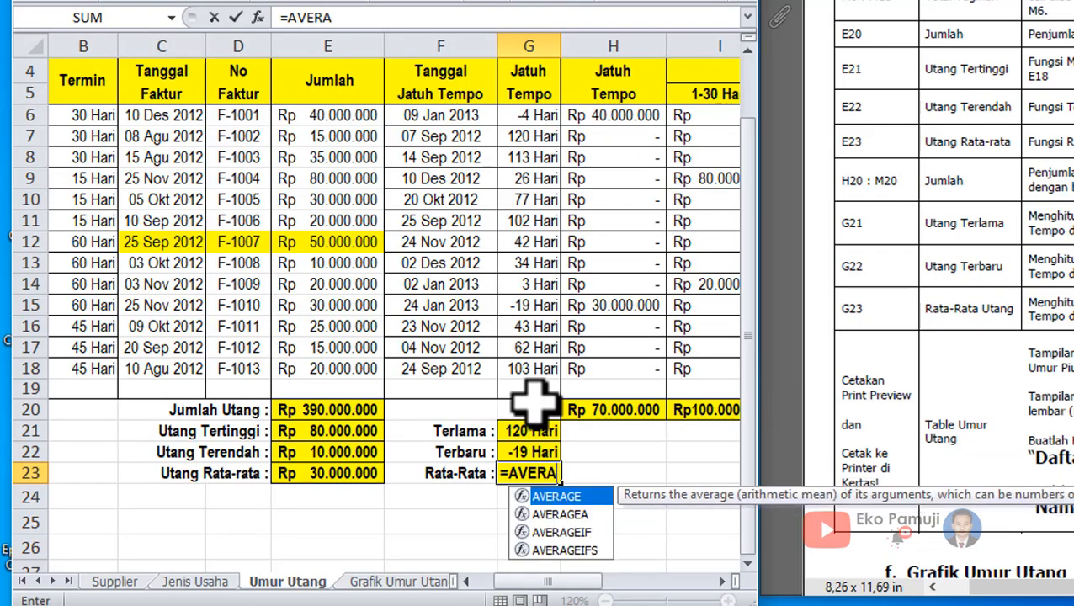
{"action": "type", "text": "GE("}
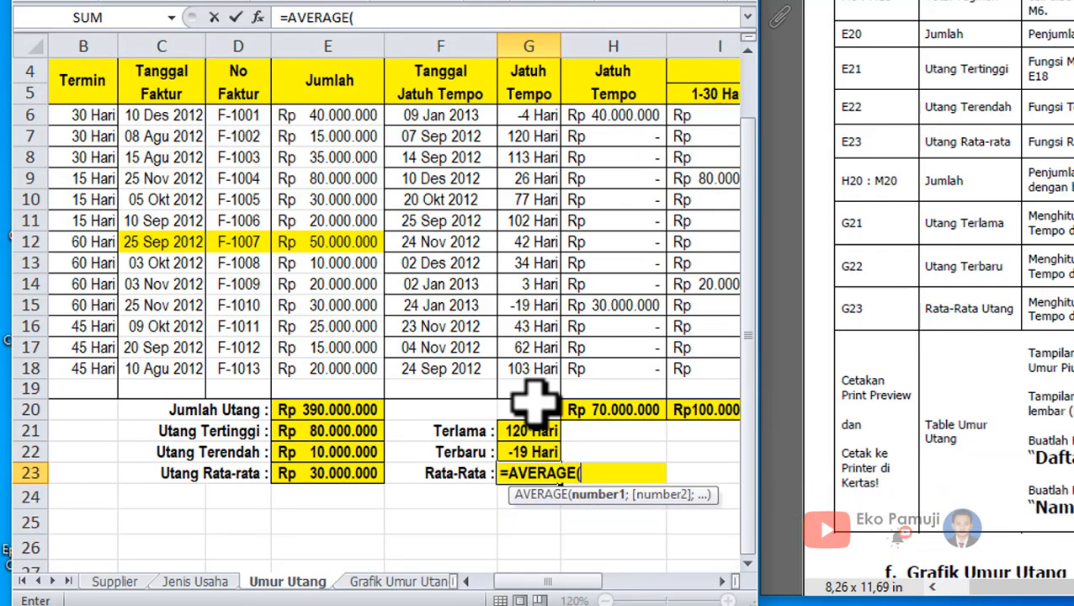
{"action": "left_click_drag", "start_coordinate": [527, 115], "coordinate": [543, 362]}
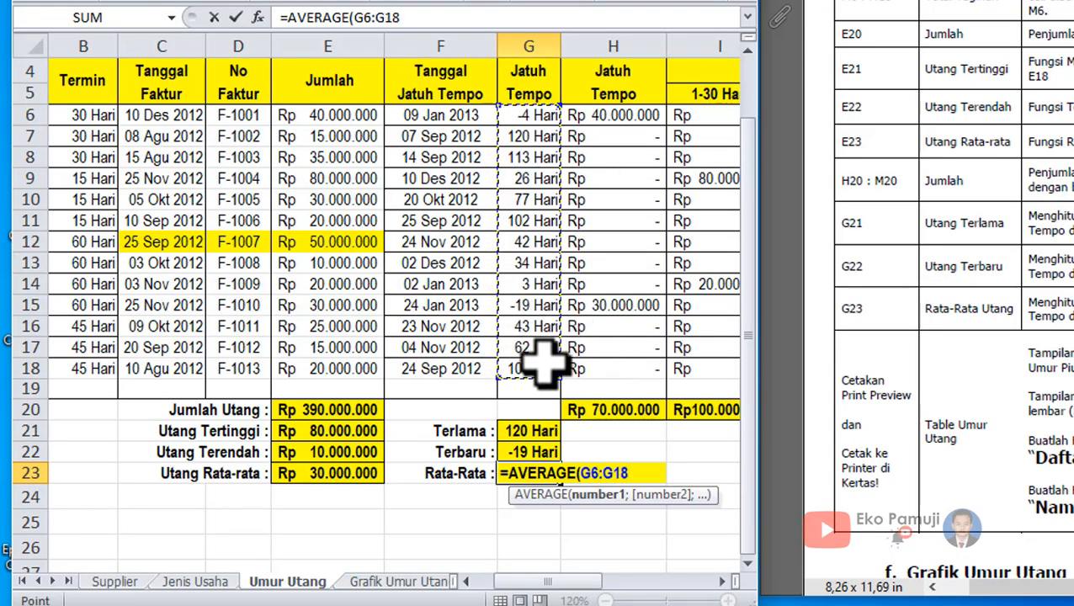
{"action": "key", "text": "Return"}
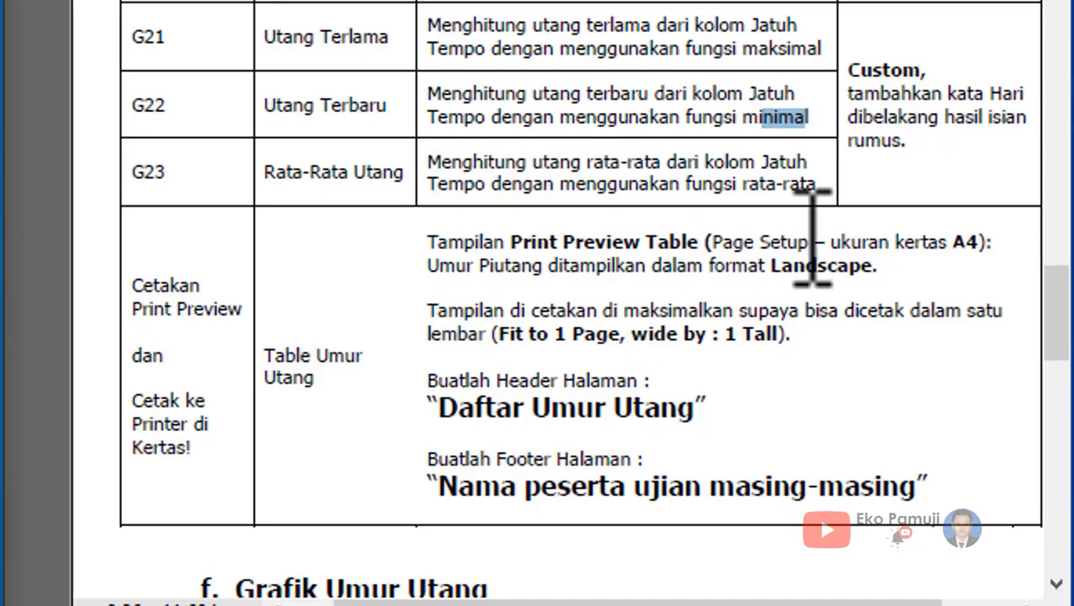
Check the print layout requirements in the exercise PDF and widen column I of the Umur Utang sheet to fit its total.
{"action": "left_click_drag", "start_coordinate": [480, 252], "coordinate": [588, 244]}
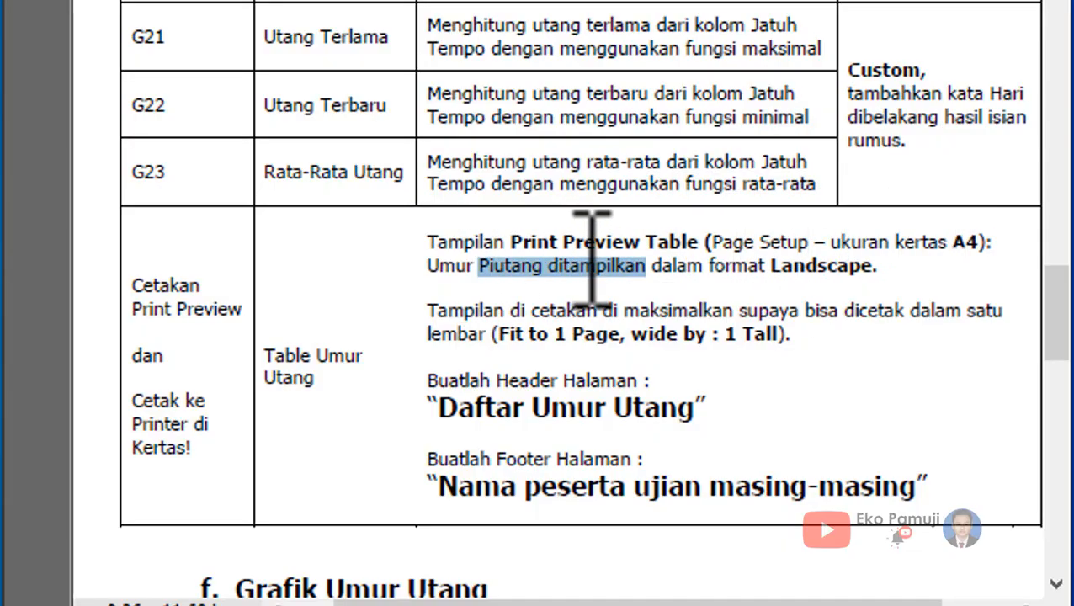
{"action": "left_click", "coordinate": [703, 284]}
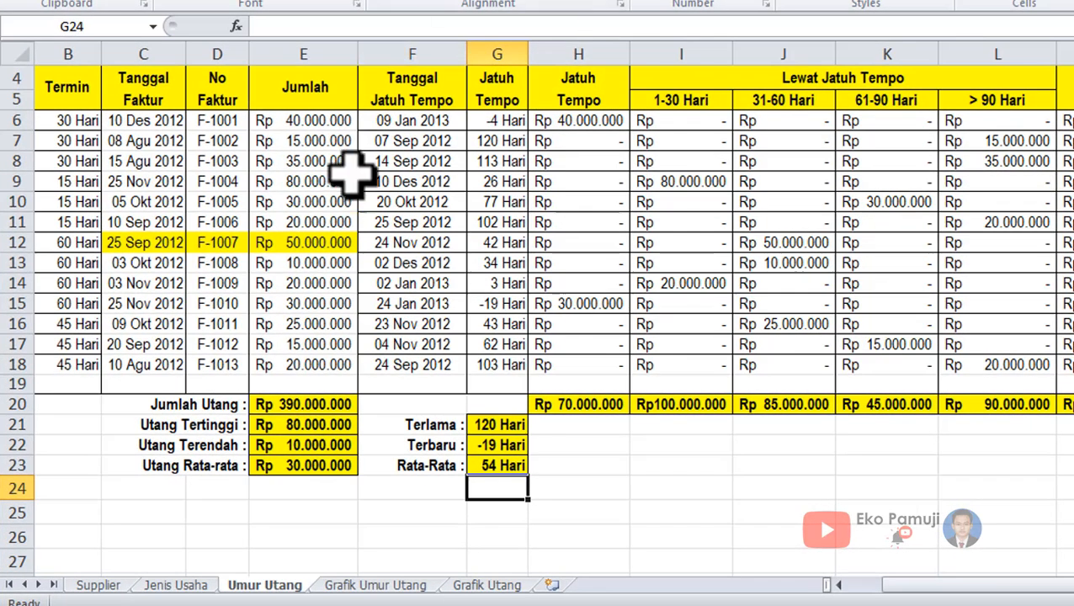
{"action": "scroll", "coordinate": [355, 173], "scroll_direction": "up", "scroll_amount": 1}
{"action": "scroll", "coordinate": [671, 216], "scroll_direction": "down", "scroll_amount": 1}
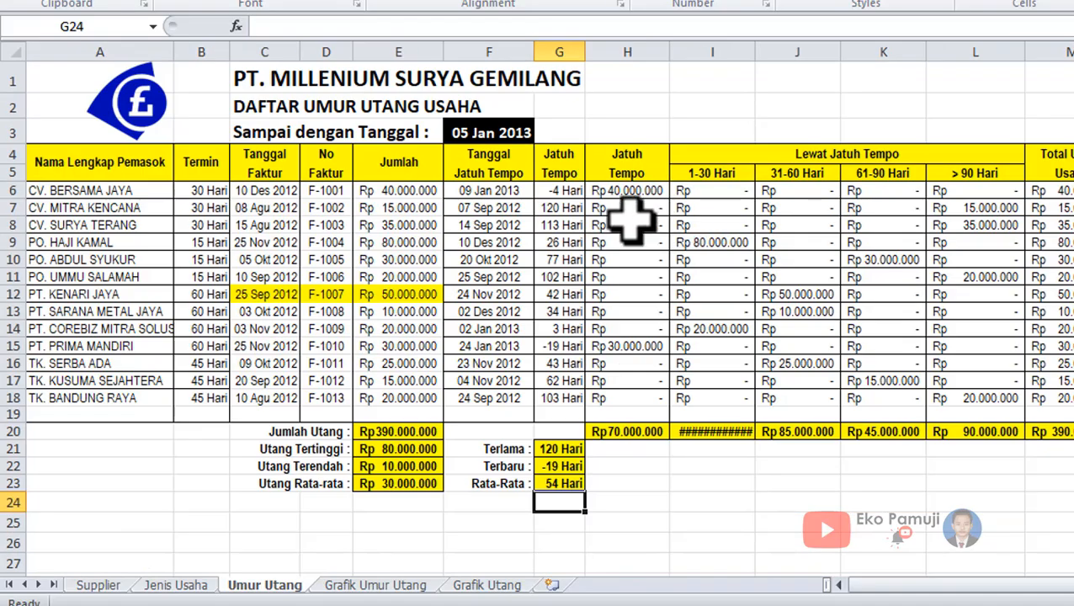
{"action": "left_click_drag", "start_coordinate": [754, 52], "coordinate": [761, 52]}
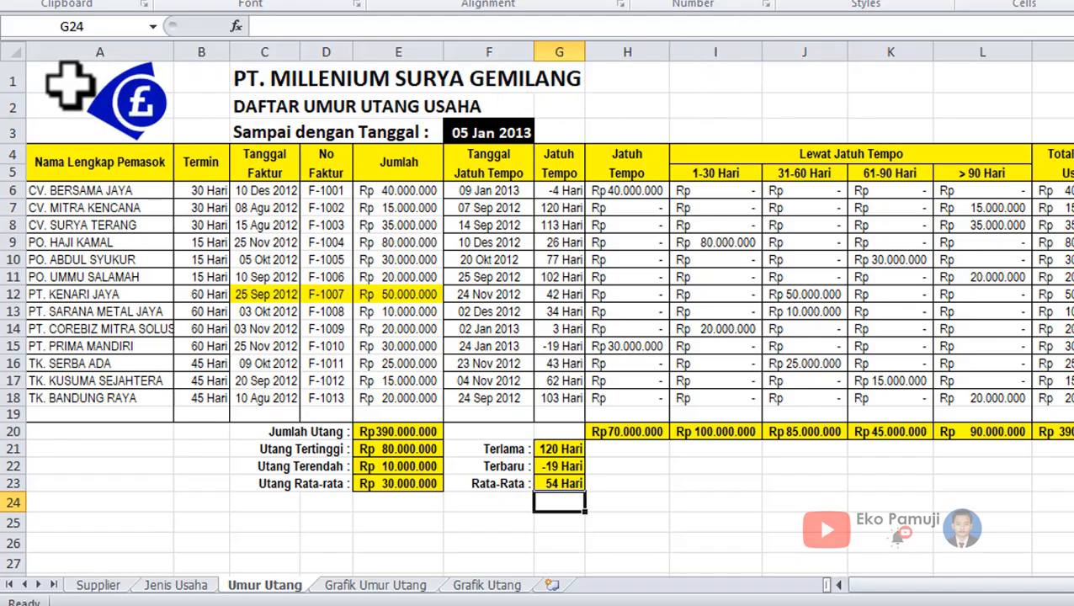
Set the range A1:M23 of the Umur Utang sheet as the print area.
{"action": "left_click", "coordinate": [34, 71]}
{"action": "left_click_drag", "start_coordinate": [34, 69], "coordinate": [929, 126]}
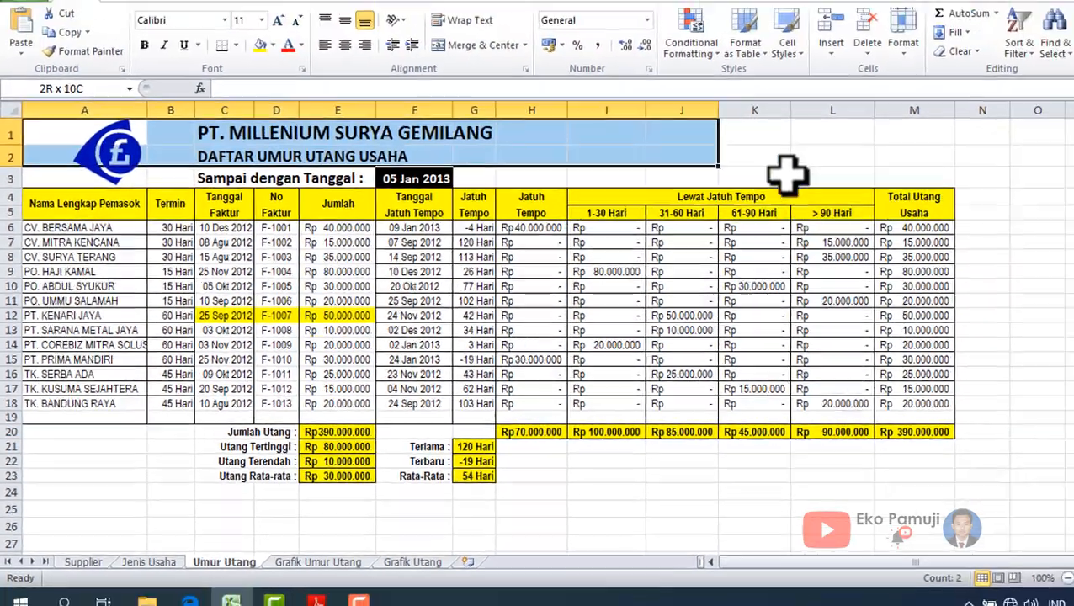
{"action": "left_click_drag", "start_coordinate": [787, 174], "coordinate": [896, 432]}
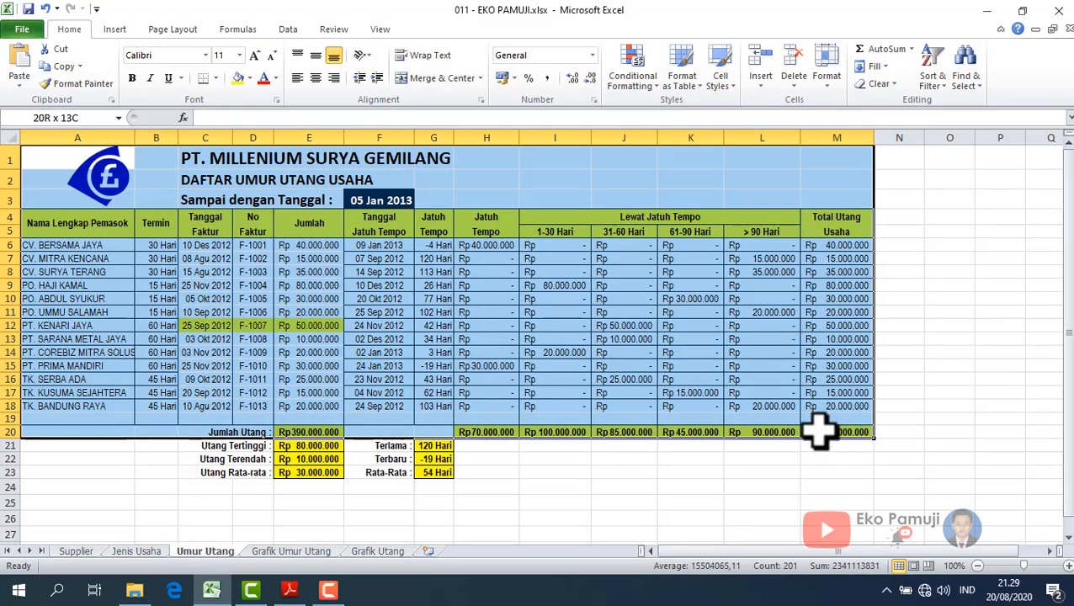
{"action": "left_click_drag", "start_coordinate": [819, 432], "coordinate": [829, 473]}
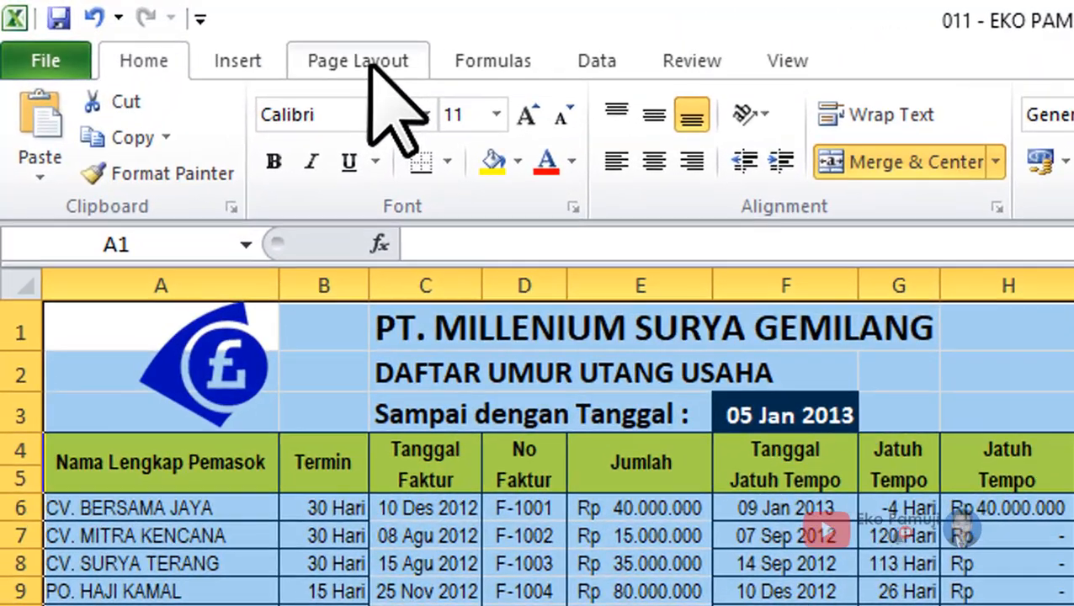
{"action": "left_click", "coordinate": [172, 28]}
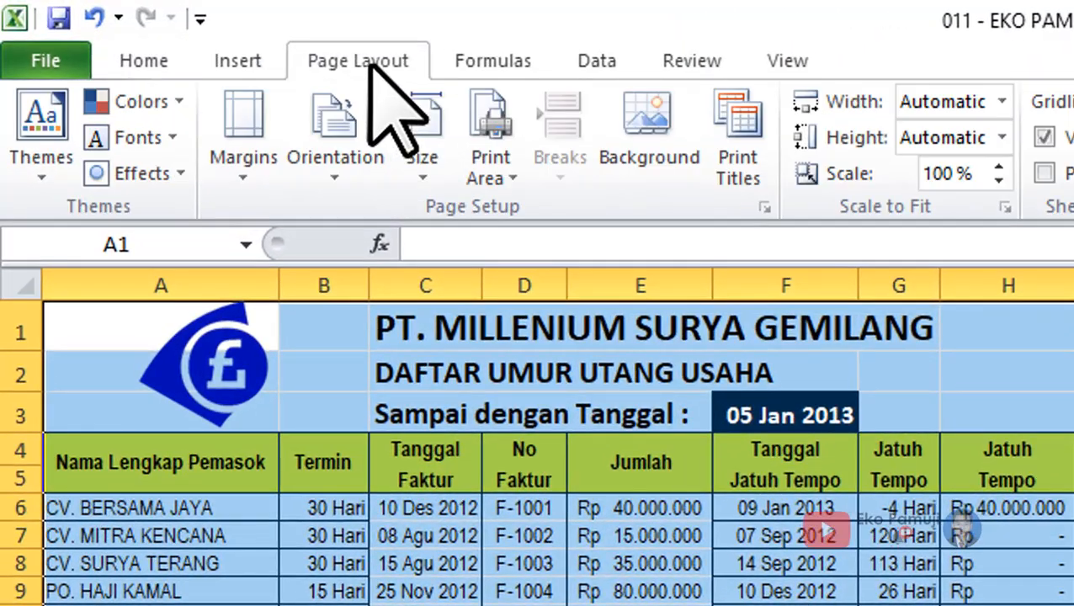
{"action": "left_click", "coordinate": [504, 177]}
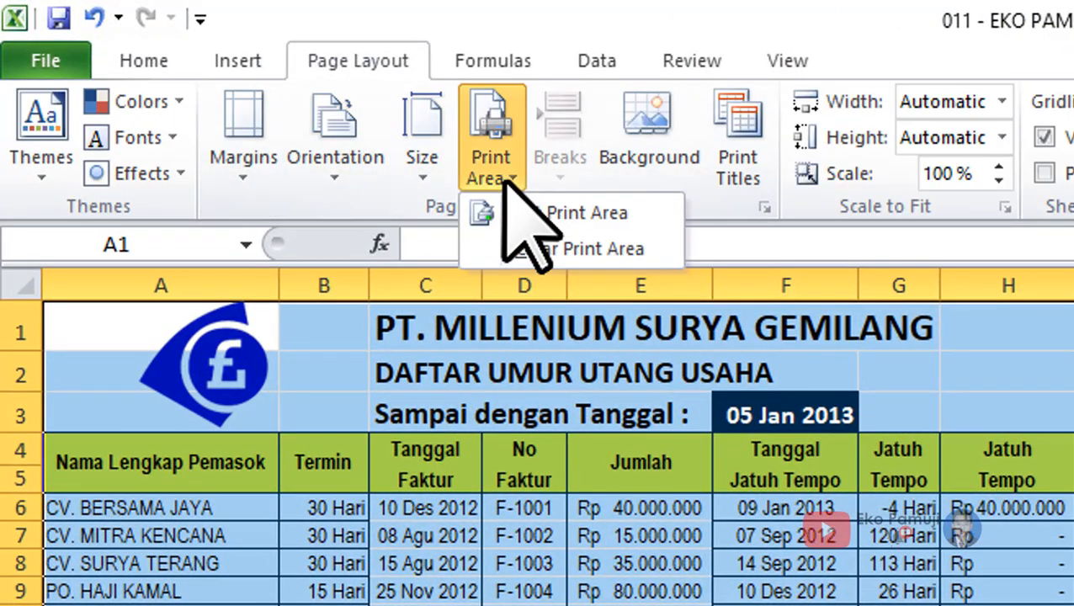
{"action": "left_click", "coordinate": [643, 224]}
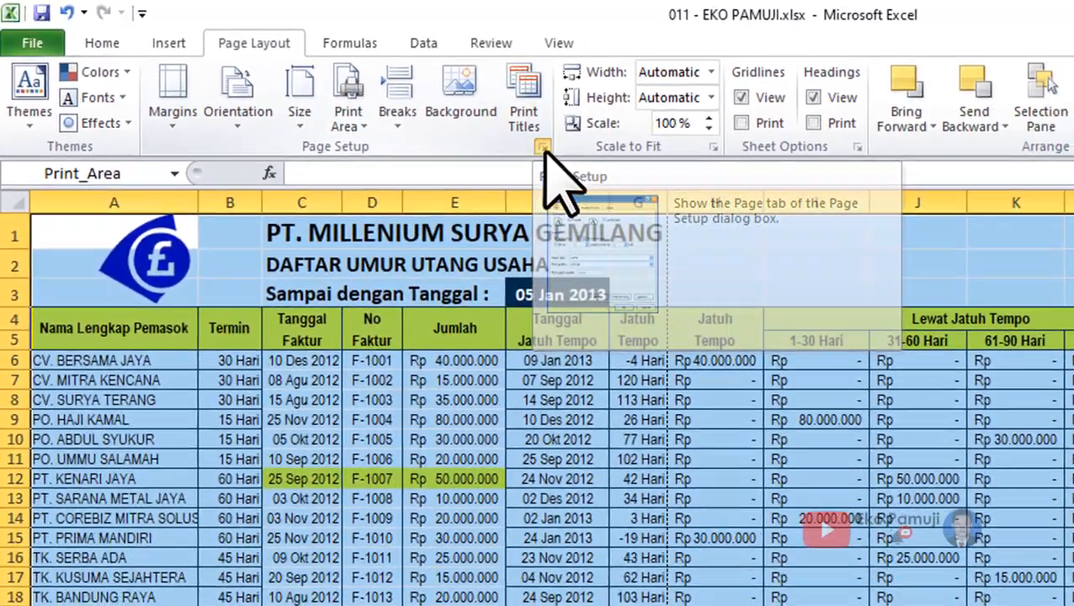
Set the page orientation to Landscape in Page Setup.
{"action": "left_click", "coordinate": [542, 149]}
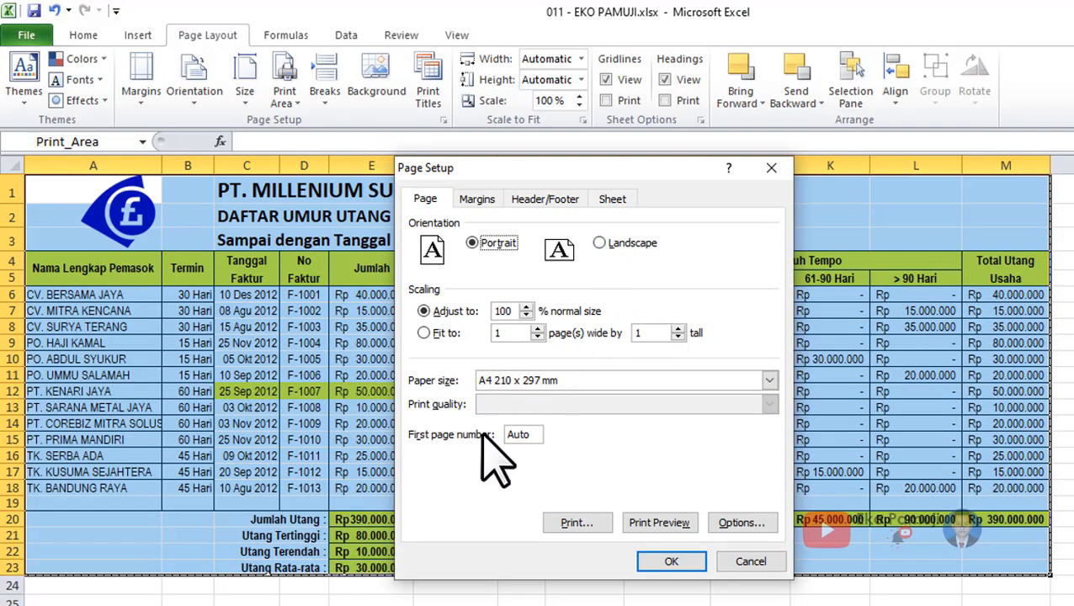
{"action": "left_click", "coordinate": [599, 242]}
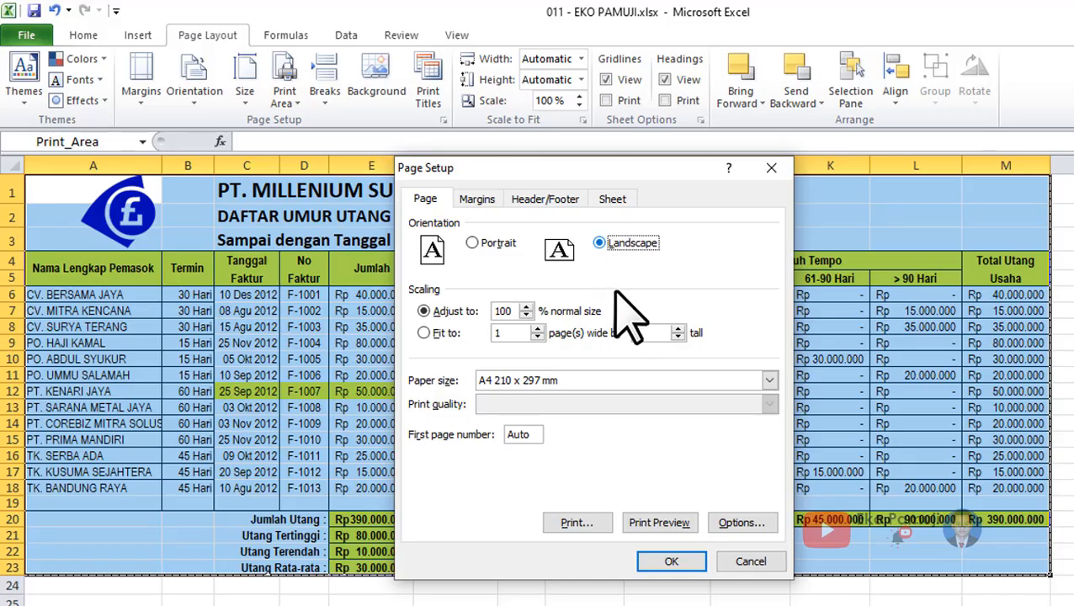
{"action": "left_click", "coordinate": [674, 561]}
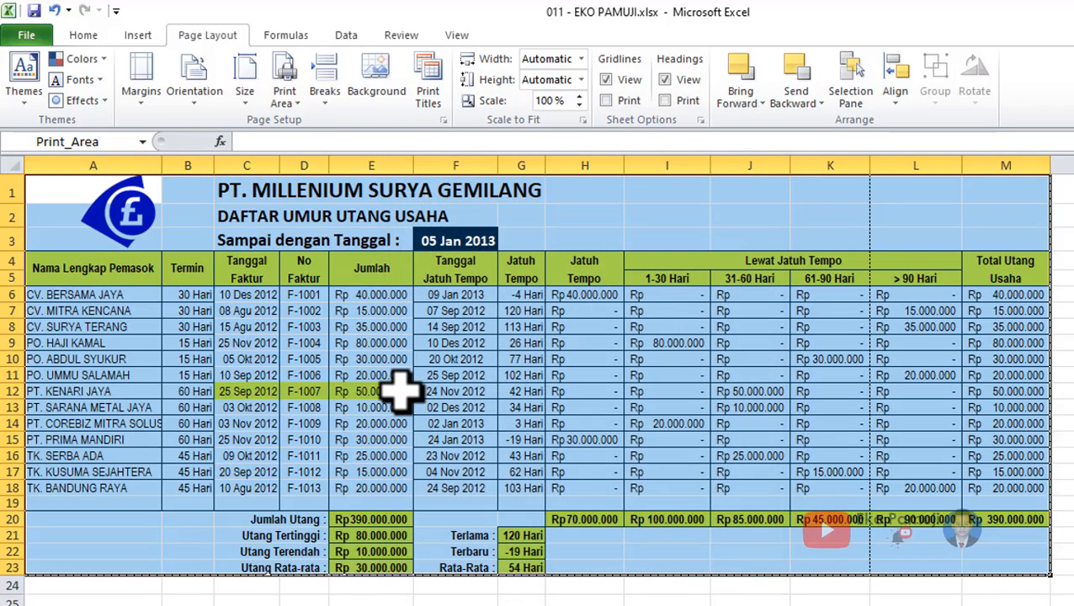
Review both pages of the print preview and set the print scaling to Fit Sheet on One Page.
{"action": "left_click", "coordinate": [28, 37]}
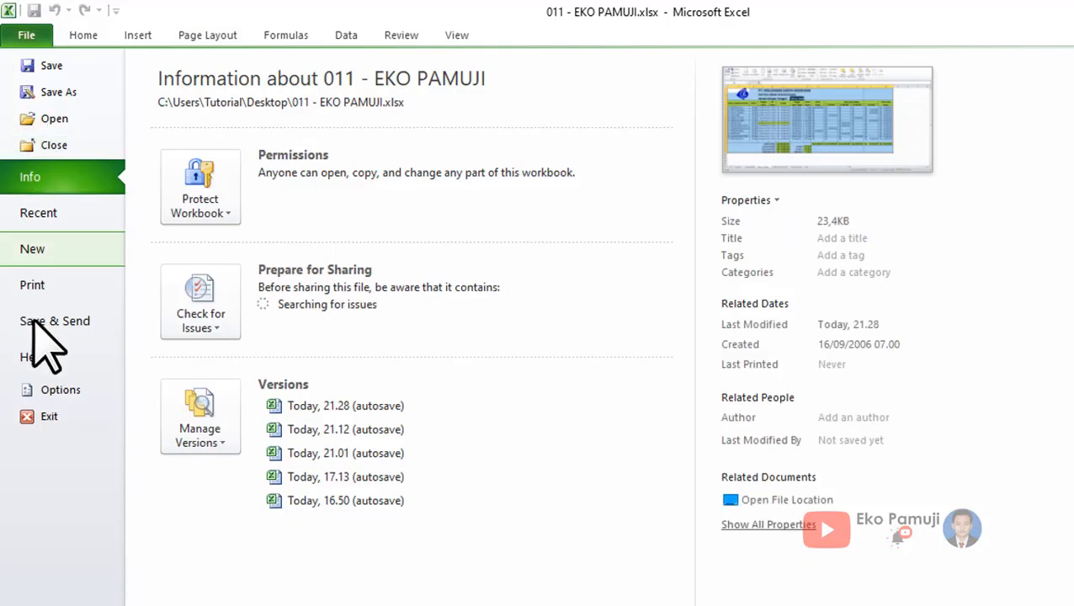
{"action": "left_click", "coordinate": [42, 285]}
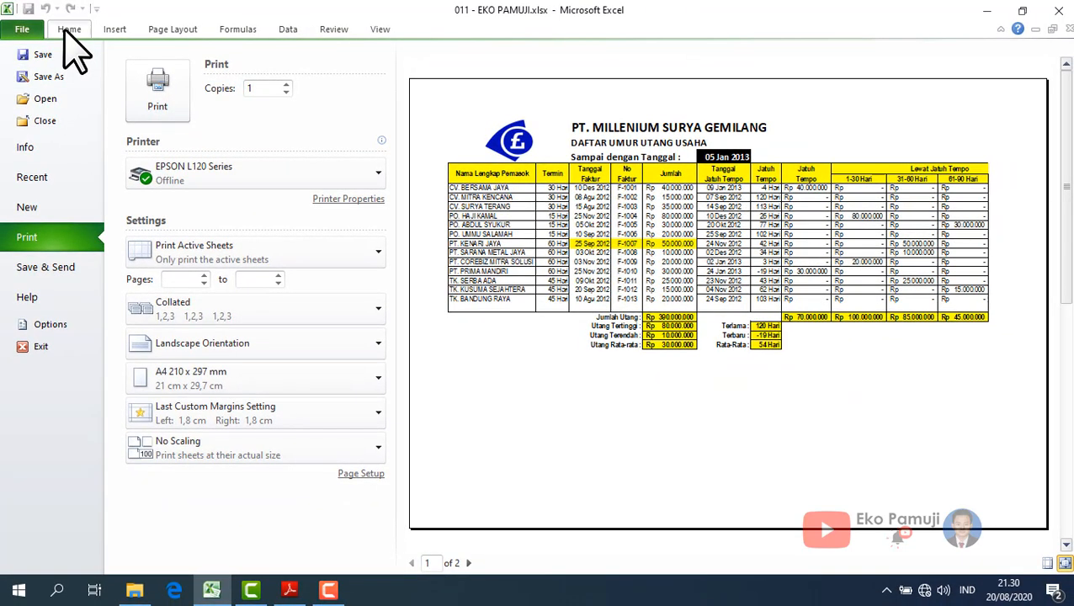
{"action": "left_click", "coordinate": [67, 32]}
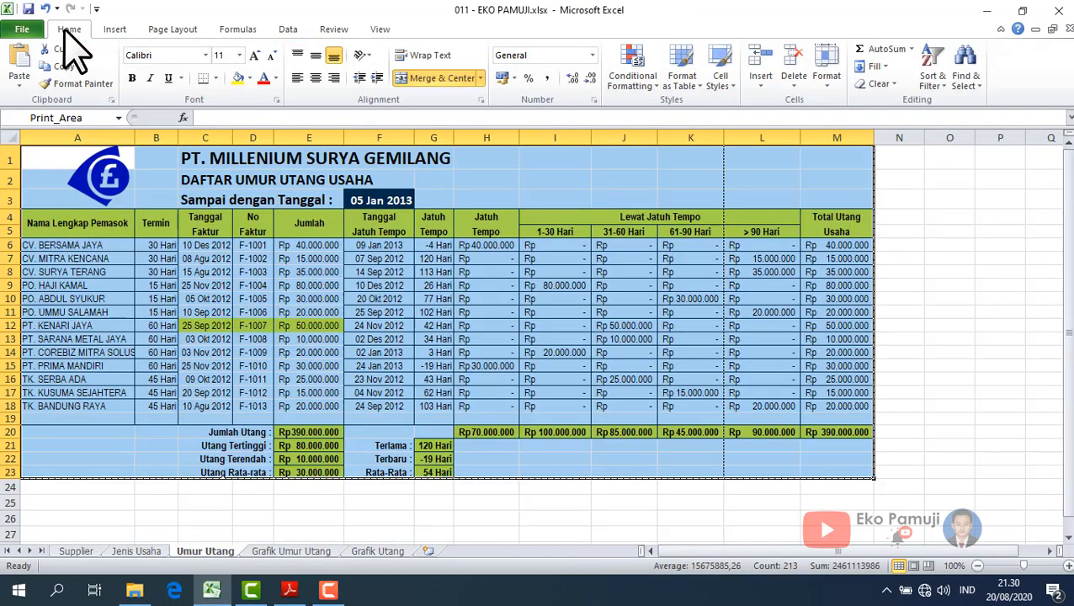
{"action": "left_click", "coordinate": [22, 32]}
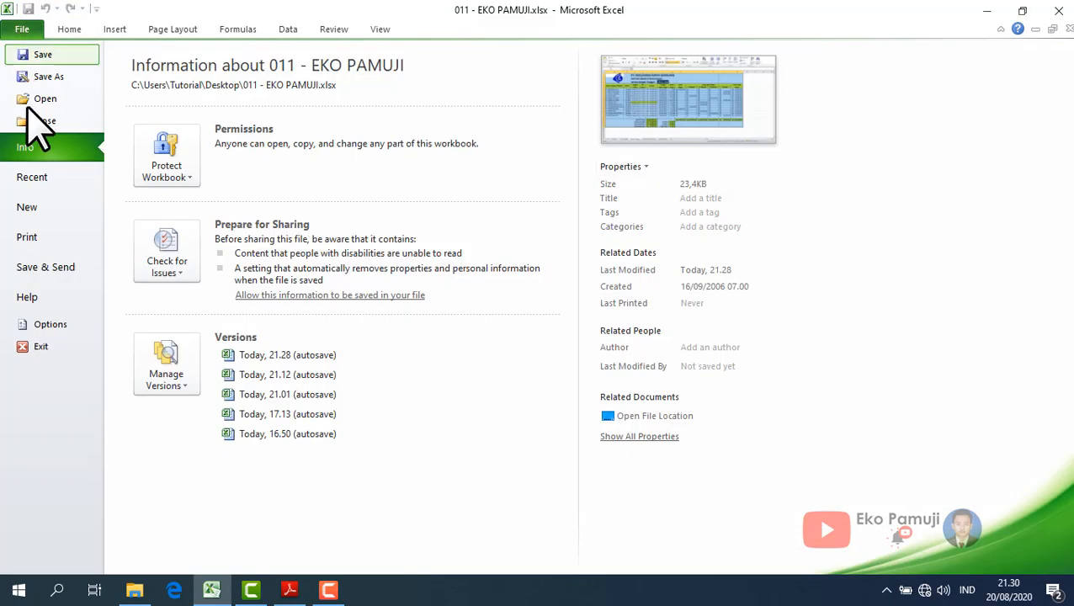
{"action": "left_click", "coordinate": [27, 237]}
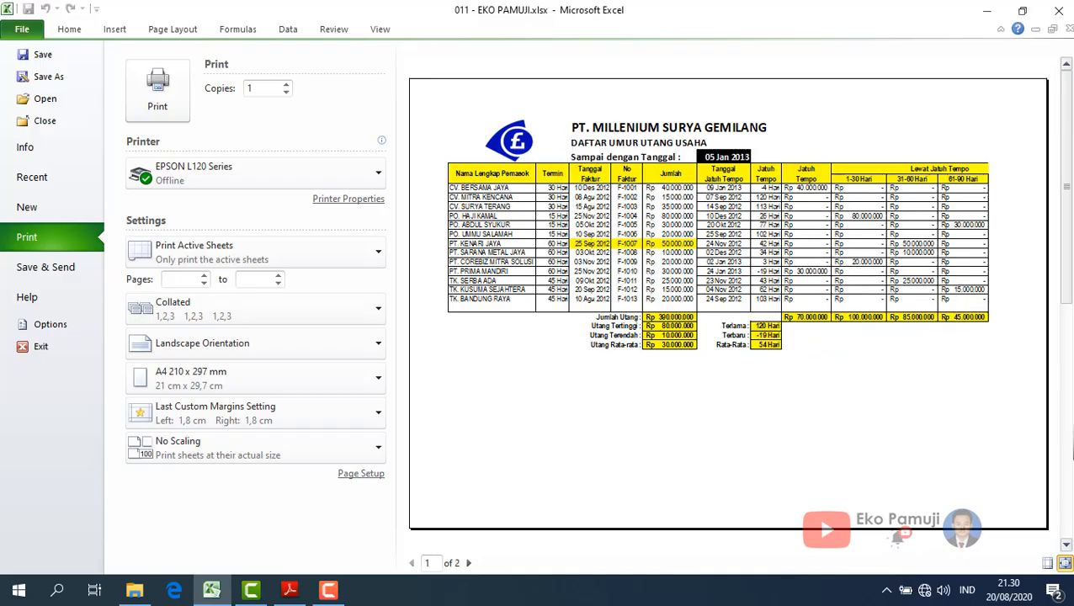
{"action": "left_click", "coordinate": [1065, 545]}
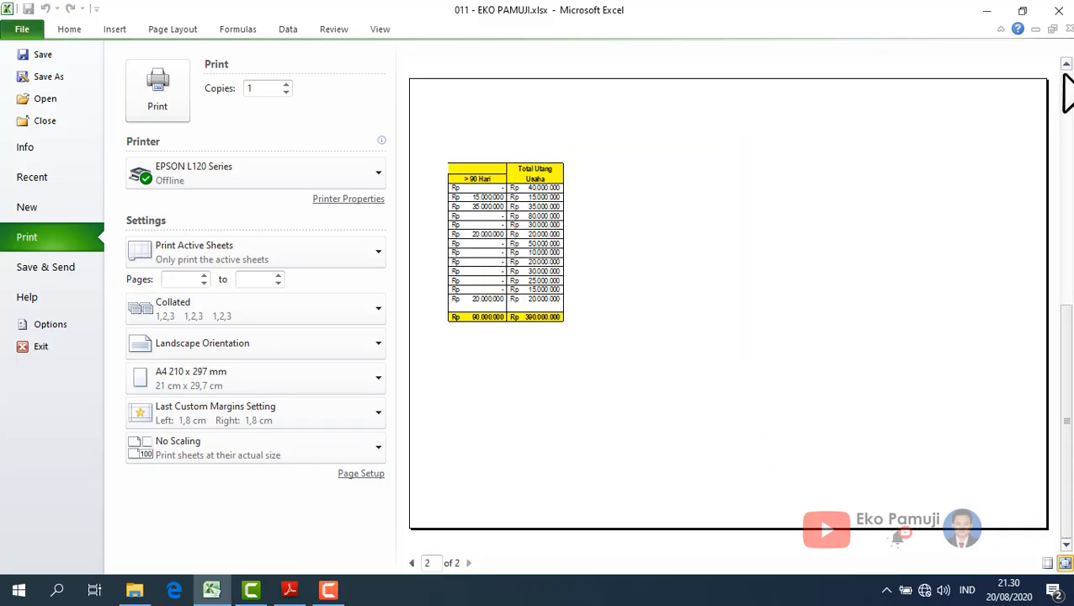
{"action": "left_click", "coordinate": [1066, 65]}
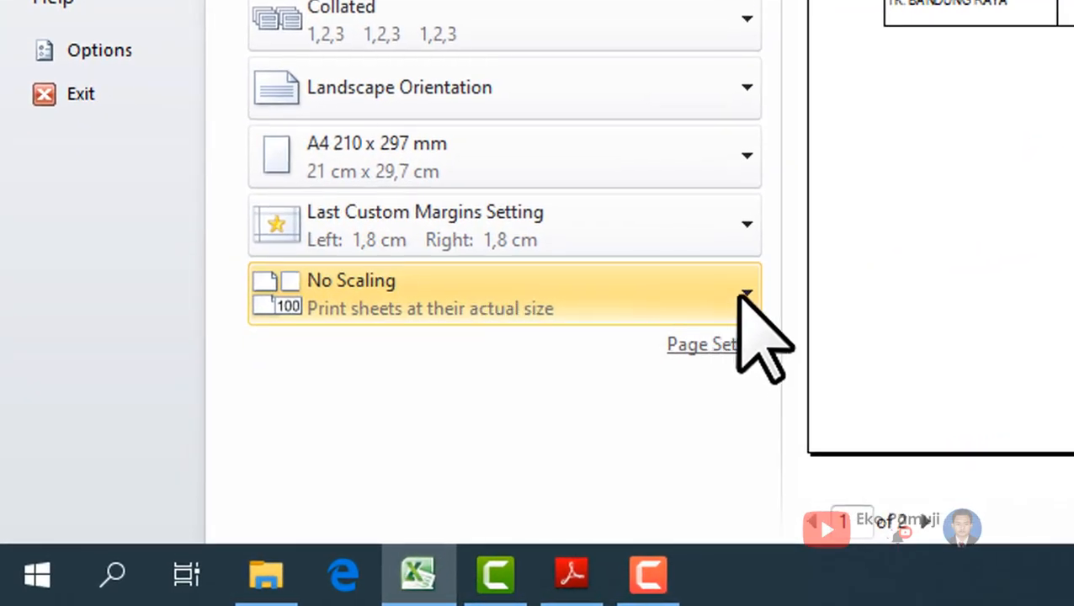
{"action": "left_click", "coordinate": [738, 295]}
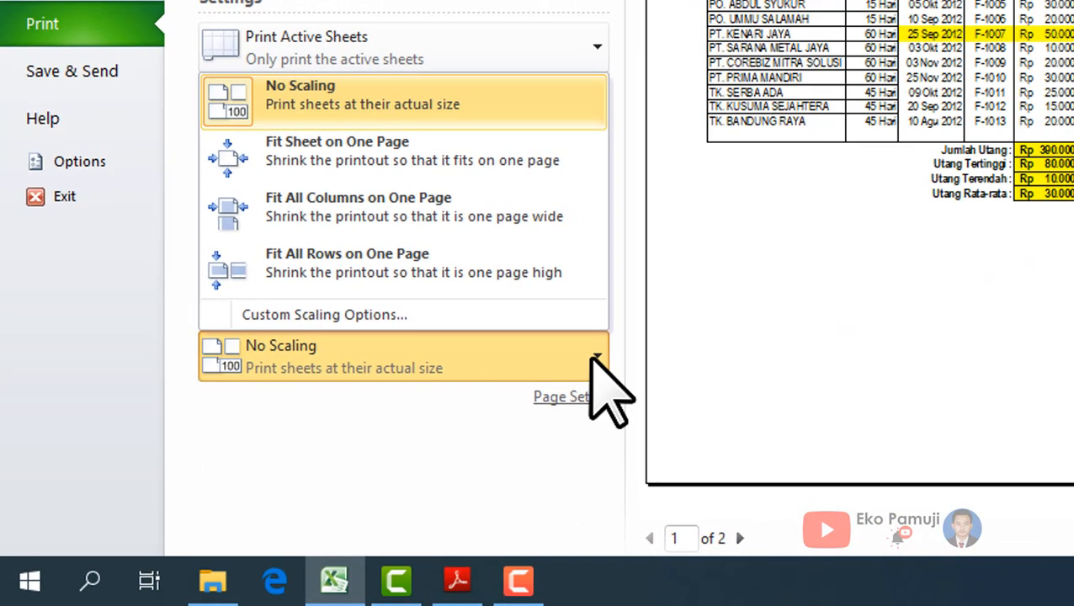
{"action": "left_click", "coordinate": [338, 159]}
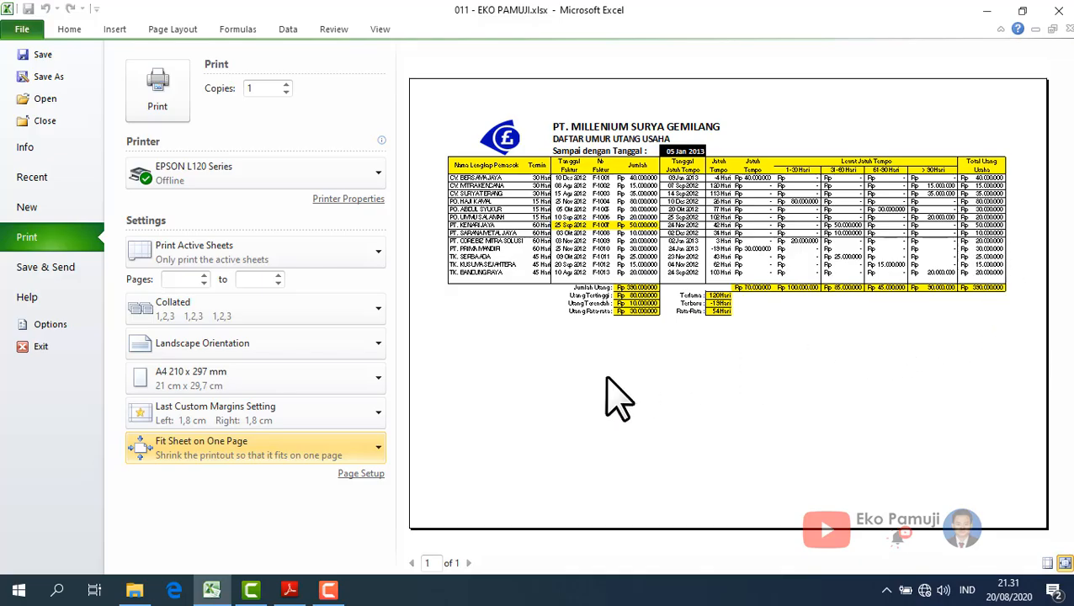
Bring up the Header/Footer settings in Page Setup and copy the header text "Daftar Umur Utang" from the exercise PDF.
{"action": "left_click", "coordinate": [288, 592]}
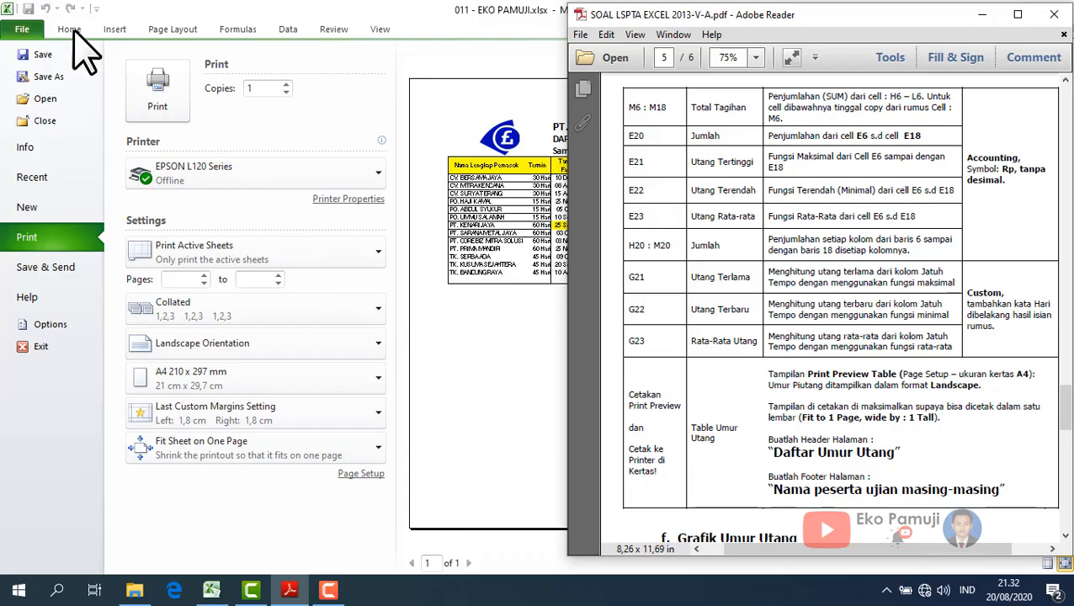
{"action": "left_click", "coordinate": [366, 477]}
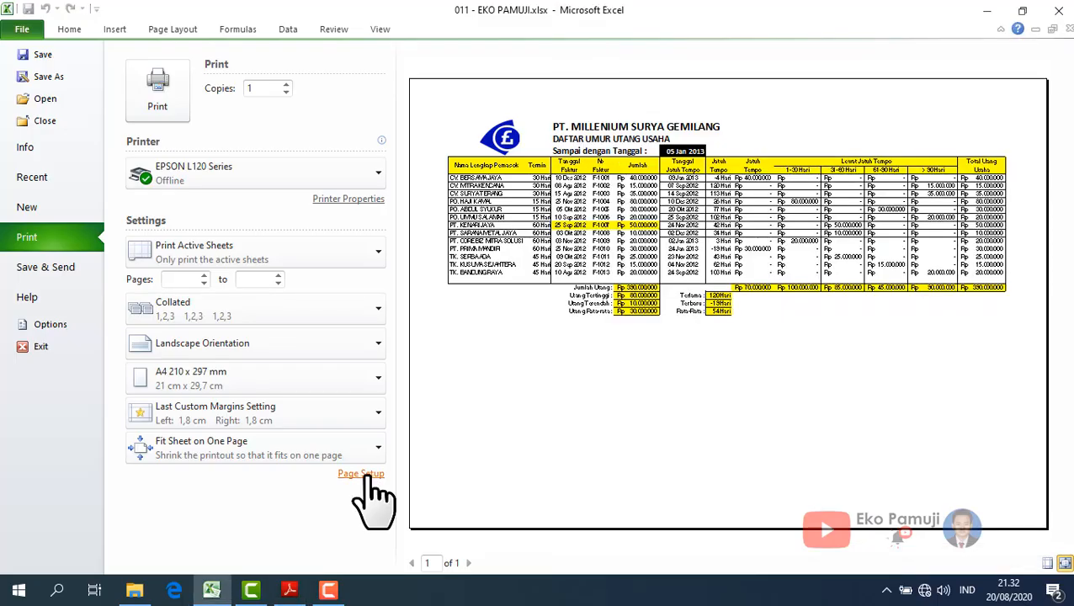
{"action": "left_click", "coordinate": [363, 474]}
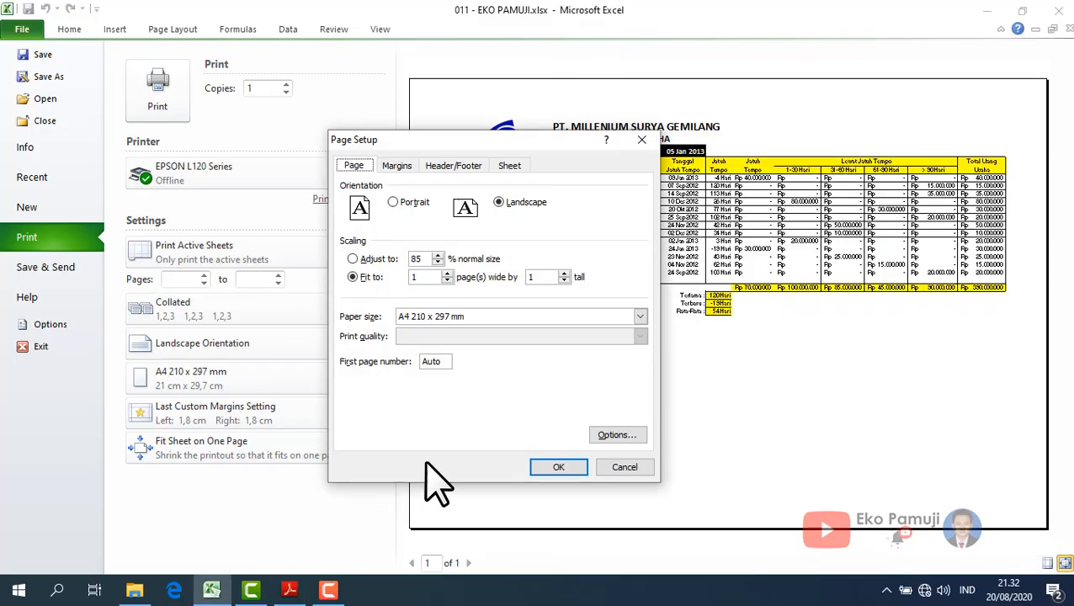
{"action": "left_click", "coordinate": [446, 169]}
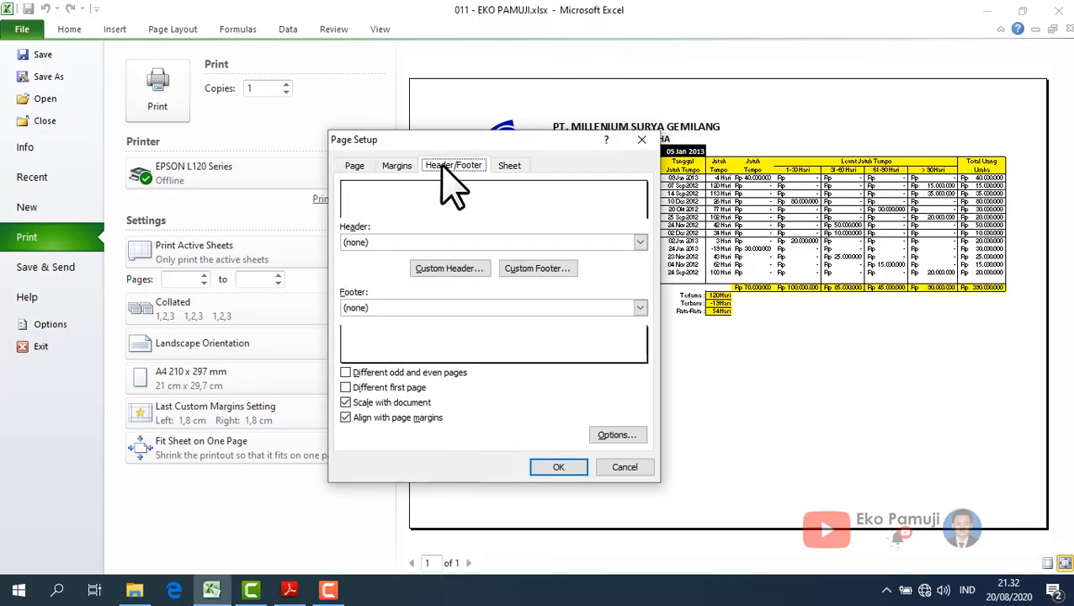
{"action": "left_click", "coordinate": [290, 592]}
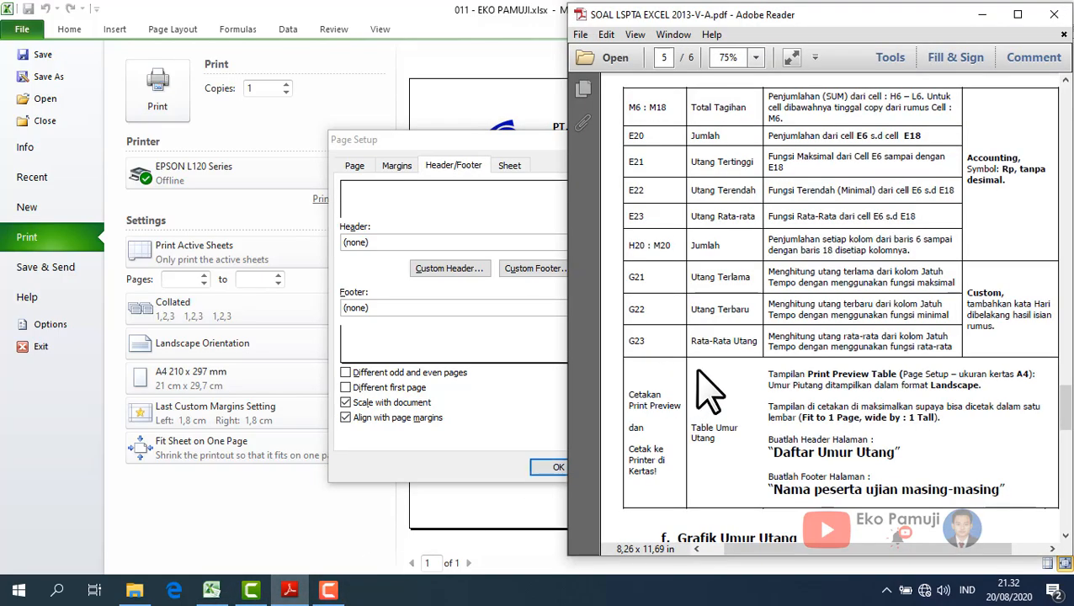
{"action": "left_click_drag", "start_coordinate": [776, 447], "coordinate": [886, 453]}
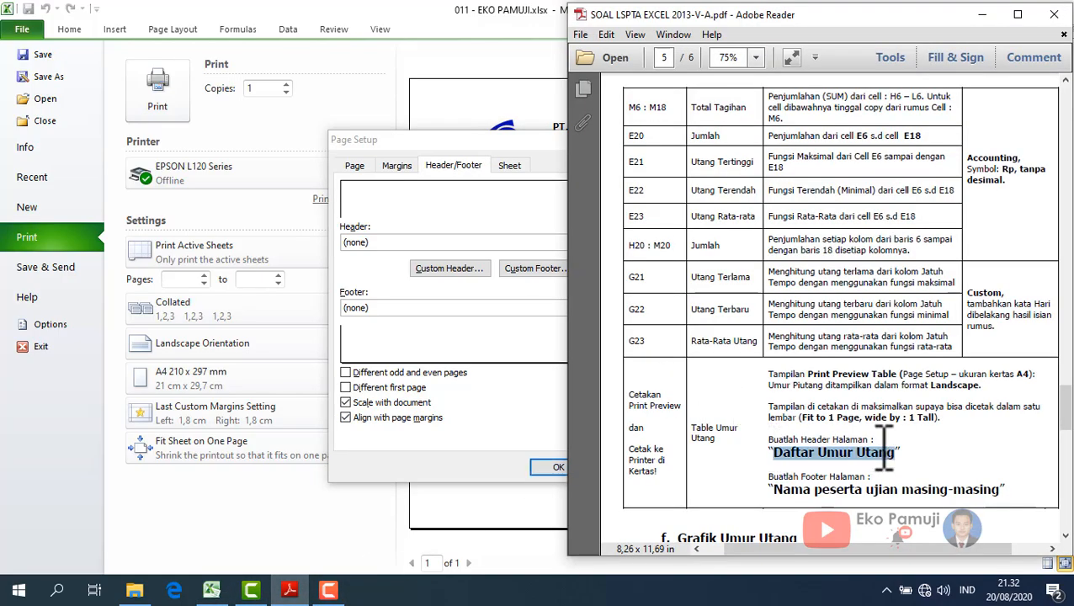
{"action": "right_click", "coordinate": [833, 459]}
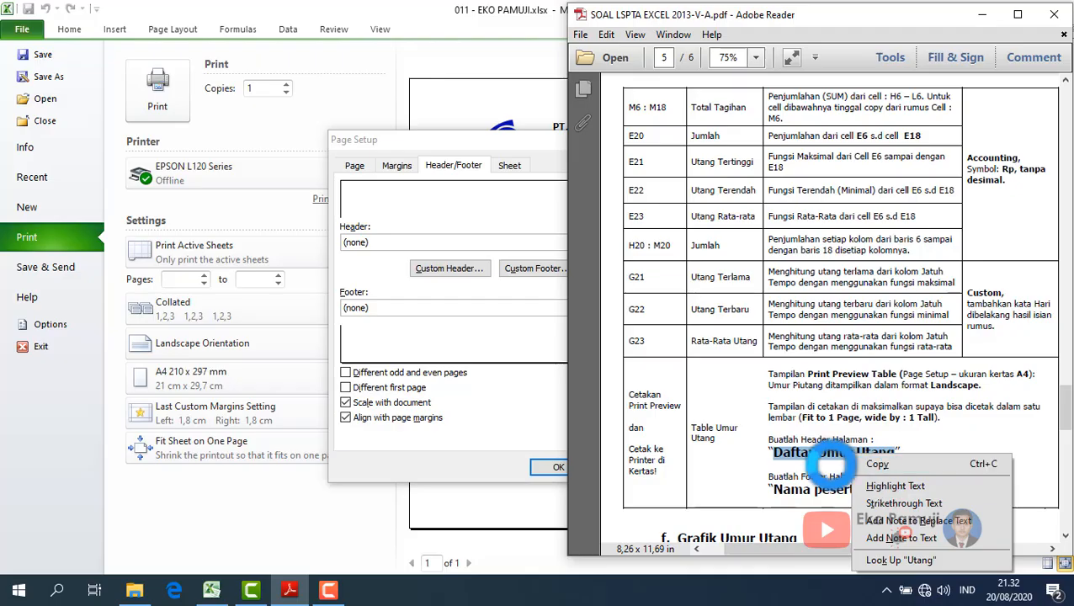
{"action": "left_click", "coordinate": [877, 463]}
{"action": "left_click", "coordinate": [491, 222]}
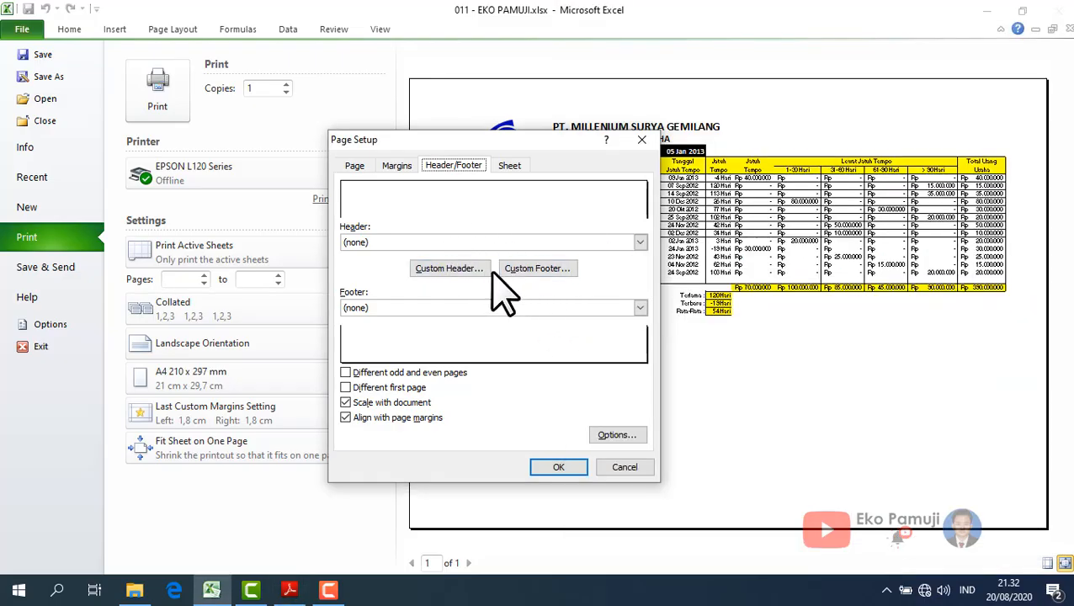
Create a custom page header with the copied text "Daftar Umur Utang" in its center section.
{"action": "left_click", "coordinate": [450, 269]}
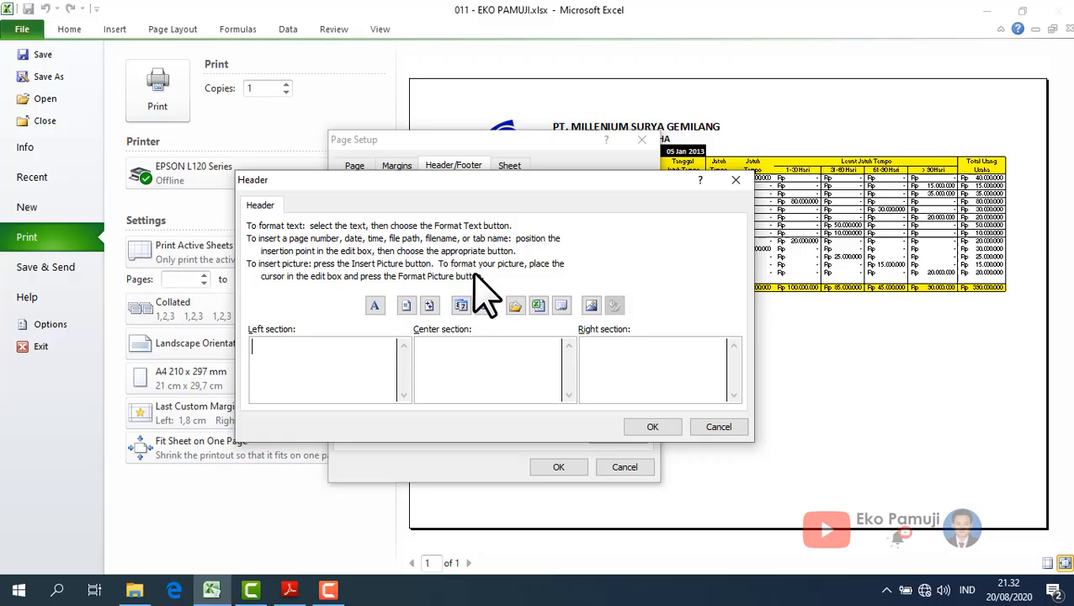
{"action": "right_click", "coordinate": [494, 347]}
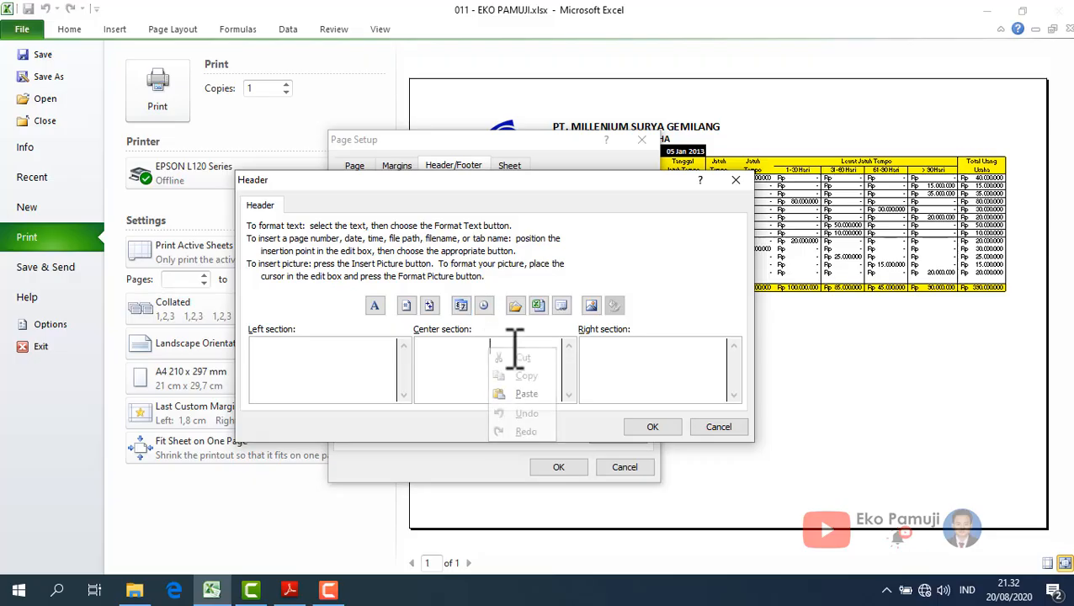
{"action": "left_click", "coordinate": [519, 394]}
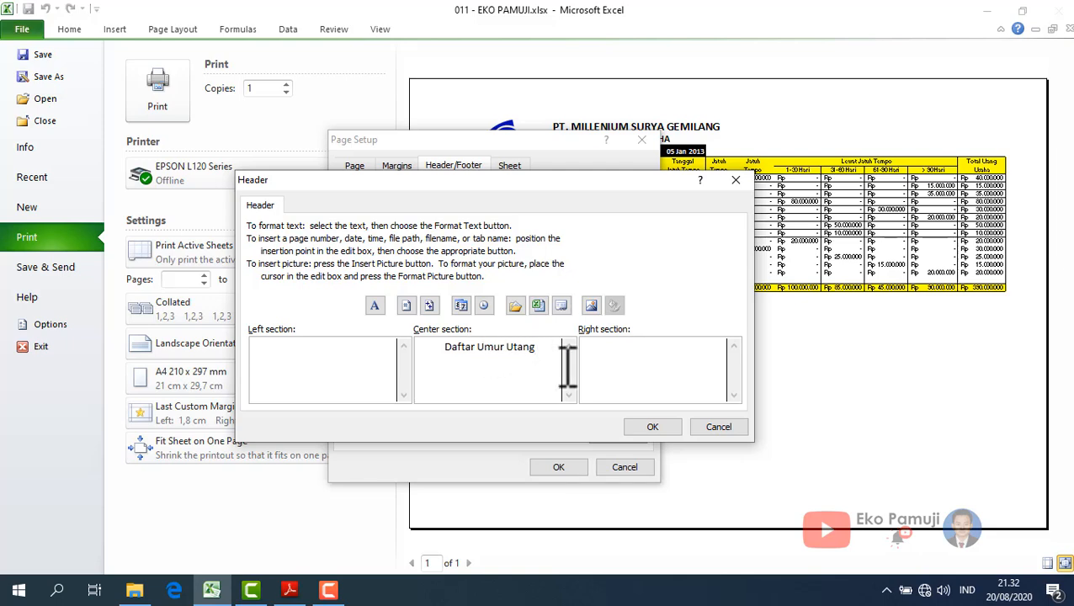
{"action": "left_click", "coordinate": [650, 428]}
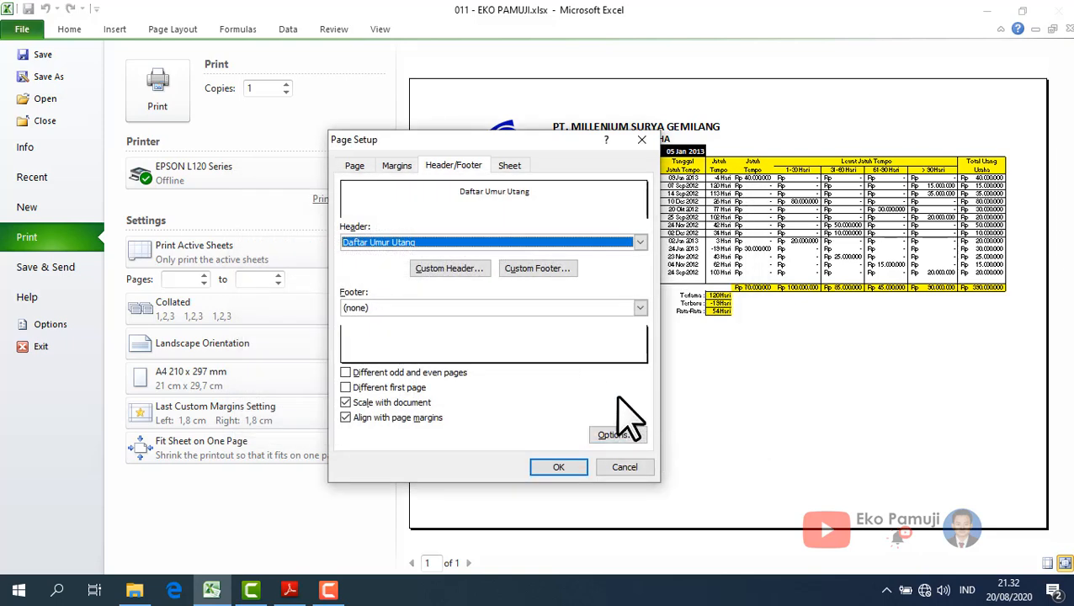
Create a custom page footer with the exam participant's full name in its center section, as the exercise PDF asks, and apply the page setup.
{"action": "left_click", "coordinate": [534, 269]}
{"action": "left_click", "coordinate": [289, 589]}
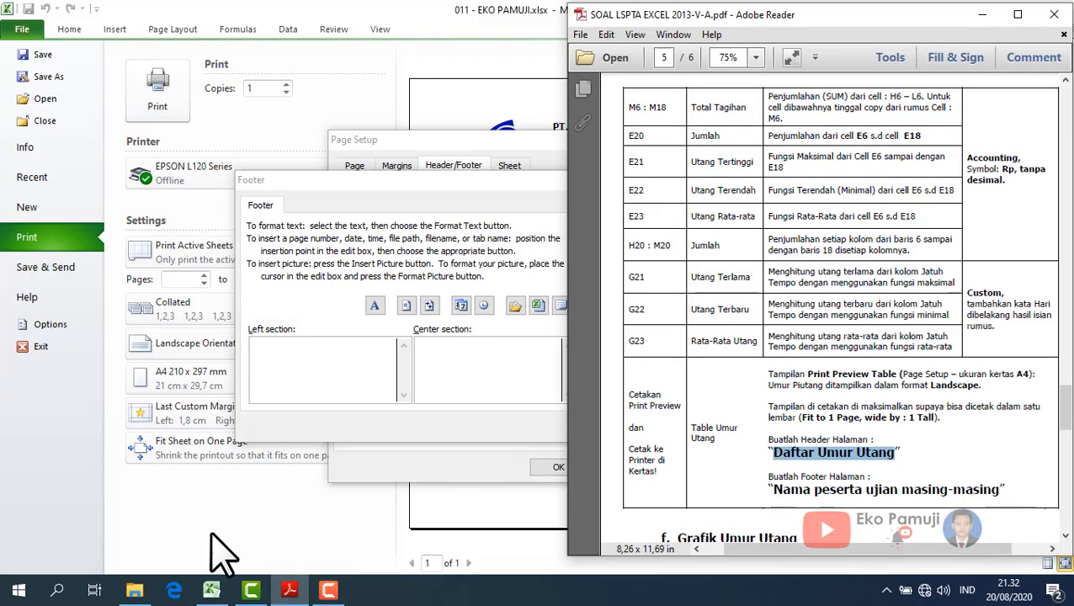
{"action": "left_click", "coordinate": [446, 380]}
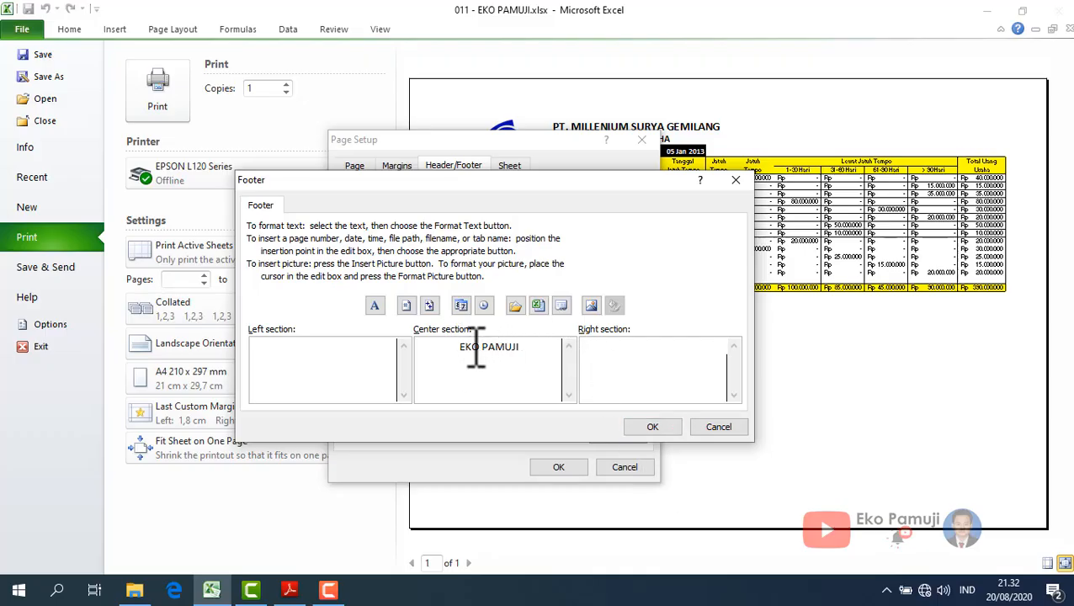
{"action": "left_click", "coordinate": [655, 427]}
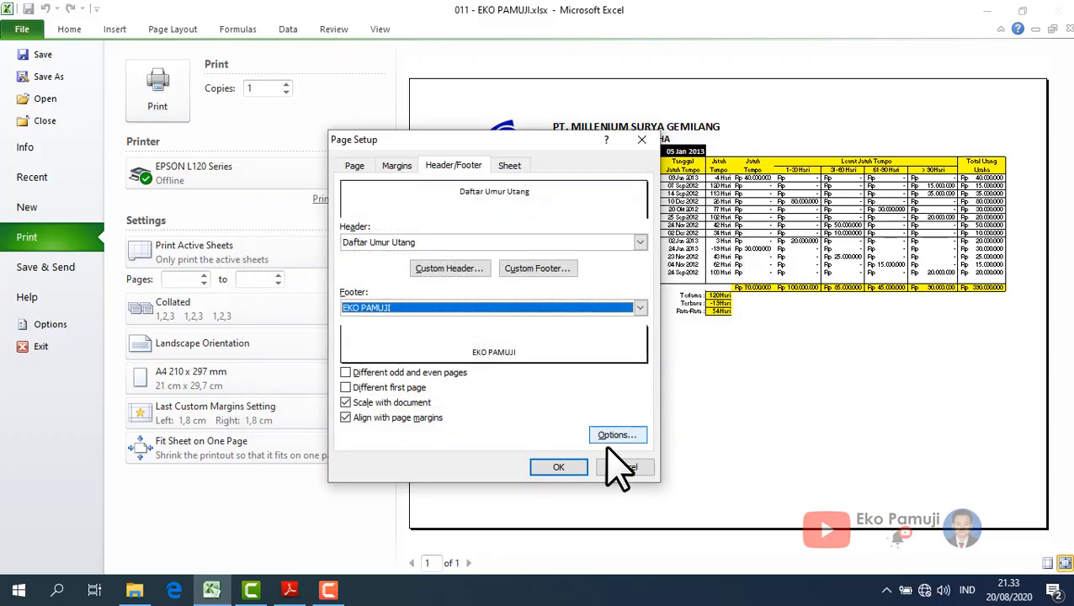
{"action": "left_click", "coordinate": [559, 468]}
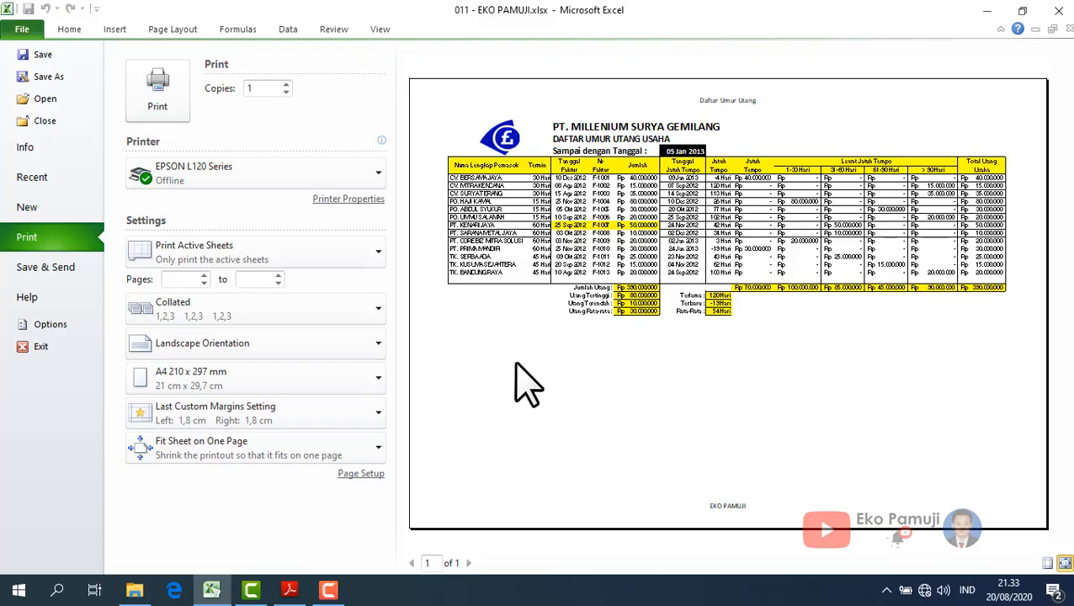
Switch the printer to Brother MFC-J200 Printer and back to EPSON L120 Series.
{"action": "left_click", "coordinate": [227, 194]}
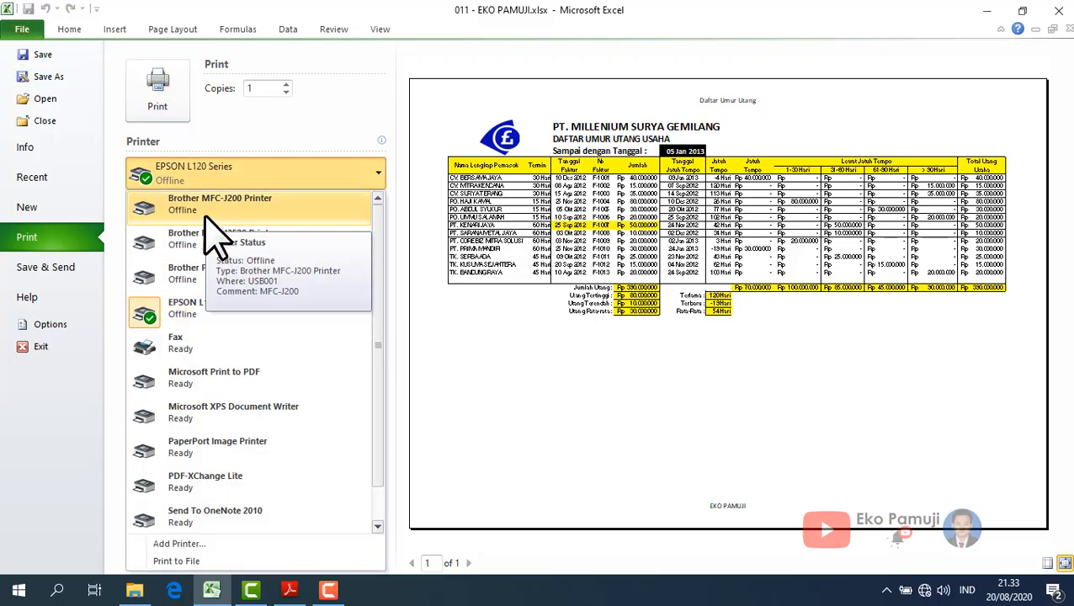
{"action": "left_click", "coordinate": [207, 217]}
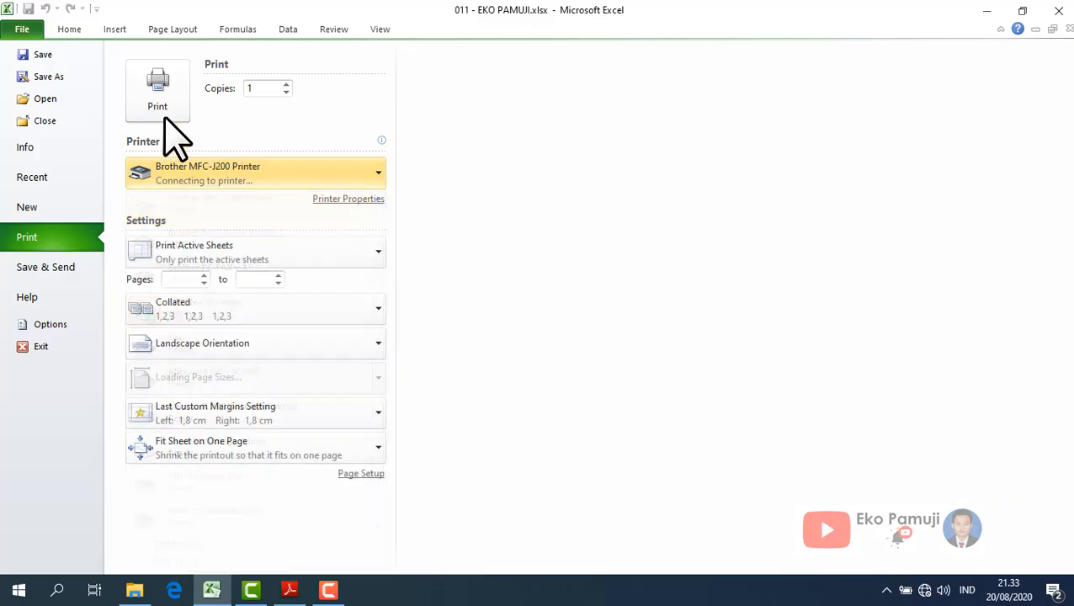
{"action": "left_click", "coordinate": [215, 175]}
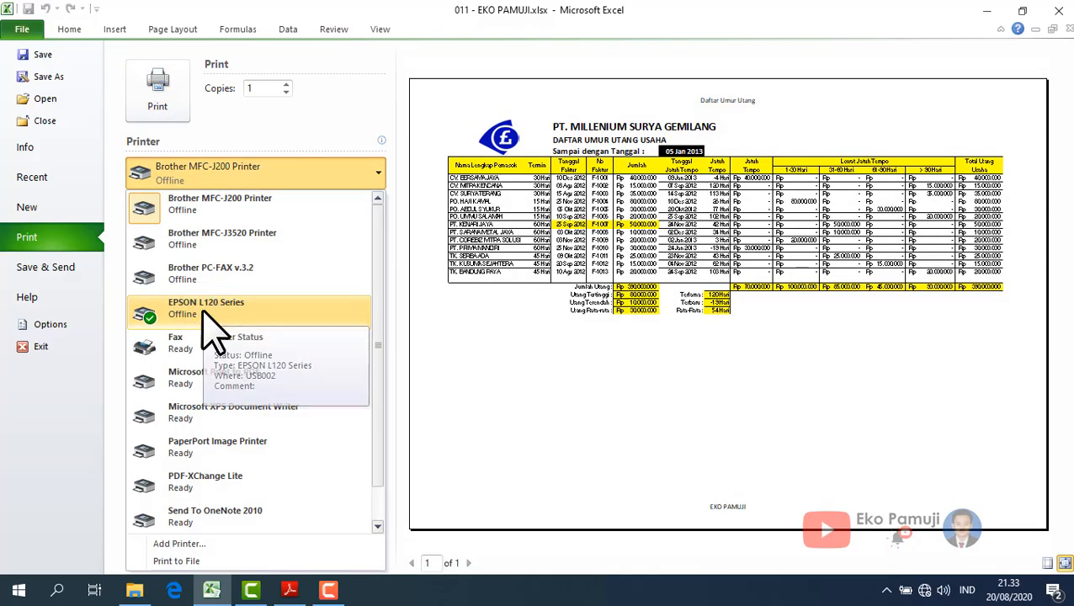
{"action": "left_click", "coordinate": [202, 309]}
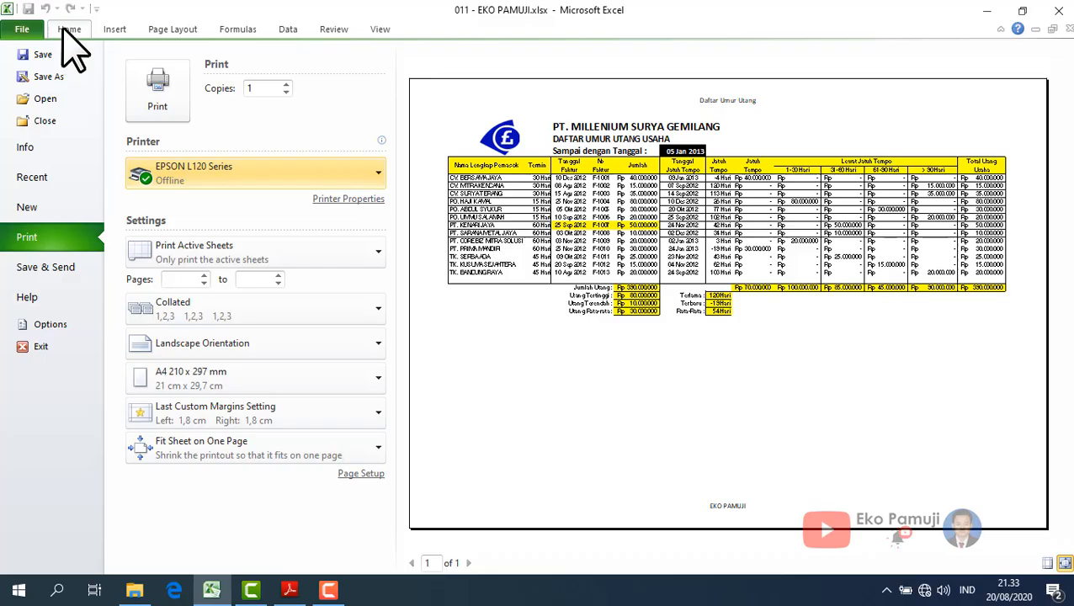
Leave the print preview and return to the Umur Utang worksheet.
{"action": "left_click", "coordinate": [70, 30]}
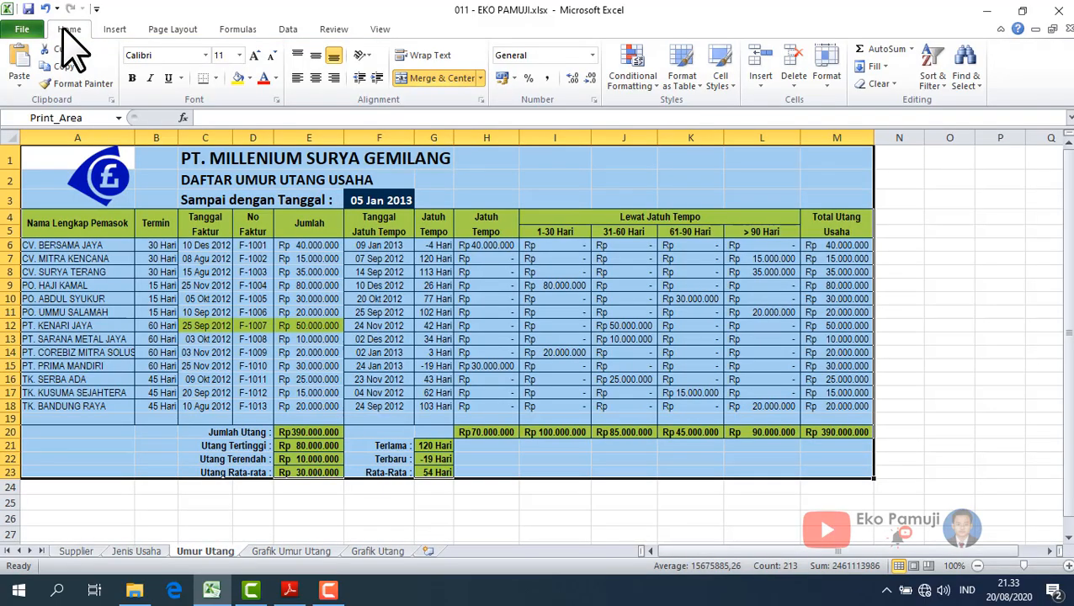